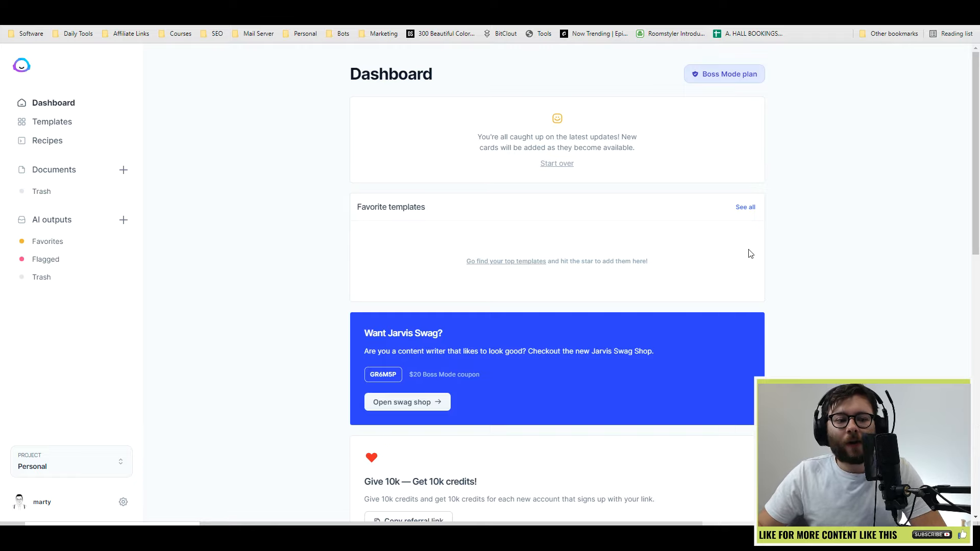
Look over the dashboard's cards, from favorite templates and the community invitation to the words generated chart.
click(857, 240)
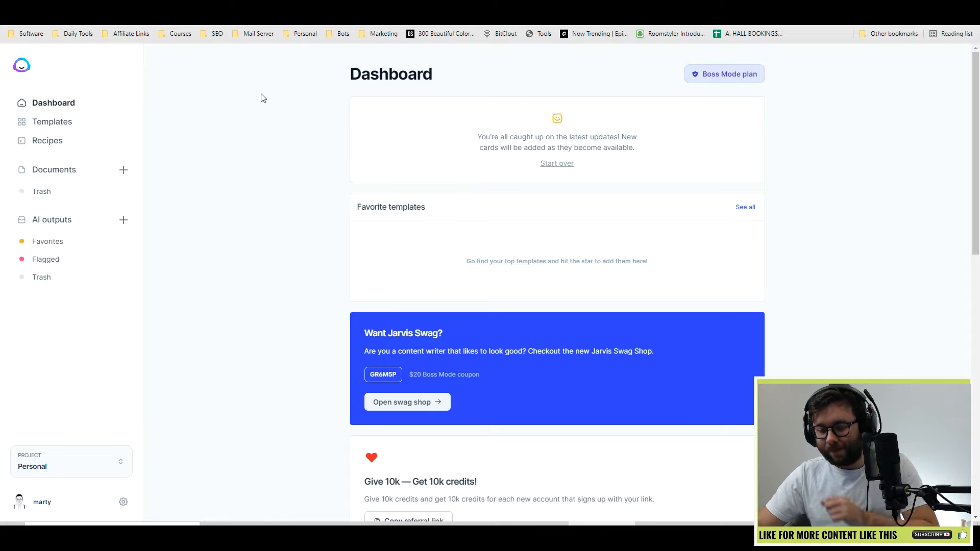
scroll(439, 214, down, 10)
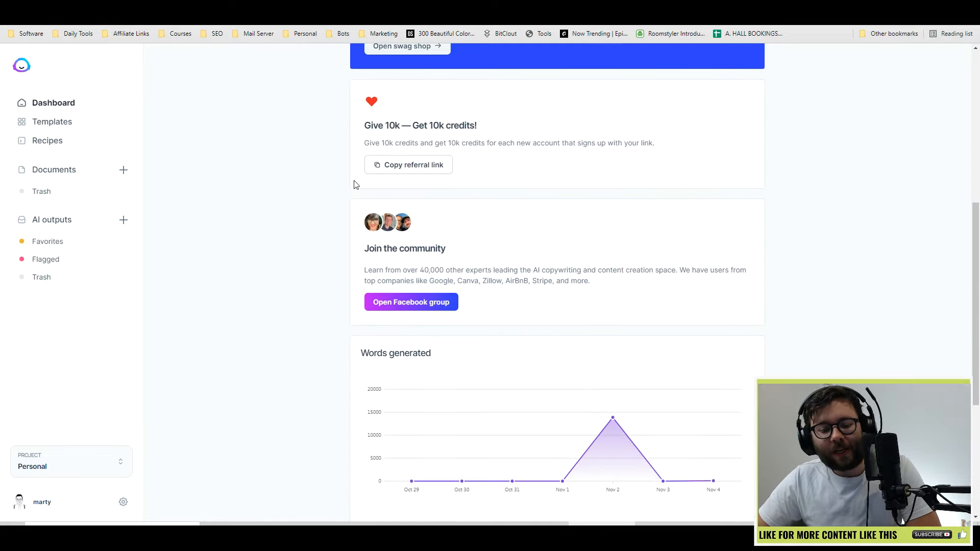
scroll(964, 350, down, 1)
scroll(324, 350, up, 10)
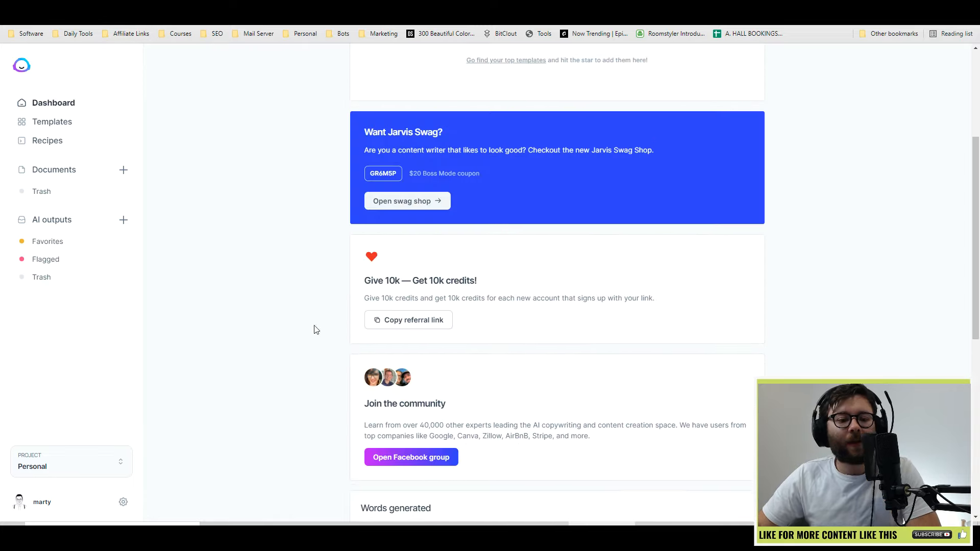
scroll(281, 298, down, 8)
scroll(299, 300, up, 4)
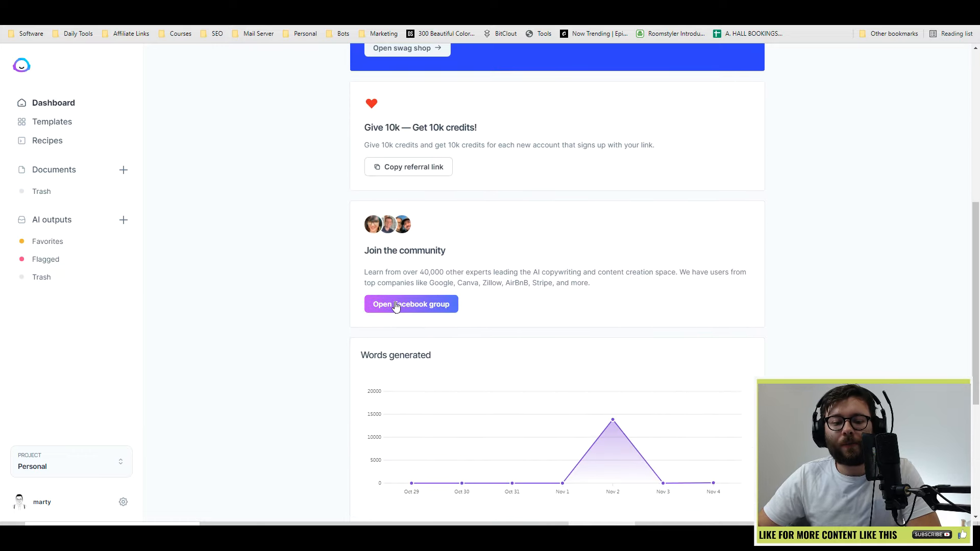
scroll(255, 280, up, 6)
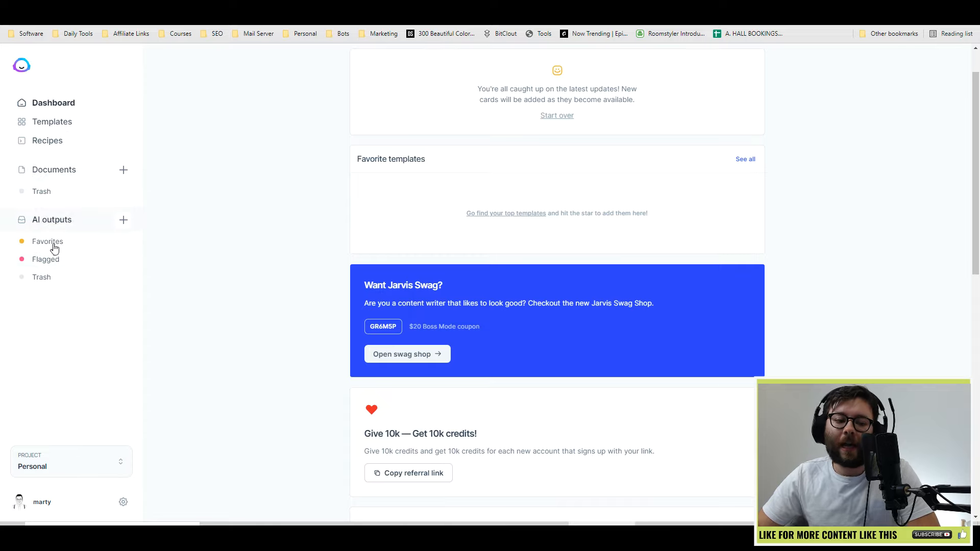
Open the template library and browse the whole range of available content templates.
click(70, 125)
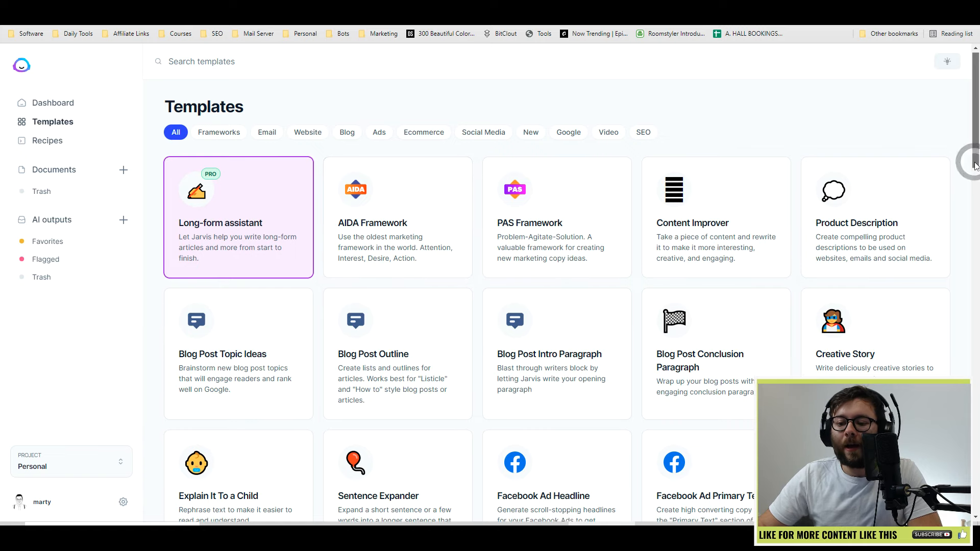
drag(975, 158, 975, 327)
scroll(659, 308, down, 4)
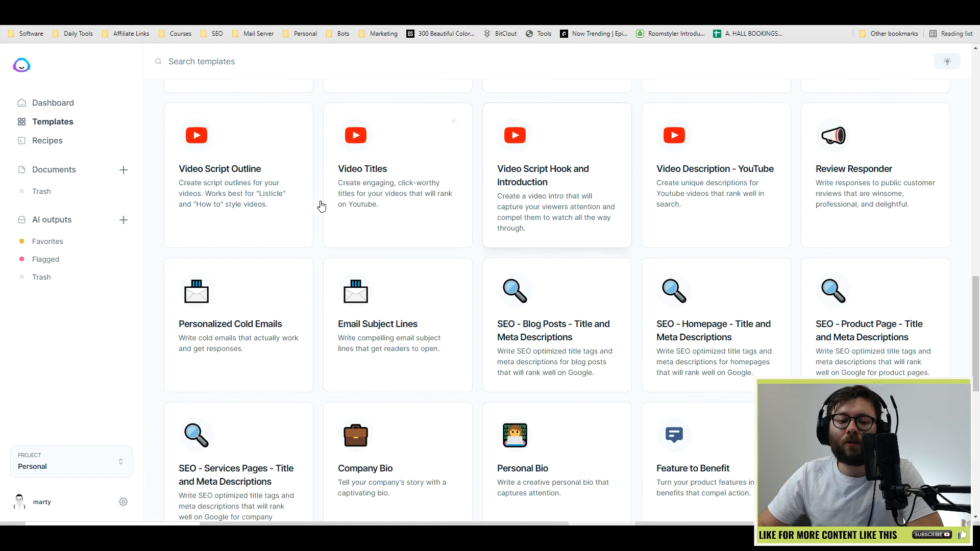
scroll(444, 200, down, 5)
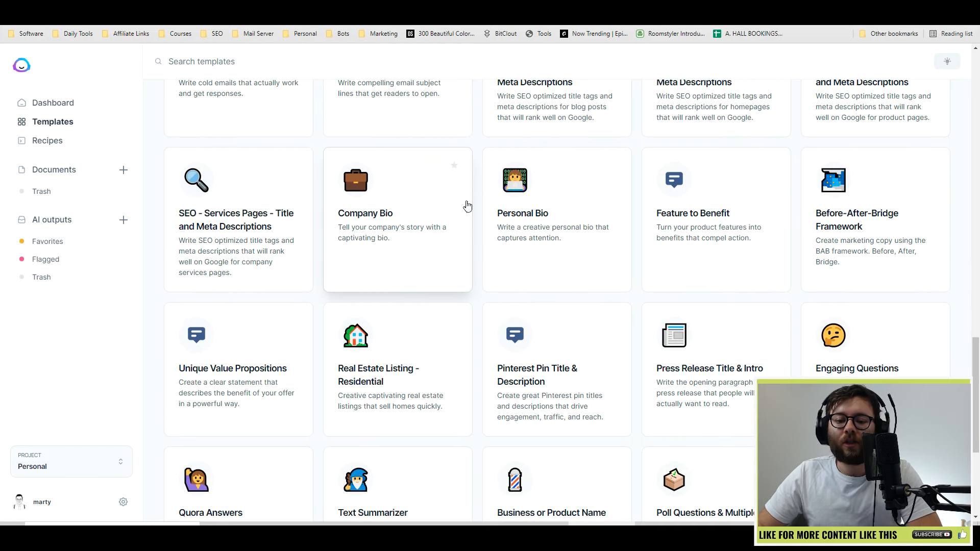
scroll(467, 205, down, 4)
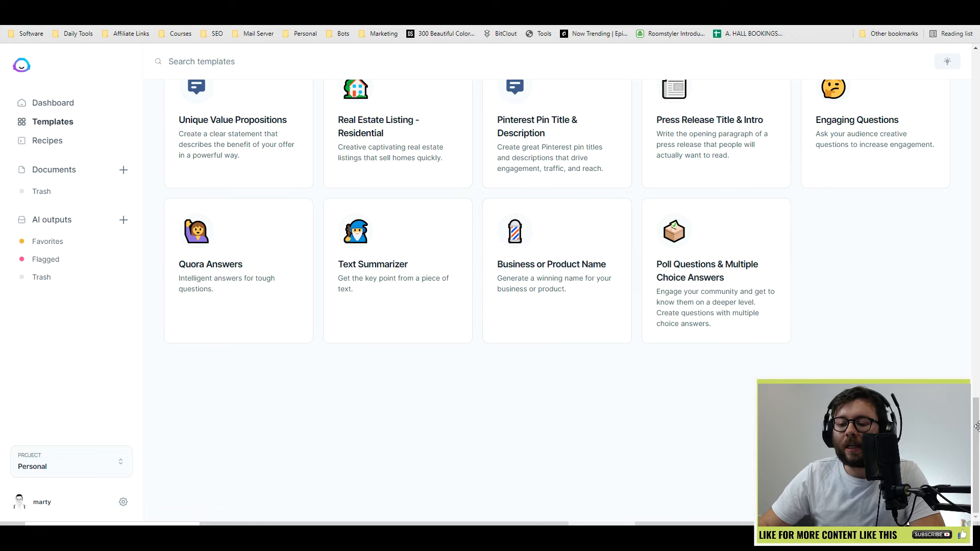
scroll(976, 425, up, 1)
scroll(975, 424, up, 20)
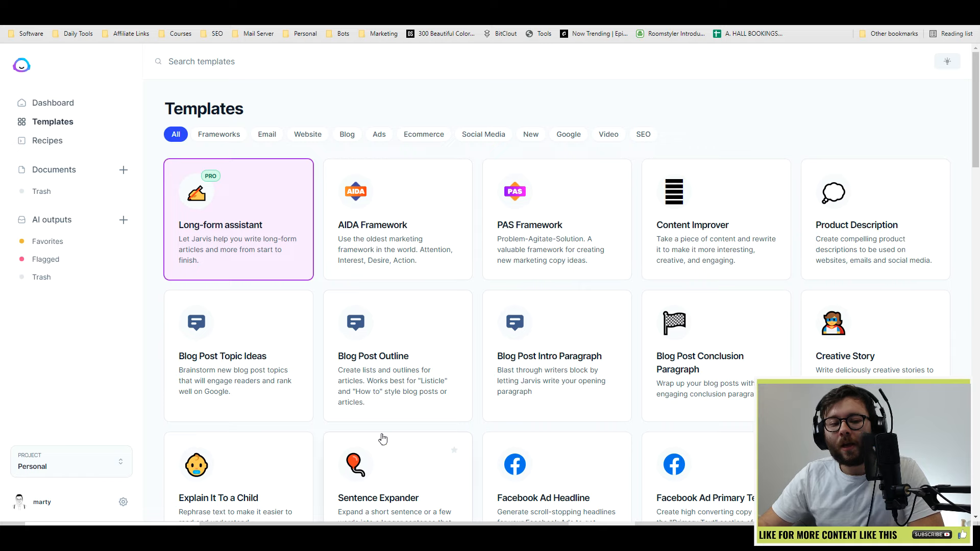
Open the Blog Post Topic Ideas template and enter company name "rentseo" and product description "website building".
scroll(546, 280, down, 2)
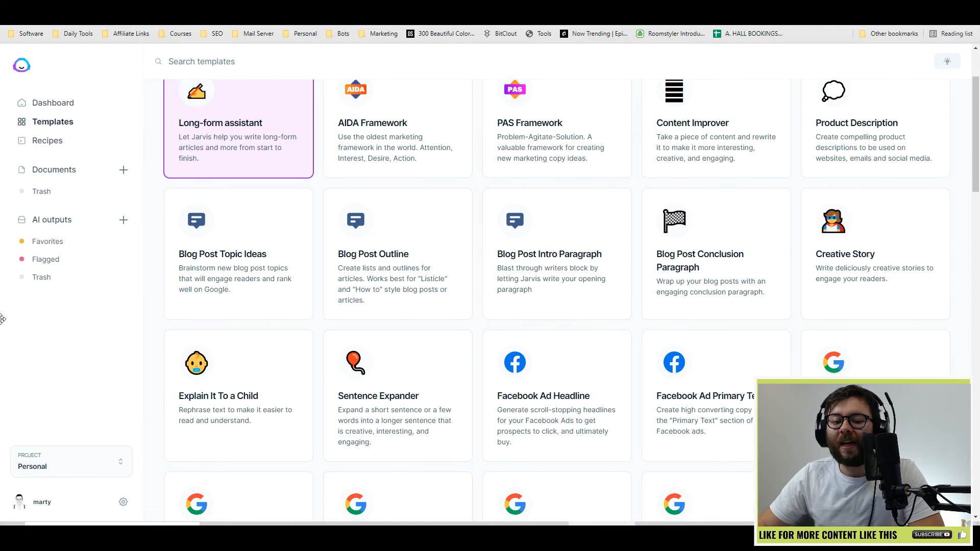
click(252, 283)
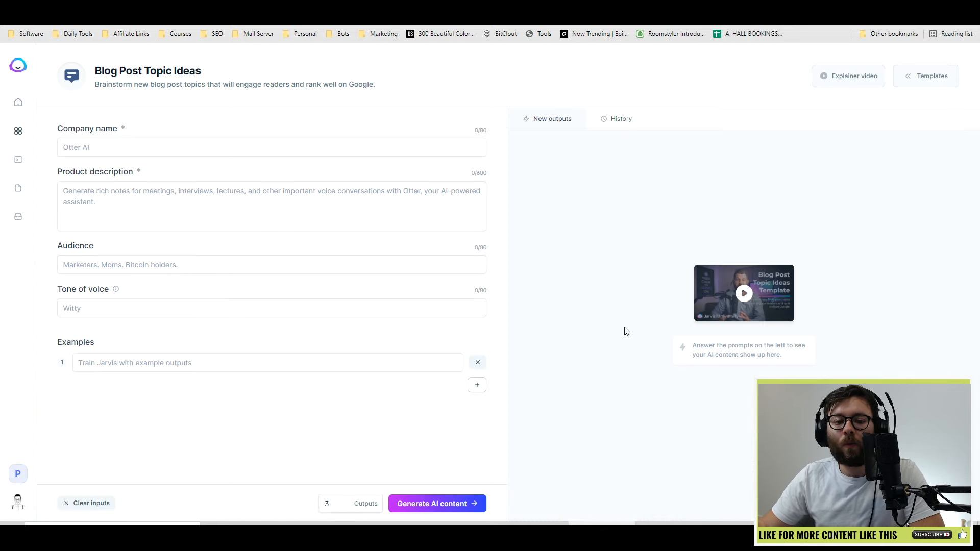
click(168, 150)
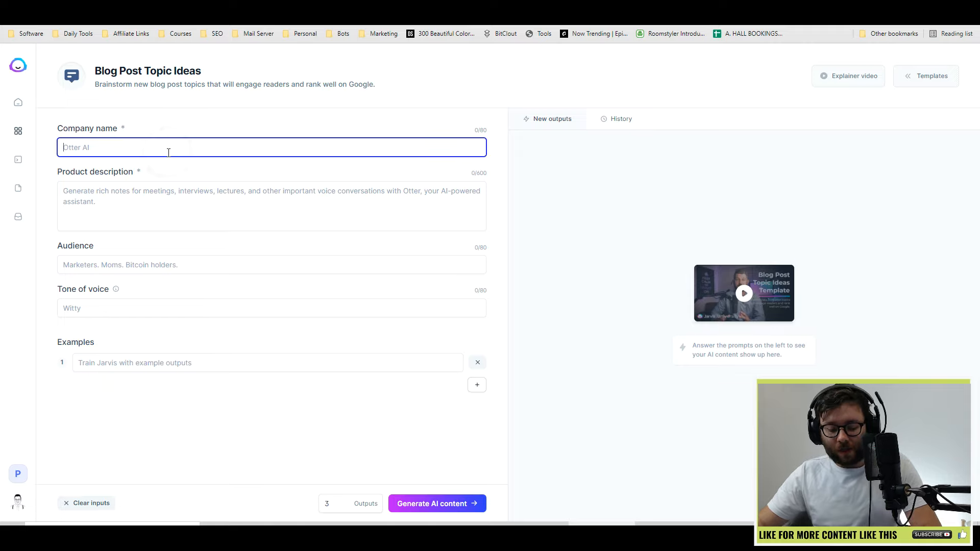
text(rentseo)
key(Tab)
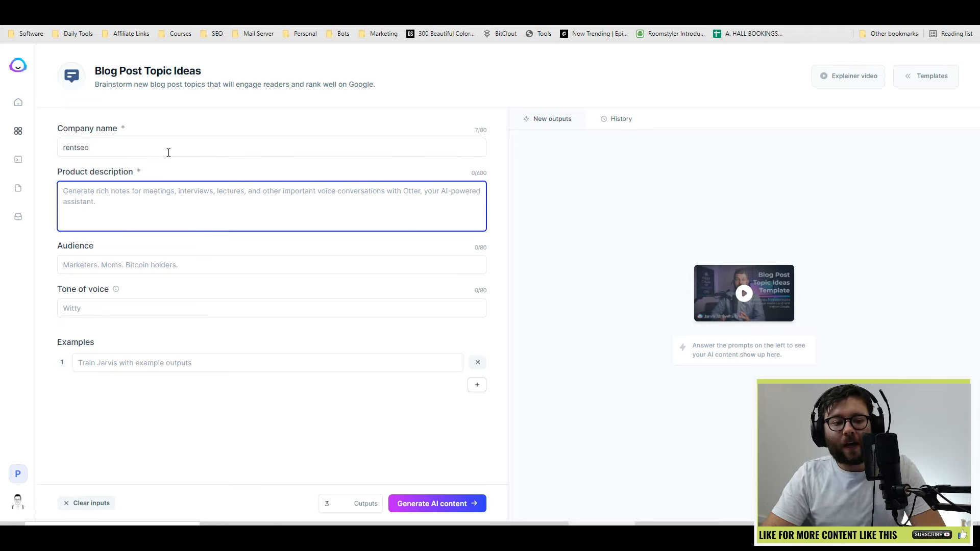
text(website bui)
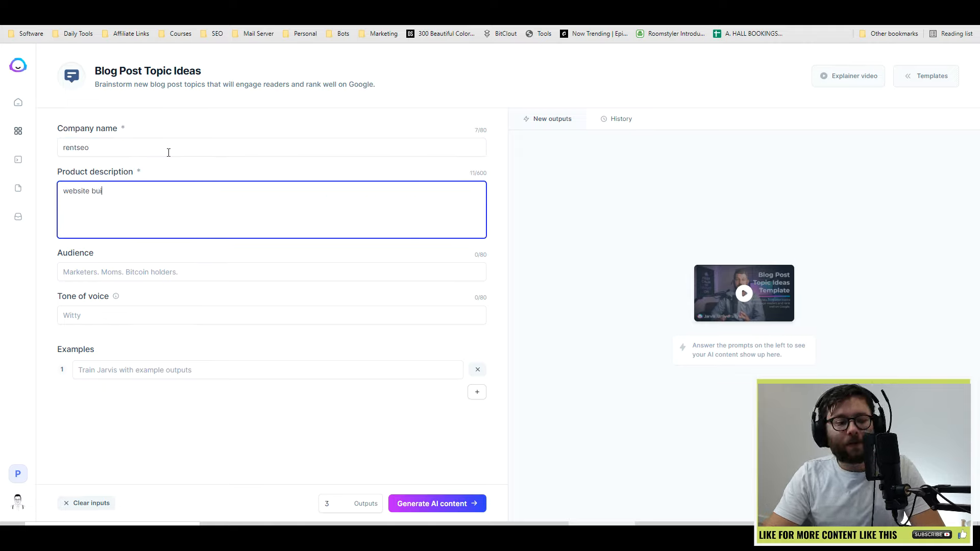
text(lding)
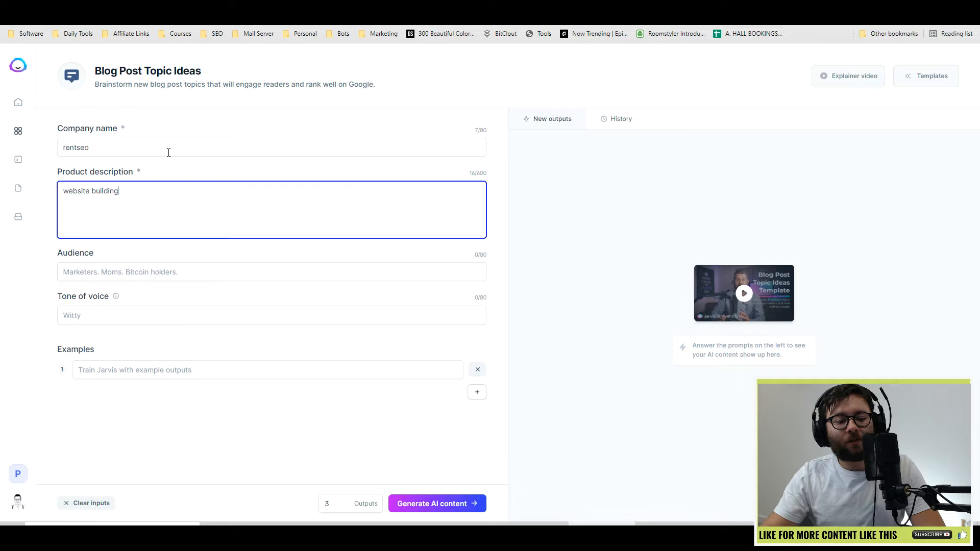
click(162, 277)
text(mar)
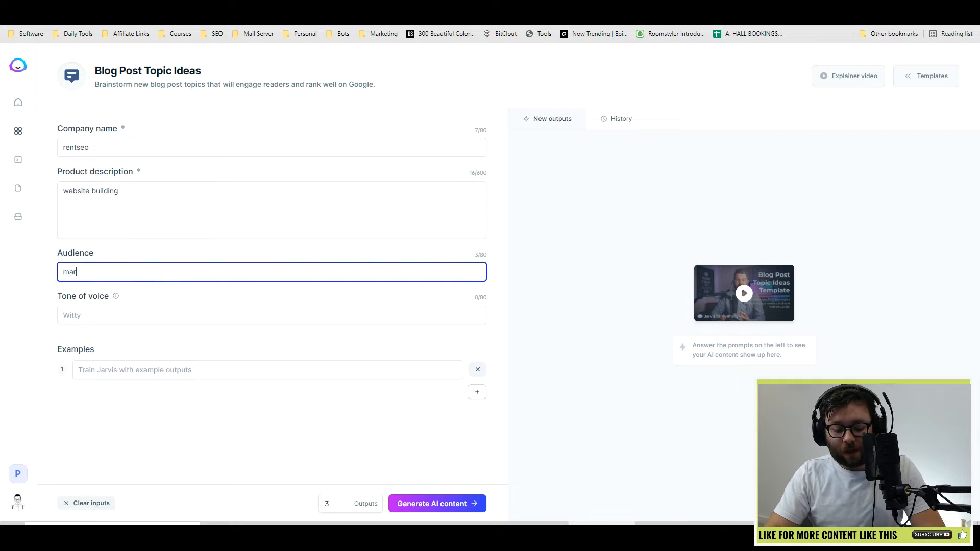
text(keters)
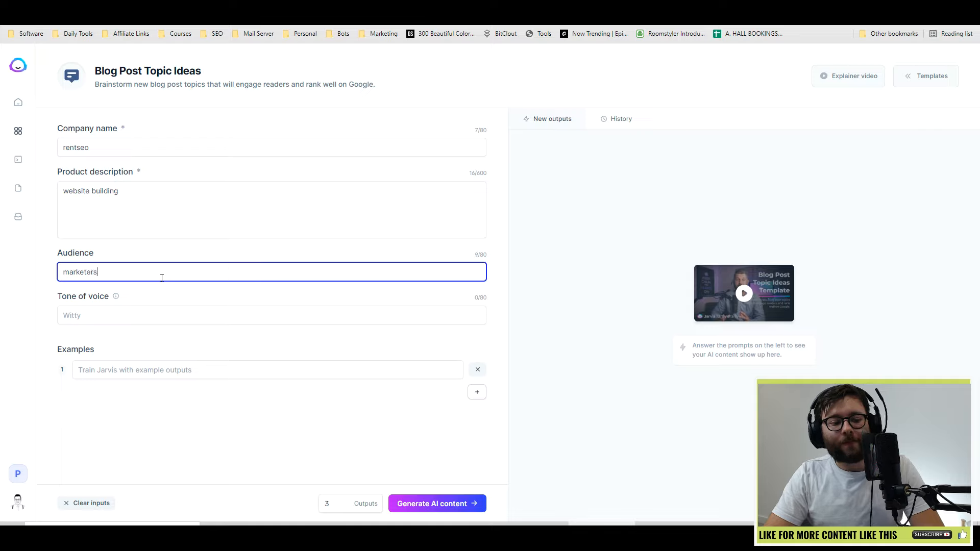
key(BackSpace)
key(BackSpace)
key(BackSpace)
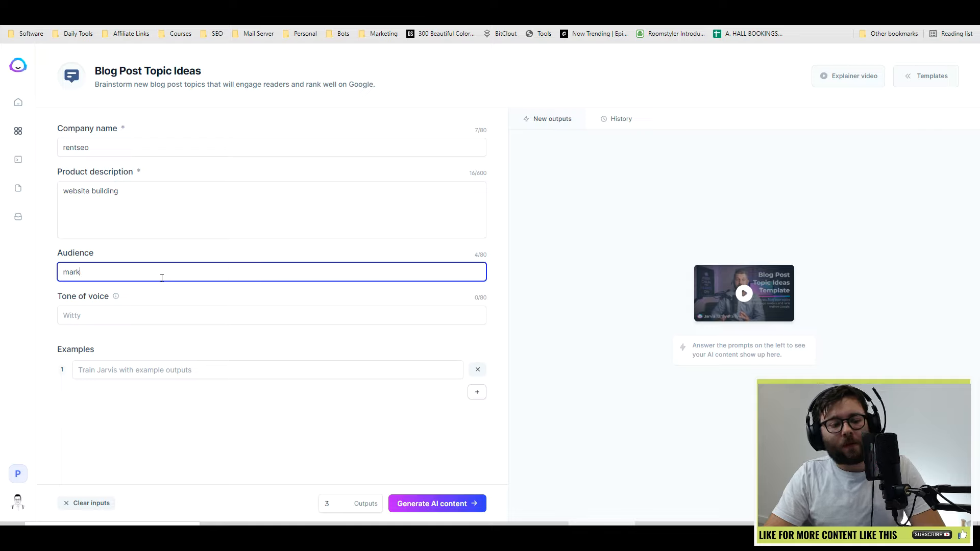
text(eters)
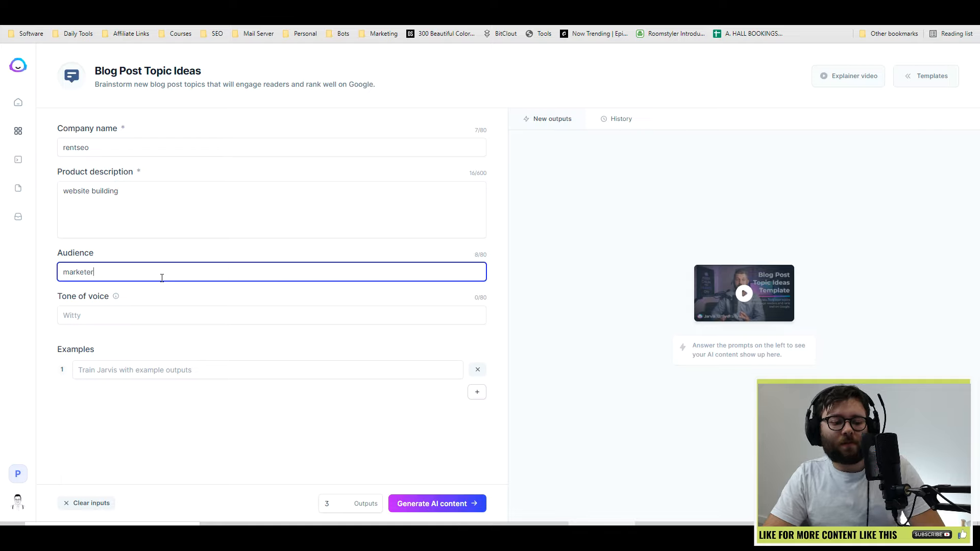
Set the audience to "affiliates" and the tone of voice to "tony stark".
key(ctrl+a)
text(affiliates)
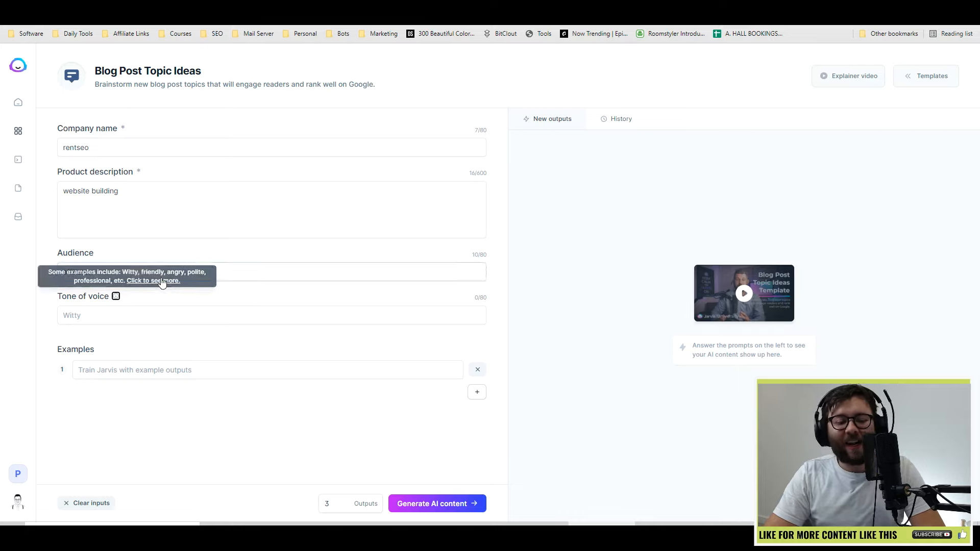
key(Tab)
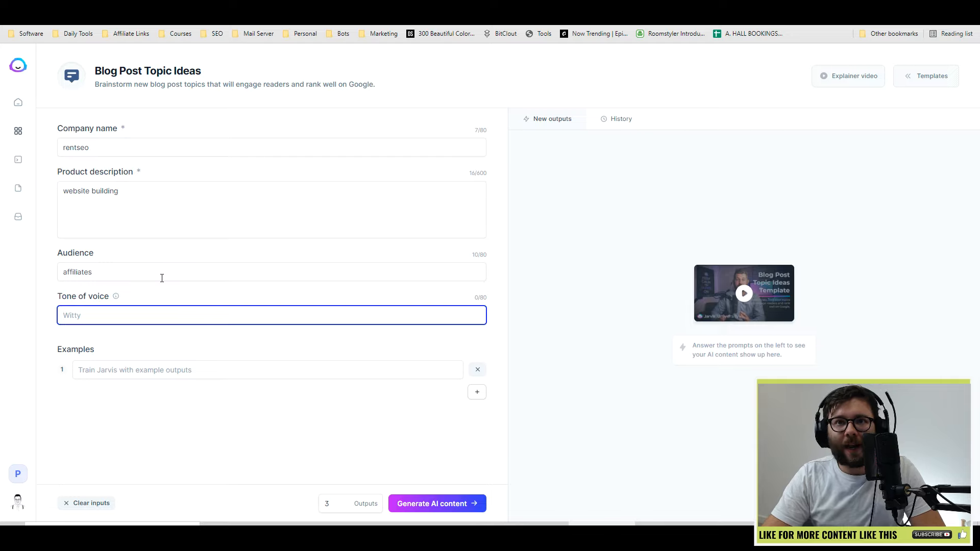
text(tony stark)
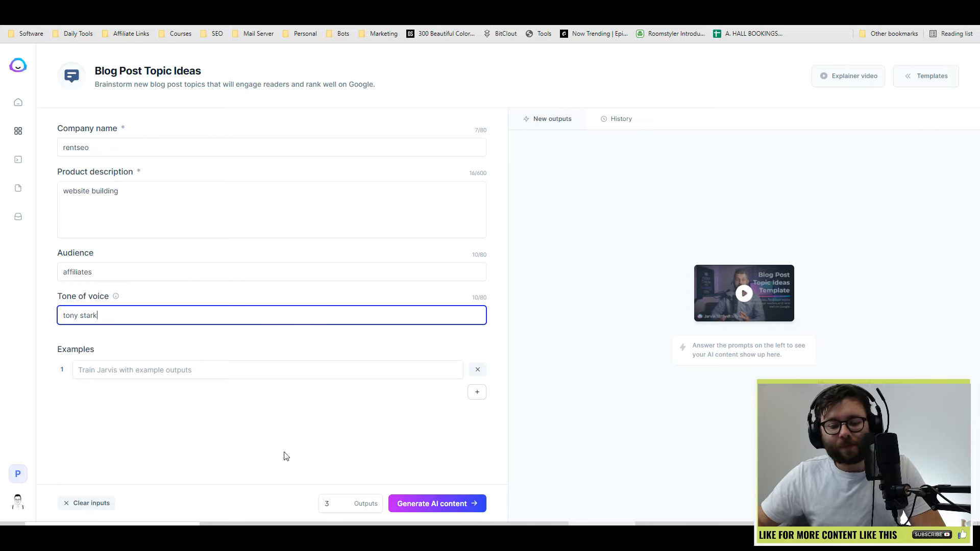
Generate two rounds of blog post topic ideas from the filled-in details, with three outputs each.
double_click(326, 503)
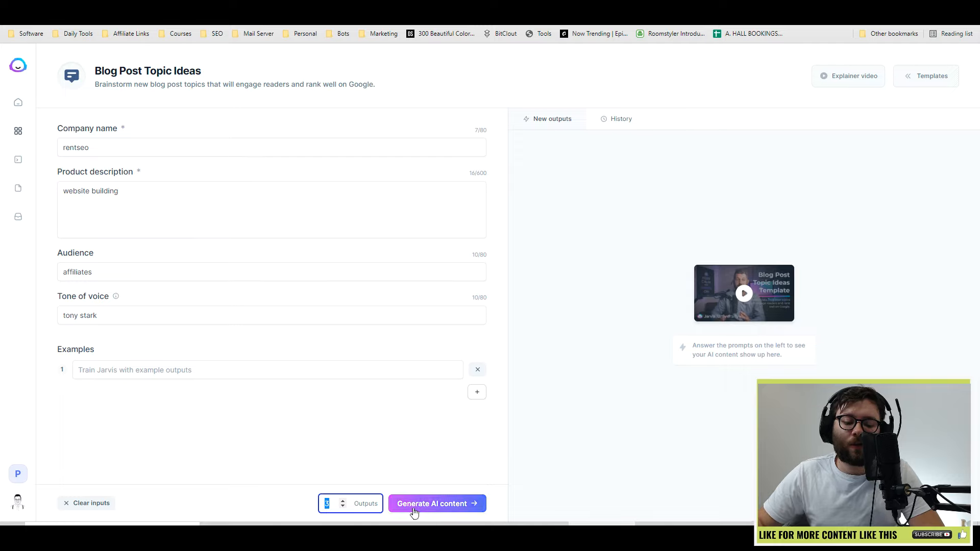
click(473, 507)
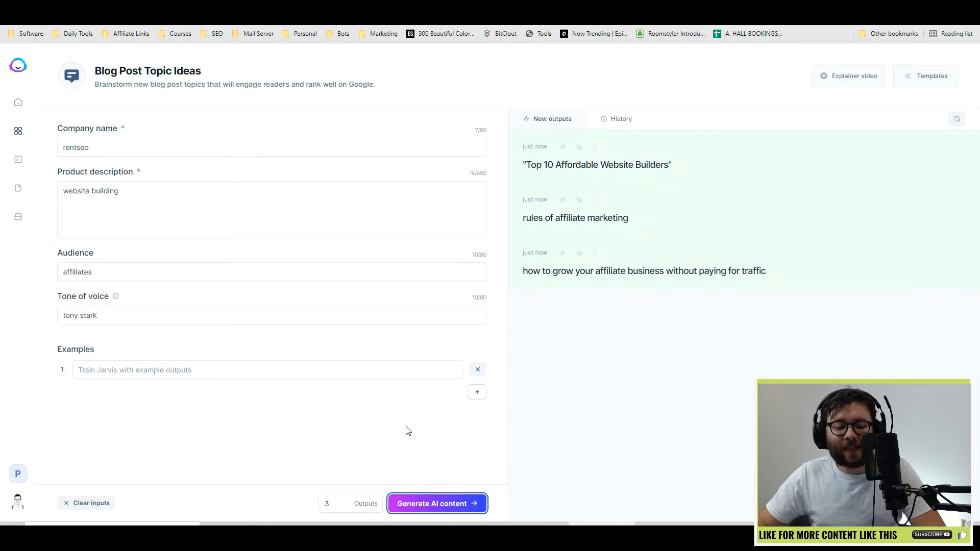
click(397, 503)
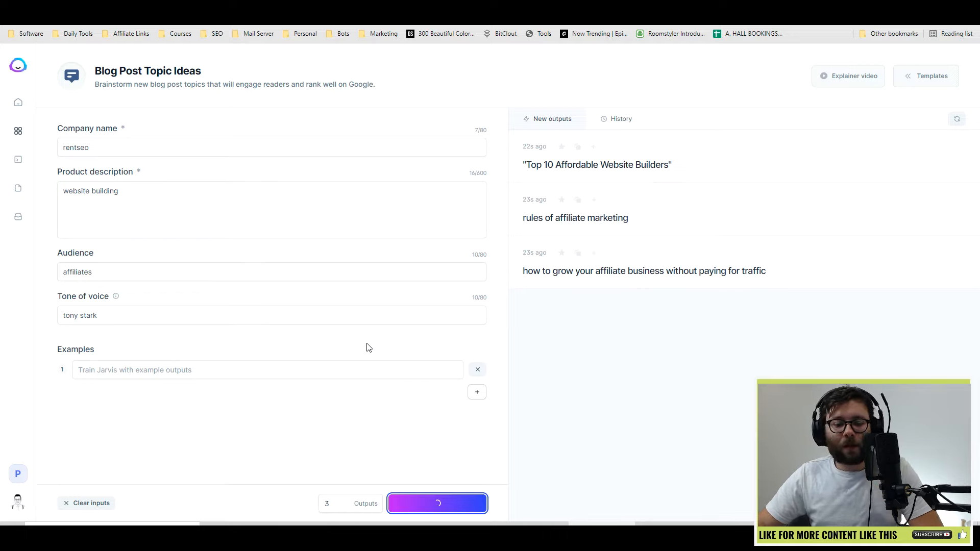
click(374, 401)
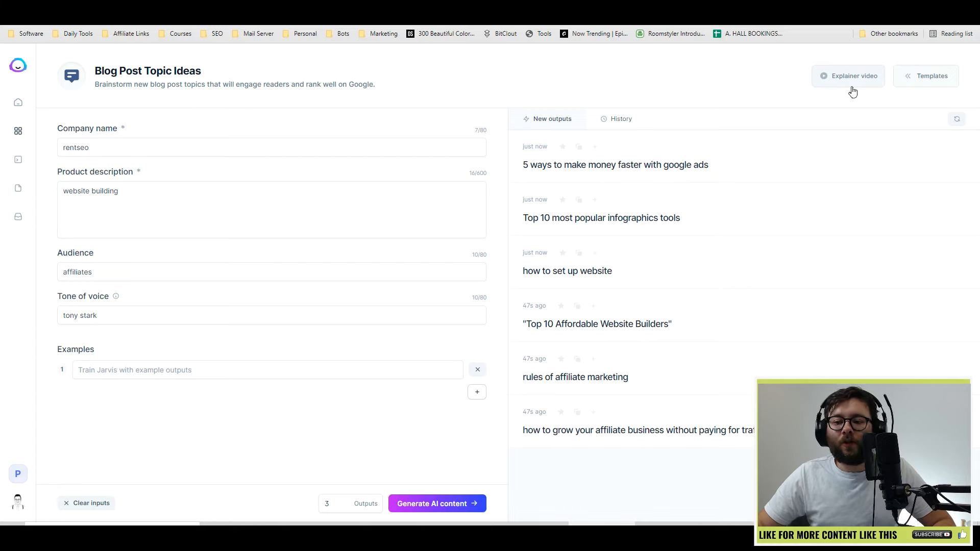
Look through the list of other templates and preview parts of the explainer video for Blog Post Topic Ideas.
click(905, 76)
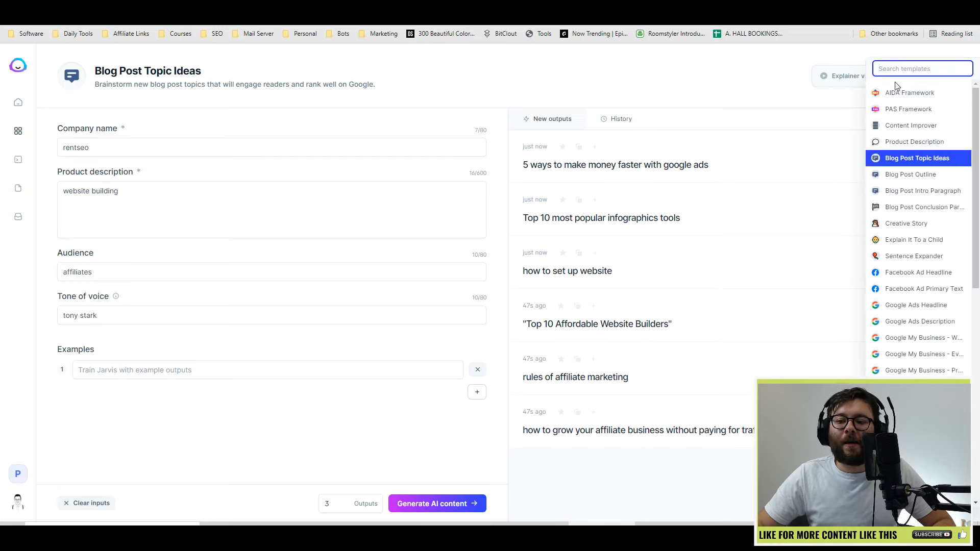
scroll(900, 260, down, 5)
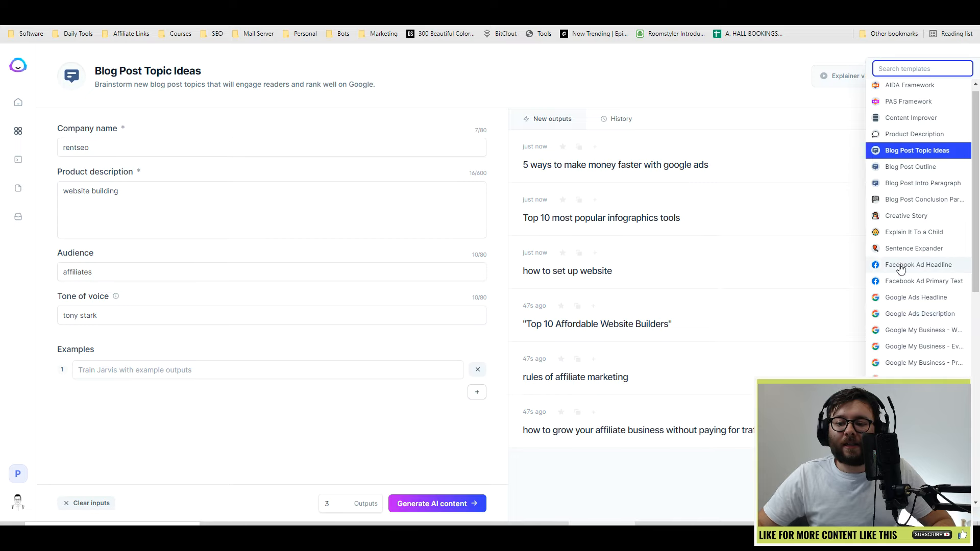
click(843, 80)
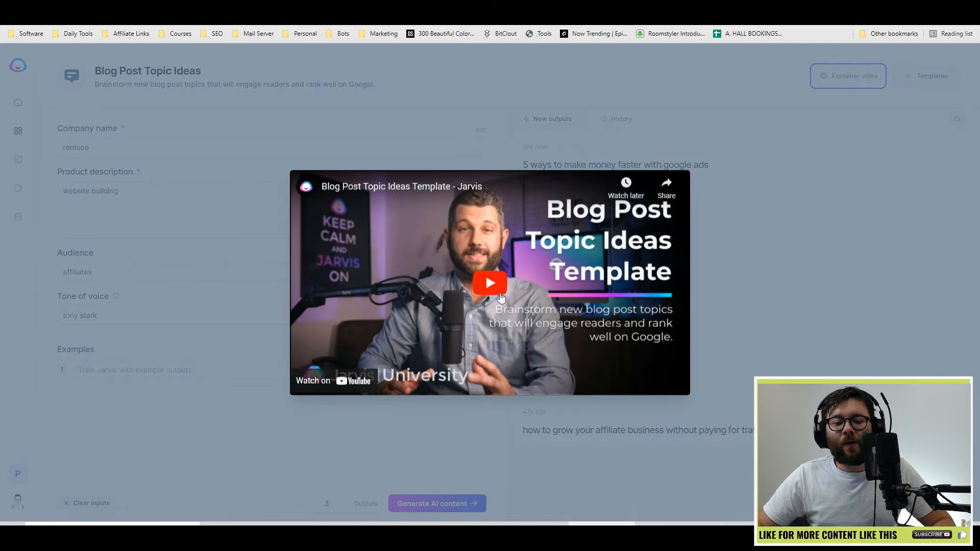
click(490, 283)
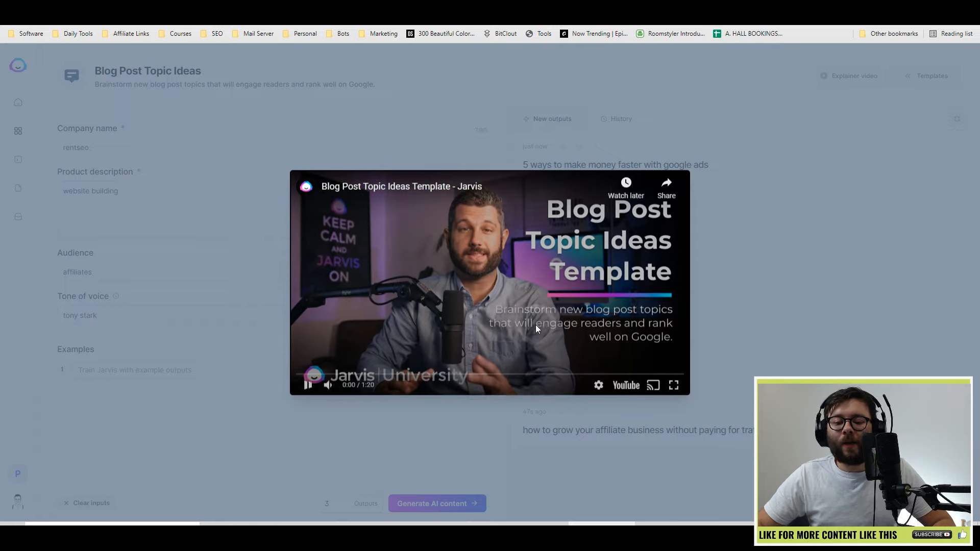
click(308, 387)
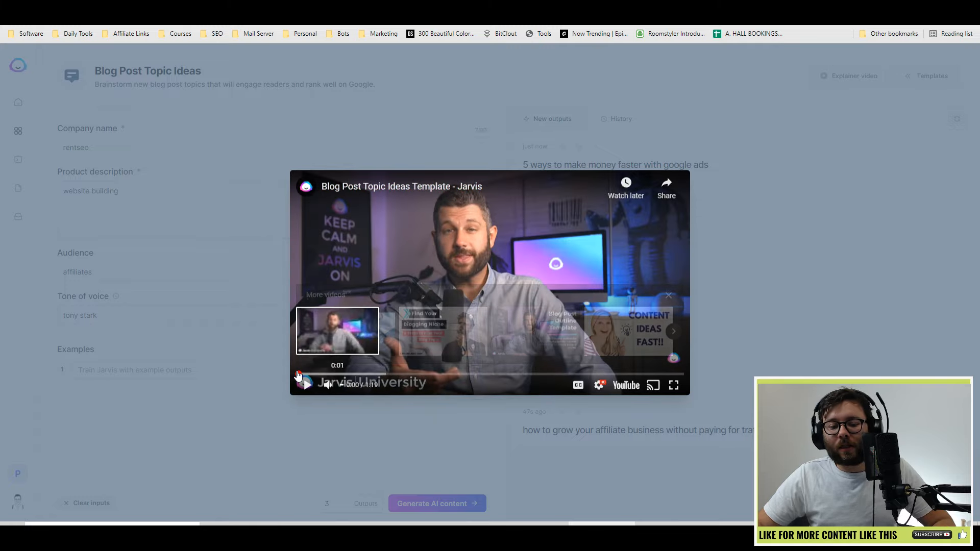
click(471, 374)
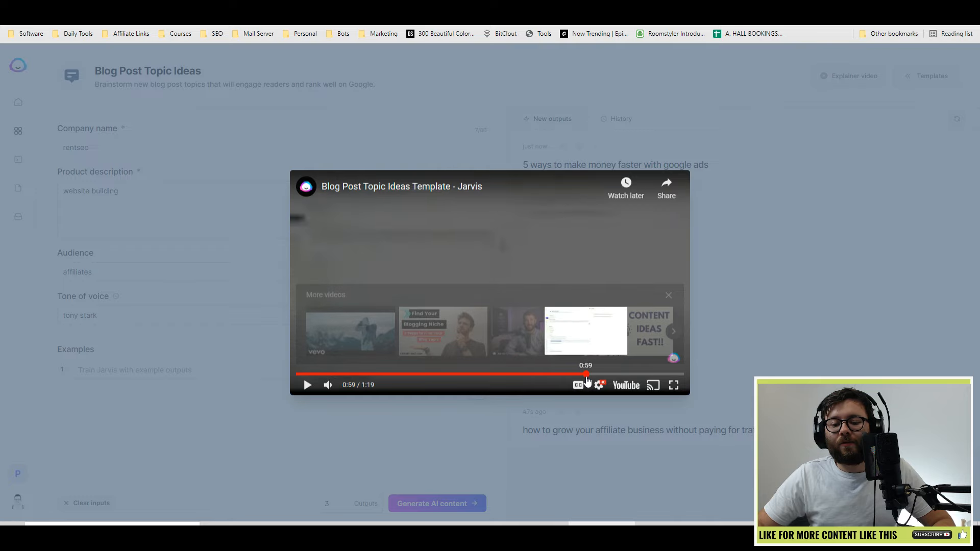
click(499, 374)
click(935, 308)
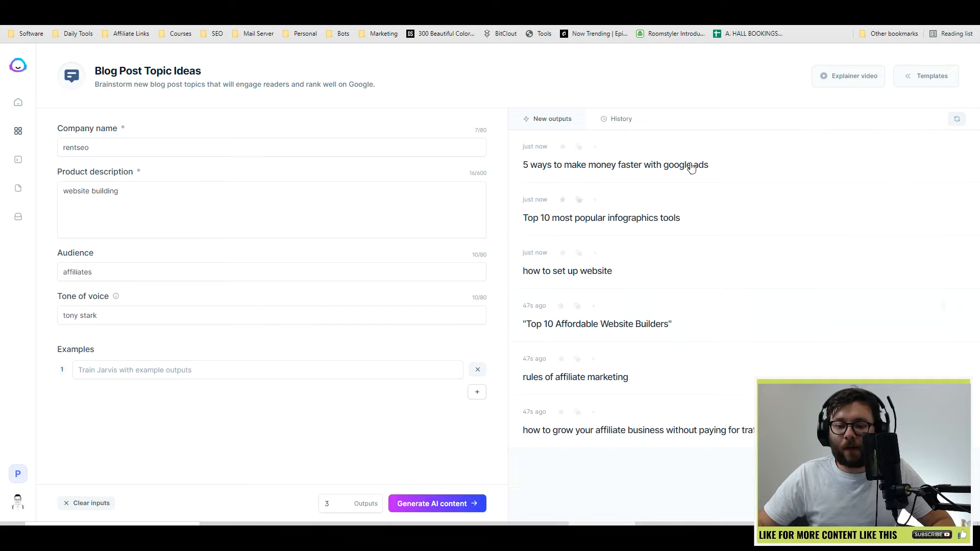
Clear the generated topic ideas from the new outputs list.
click(956, 121)
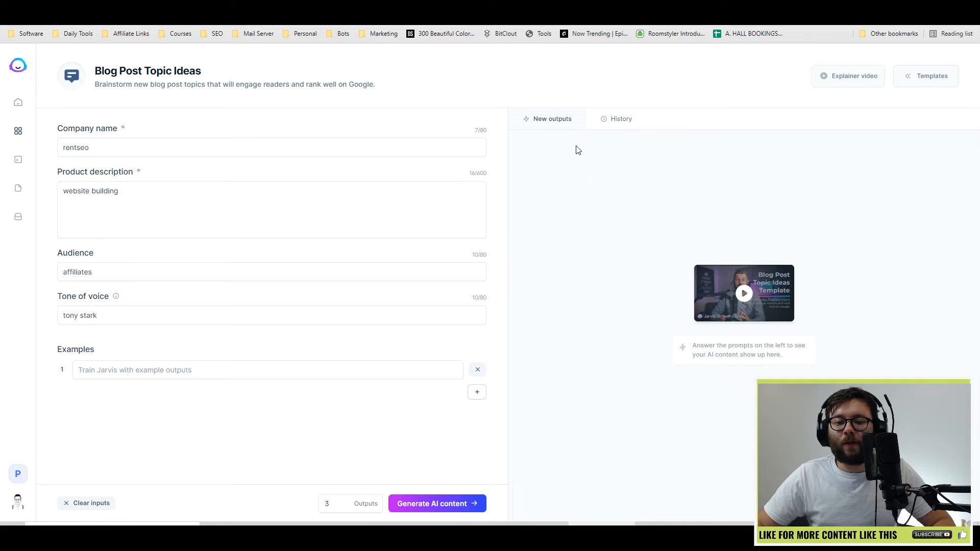
From the output history, add "5 ways to make money faster with google ads" as a training example and copy it to the clipboard.
click(617, 120)
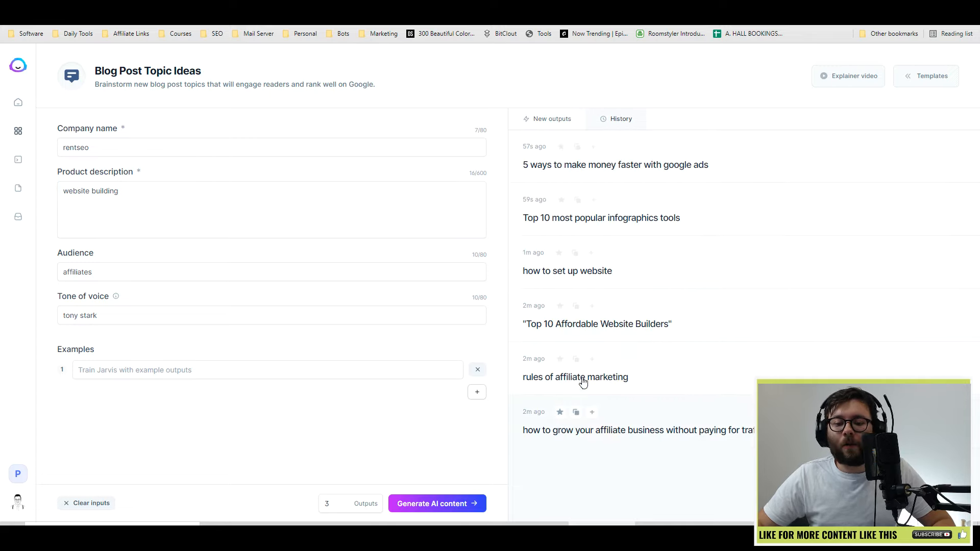
click(561, 147)
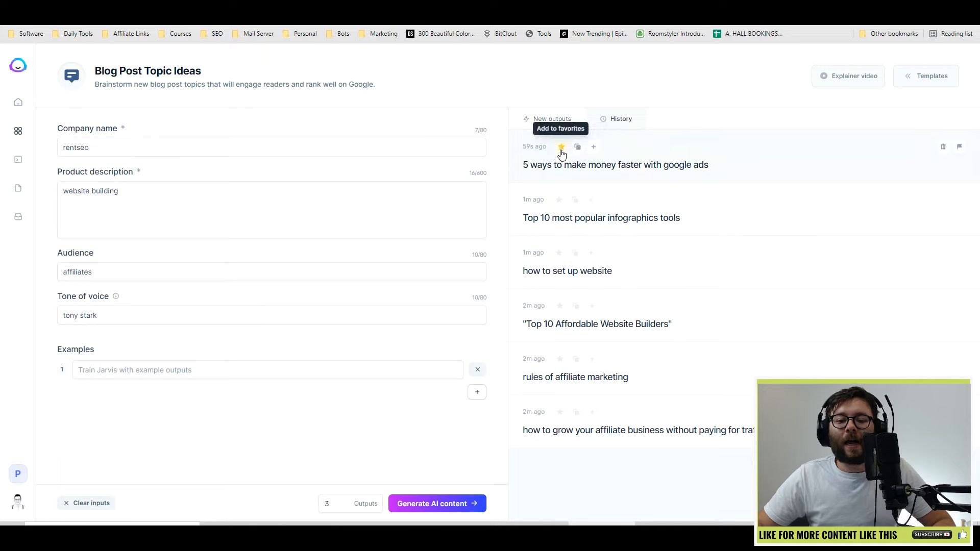
click(593, 148)
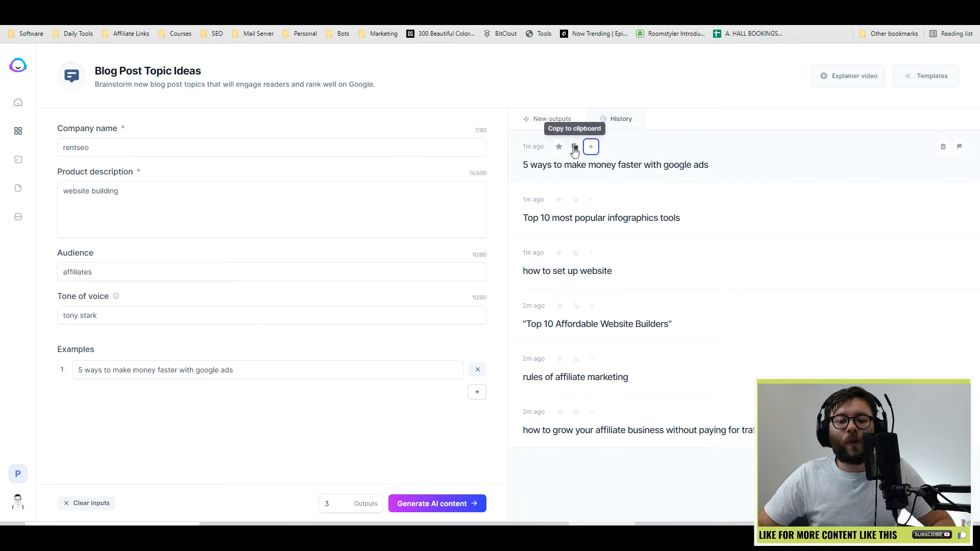
click(574, 148)
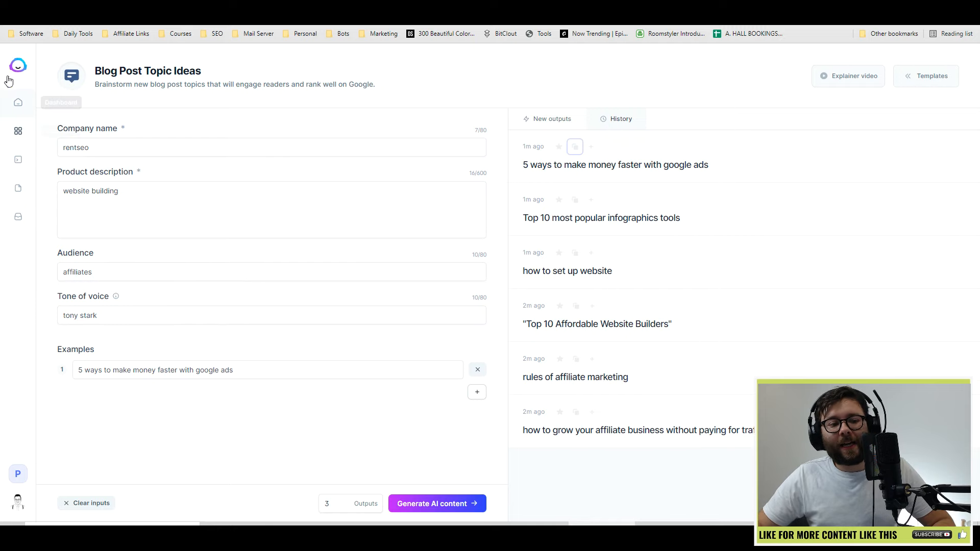
Browse the template gallery, including its Frameworks, Email, Website and Blog categories.
click(18, 130)
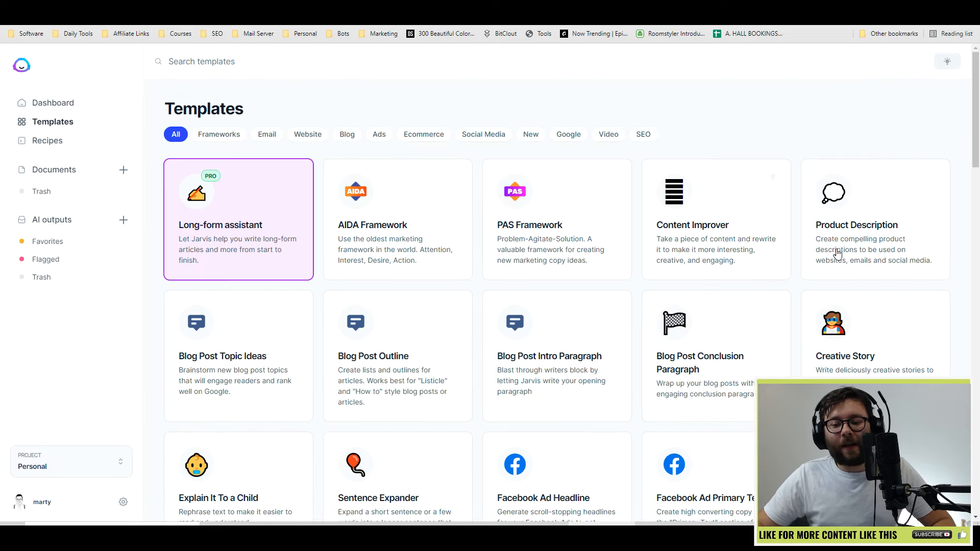
scroll(667, 306, down, 2)
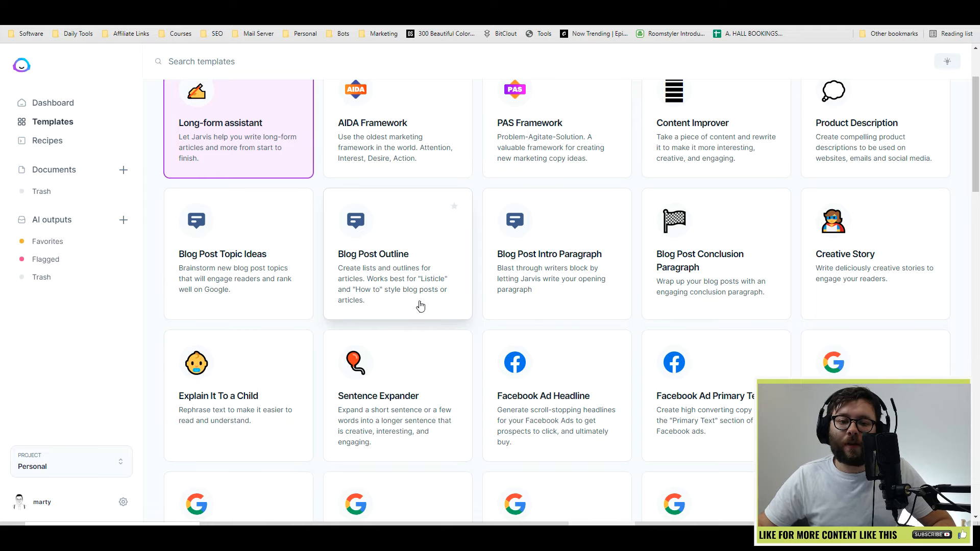
scroll(519, 310, up, 1)
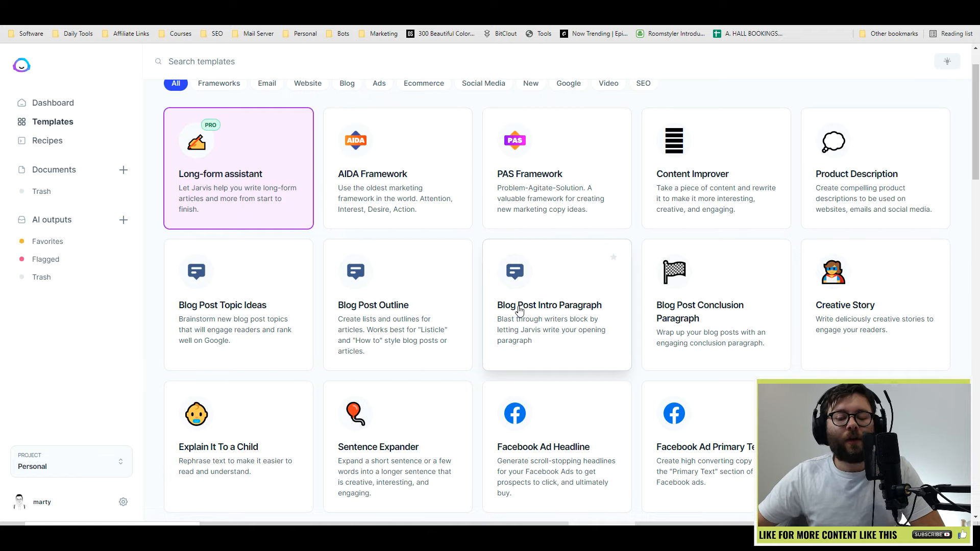
scroll(520, 310, up, 1)
click(221, 136)
click(271, 141)
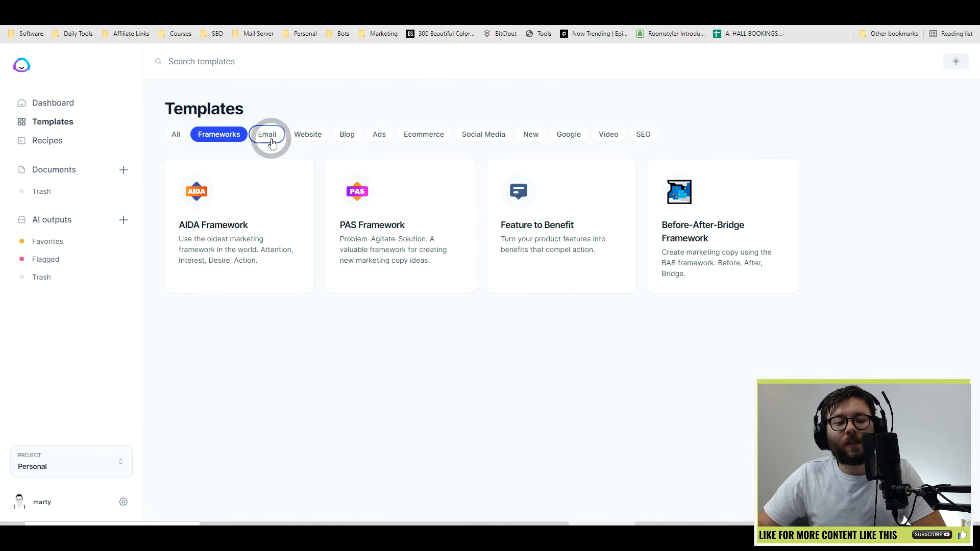
click(307, 135)
click(346, 135)
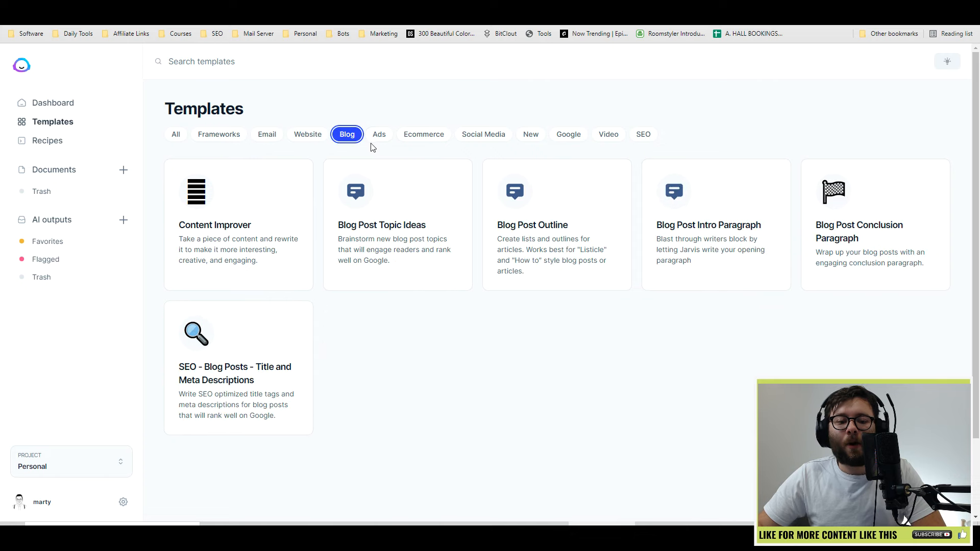
Look through the Ads, Ecommerce, Social Media, New, Google, Video and SEO template categories.
click(379, 135)
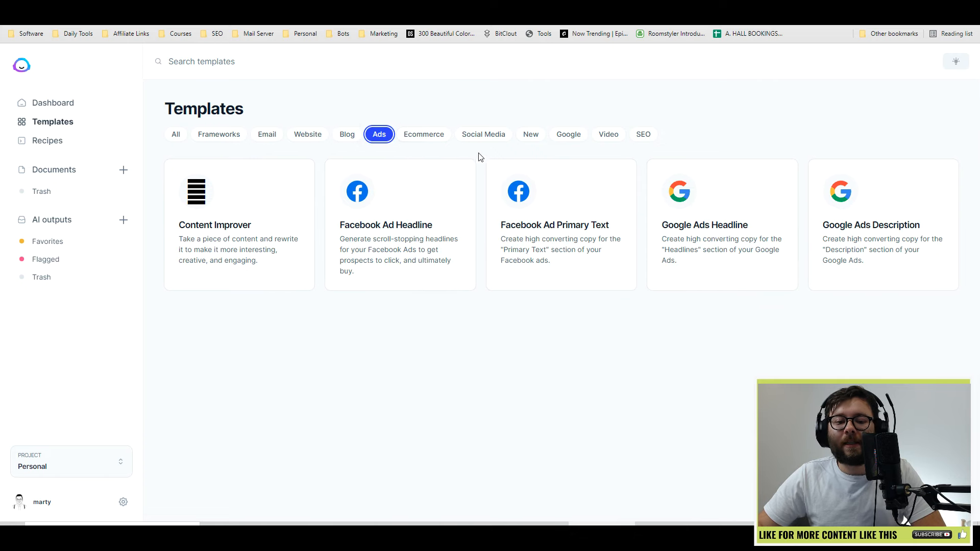
click(423, 135)
click(484, 136)
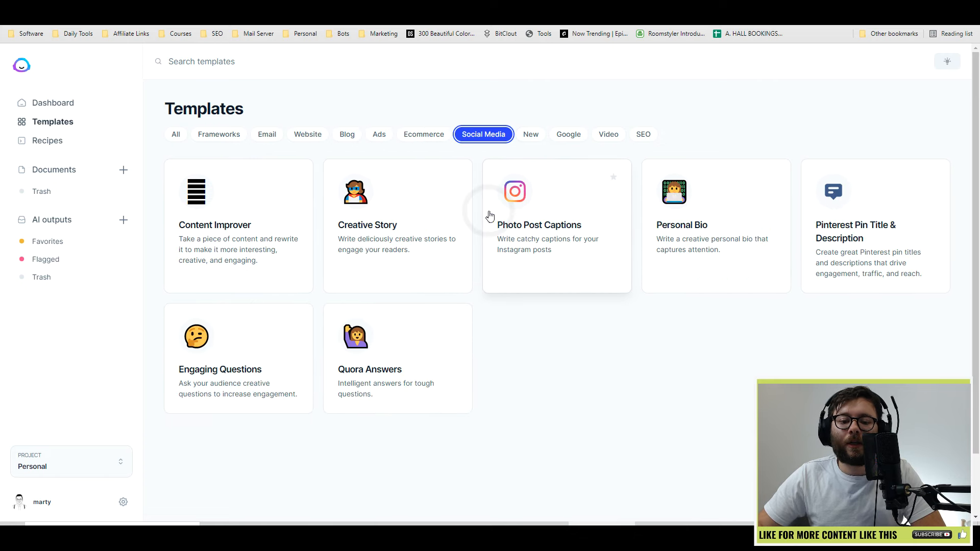
click(533, 136)
scroll(638, 291, down, 3)
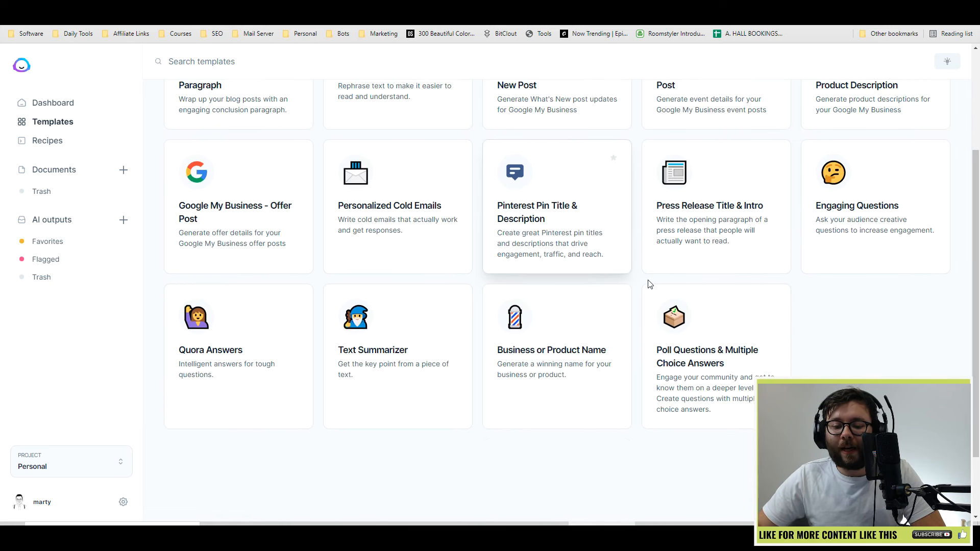
scroll(650, 285, up, 3)
click(569, 136)
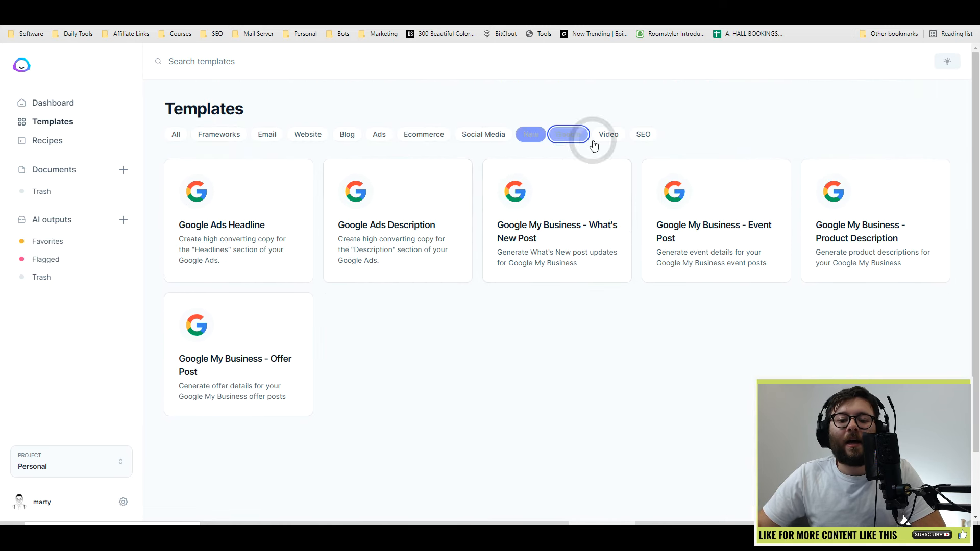
click(615, 137)
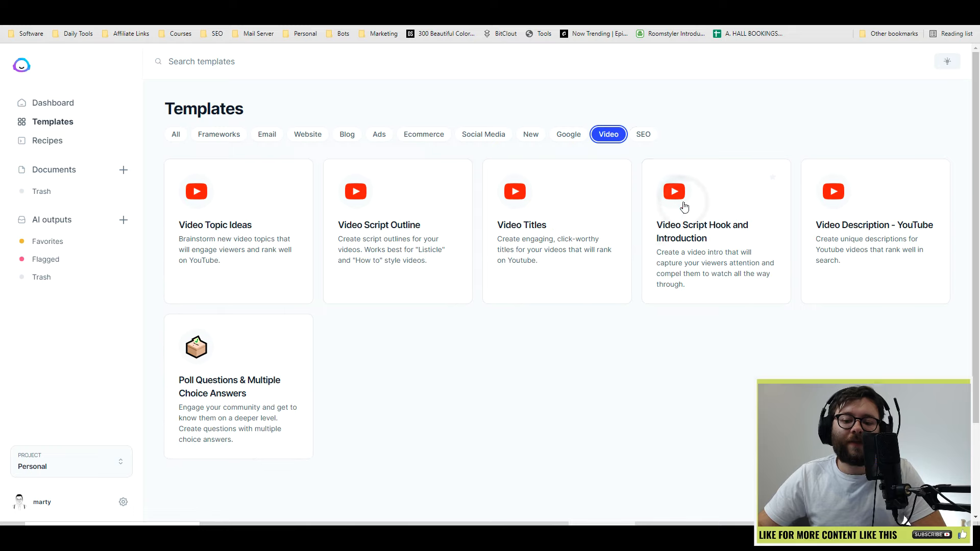
click(635, 133)
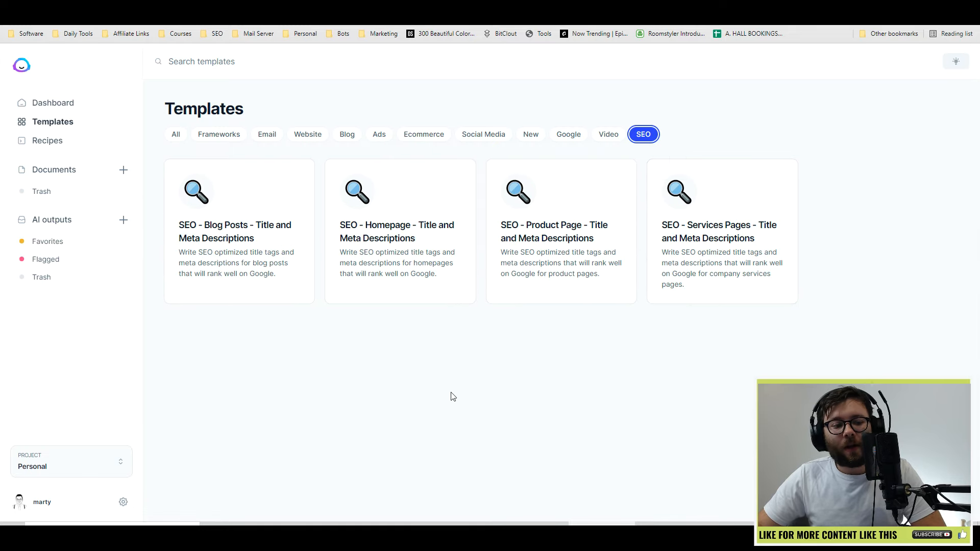
Open the Ad Headlines recipe and examine the command and its topic and audience placeholders in the recipe content.
click(44, 141)
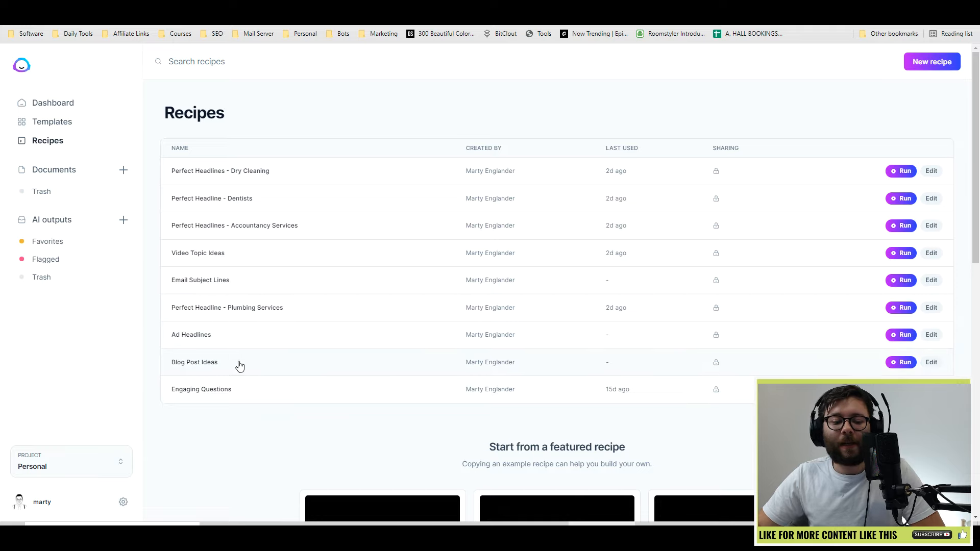
click(234, 345)
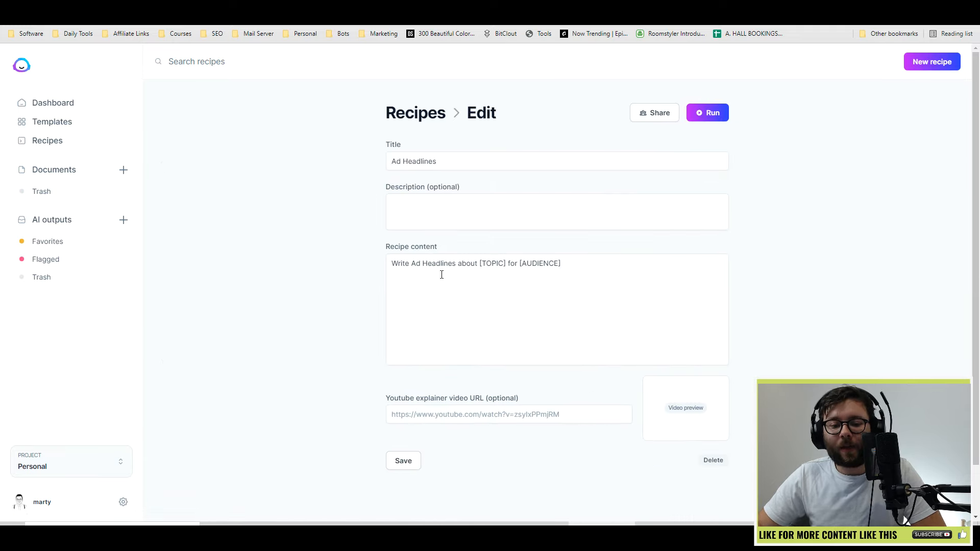
drag(392, 265, 464, 268)
click(400, 264)
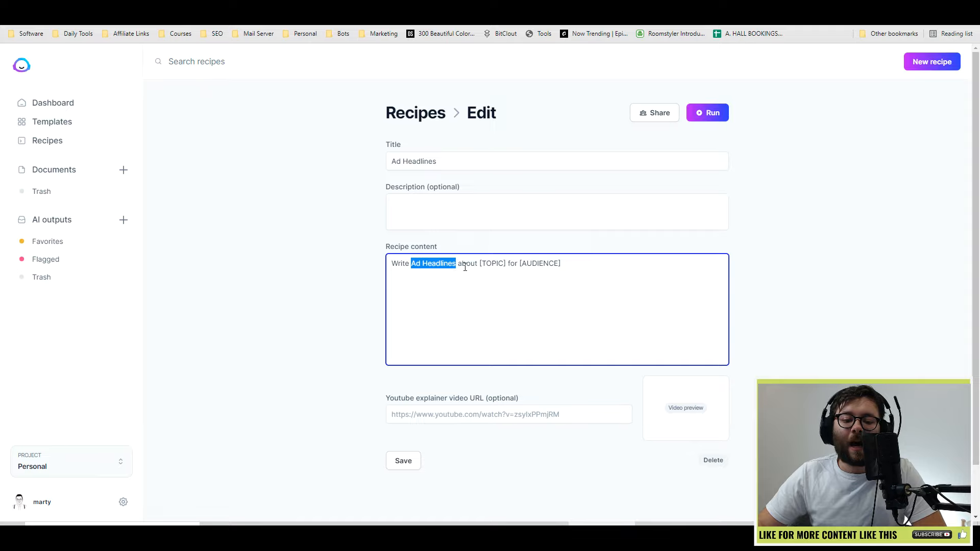
double_click(466, 266)
click(482, 267)
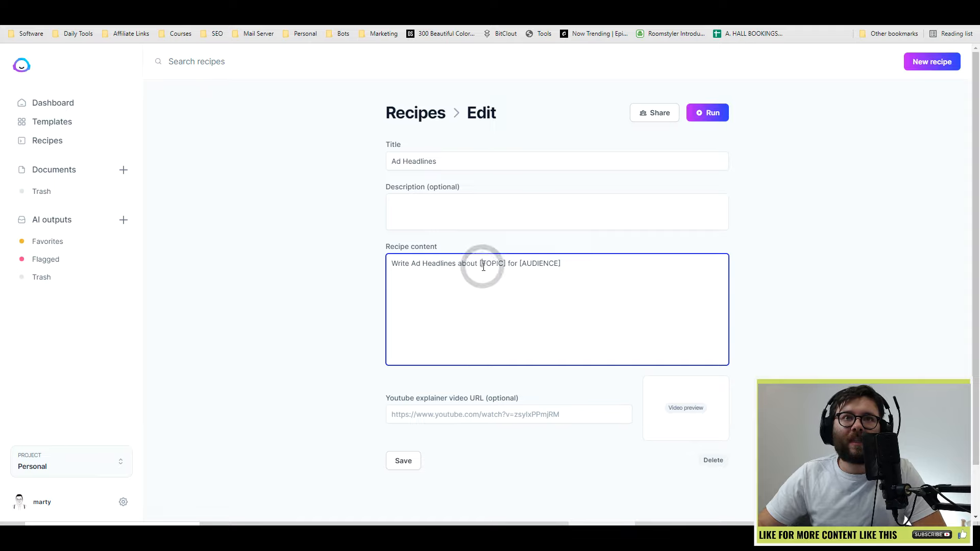
click(517, 267)
click(539, 267)
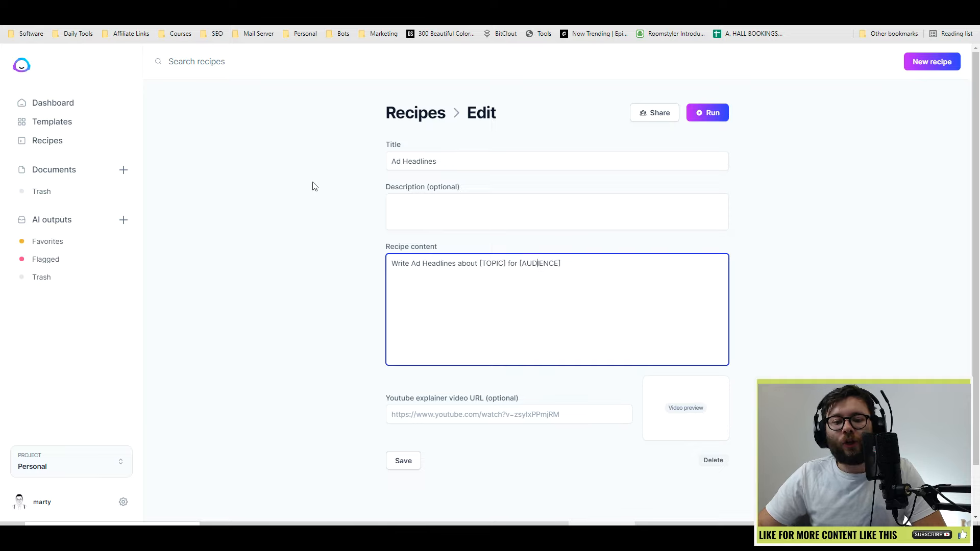
Check the Ad Headlines recipe's sharing options and run the recipe in a new document.
click(669, 114)
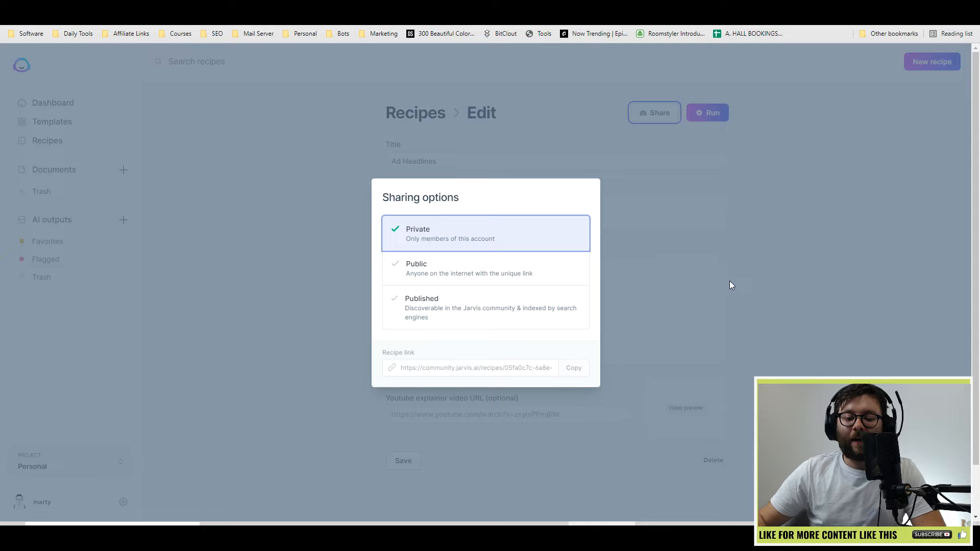
click(799, 309)
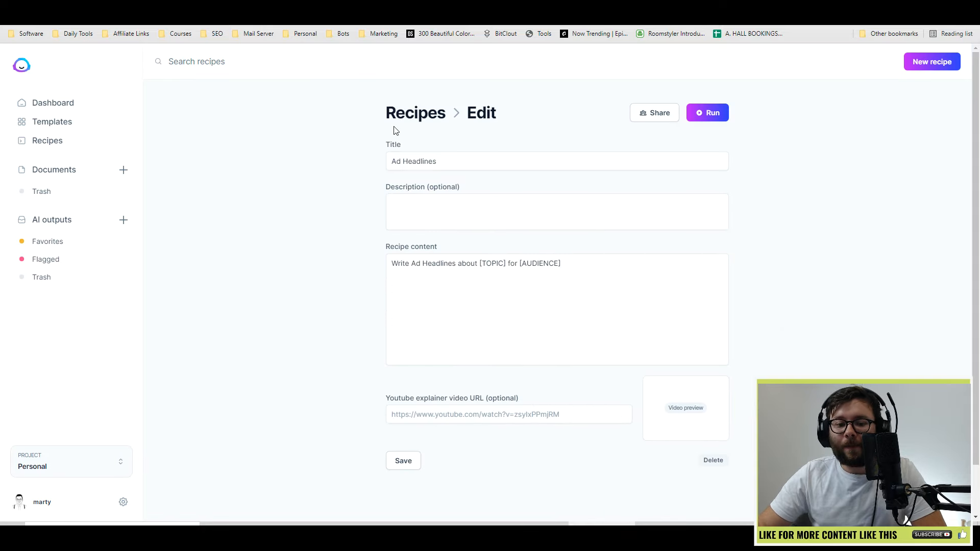
click(712, 113)
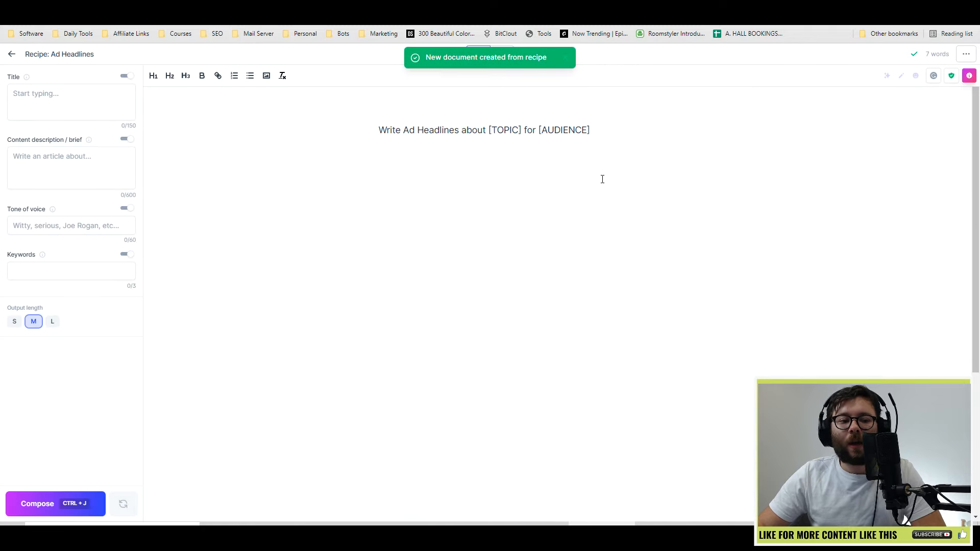
drag(604, 129, 182, 125)
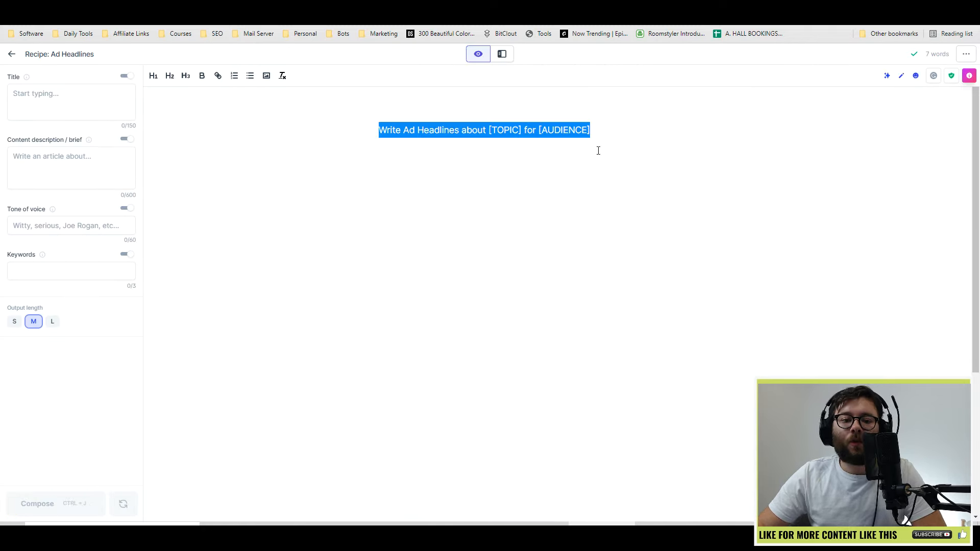
click(643, 187)
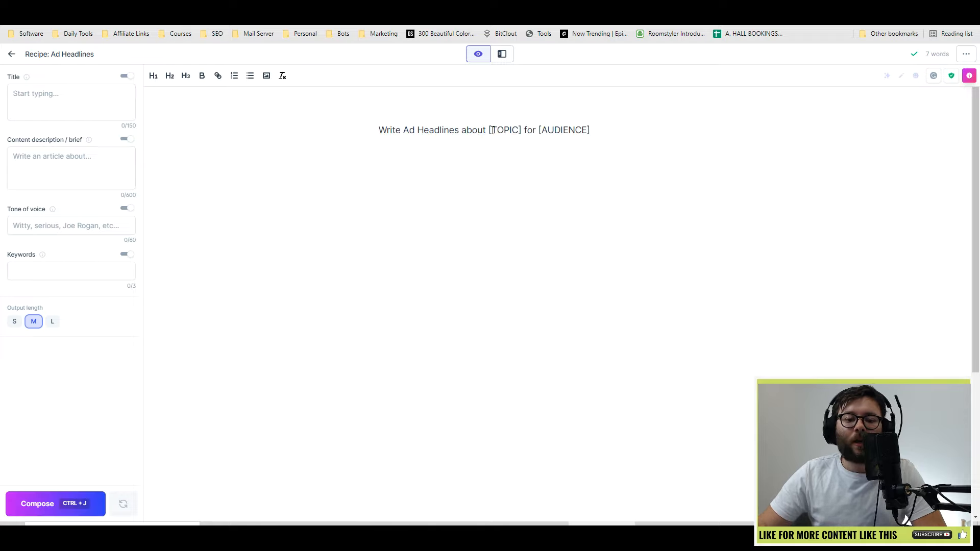
Replace [TOPIC] with "website hacking" and [AUDIENCE] with "small business owners" in the Ad Headlines command.
drag(489, 131, 523, 133)
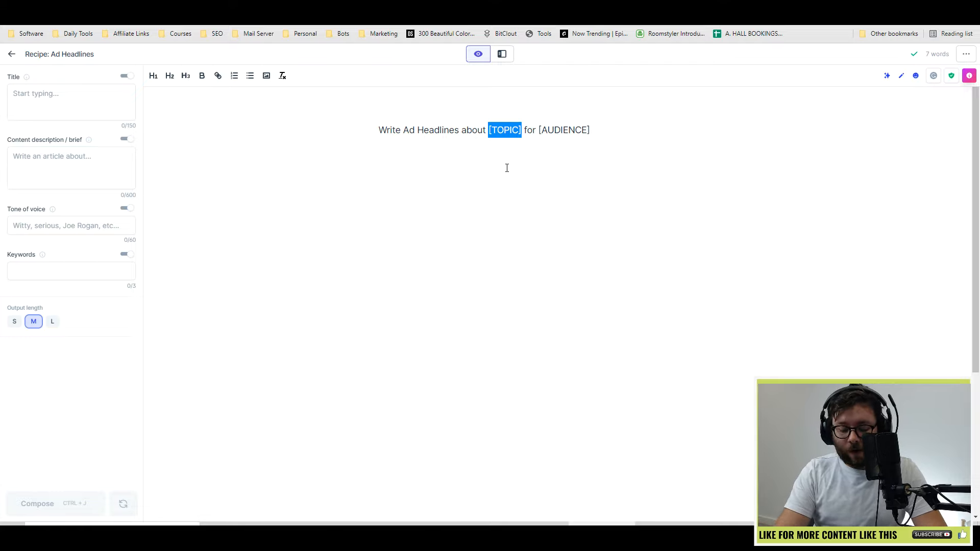
text(website)
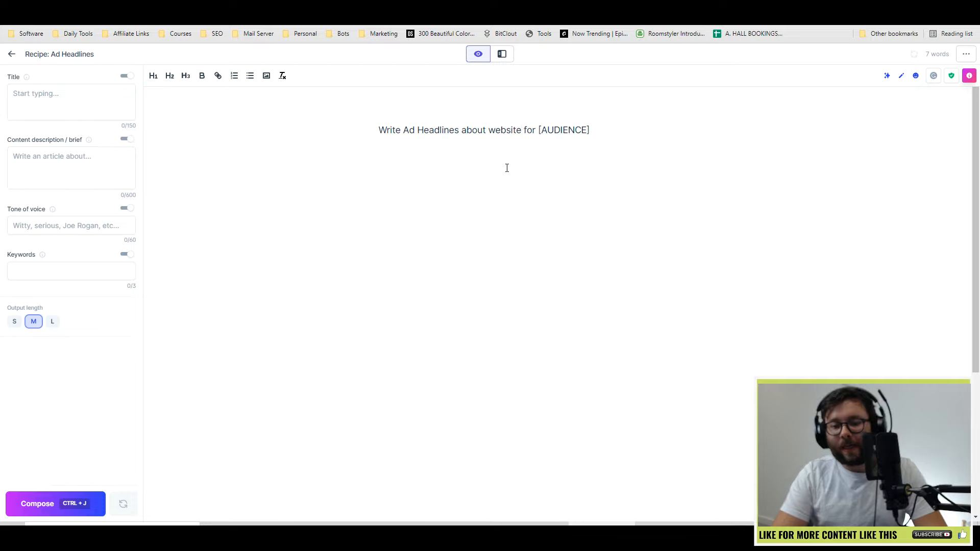
text( hacking)
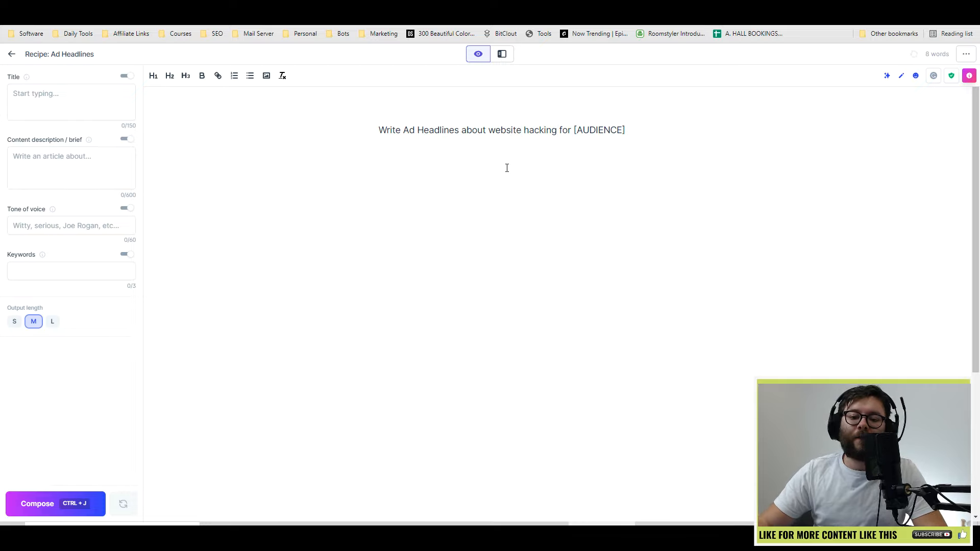
drag(631, 133, 574, 131)
text(sma)
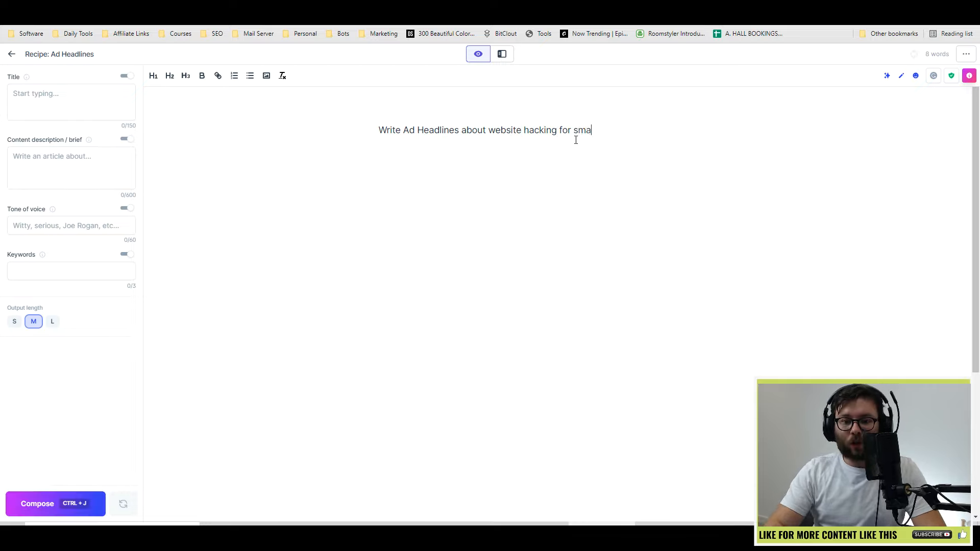
text(ll business owners)
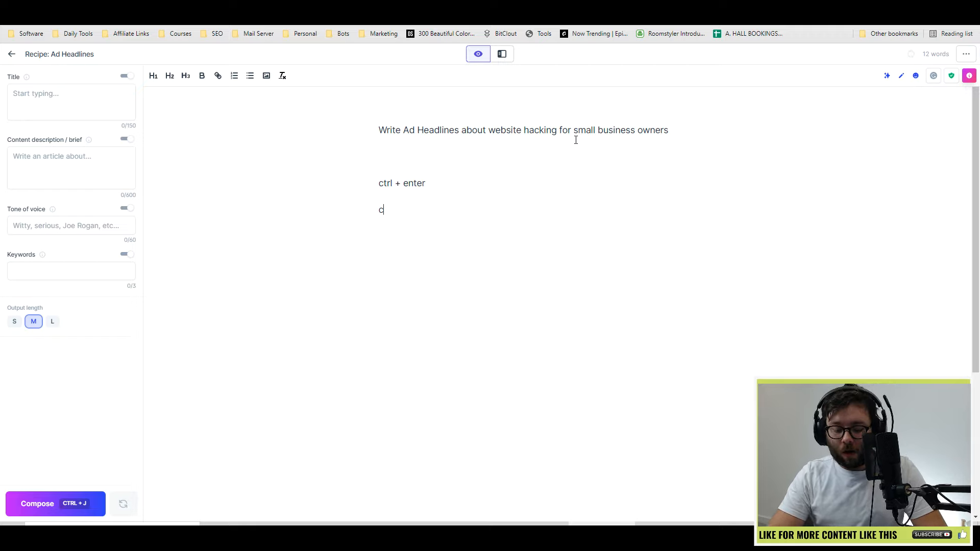
Write the note lines "ctrl + enter" and "cmd + enter" below the command in the document.
text(mb)
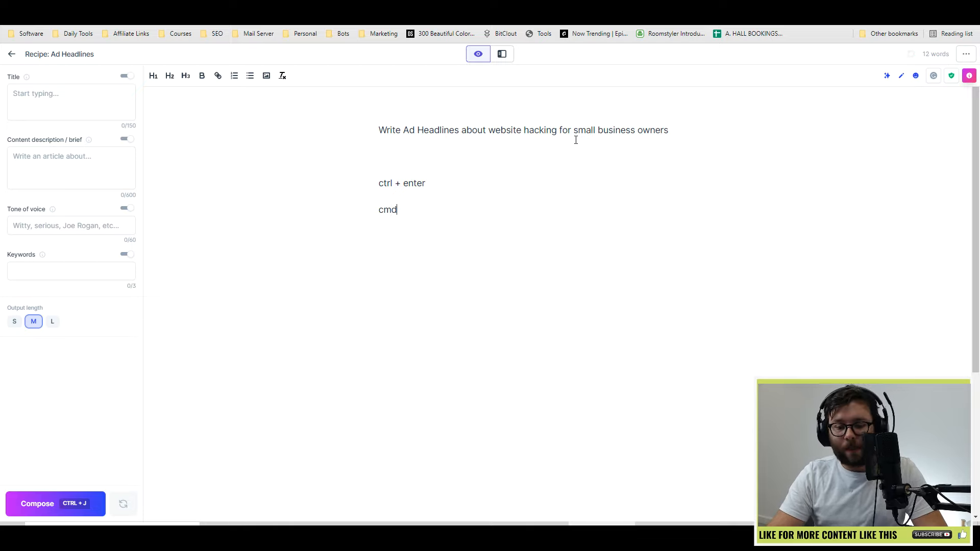
text(+ enter)
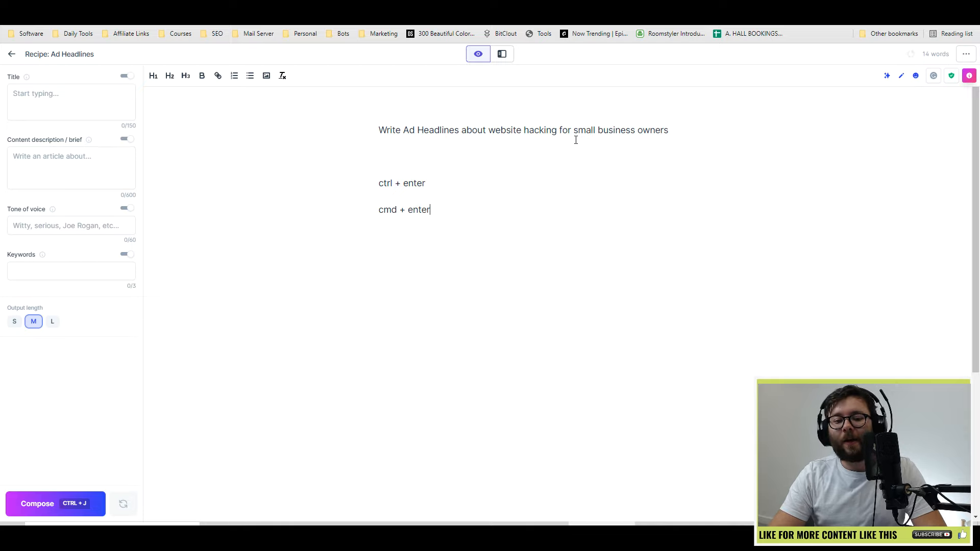
Execute the Ad Headlines command in the document to generate headlines, and highlight them for review.
click(659, 132)
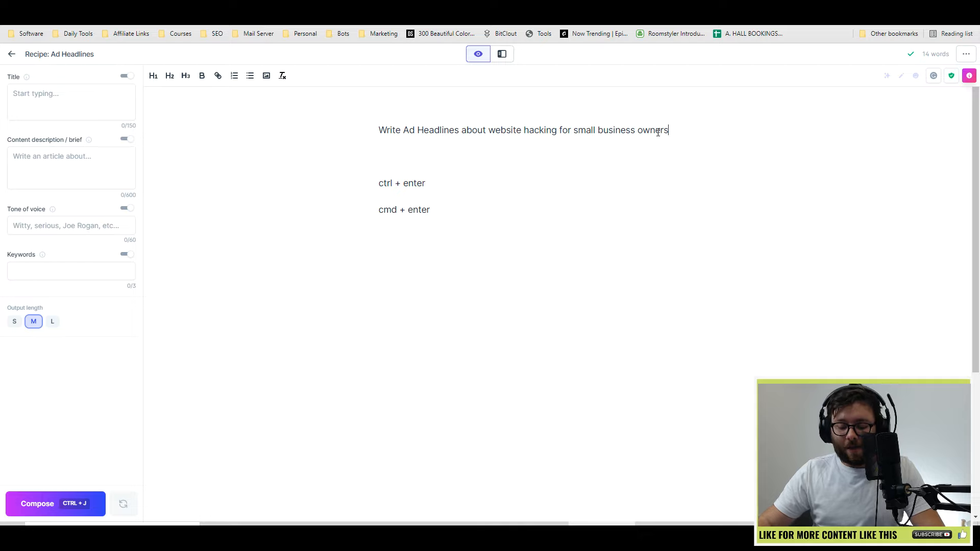
key(ctrl+Return)
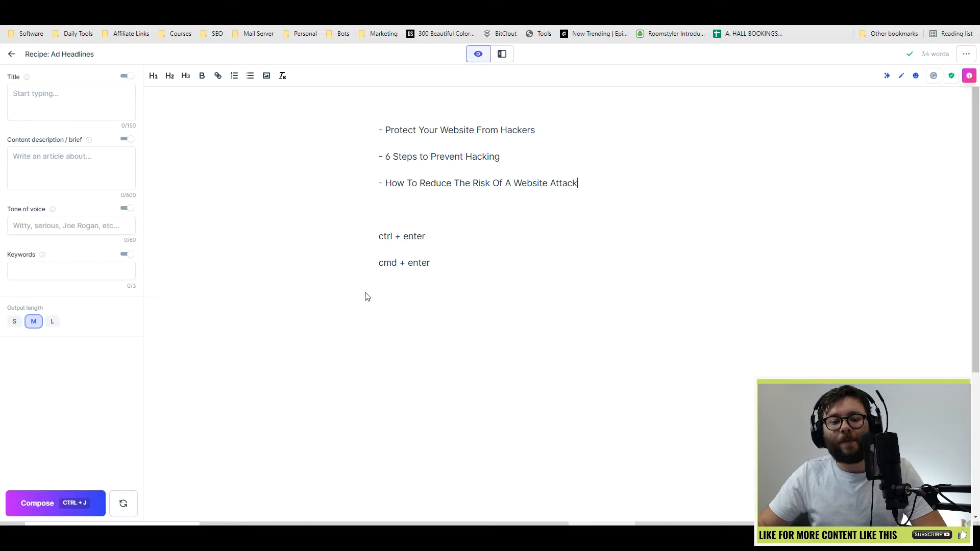
drag(385, 131, 579, 184)
key(ctrl+Return)
click(648, 189)
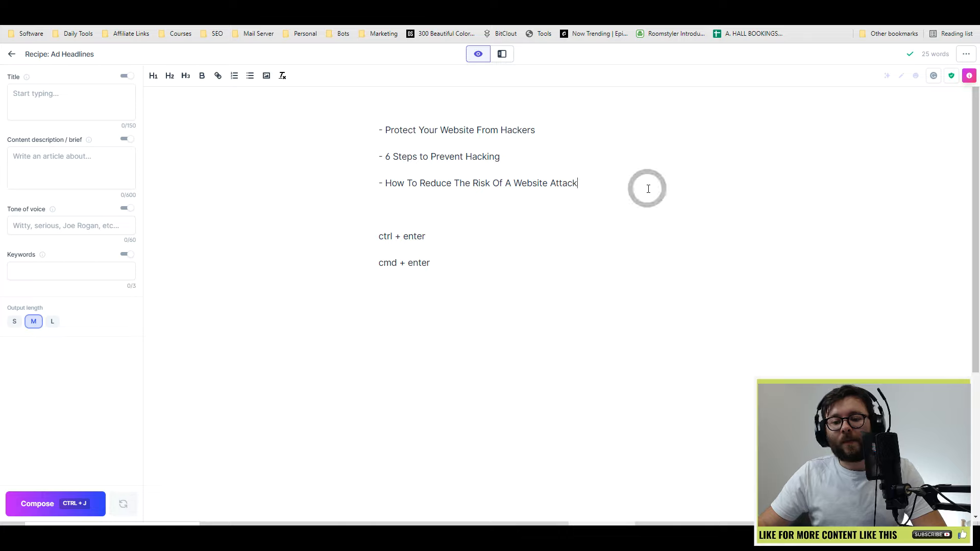
Add a command line "write an intro paragraph about facebook marketing for small businesses" below the generated headlines.
key(Return)
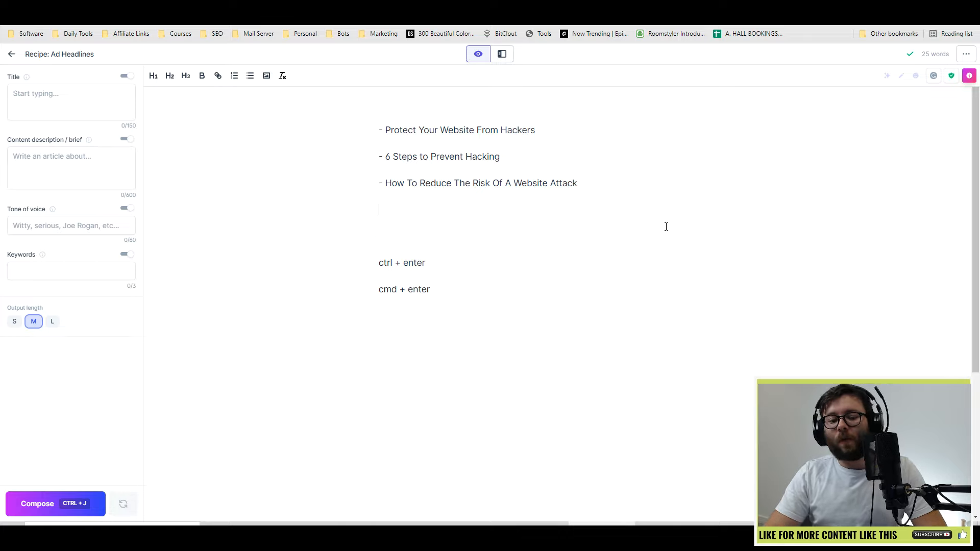
text(write an intro)
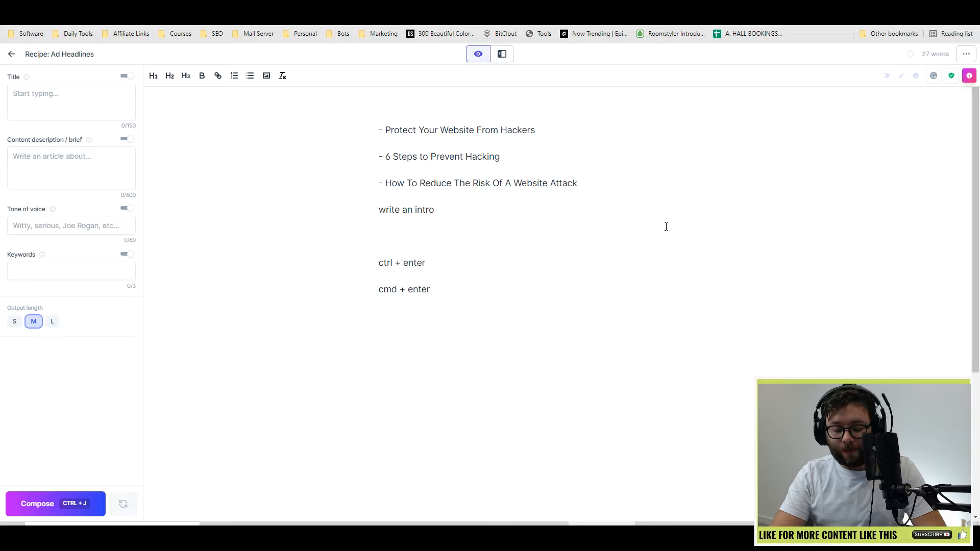
text( paragraph a)
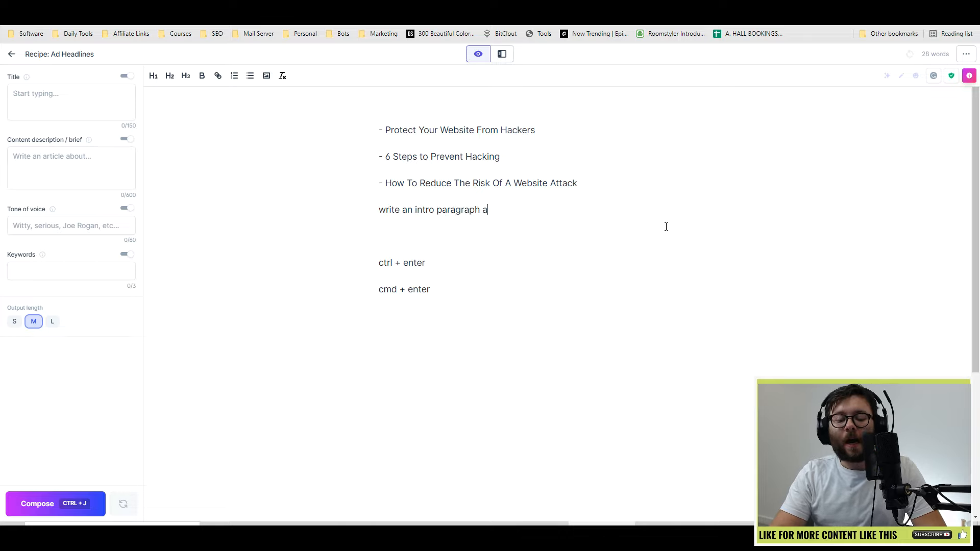
text(bout )
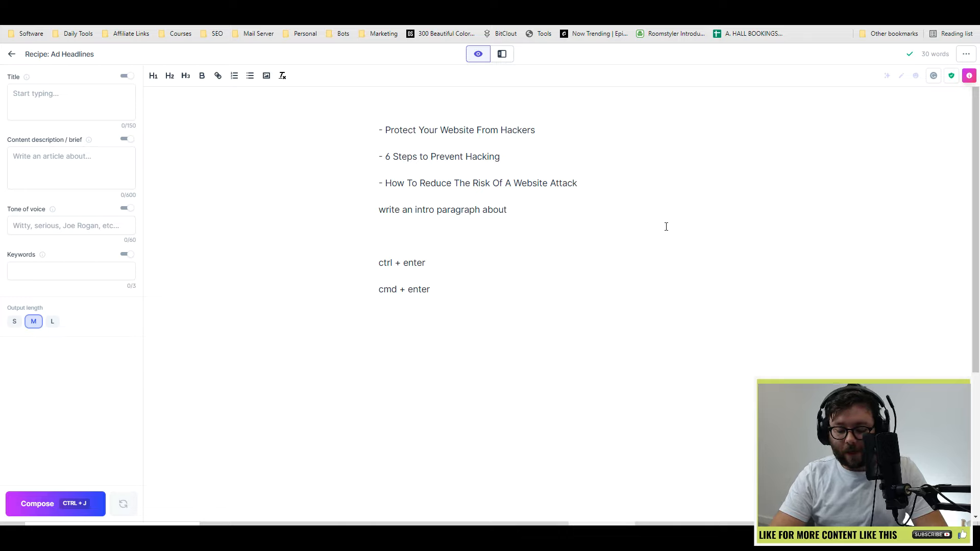
text(facebo)
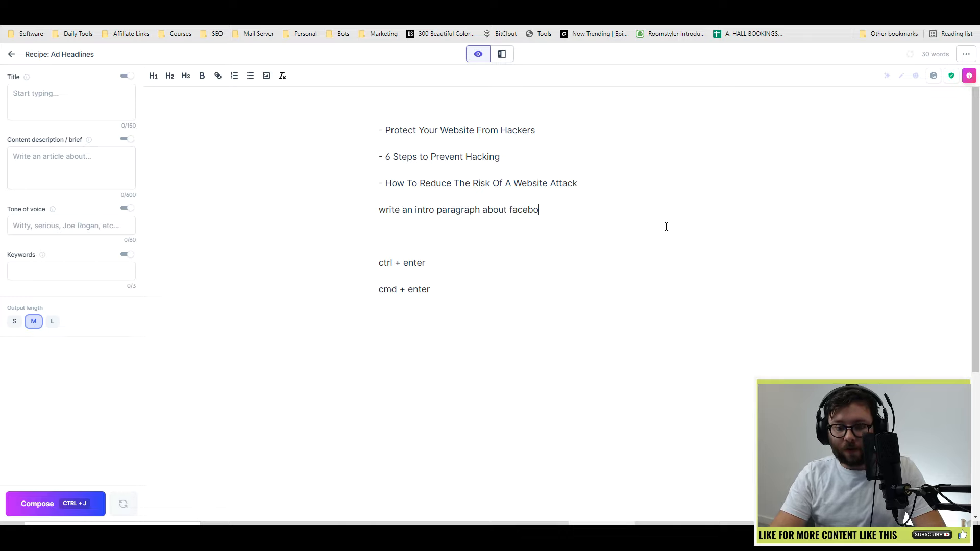
text(ok marketing )
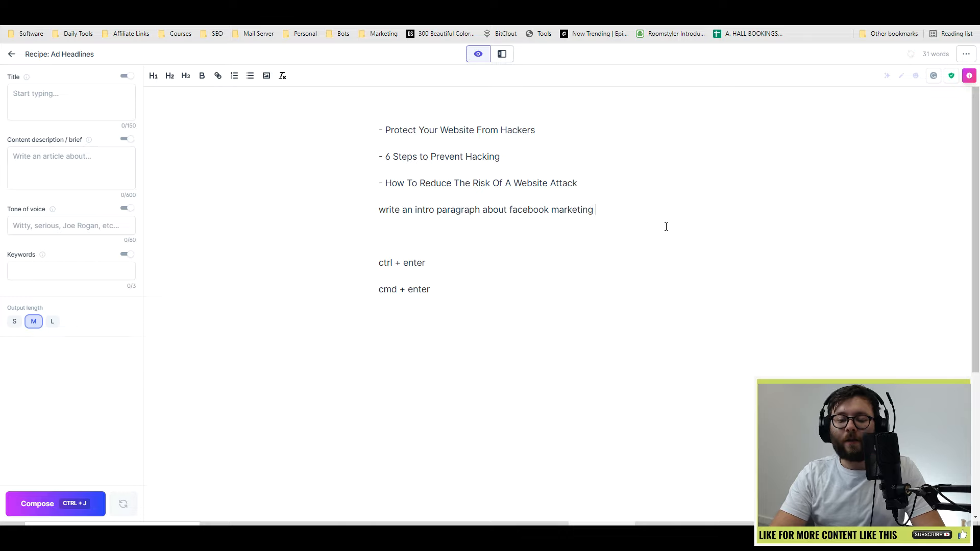
text(for small businesses)
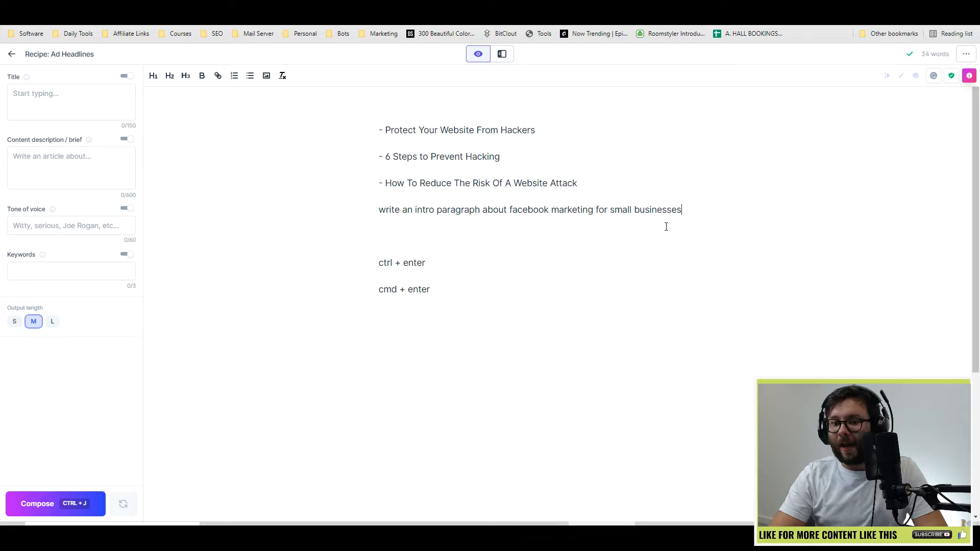
Extend the intro paragraph command with "in the tone of Tony Stark".
text( in)
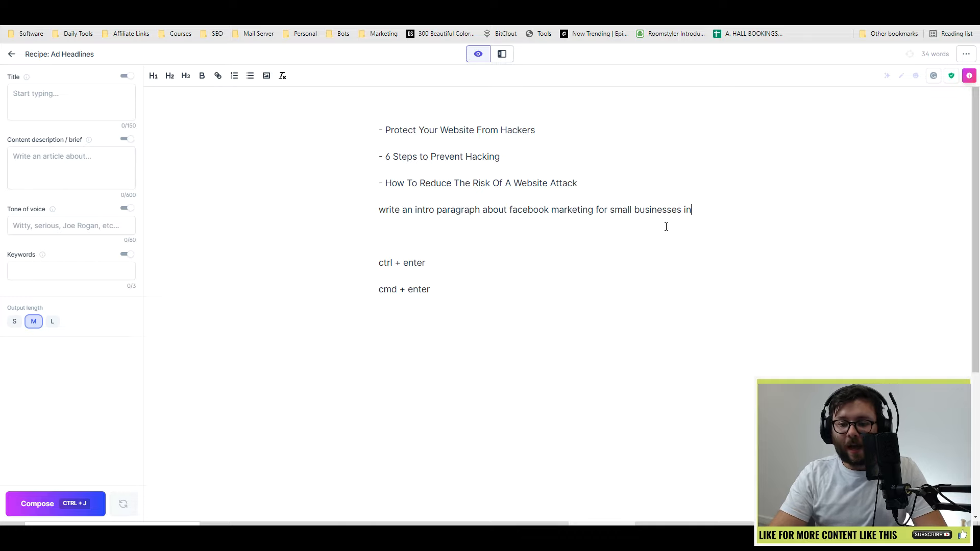
text( the tone ofd)
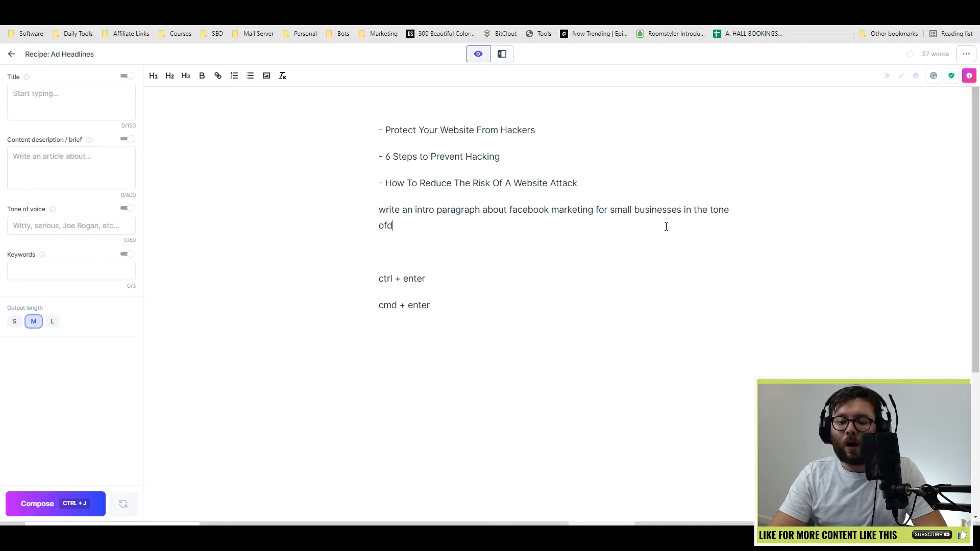
key(BackSpace)
key(BackSpace)
text(f)
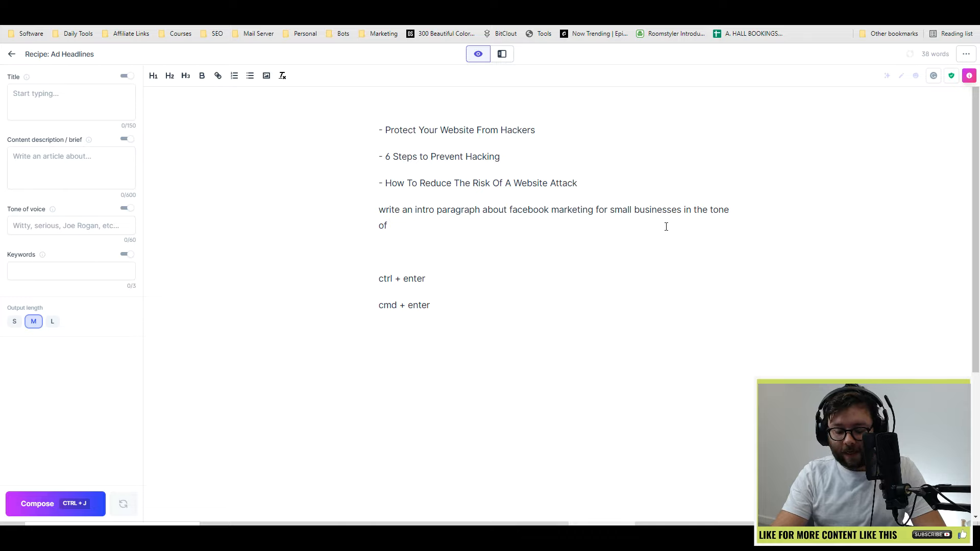
text( Tony S)
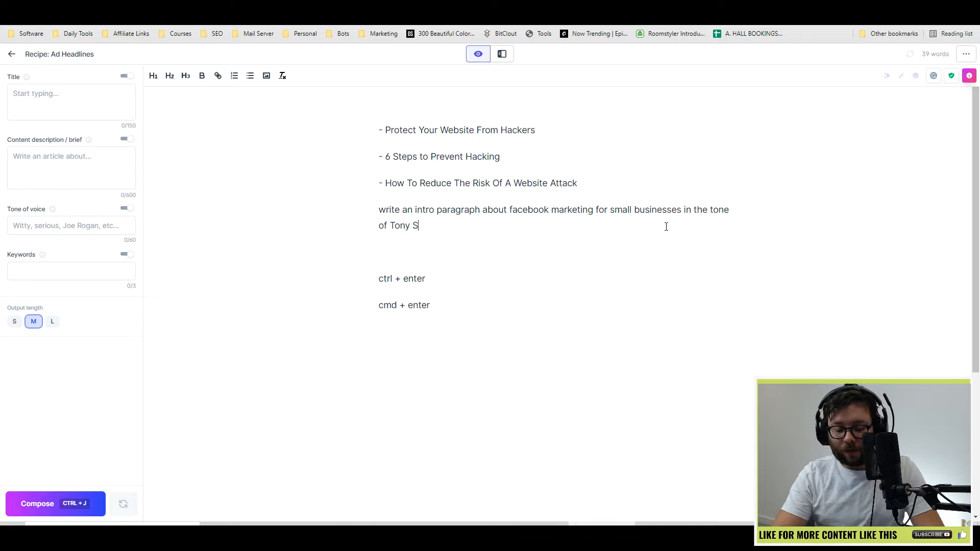
text(tark)
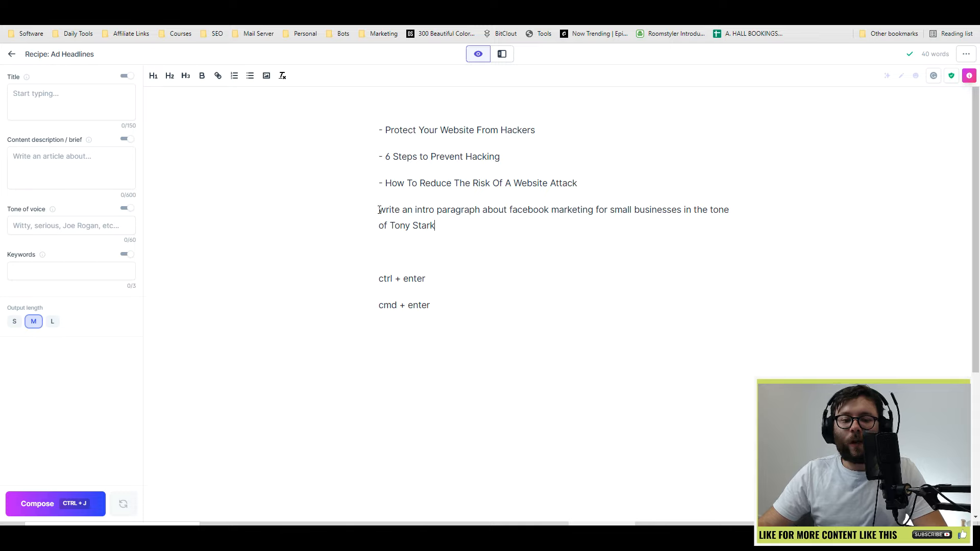
Bold "write an intro paragraph" and "tone of Tony Stark", and italicize "facebook marketing" and "small businesses" in the command.
drag(380, 210, 482, 205)
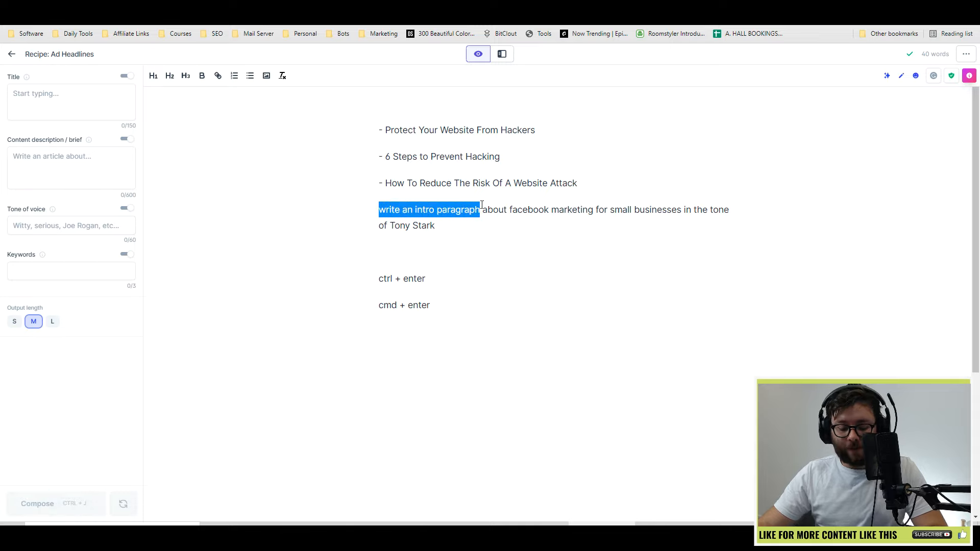
key(ctrl+b)
click(511, 214)
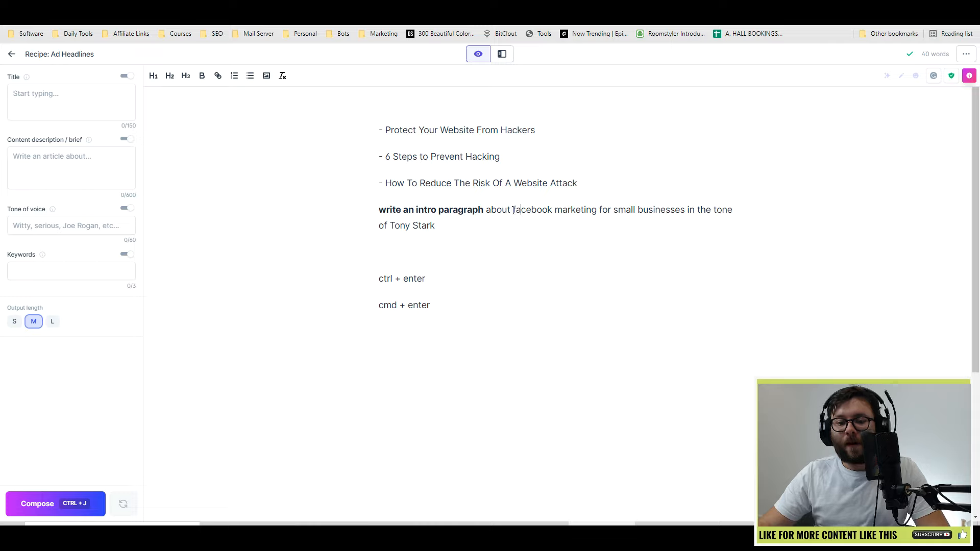
drag(512, 210, 597, 210)
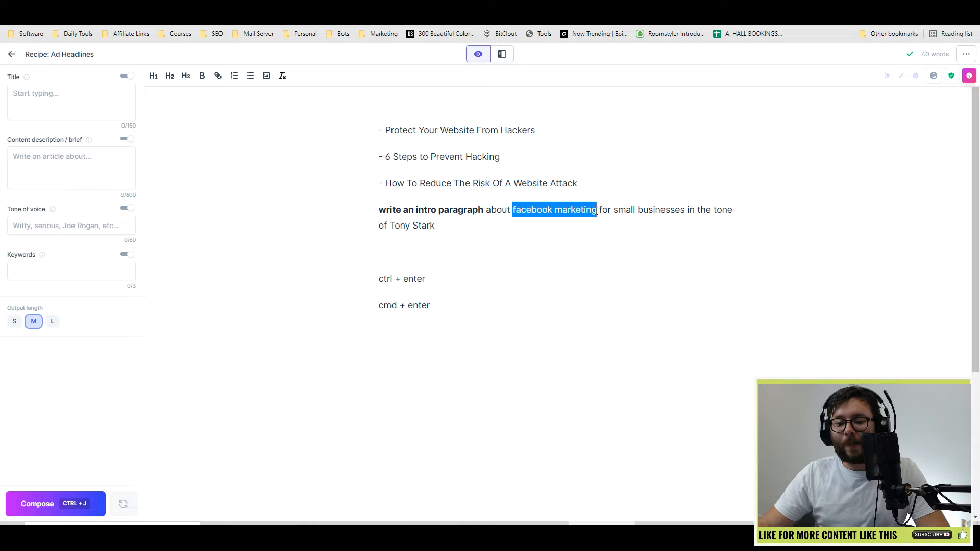
key(ctrl+i)
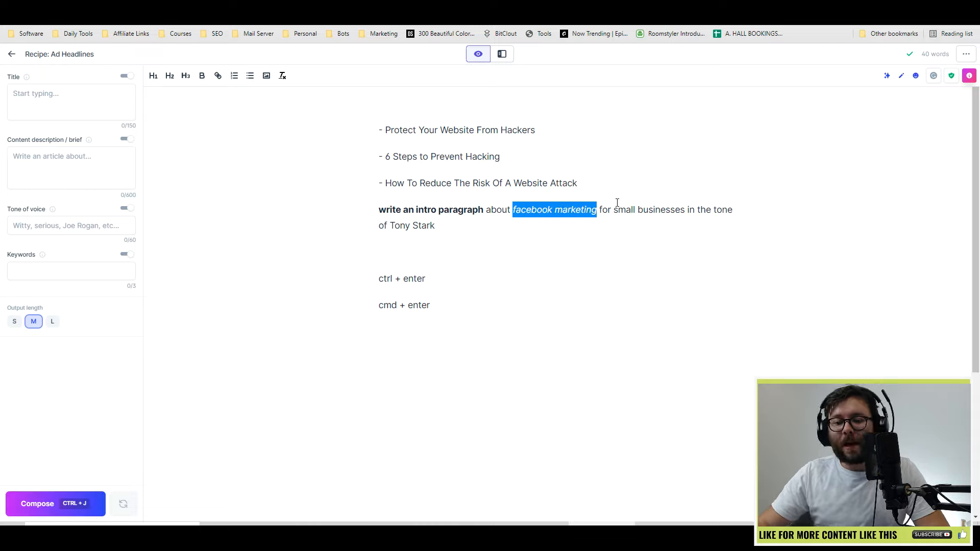
drag(614, 210, 686, 209)
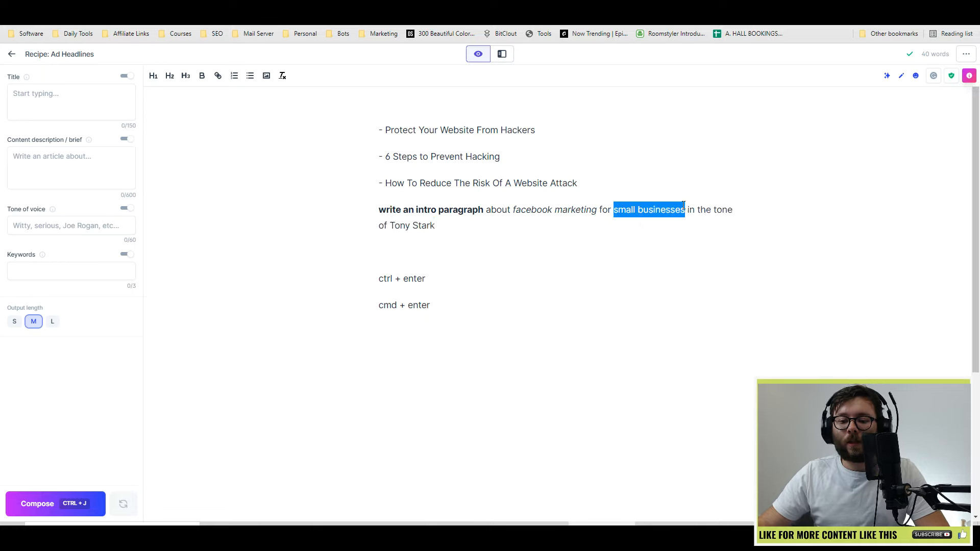
key(ctrl+i)
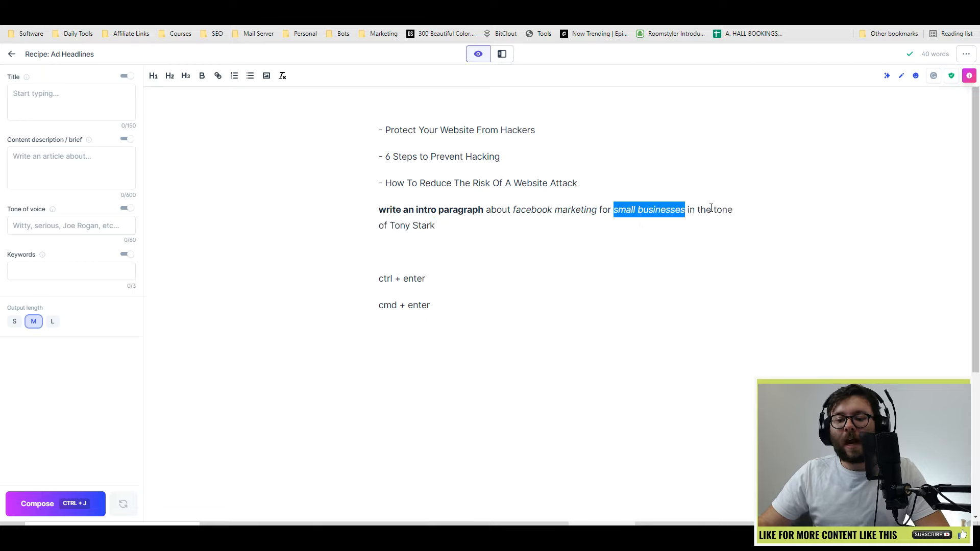
drag(714, 210, 714, 222)
key(ctrl+b)
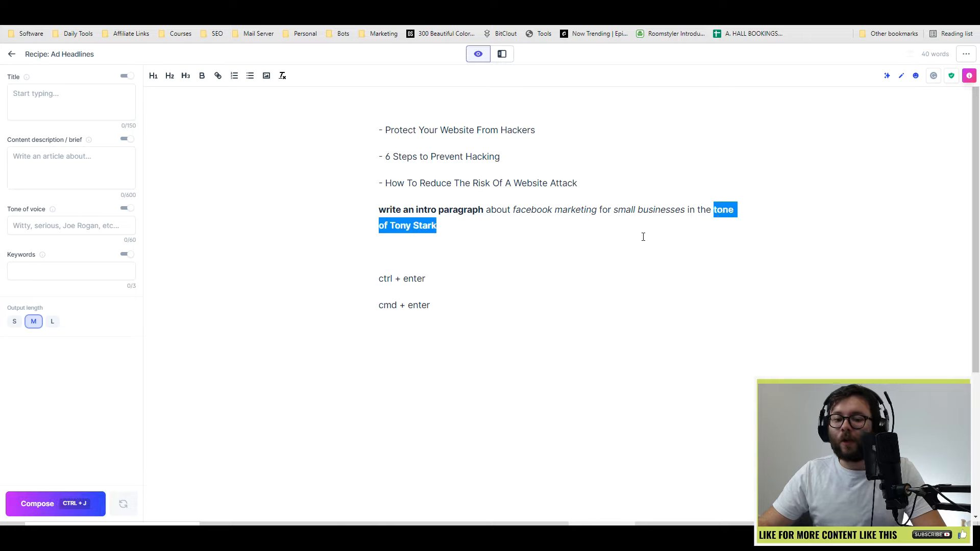
click(533, 235)
click(531, 227)
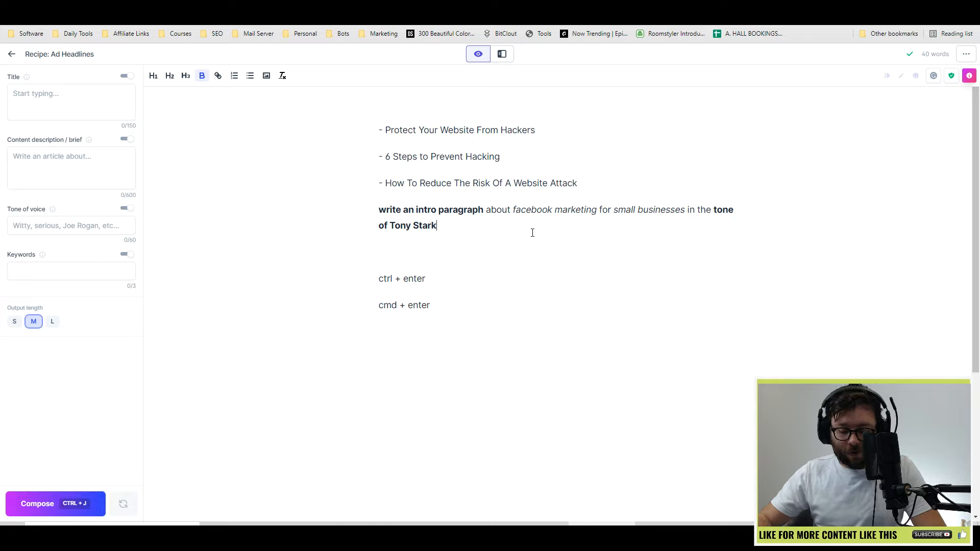
Try to execute the intro paragraph command with its bold and italic formatting.
key(ctrl+Return)
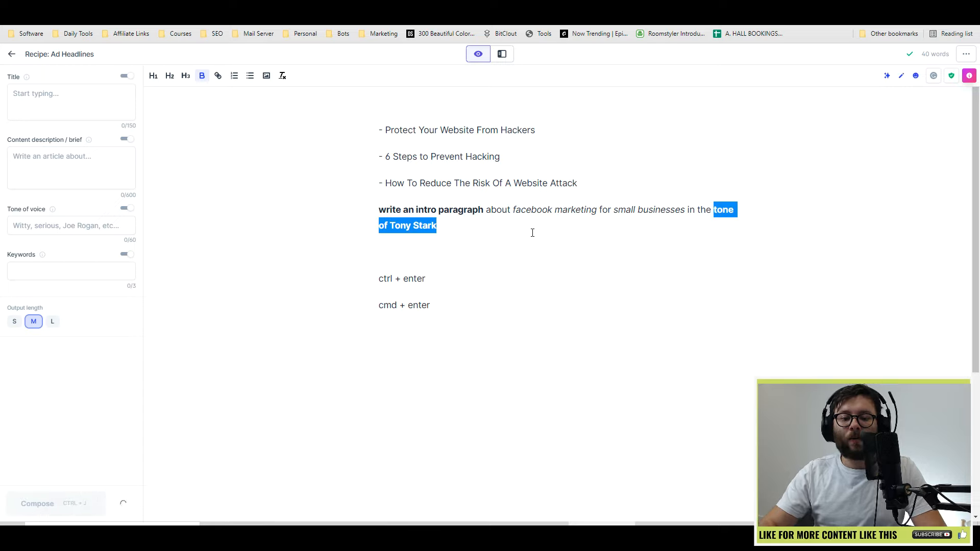
click(536, 275)
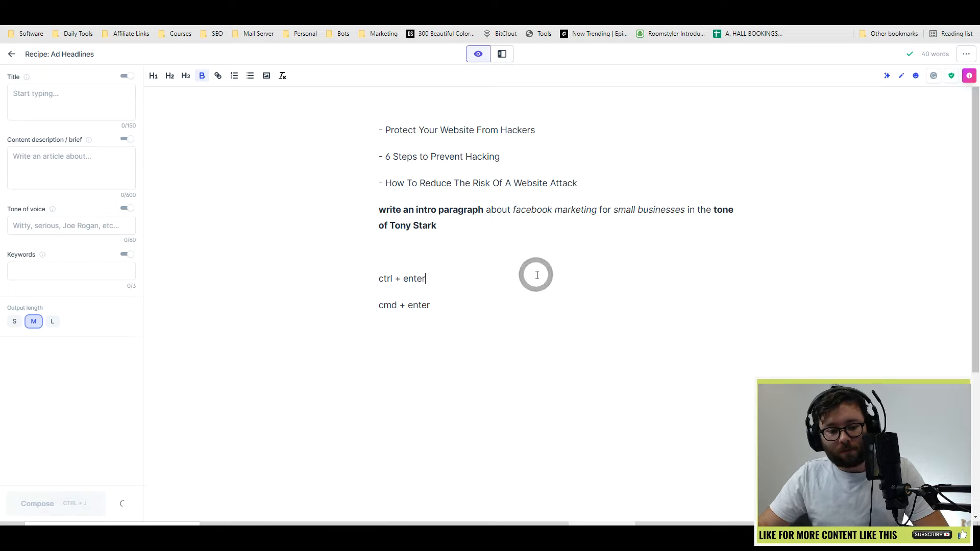
click(467, 249)
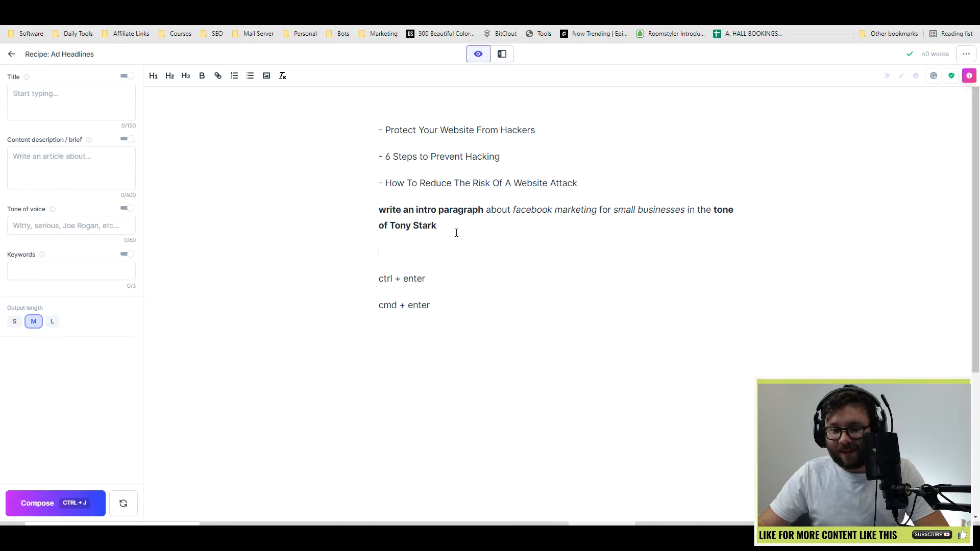
Clear the bold and italic formatting from the whole intro paragraph command and execute it to generate the text.
drag(499, 223, 278, 216)
key(ctrl+Return)
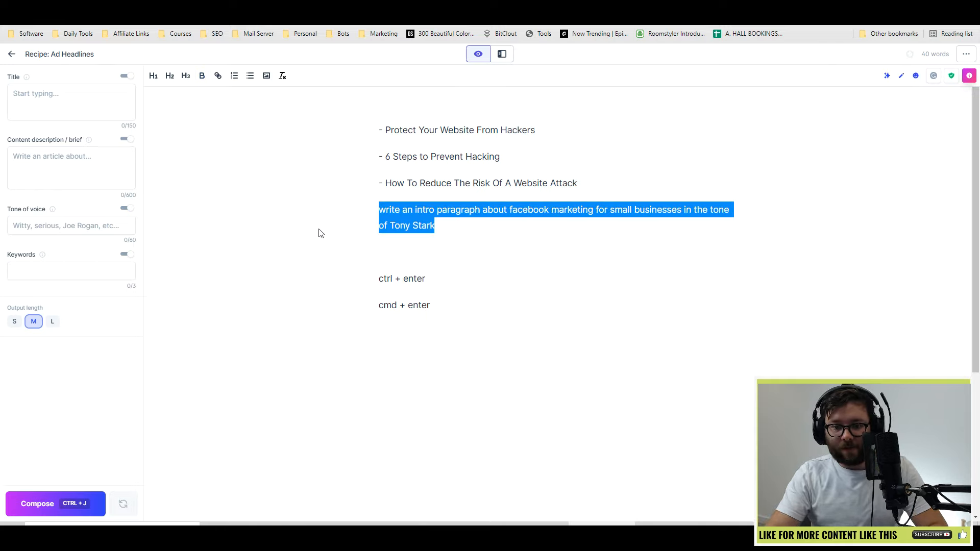
click(460, 229)
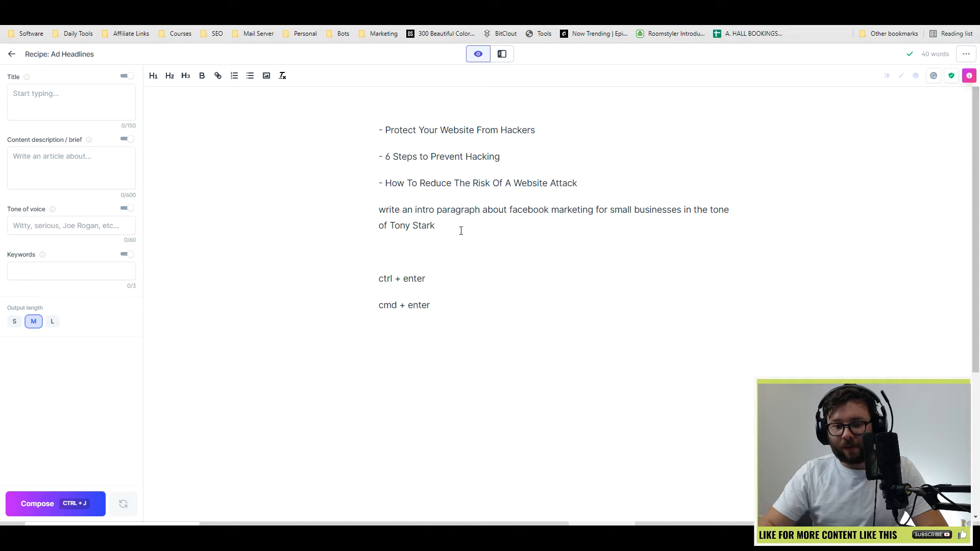
key(ctrl+Return)
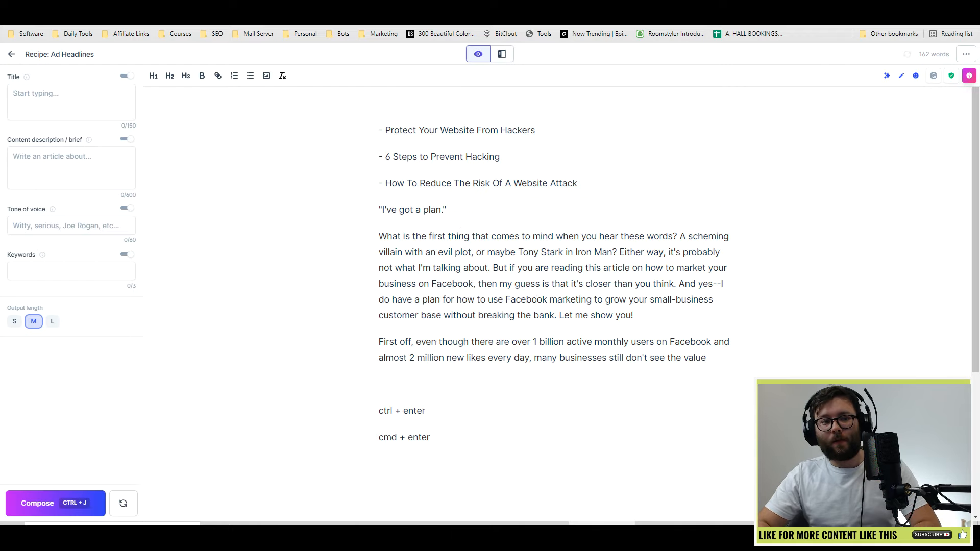
Read through the generated Facebook marketing intro, checking how well it follows the requested topic, audience and tone.
triple_click(386, 209)
drag(386, 236, 397, 236)
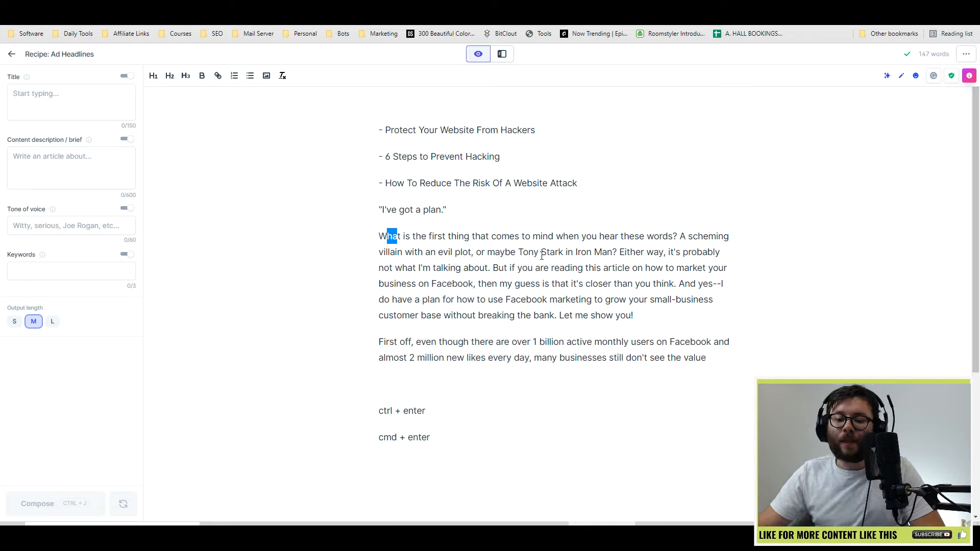
click(664, 253)
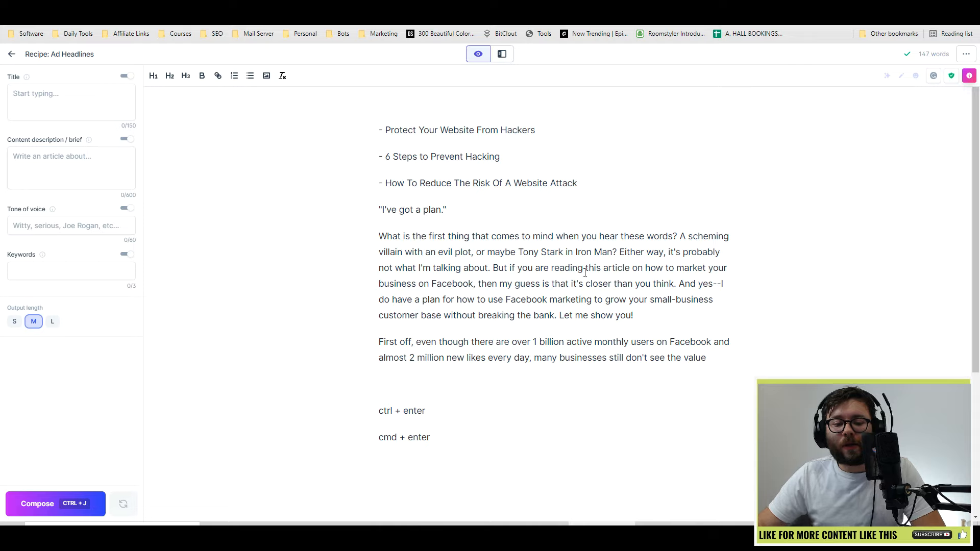
click(546, 284)
click(529, 285)
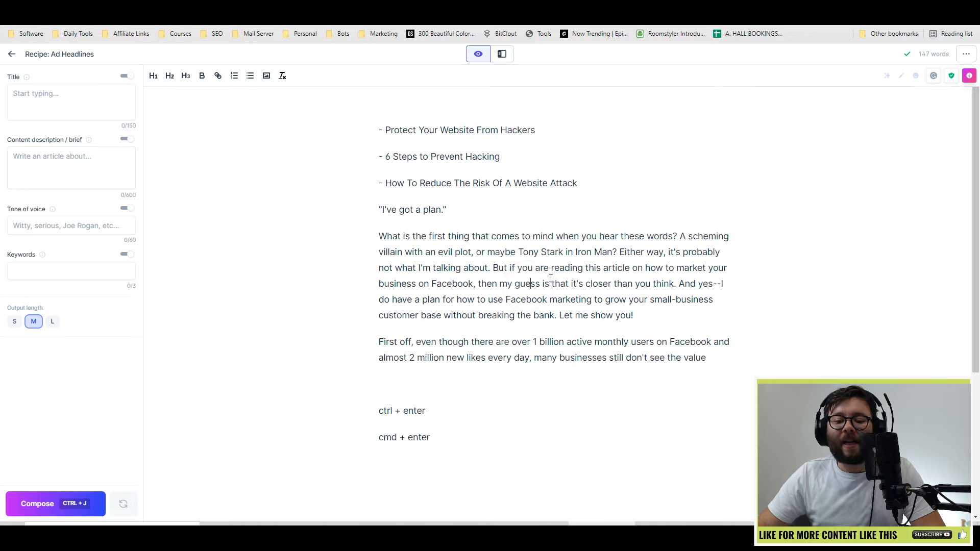
click(658, 288)
click(688, 288)
click(533, 292)
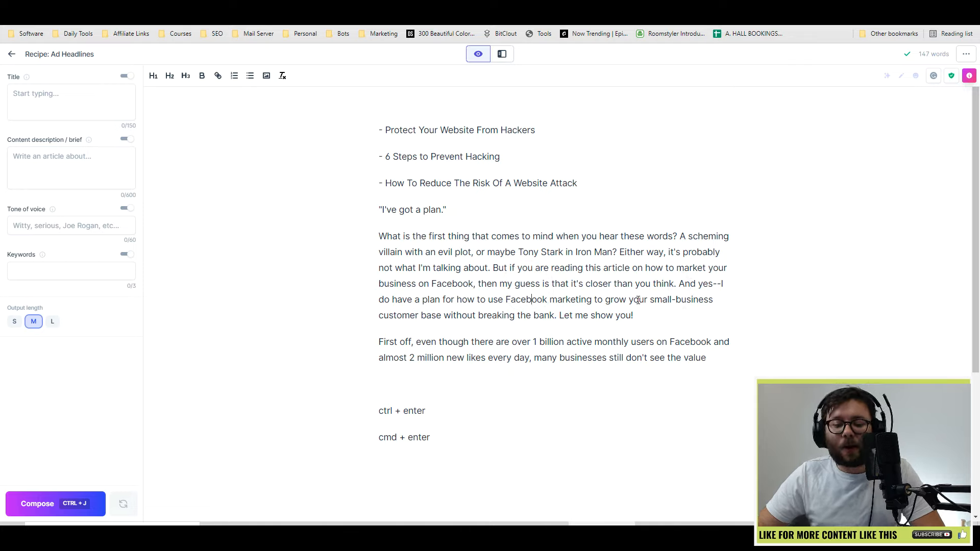
click(487, 329)
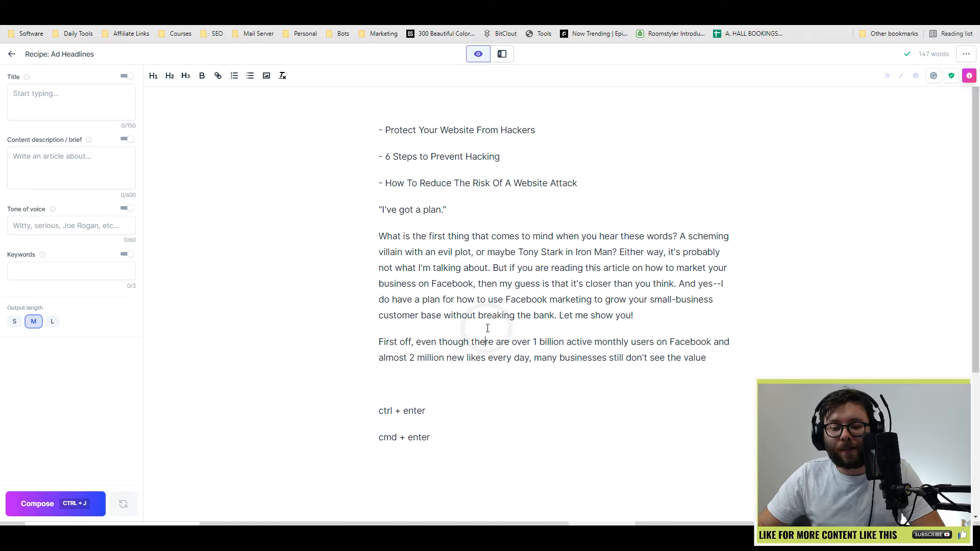
click(538, 328)
click(382, 340)
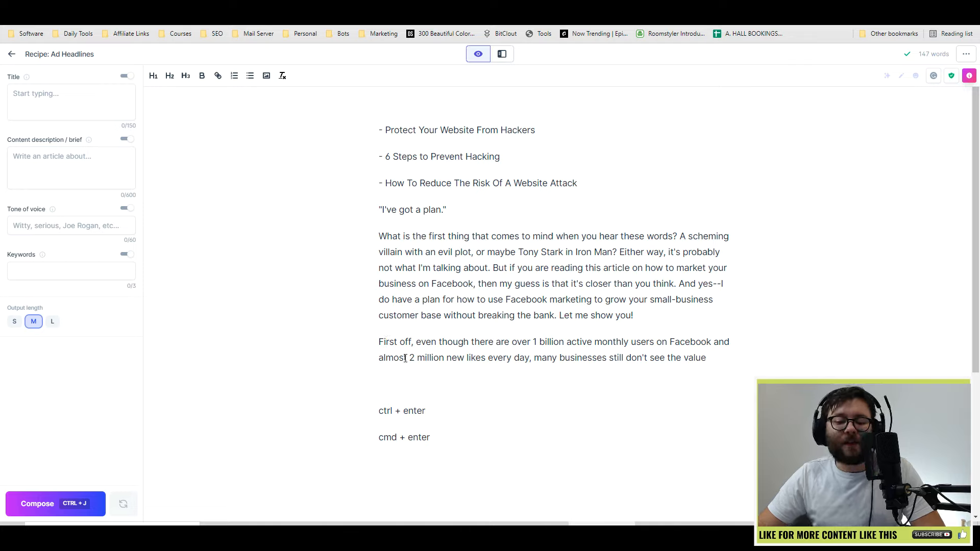
click(507, 368)
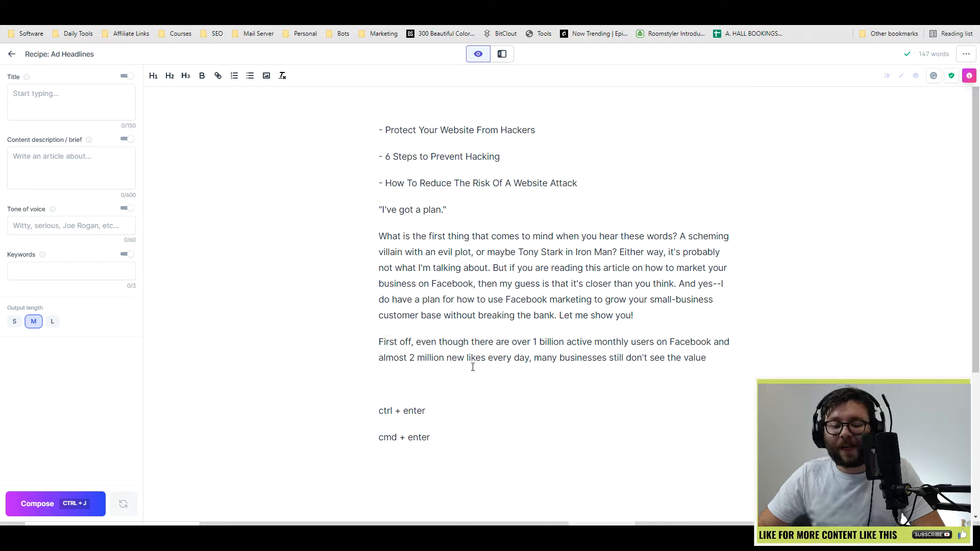
click(626, 357)
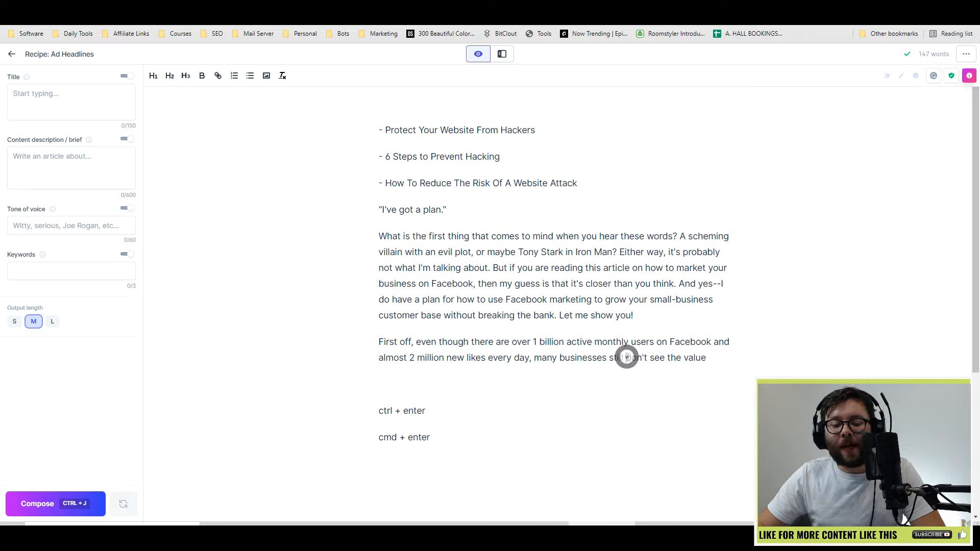
click(728, 363)
click(728, 363)
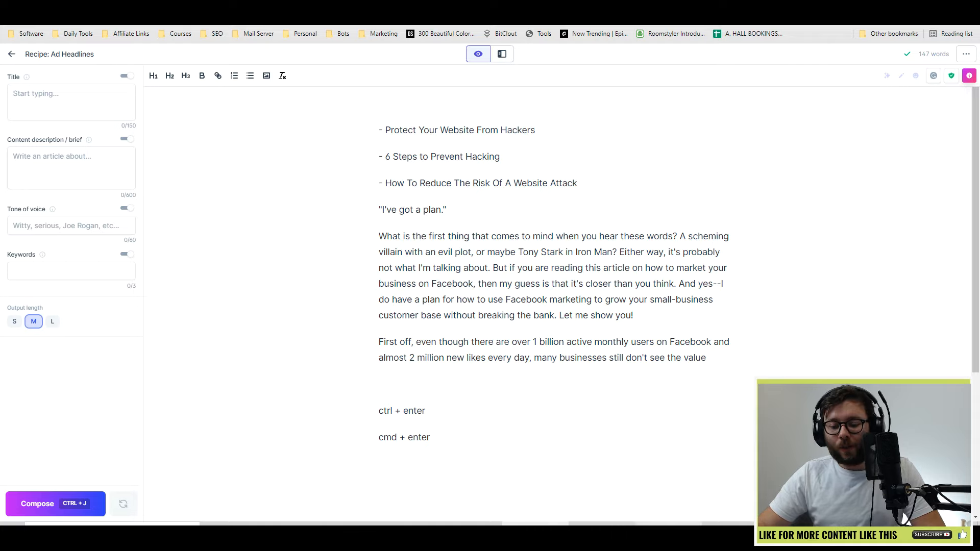
Add the lines "ctrl + j" and "cmd + j" beneath the "cmd + enter" line in the document.
click(741, 359)
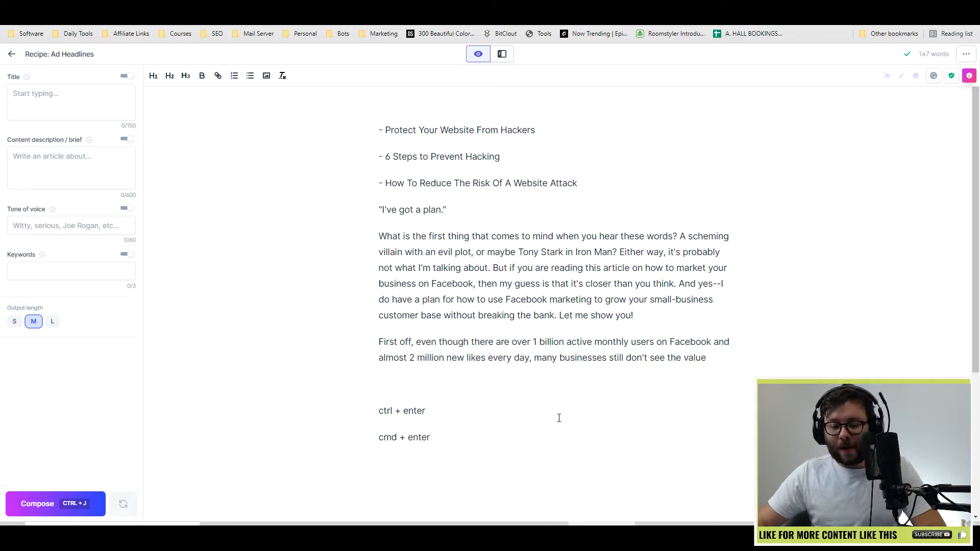
click(520, 447)
key(Return)
text(ctr)
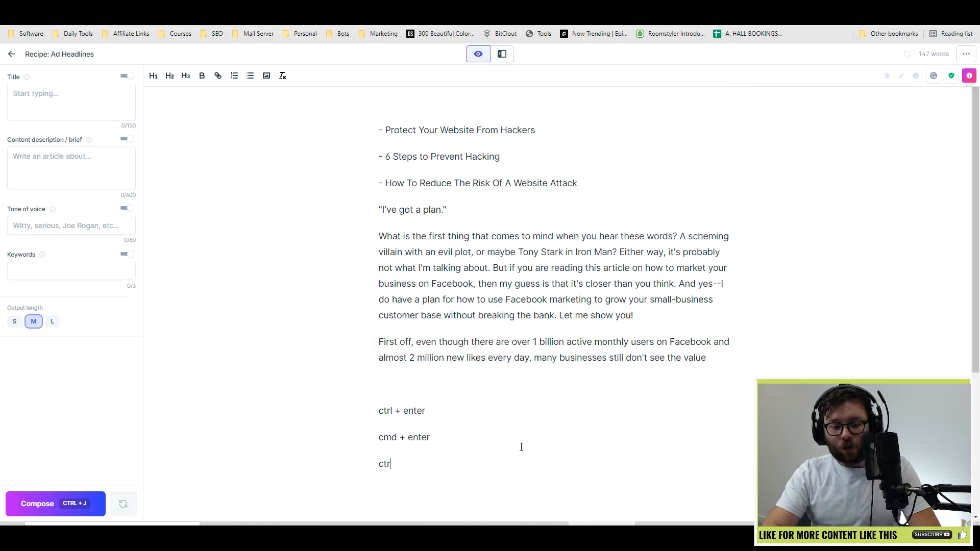
text(l + j)
key(Return)
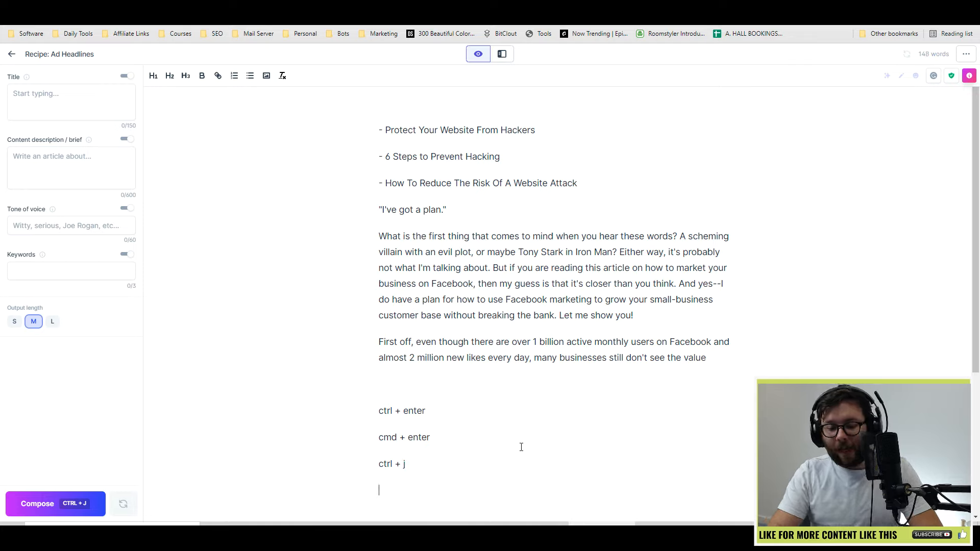
text(cmd + j)
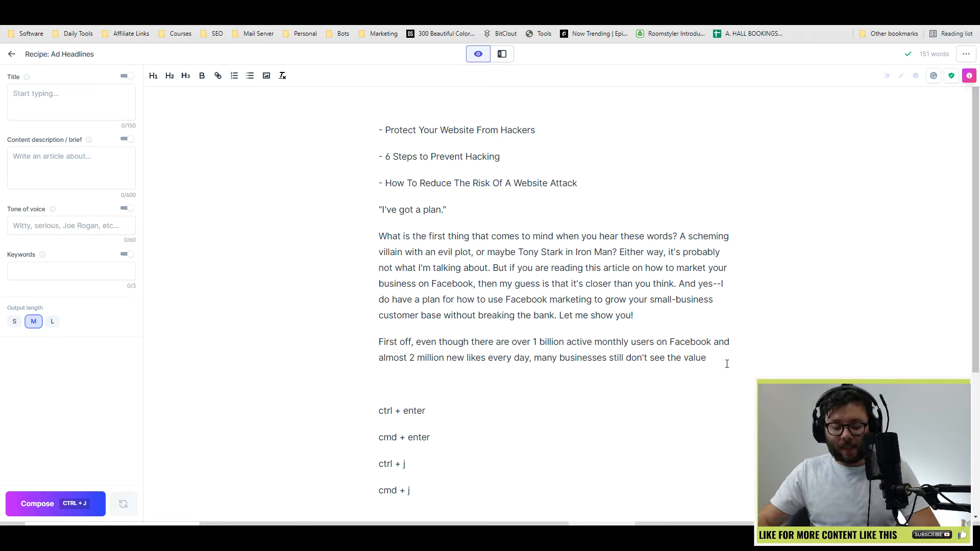
Compose two continuations of the Facebook marketing article, each from the end of its unfinished last sentence.
key(ctrl+j)
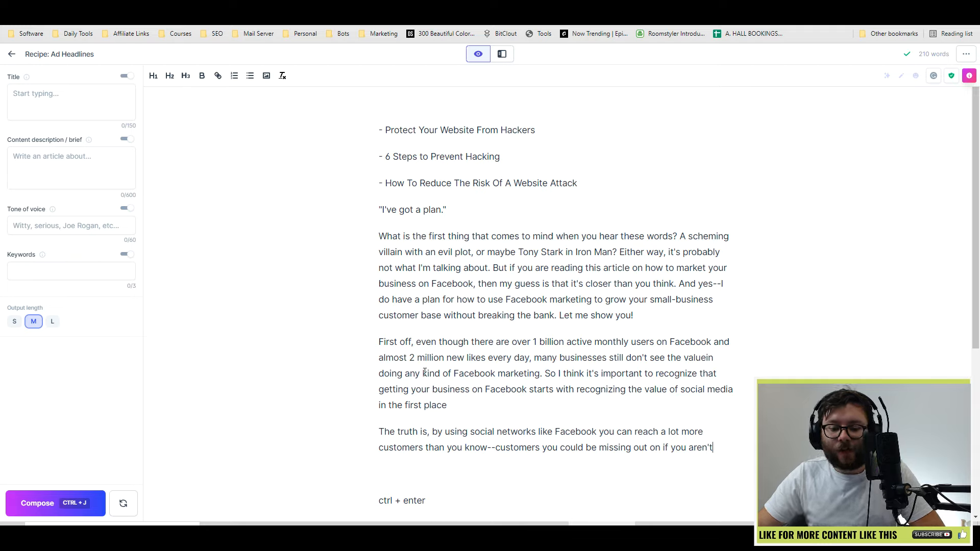
click(541, 375)
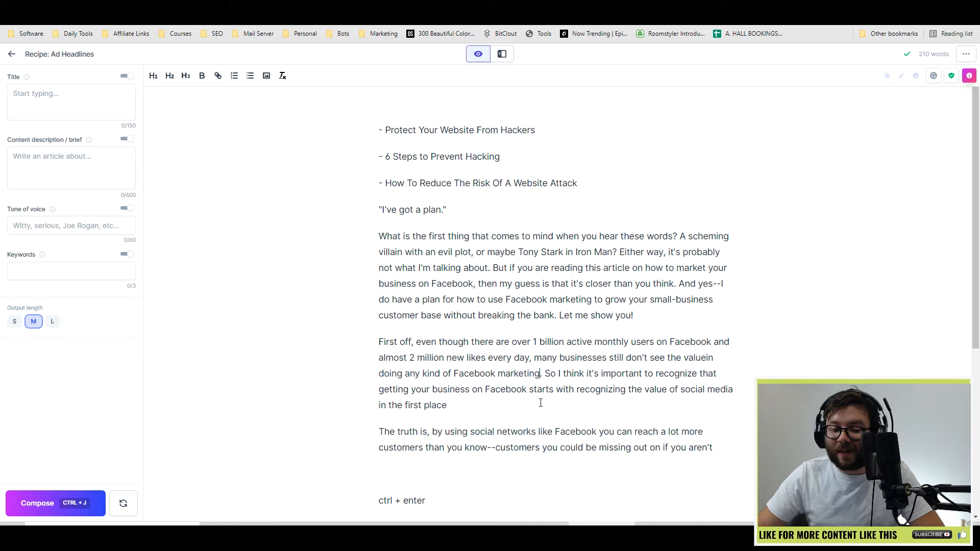
scroll(541, 402, down, 1)
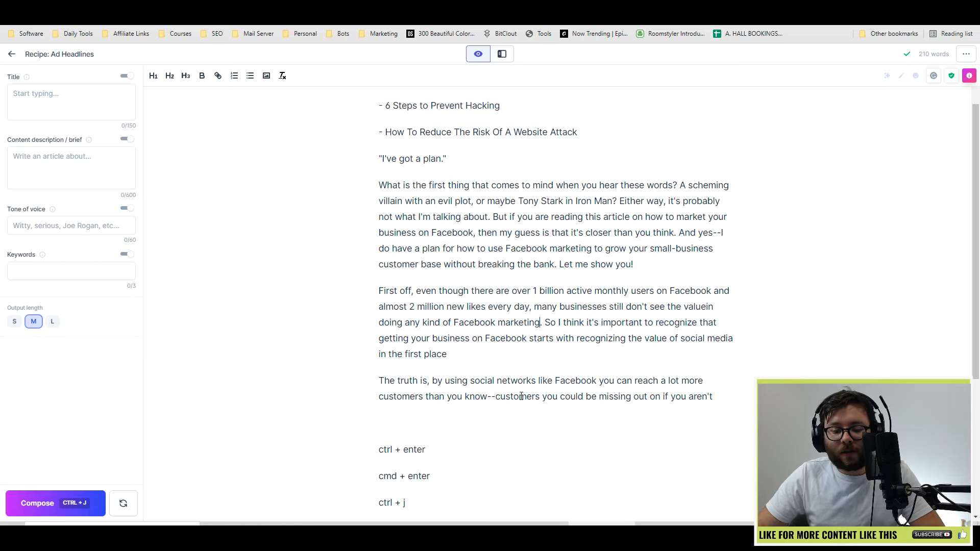
click(529, 392)
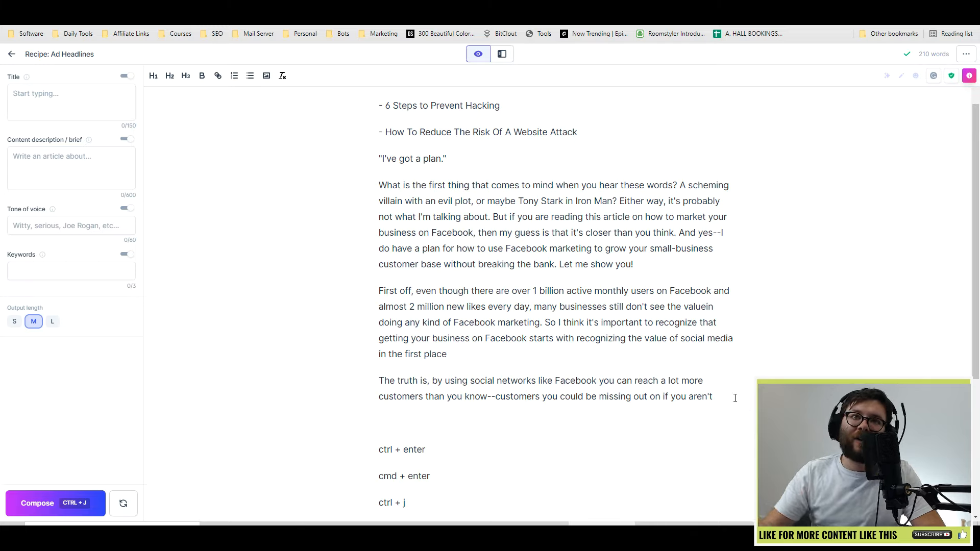
key(ctrl+j)
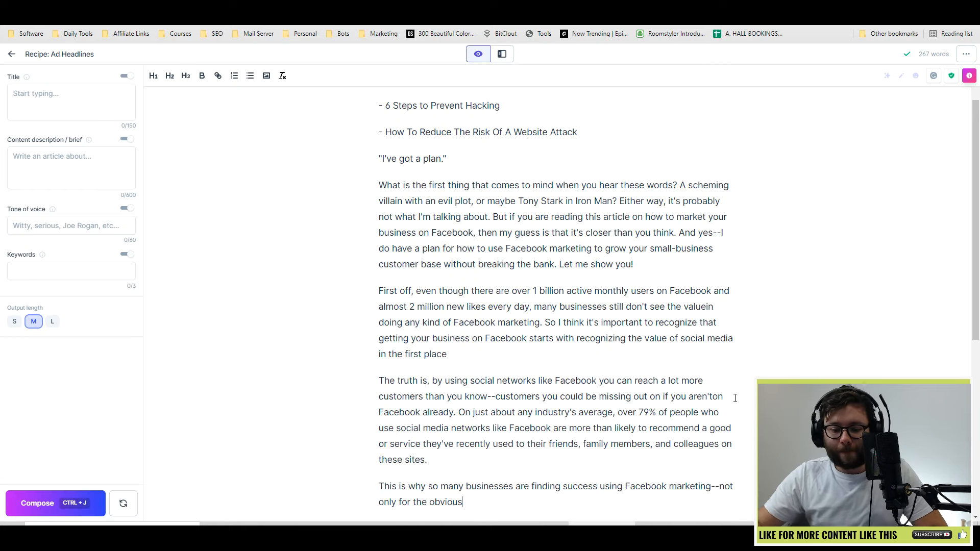
Read through the newly composed Facebook marketing paragraphs, checking the industry claims, the flow and the unfinished last sentence.
scroll(545, 335, down, 2)
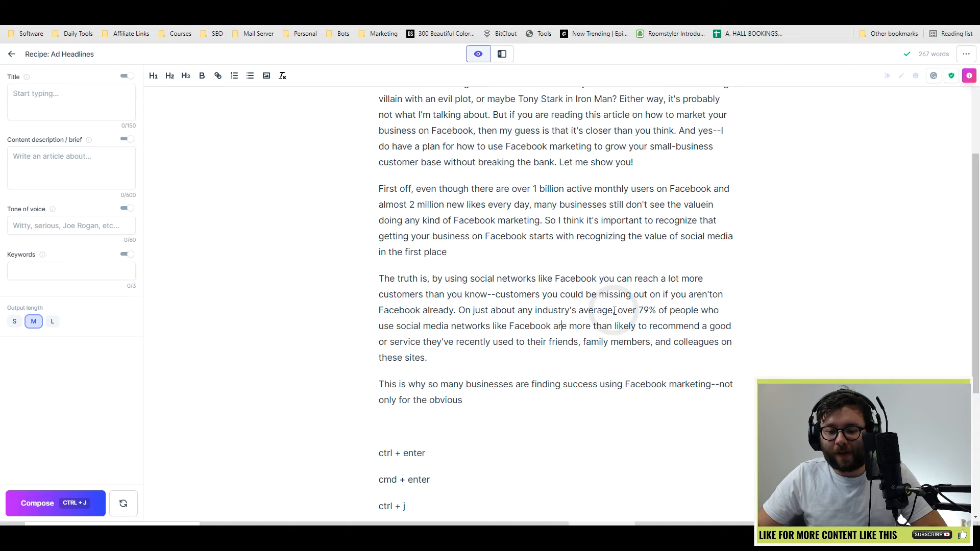
drag(561, 289, 661, 295)
click(701, 294)
scroll(627, 328, down, 1)
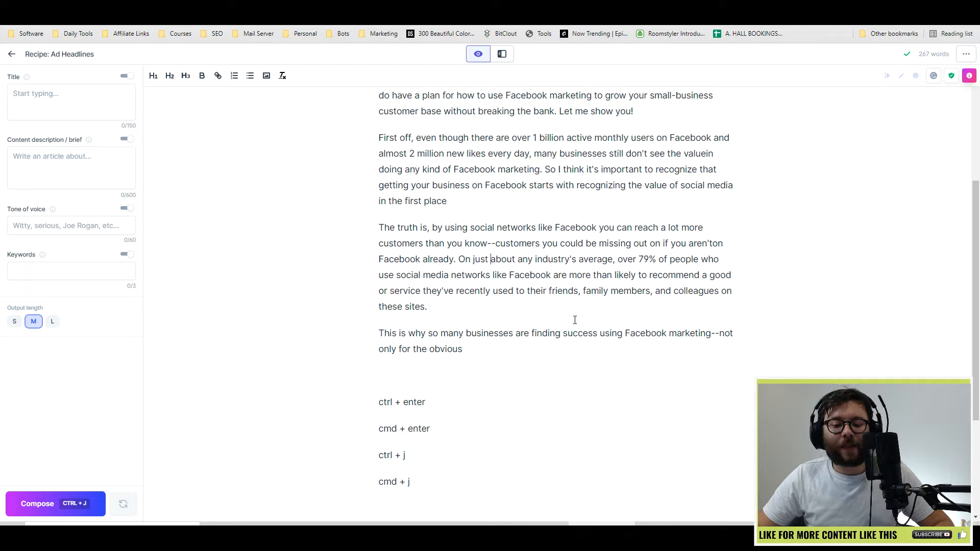
click(548, 332)
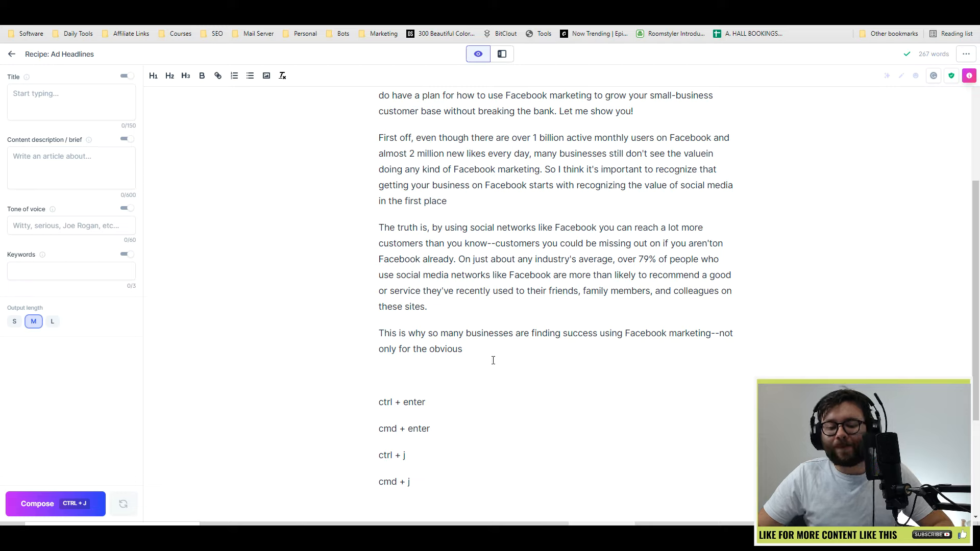
double_click(443, 338)
click(478, 350)
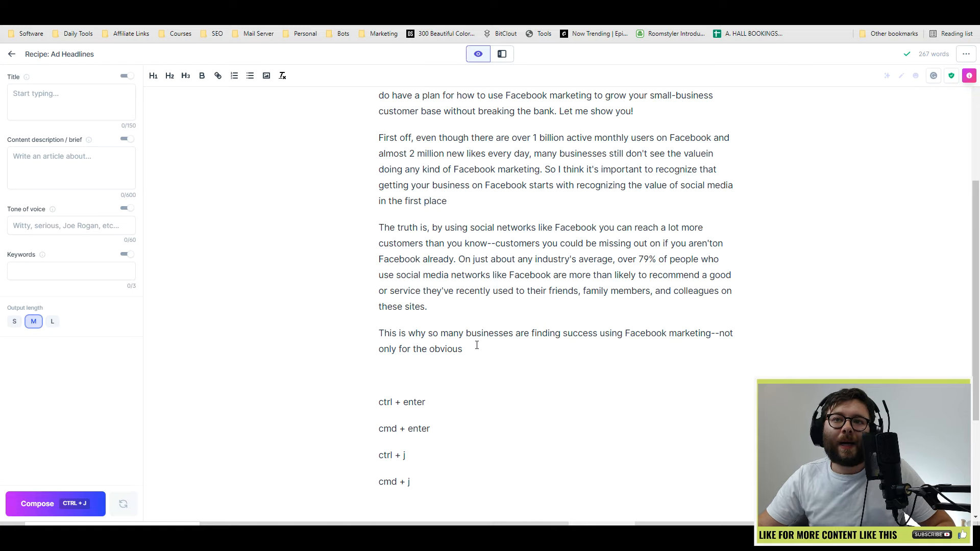
scroll(477, 350, up, 4)
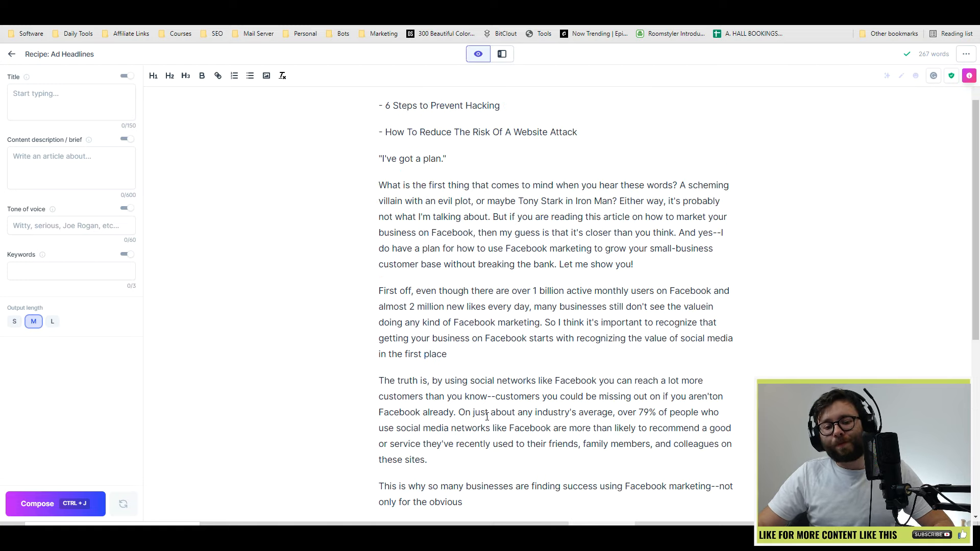
scroll(554, 131, down, 7)
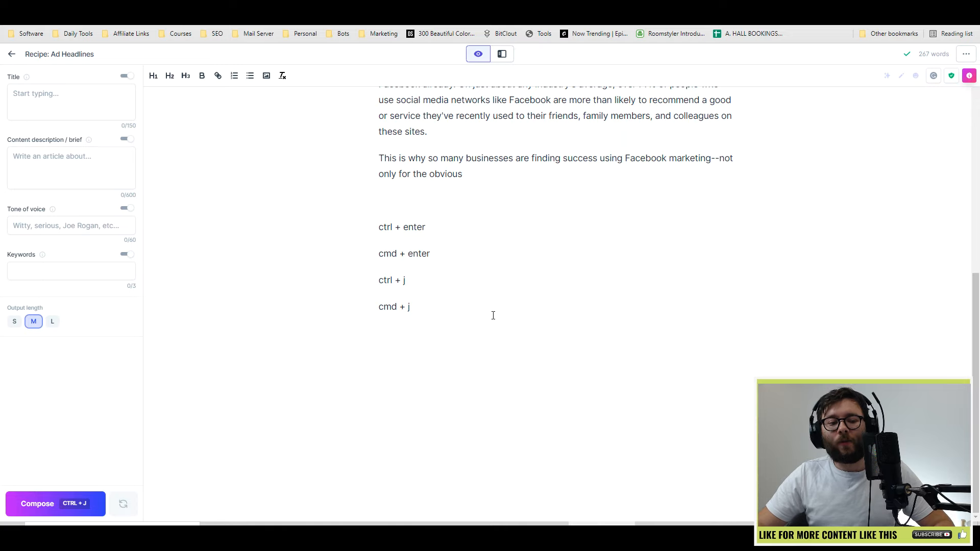
Delete the entire document content, from the website hacking headlines down to the shortcut notes.
drag(437, 295, 296, 131)
scroll(285, 225, up, 5)
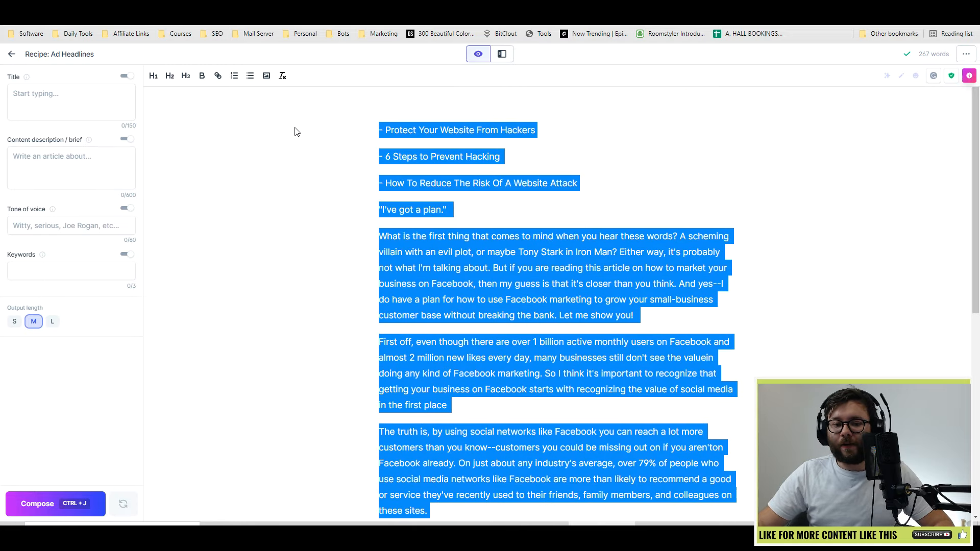
key(BackSpace)
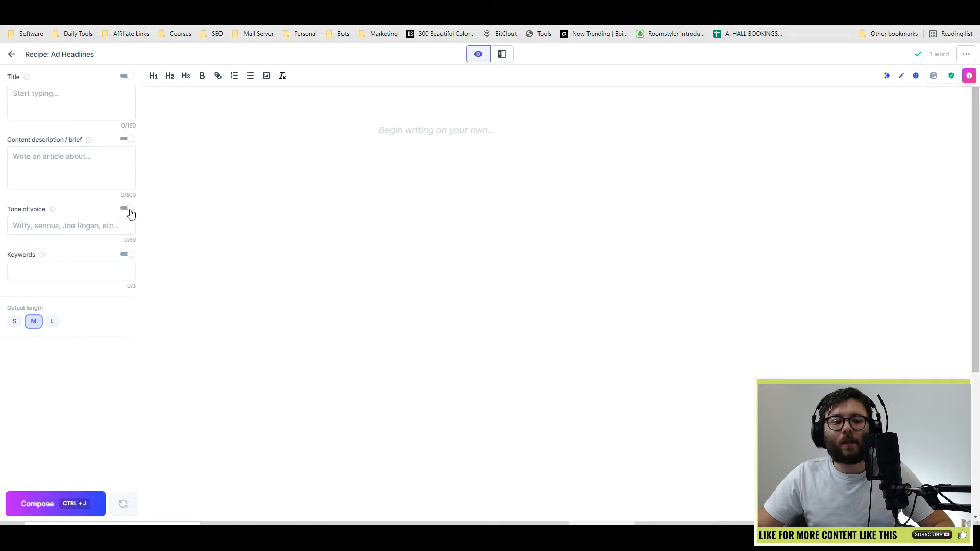
Hide the Title, Content description / brief, Tone of voice and Keywords fields from Jarvis.
click(60, 93)
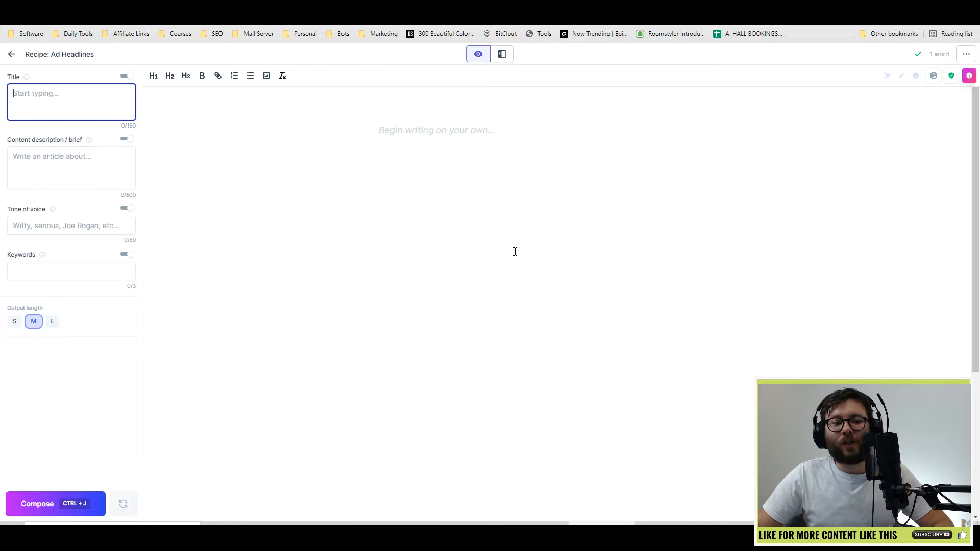
click(127, 76)
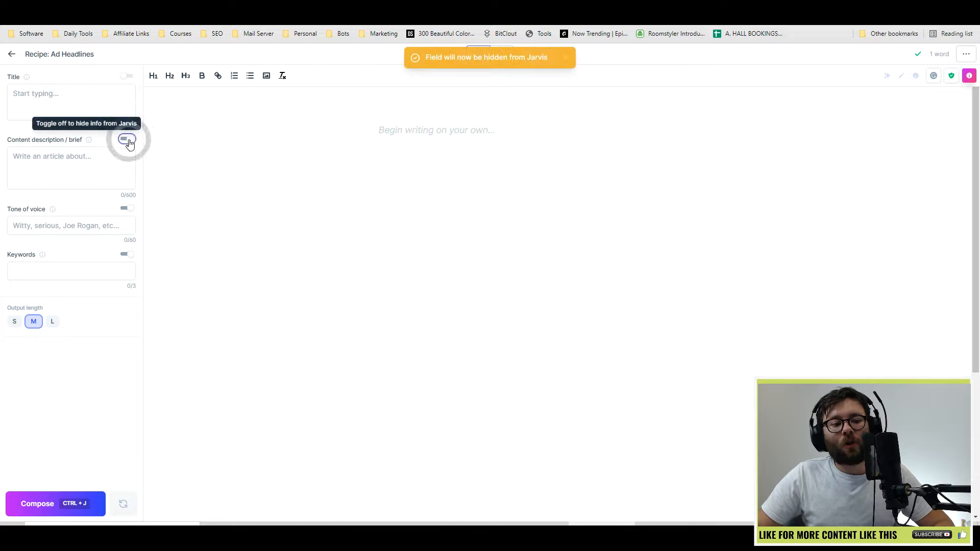
click(127, 140)
click(127, 209)
click(127, 254)
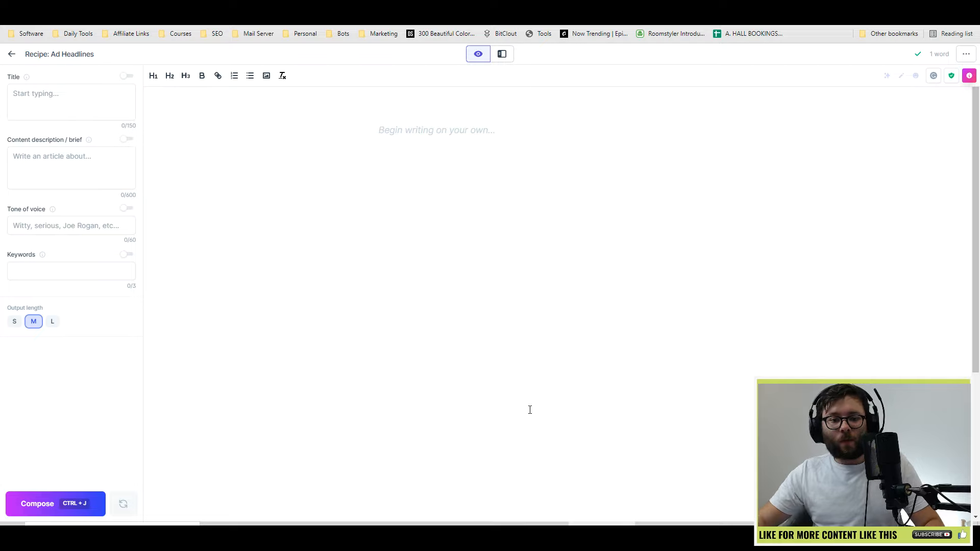
Write the command "Write a perfect headline for training a dog to sit" in the empty document and execute it.
click(398, 155)
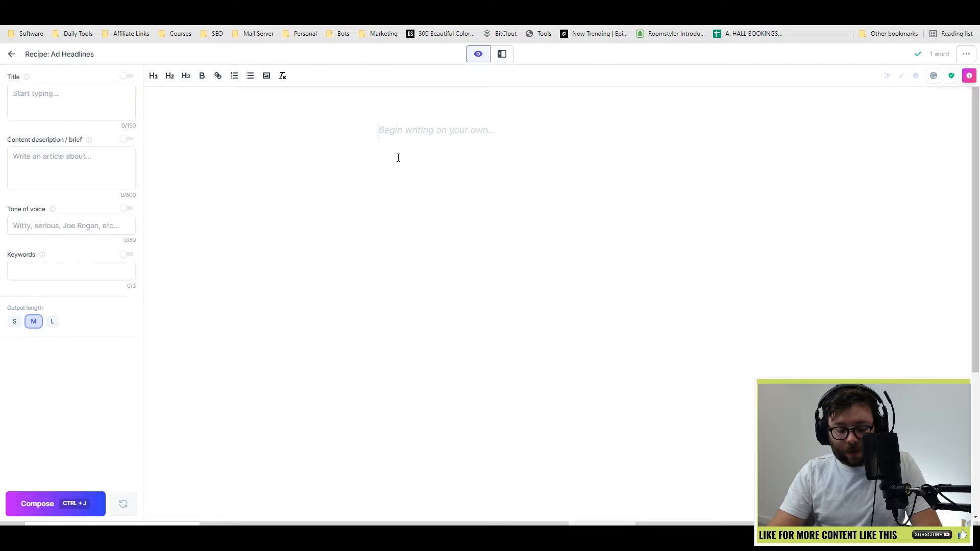
text(Write a )
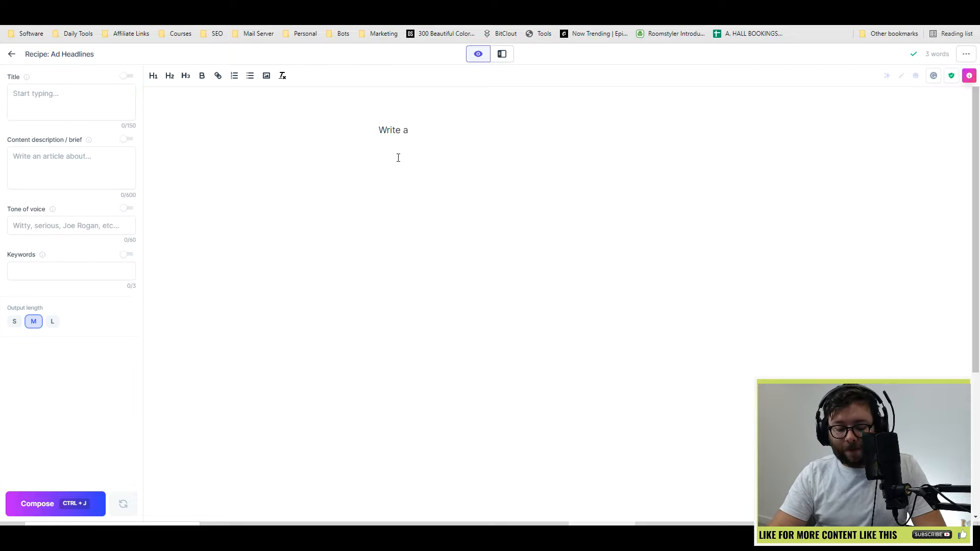
text(perfect )
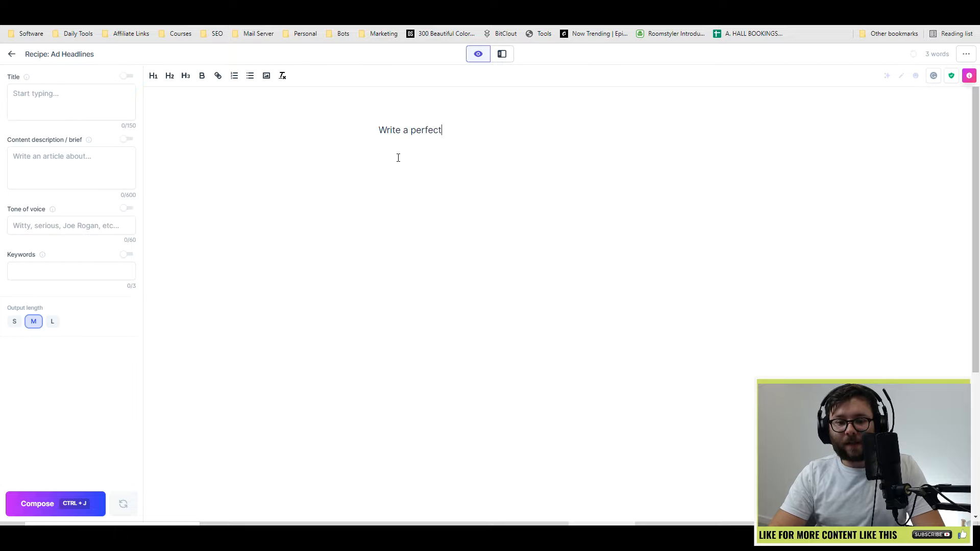
text(headline)
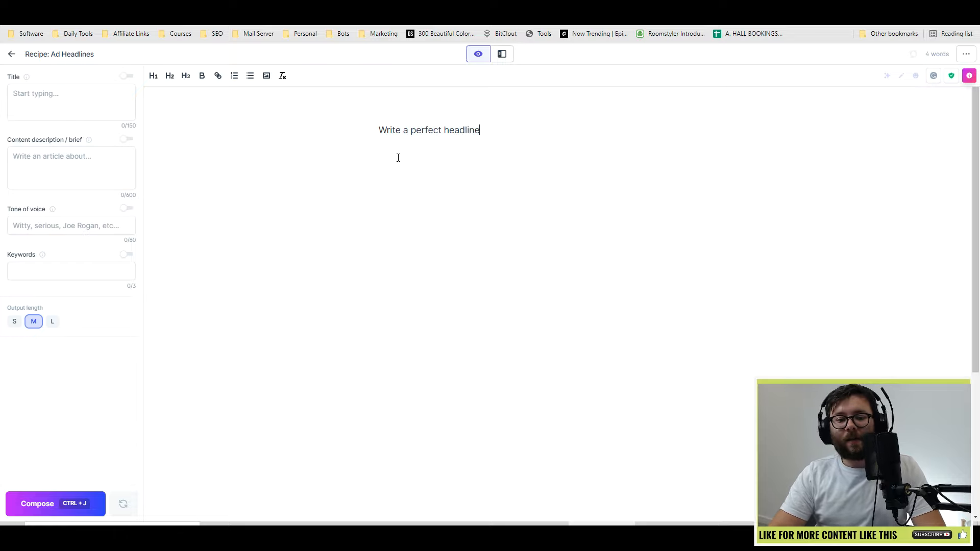
text( for trai)
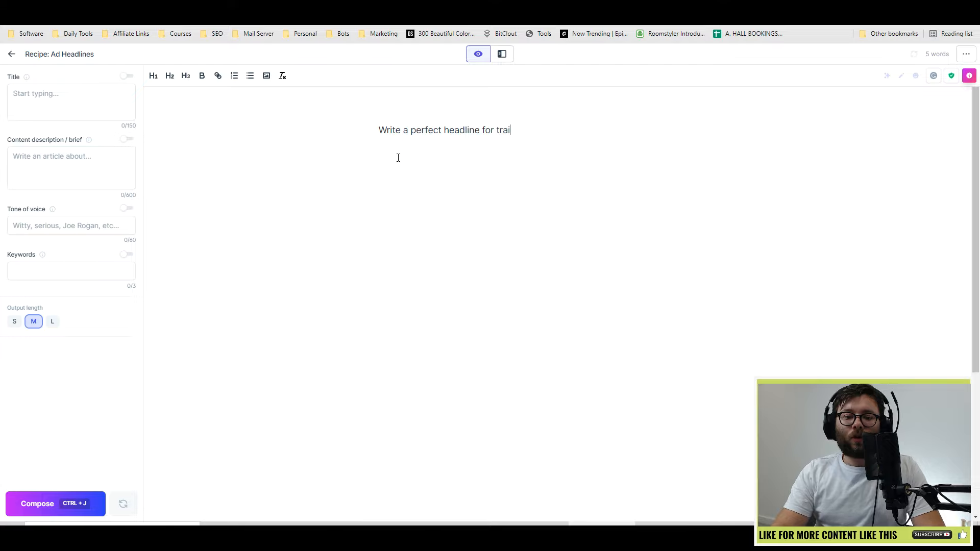
text(ning a dog to sit)
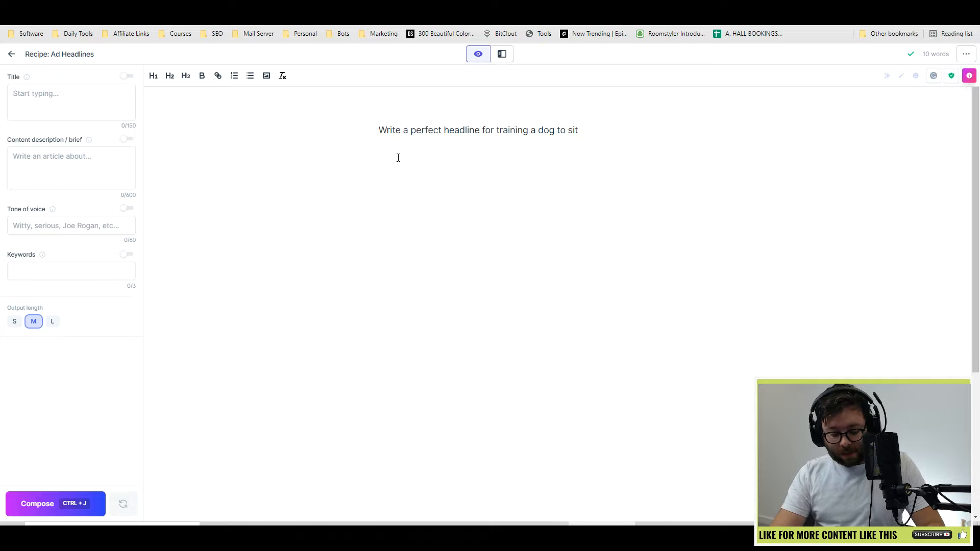
key(ctrl+a)
key(ctrl+j)
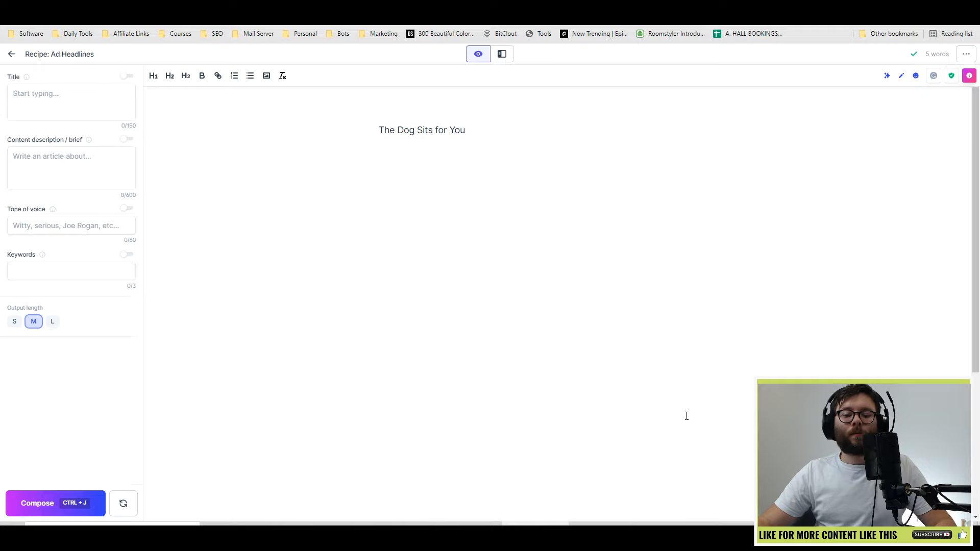
click(453, 183)
click(504, 129)
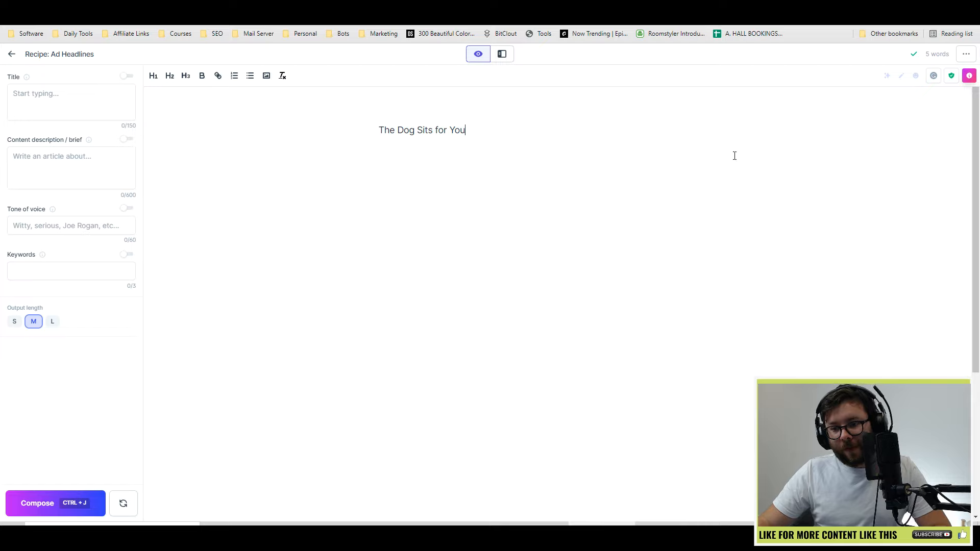
Open the help page on Jarvis Commands and copy the example "Write some ad headlines based on the product description".
click(972, 79)
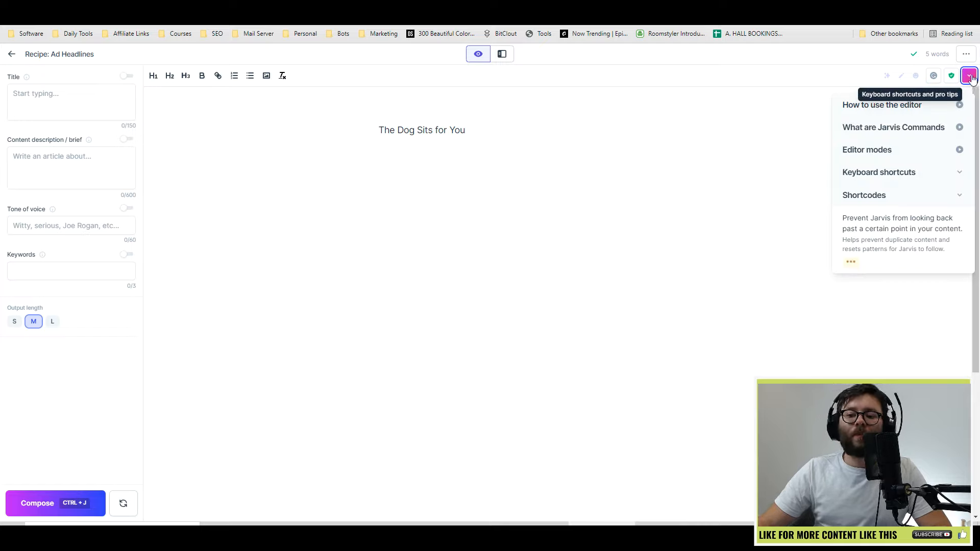
click(959, 127)
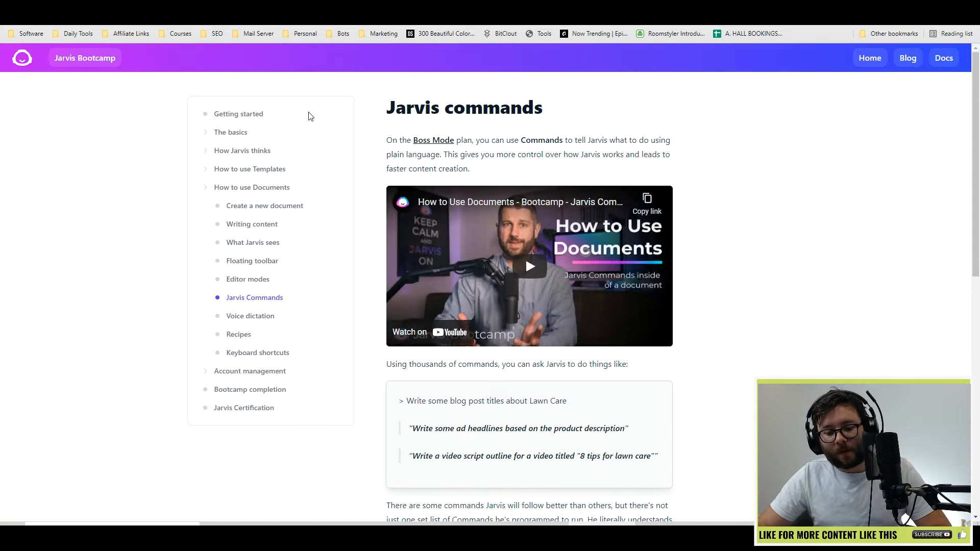
scroll(313, 125, down, 4)
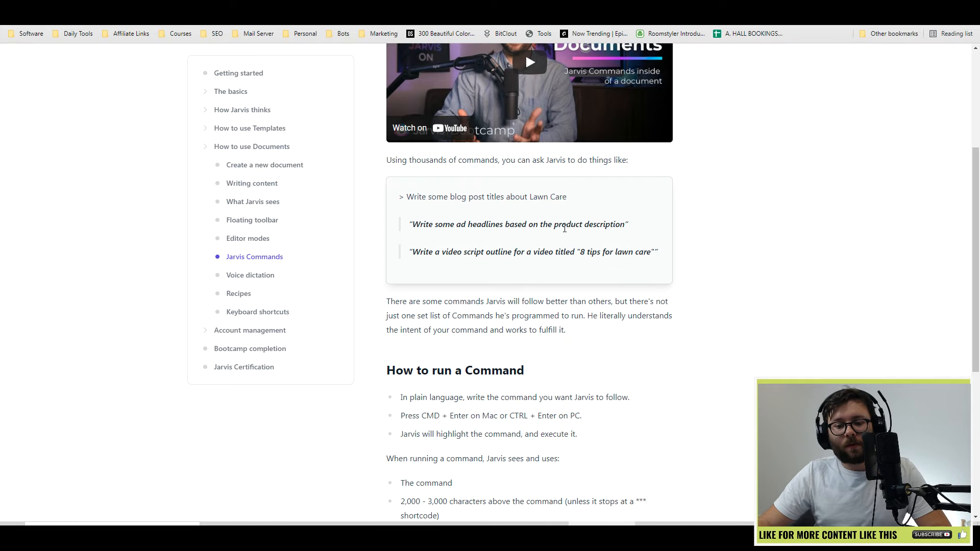
drag(414, 222, 624, 224)
key(ctrl+c)
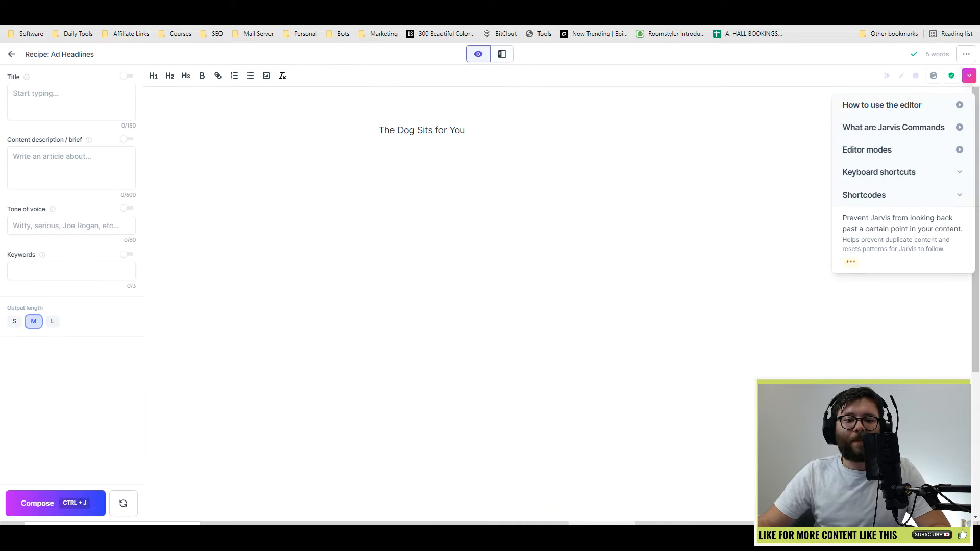
Replace the text "The Dog Sits for You" with the copied ad headlines command as plain text and close the editor help.
drag(501, 136, 276, 131)
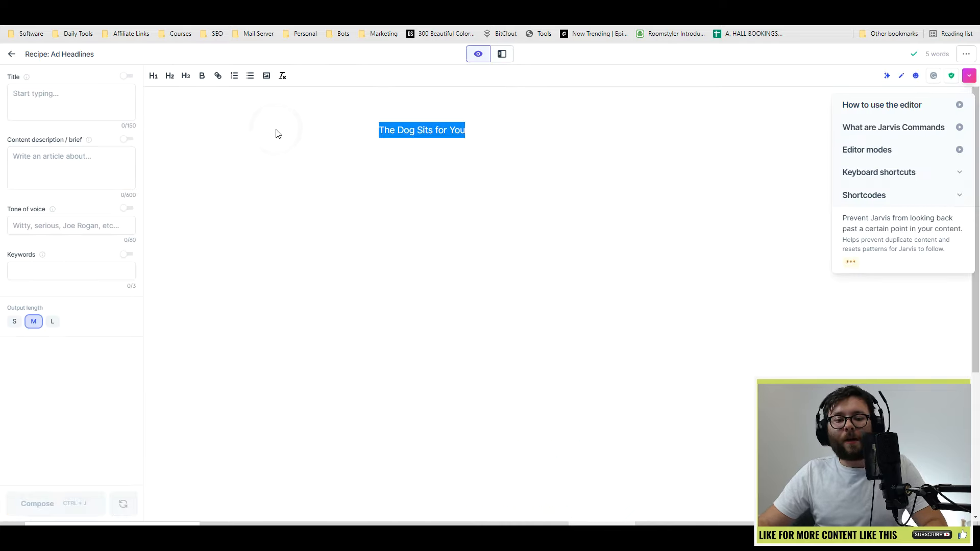
key(ctrl+v)
key(ctrl+a)
key(ctrl+c)
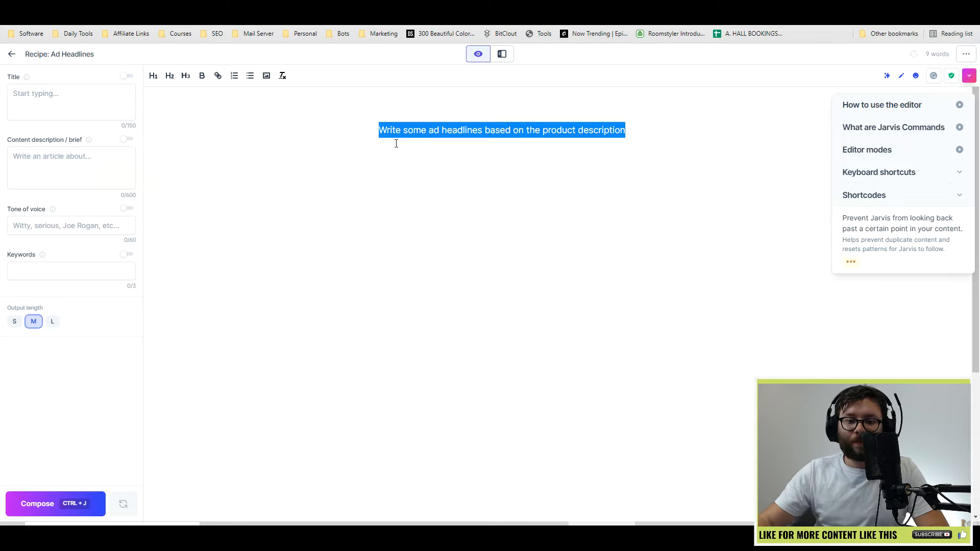
key(ctrl+i)
click(471, 130)
triple_click(471, 131)
right_click(472, 131)
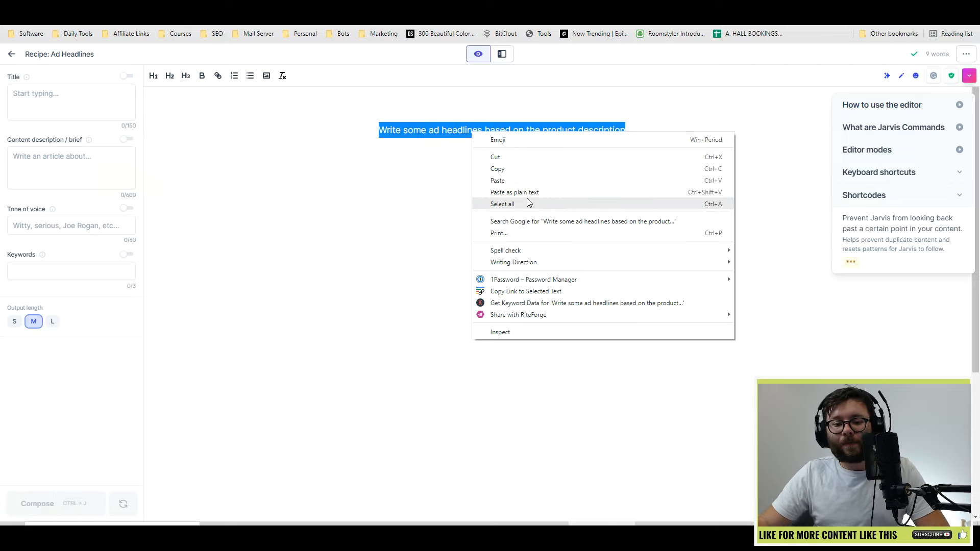
click(516, 192)
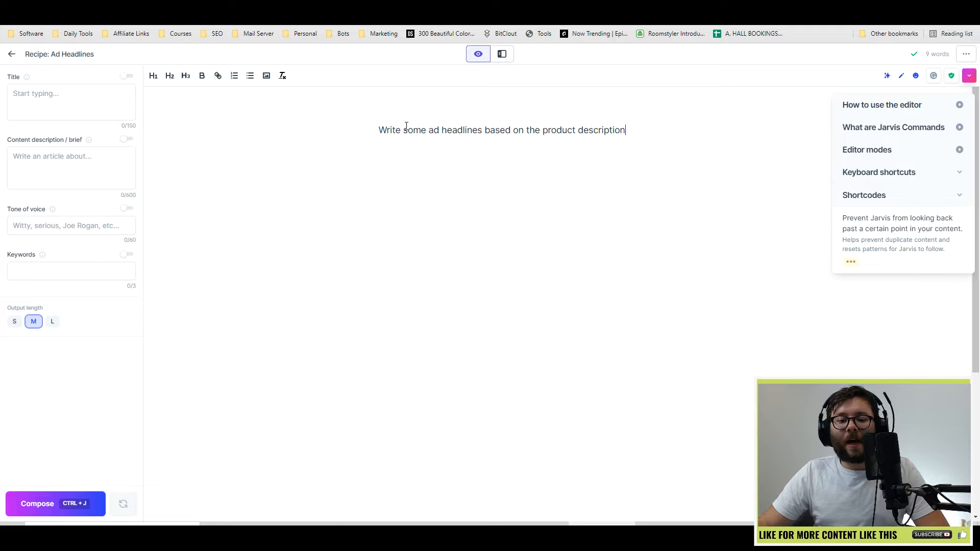
click(815, 123)
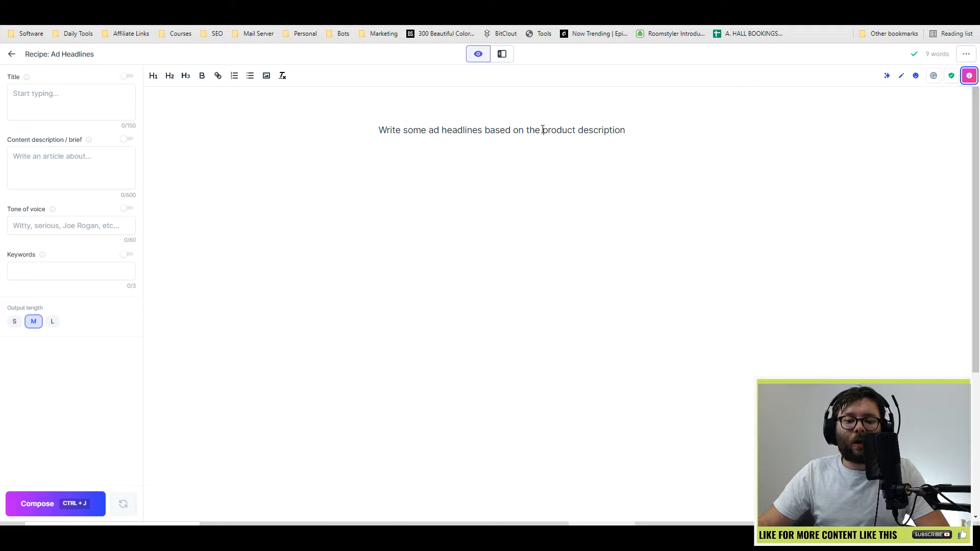
Change "product description" in the command to "the topic training a dog to sit" and execute the command.
drag(542, 130, 695, 129)
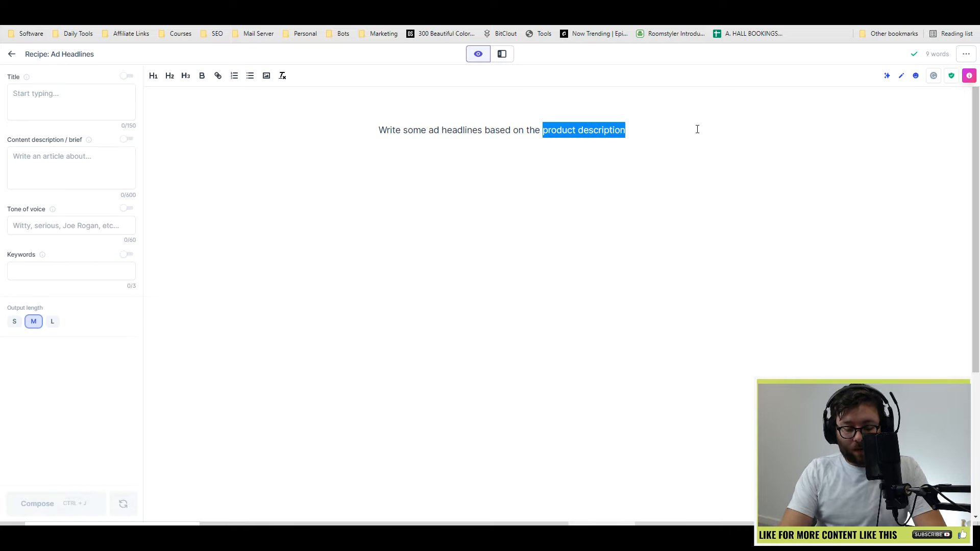
text(the to)
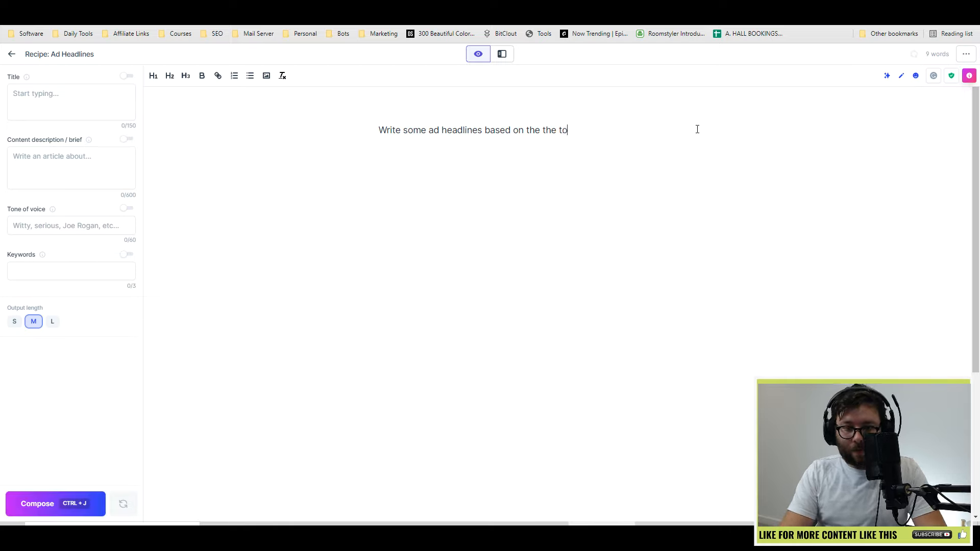
text(pic trainin)
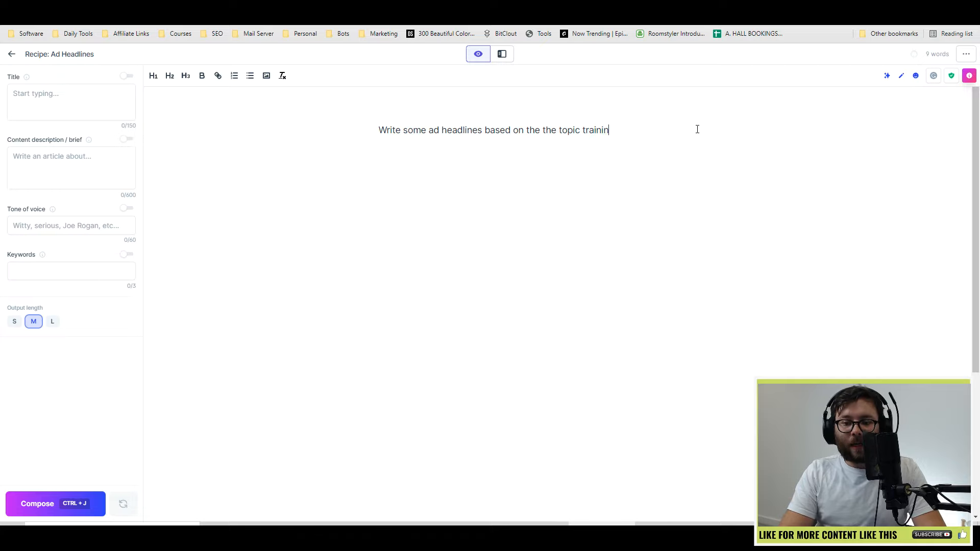
text(g a dog to sit)
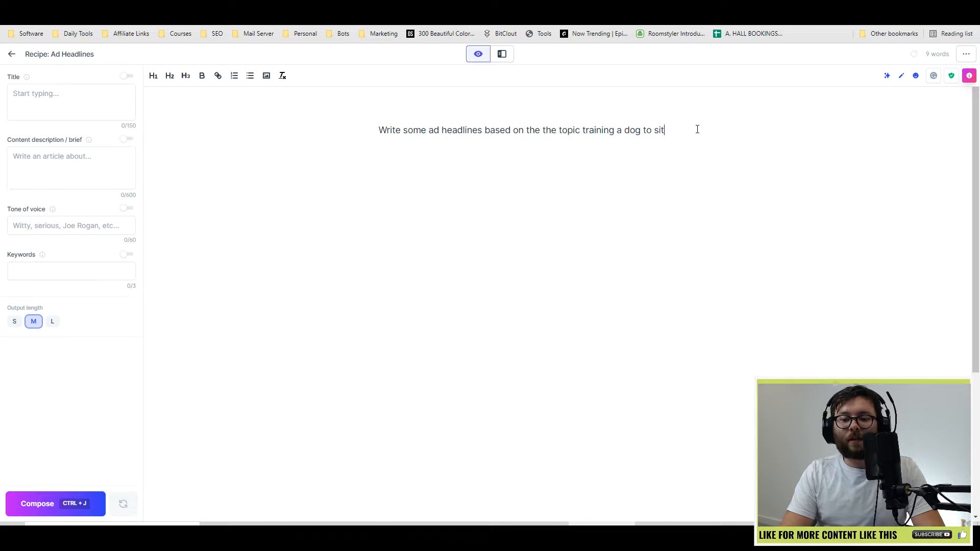
key(shift+Home)
key(ctrl+j)
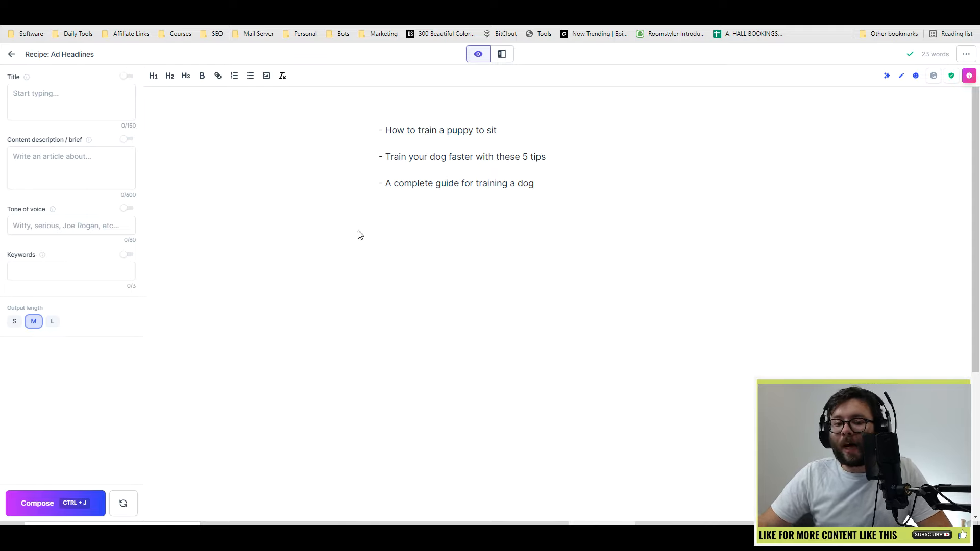
Keep only the headline "Train your dog faster with these 5 tips" in the document and format it as a level 1 heading.
drag(389, 128, 577, 129)
drag(383, 162, 481, 157)
click(580, 164)
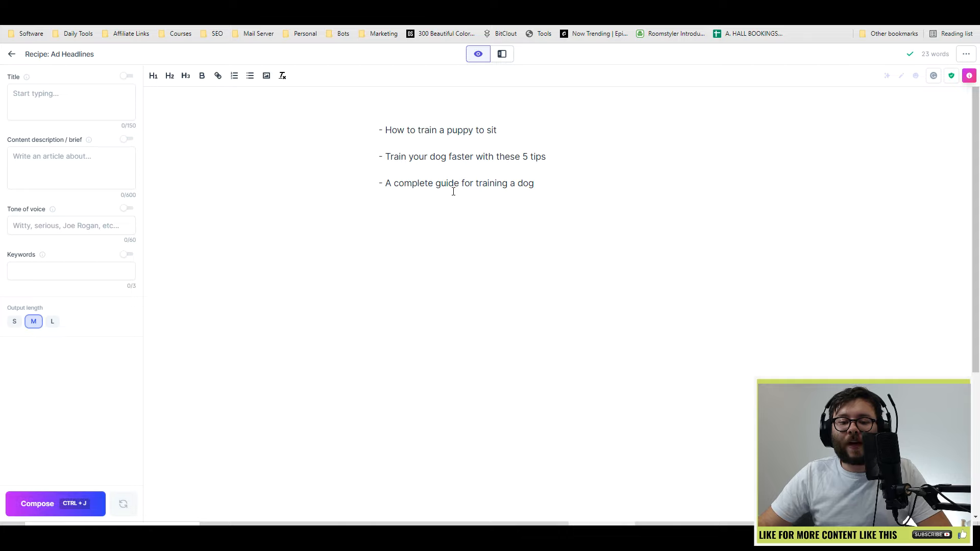
drag(388, 182, 516, 183)
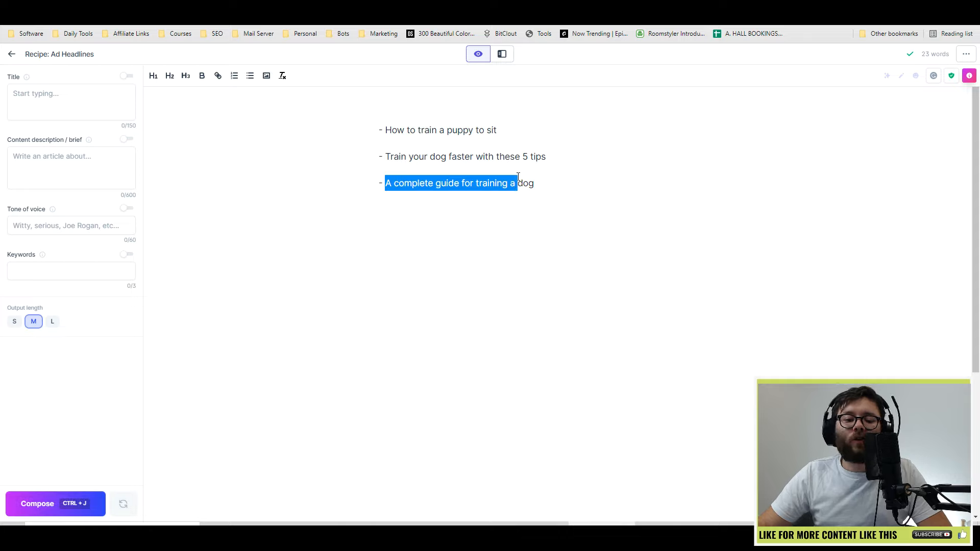
drag(387, 156, 567, 156)
key(ctrl+c)
click(566, 179)
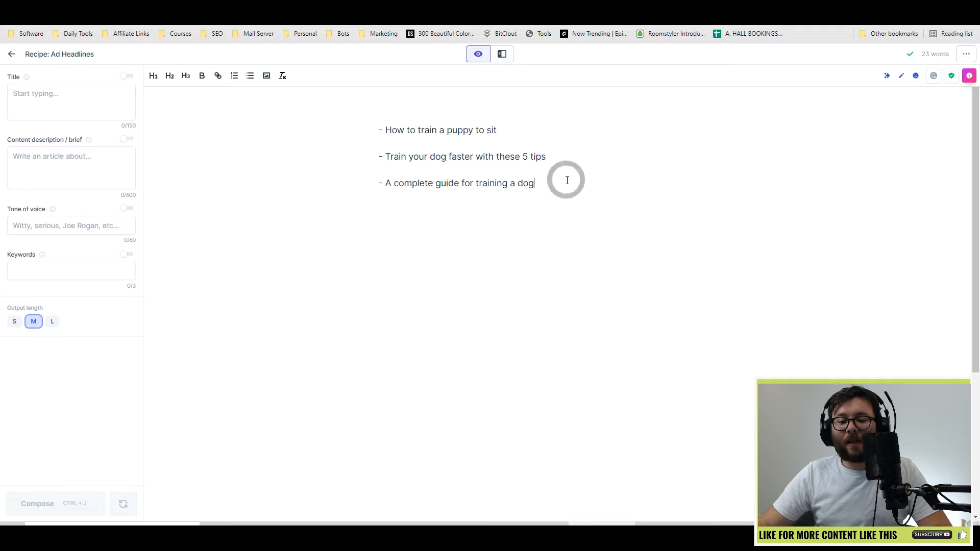
key(ctrl+a)
key(ctrl+v)
key(ctrl+j)
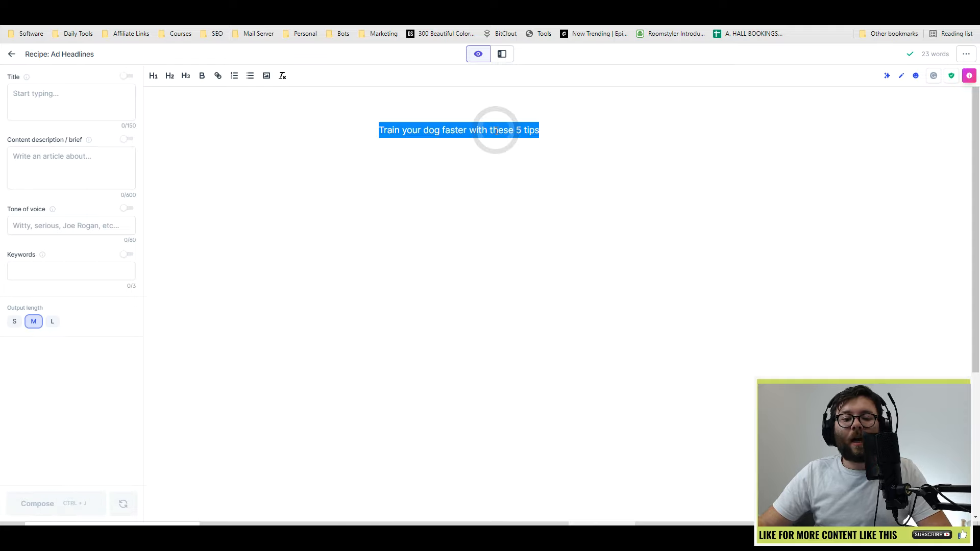
click(153, 76)
click(634, 169)
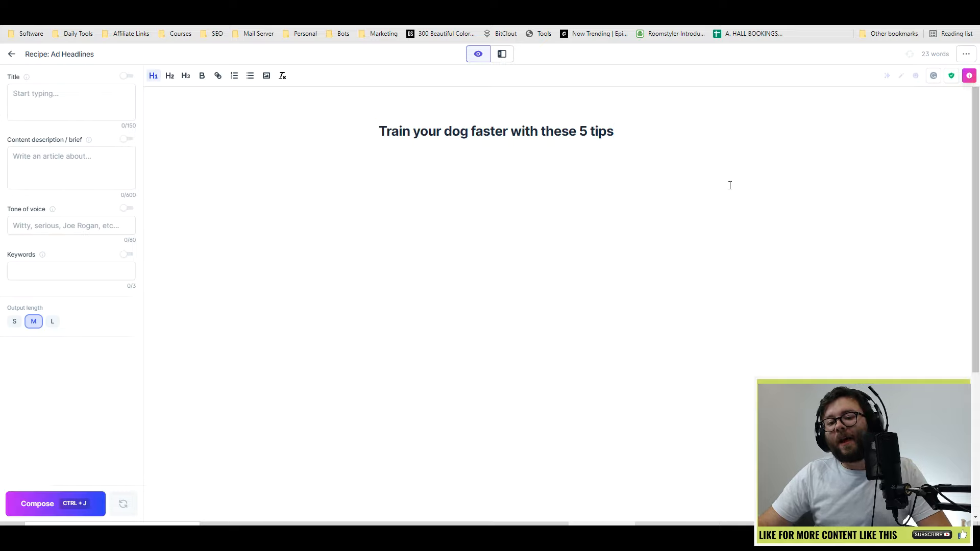
Write the words "Attention", "Interest", "Desire" and "Action" on separate lines below the heading.
key(Return)
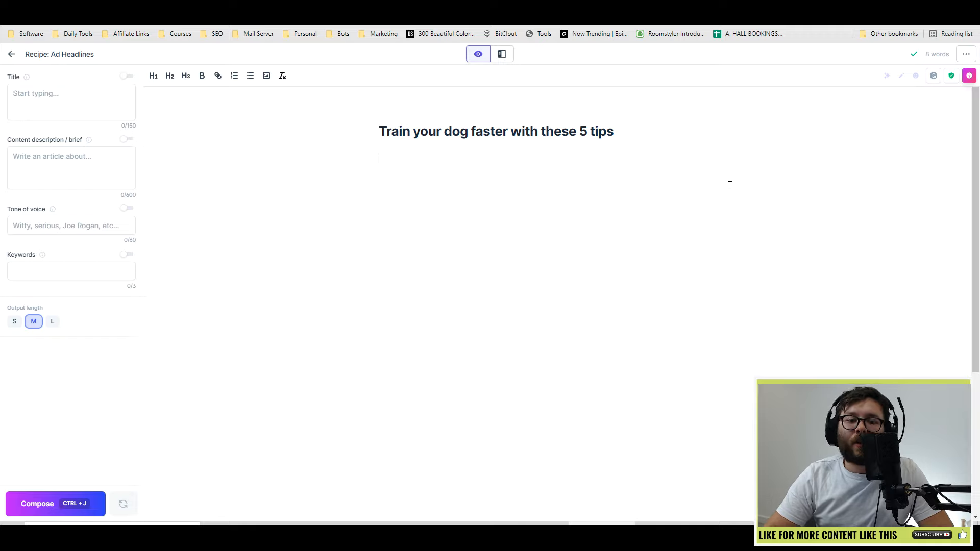
text(Attention)
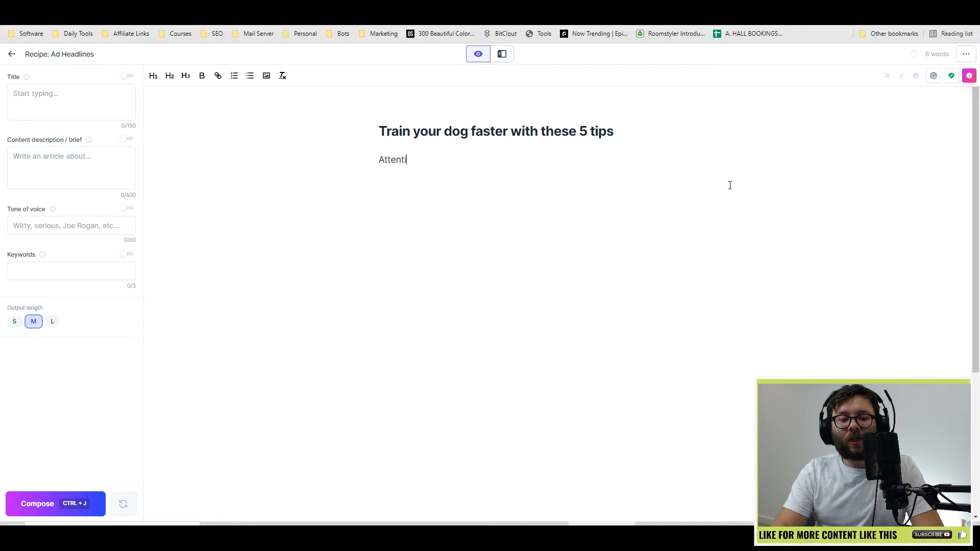
text(rset)
key(BackSpace)
key(BackSpace)
key(BackSpace)
text(est)
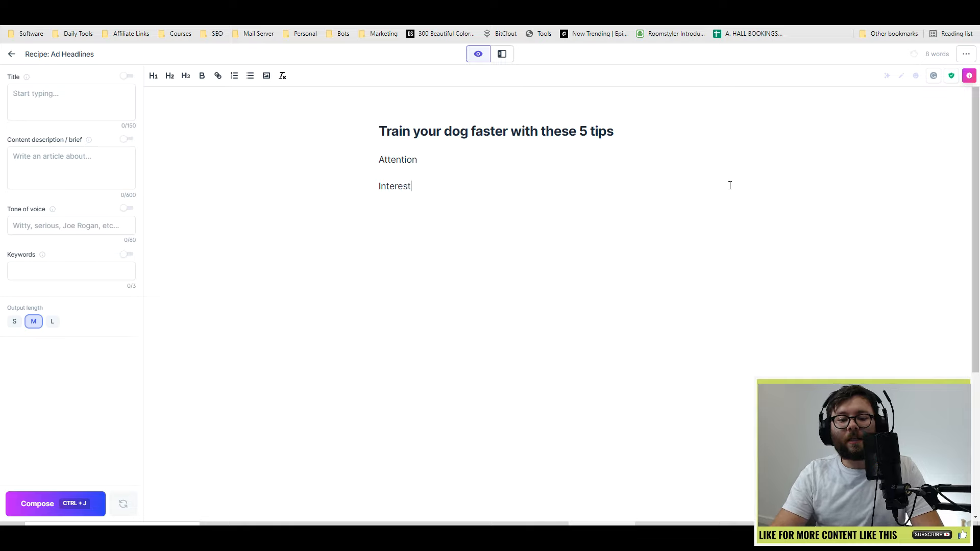
key(Return)
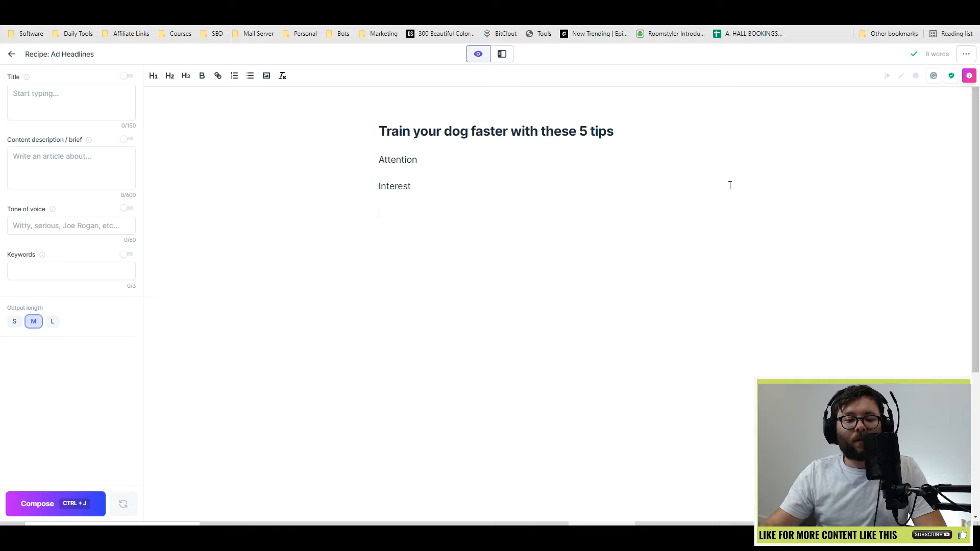
text(D)
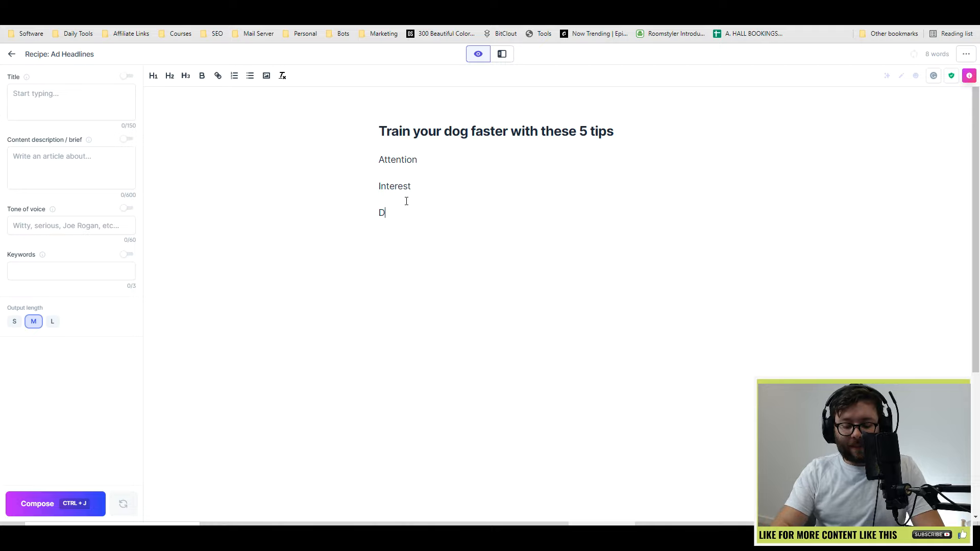
text(esire )
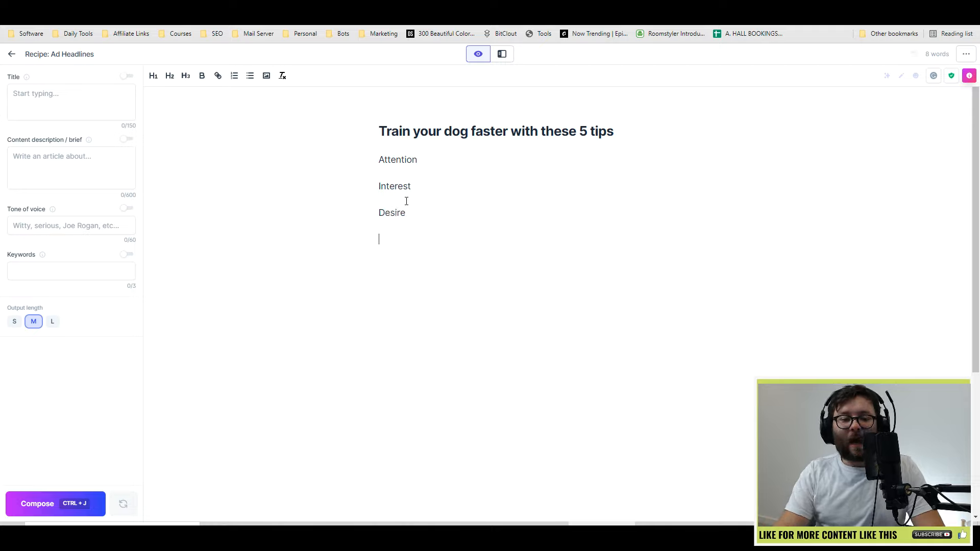
text(Action)
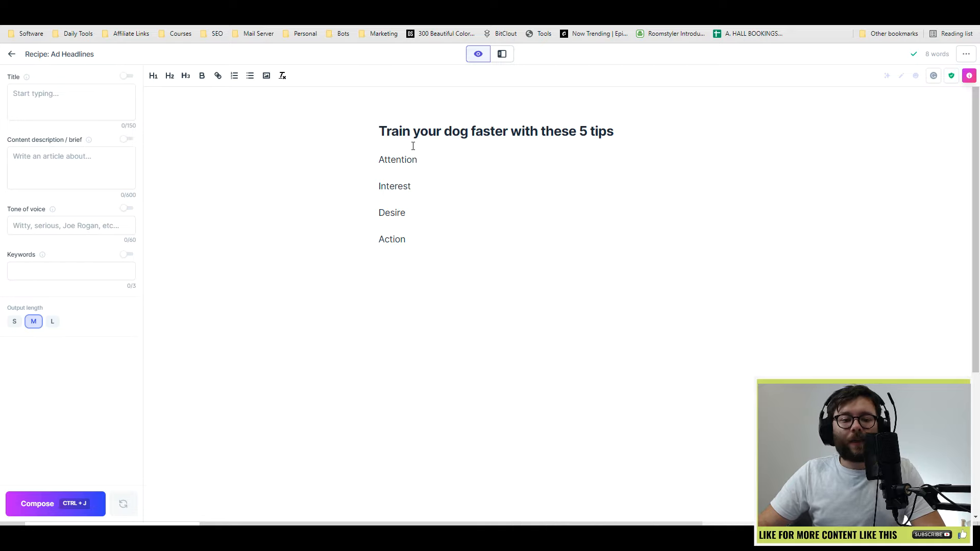
click(401, 171)
drag(392, 162, 392, 265)
click(426, 265)
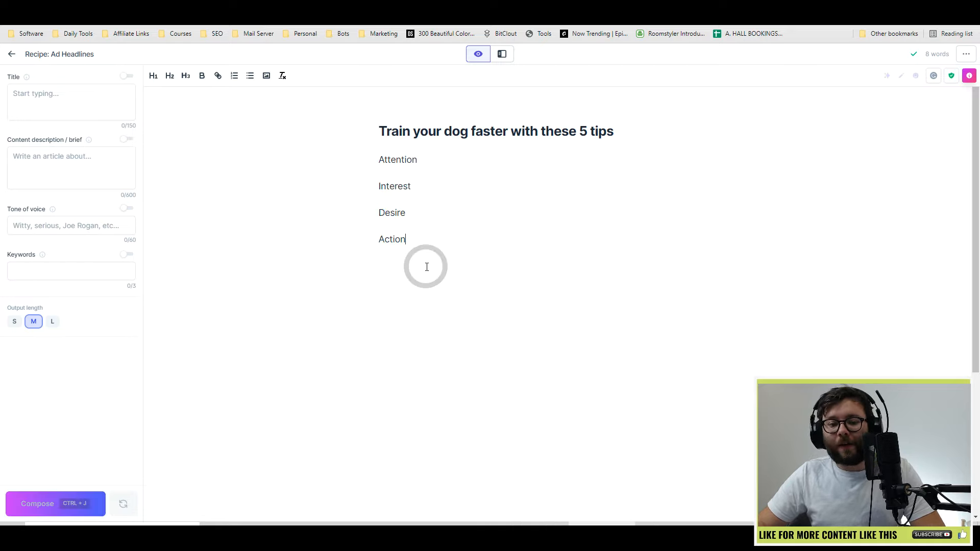
click(378, 163)
drag(379, 164, 438, 158)
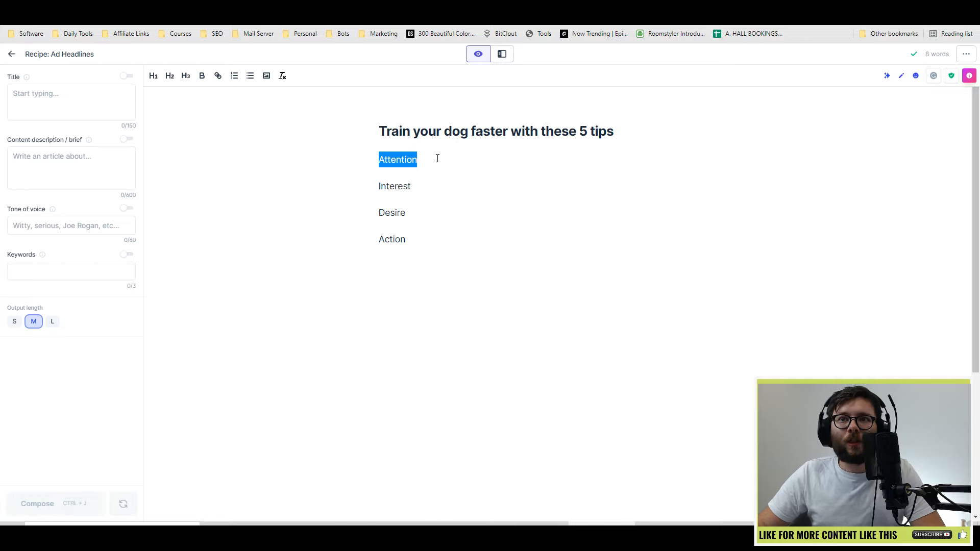
click(450, 164)
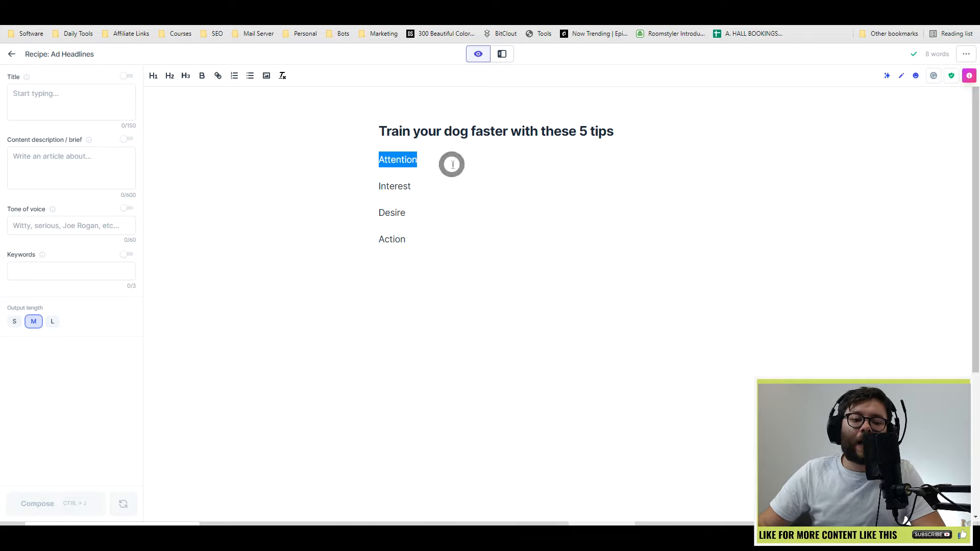
click(440, 185)
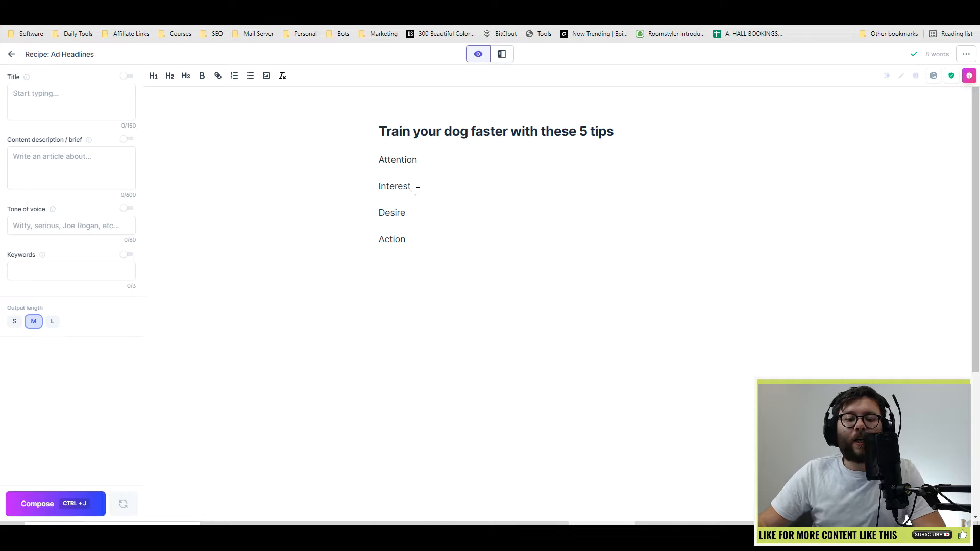
click(411, 220)
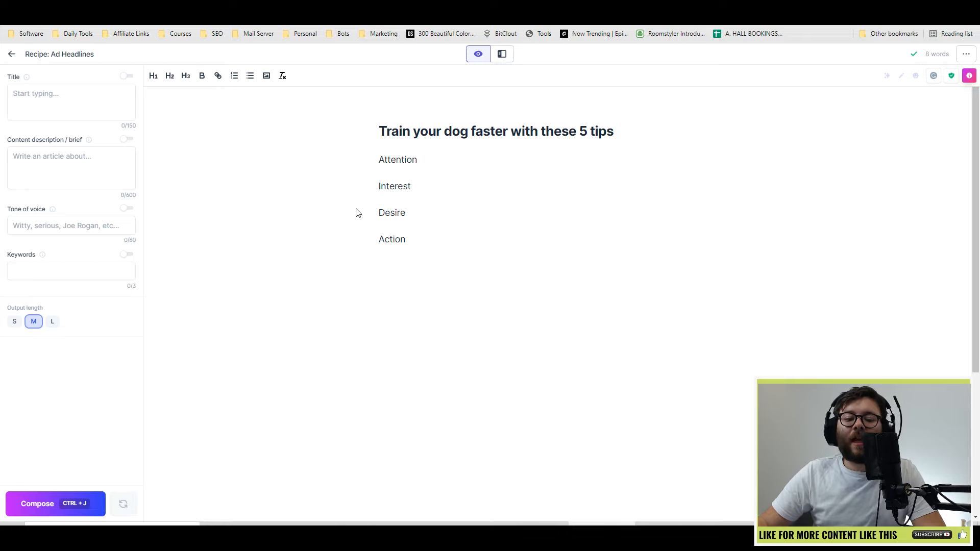
click(405, 238)
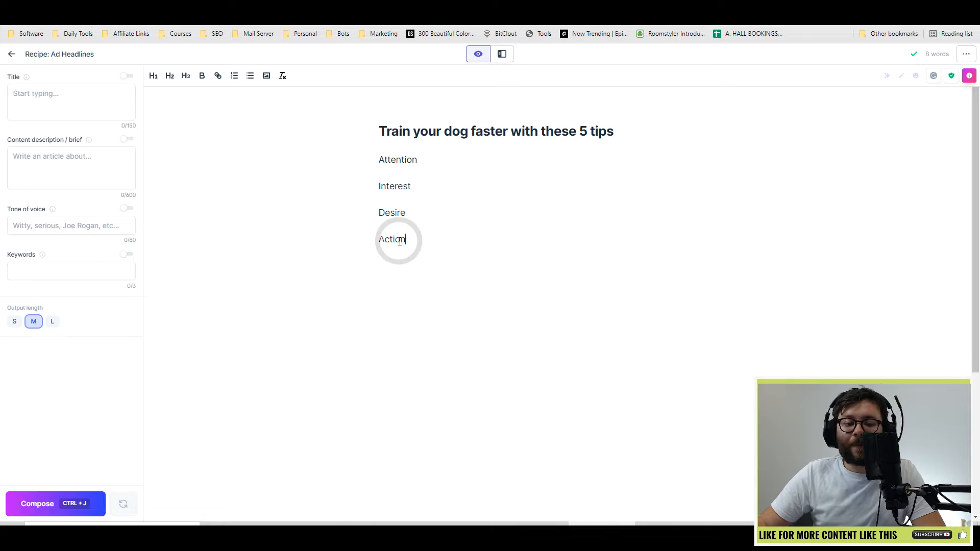
click(394, 238)
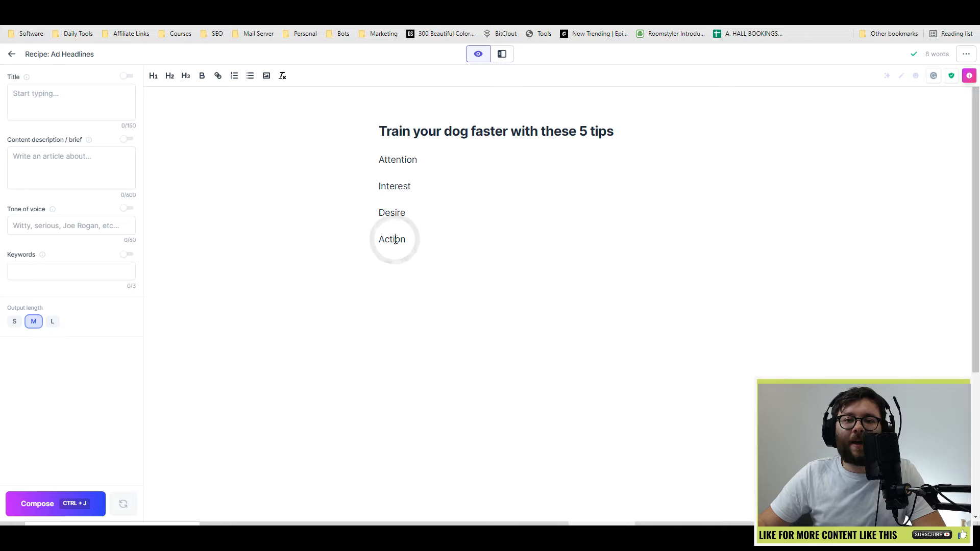
Replace the four lines below the heading with the command "write a AIDA about the title above" and execute it.
drag(444, 245, 313, 162)
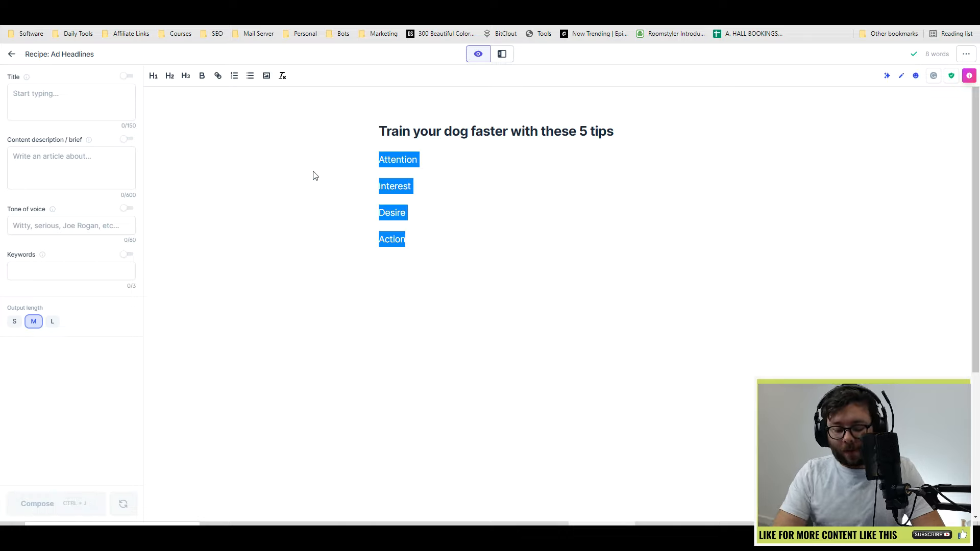
text(write a )
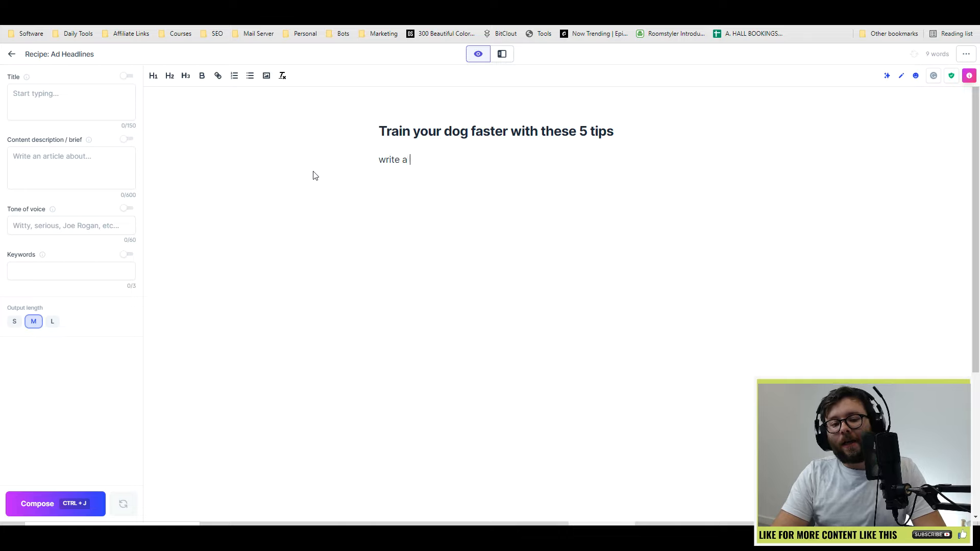
text(a)
key(BackSpace)
text(AIDA)
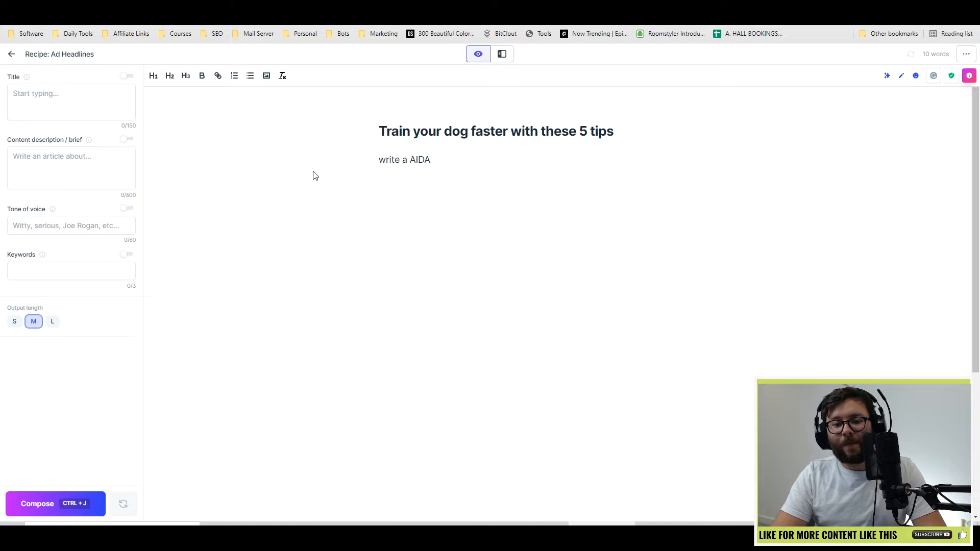
text( about the t)
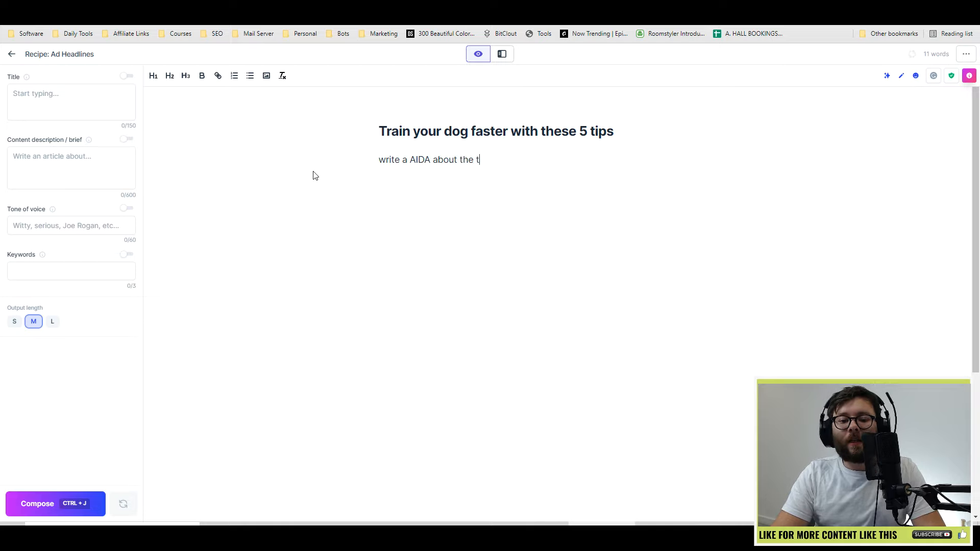
text(itle above)
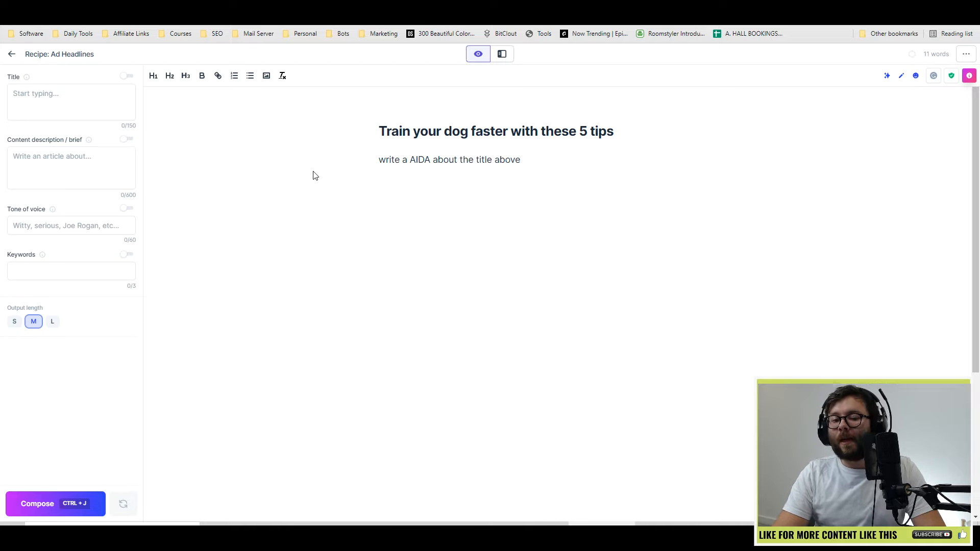
key(ctrl+Return)
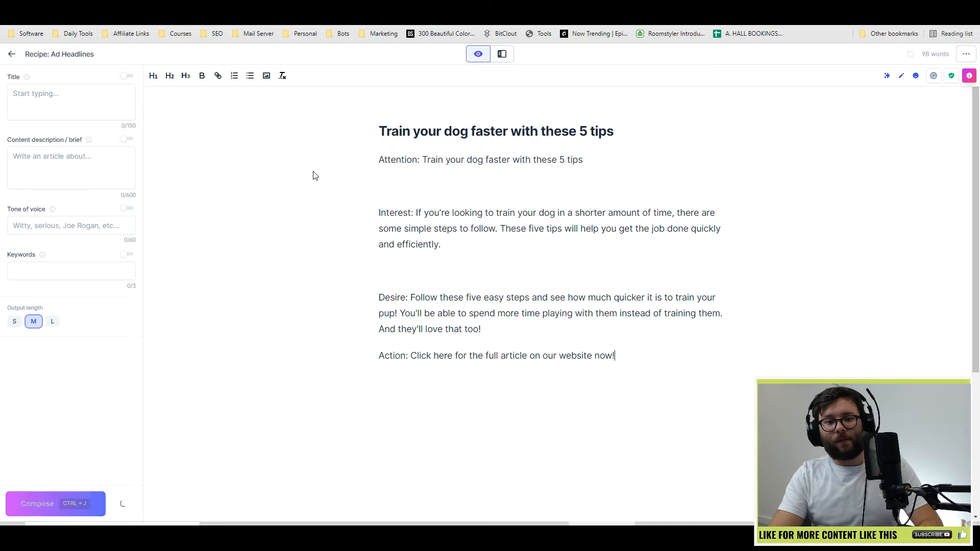
Remove the empty lines after the Attention and Interest paragraphs of the generated AIDA text.
click(385, 187)
key(BackSpace)
click(384, 241)
key(BackSpace)
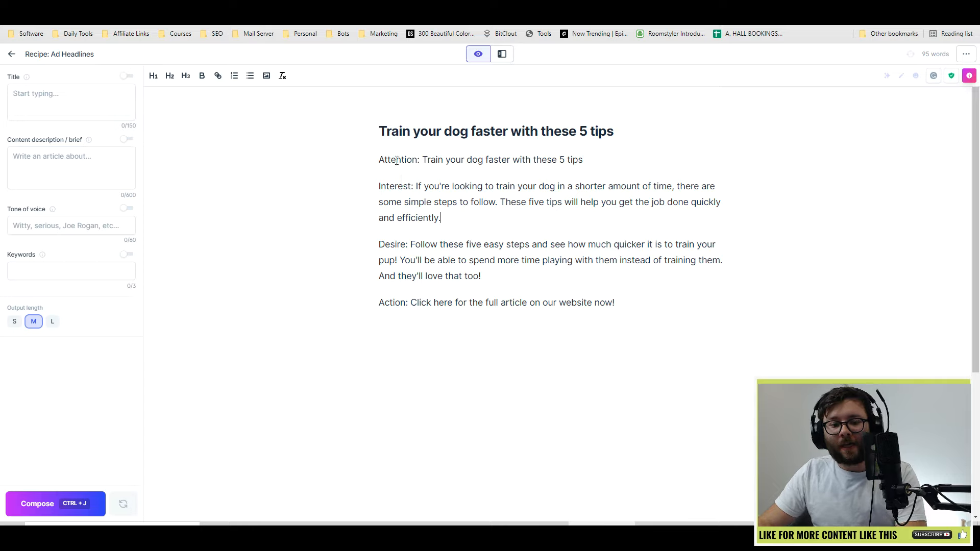
Make the labels "Attention", "Interest", "Desire" and "Action" at the start of the paragraphs bold.
double_click(398, 159)
key(ctrl+b)
double_click(394, 186)
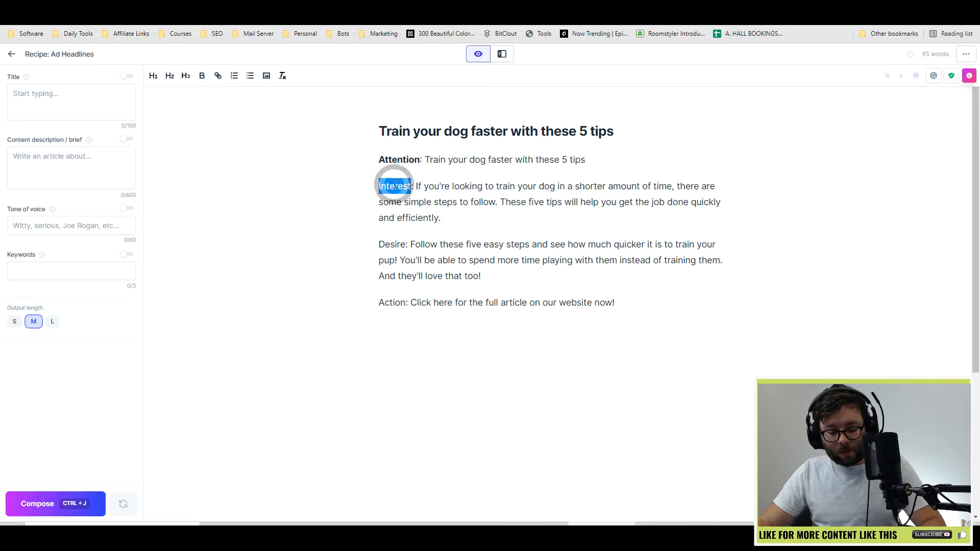
key(ctrl+b)
double_click(394, 245)
key(ctrl+b)
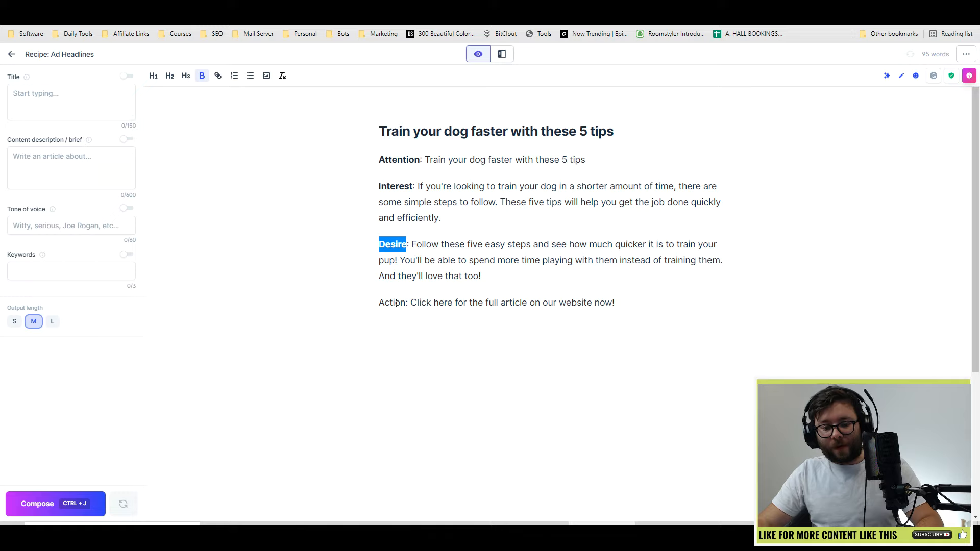
double_click(393, 302)
key(ctrl+b)
Read through the Attention, Interest, Desire and Action paragraphs to review the generated copy.
drag(578, 303, 583, 304)
click(742, 323)
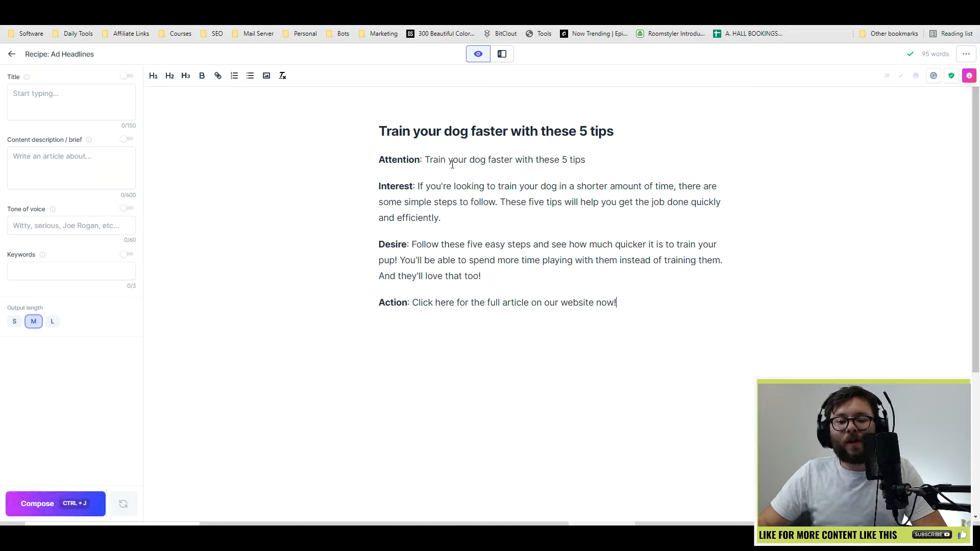
drag(452, 160, 566, 160)
click(509, 186)
drag(417, 185, 575, 186)
click(624, 210)
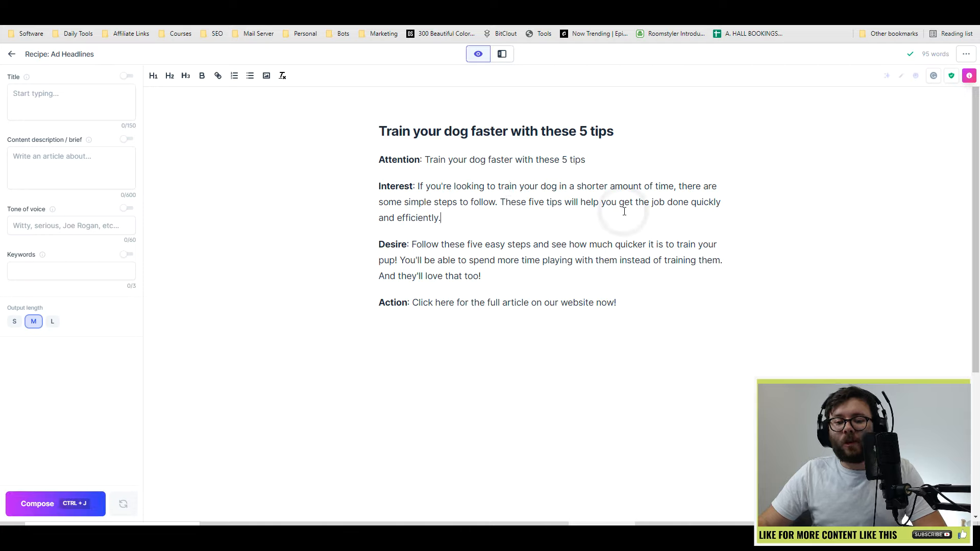
drag(419, 202, 515, 203)
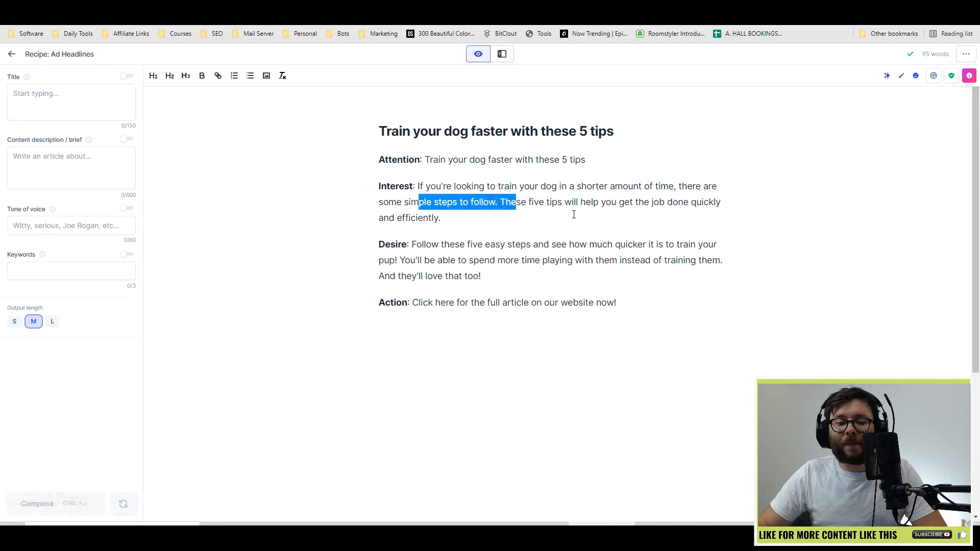
click(609, 205)
double_click(399, 219)
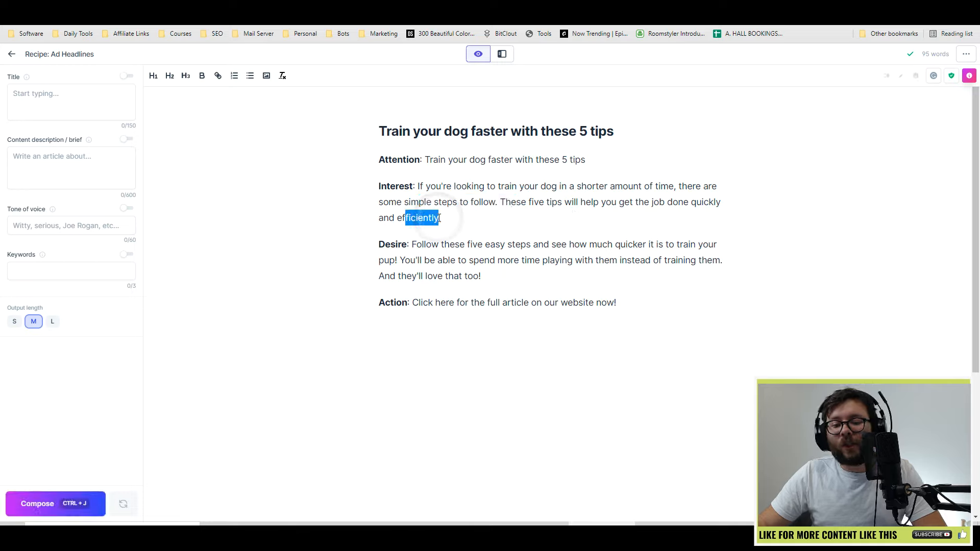
click(409, 240)
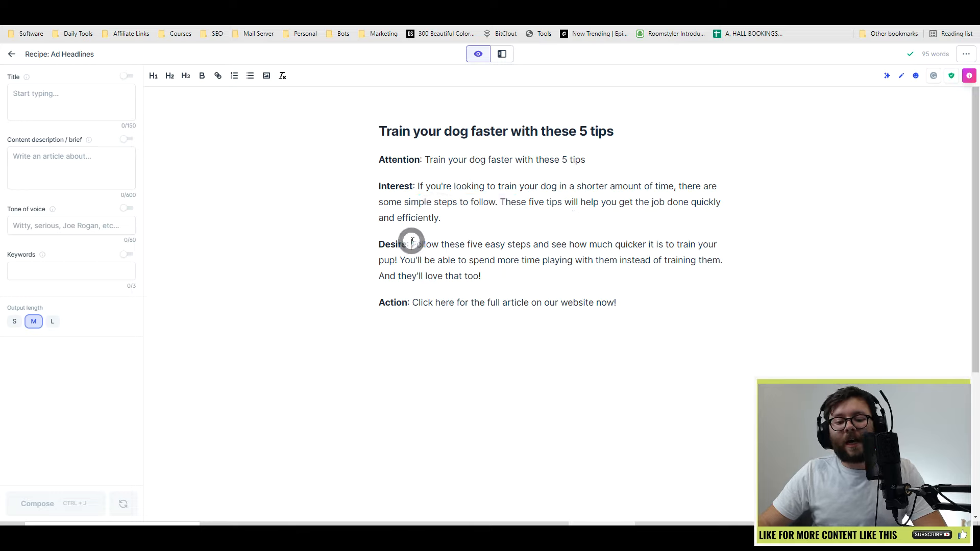
click(601, 248)
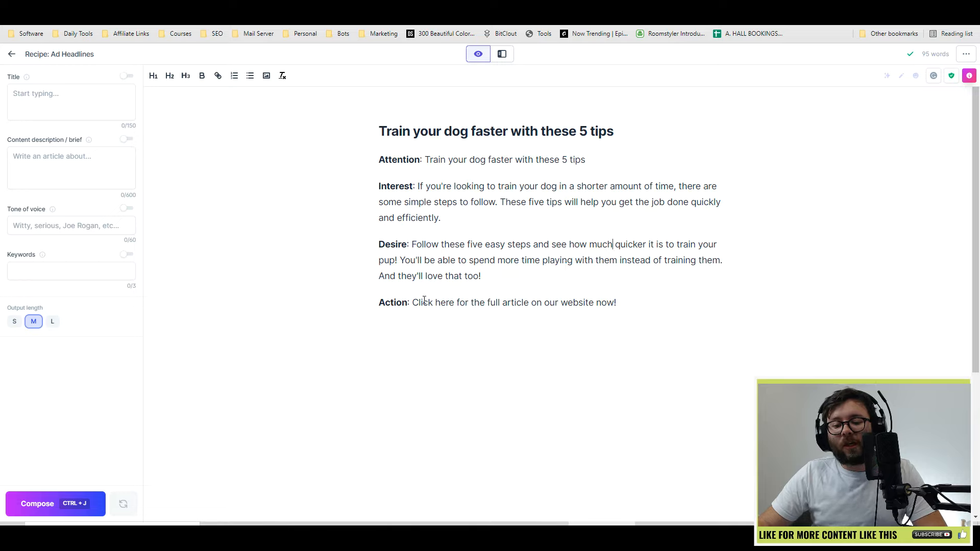
drag(424, 301, 567, 302)
click(512, 305)
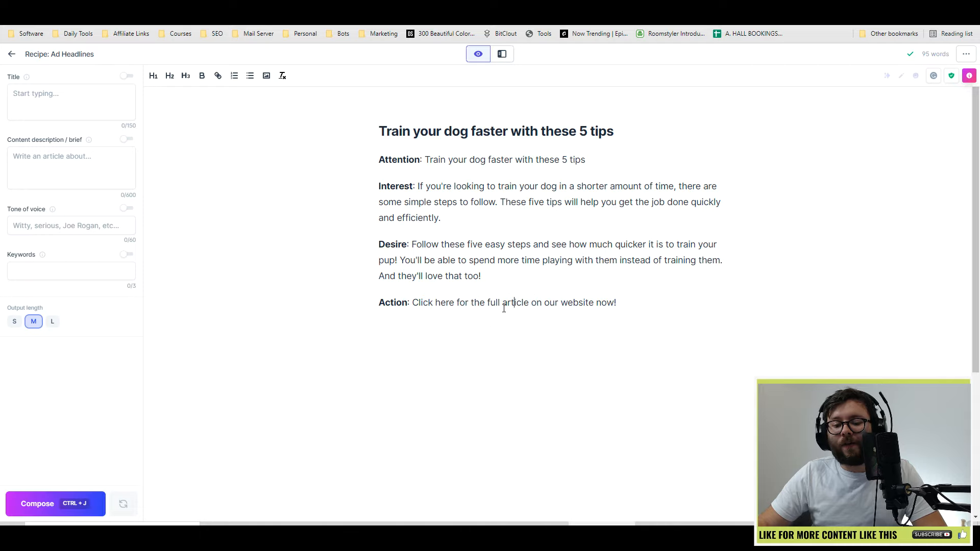
click(617, 302)
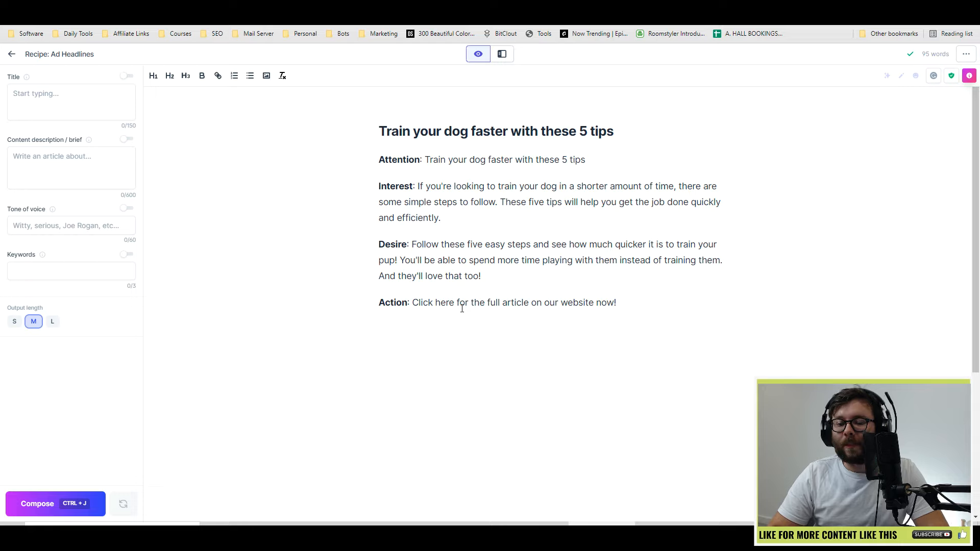
Delete the Attention line below the heading, including its empty paragraph.
drag(597, 162, 372, 159)
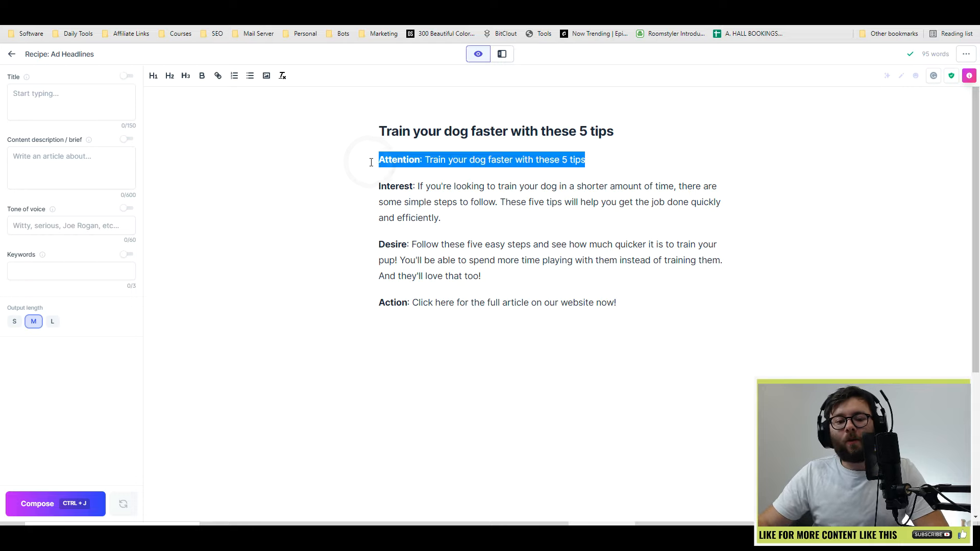
key(BackSpace)
key(BackSpace)
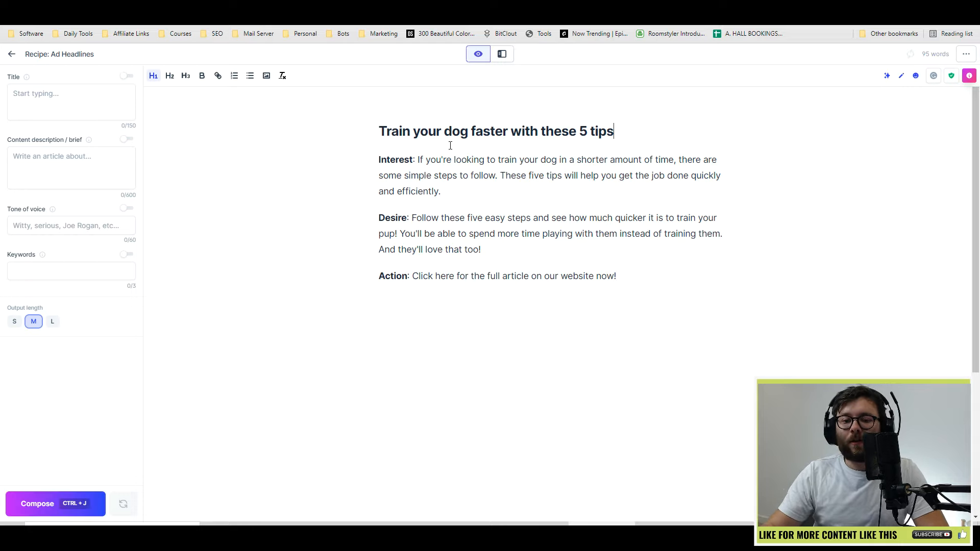
triple_click(453, 130)
click(412, 175)
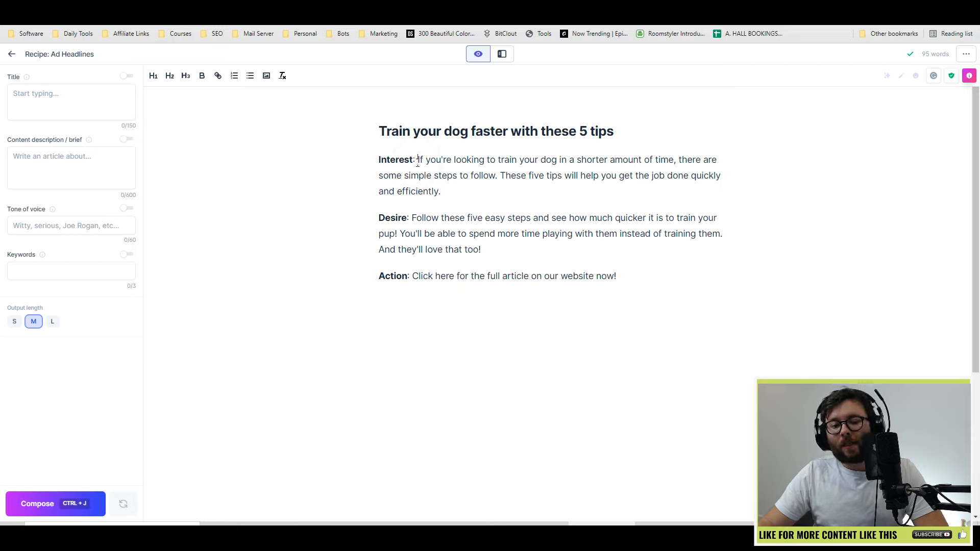
Replace the text after the "Action" label with "Keep on reading for our expert tips.".
click(691, 271)
shift+click(284, 283)
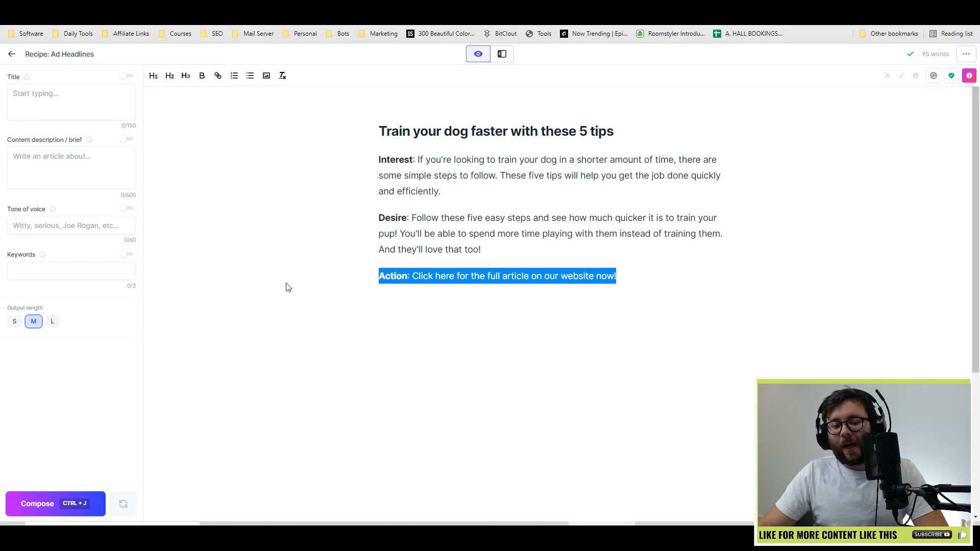
click(418, 284)
drag(412, 276, 651, 282)
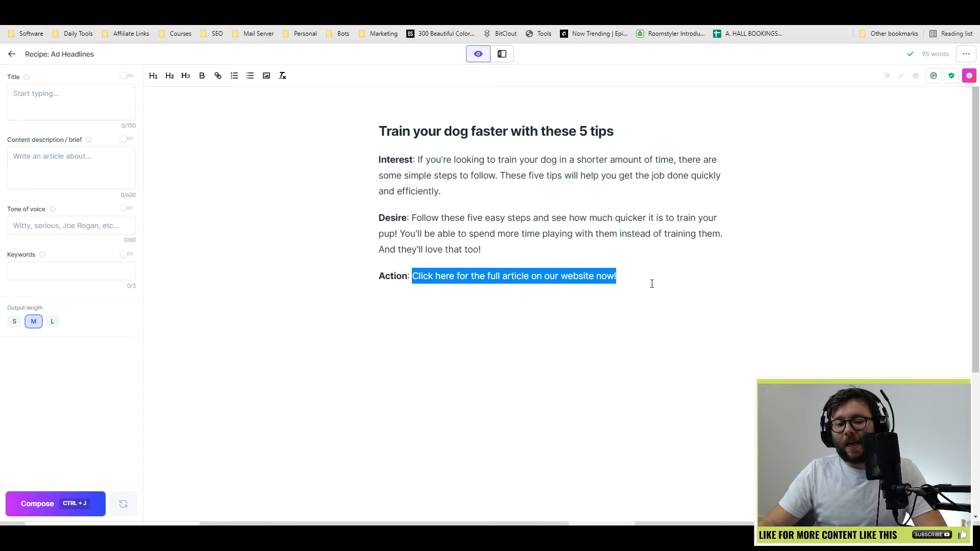
text(Keep)
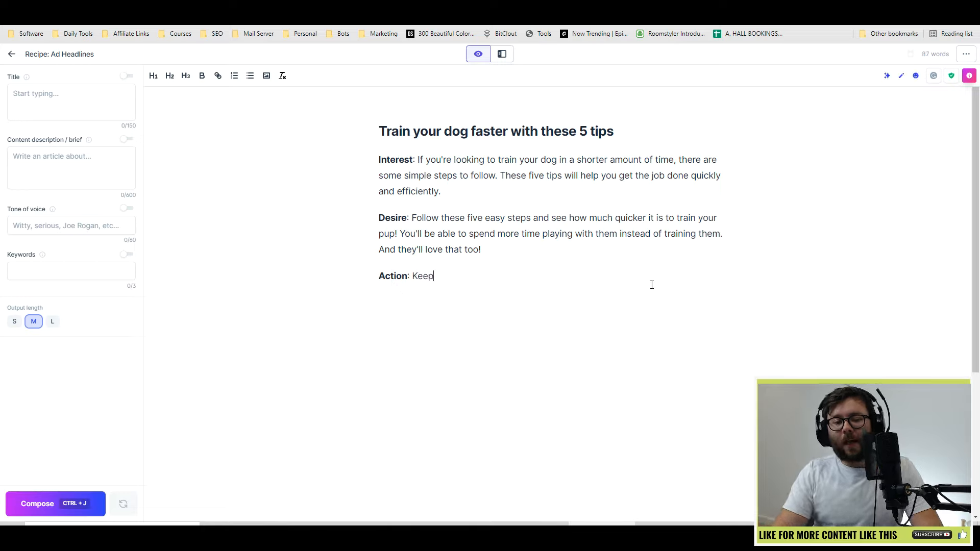
text( on Reading)
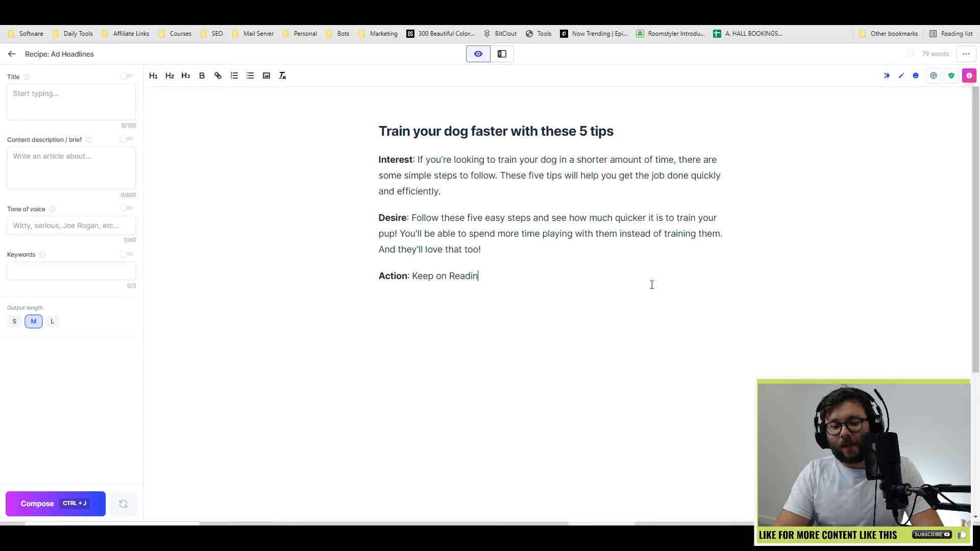
key(BackSpace)
key(BackSpace)
key(BackSpace)
key(BackSpace)
key(BackSpace)
key(BackSpace)
key(BackSpace)
text(readi)
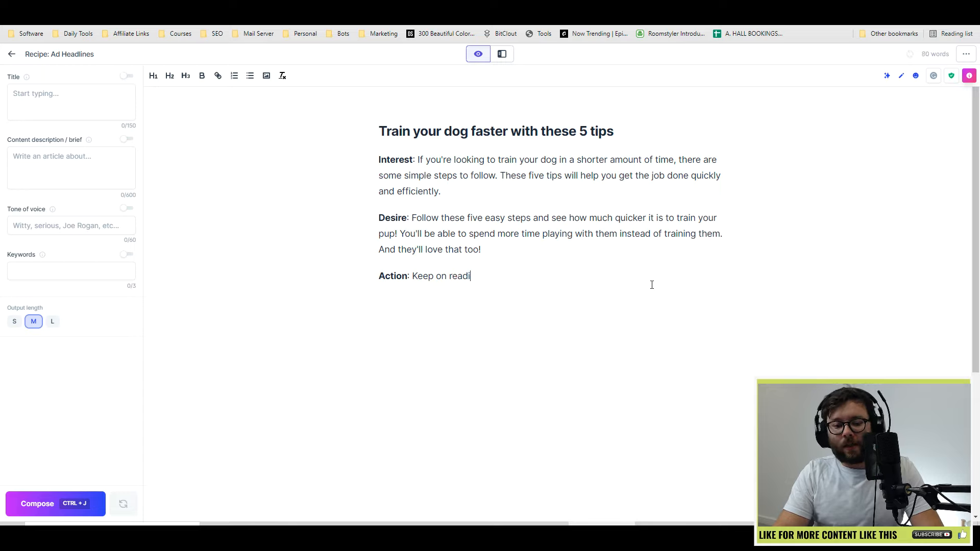
text(ng for more in)
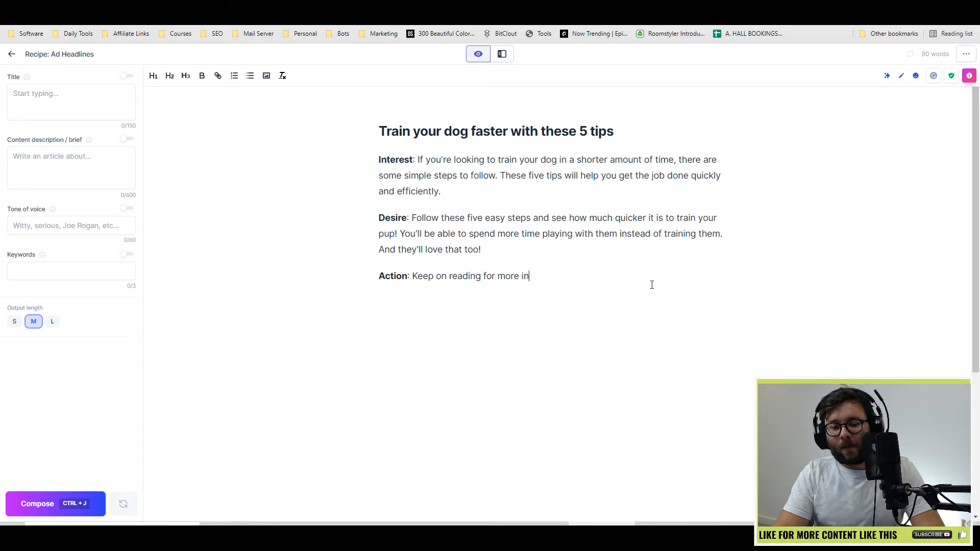
key(BackSpace)
key(BackSpace)
key(BackSpace)
key(BackSpace)
key(BackSpace)
key(BackSpace)
key(BackSpace)
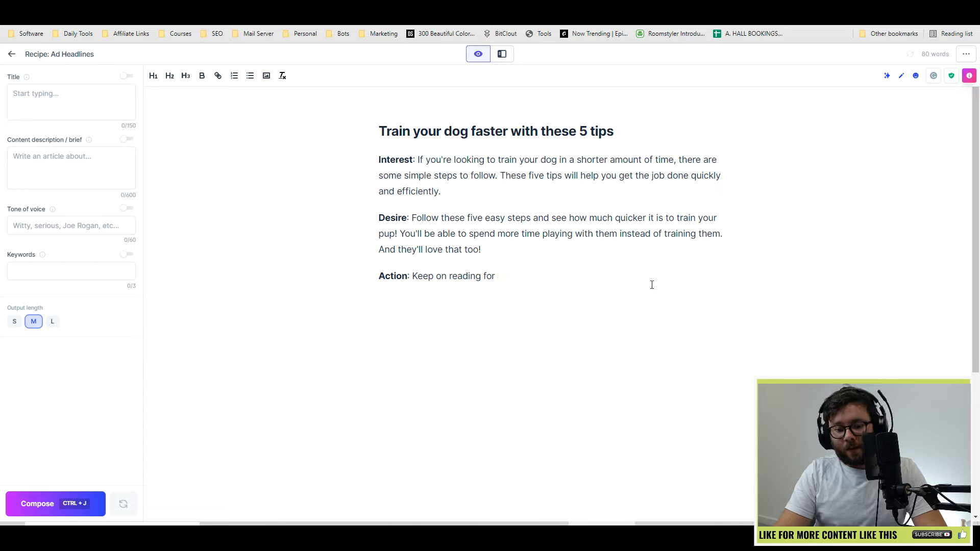
text(our expert)
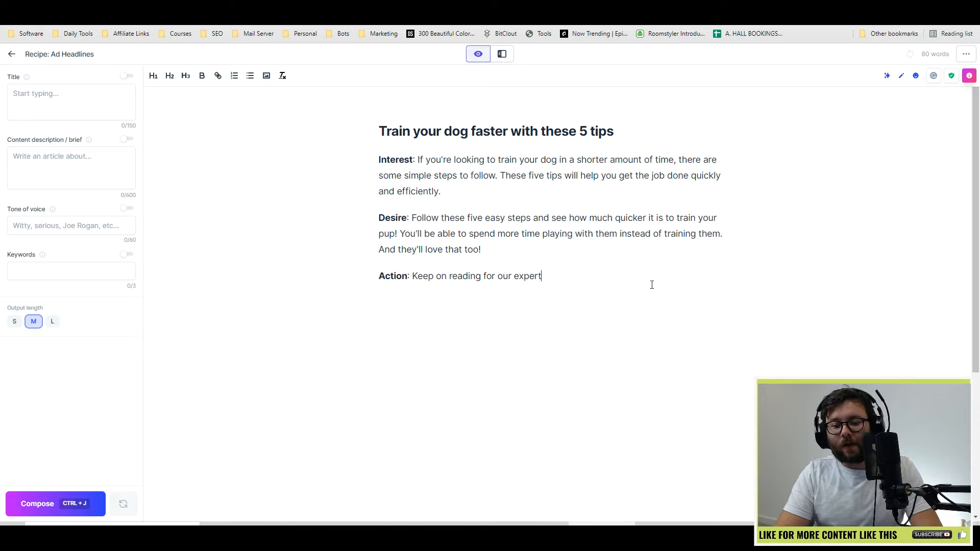
text( tips.)
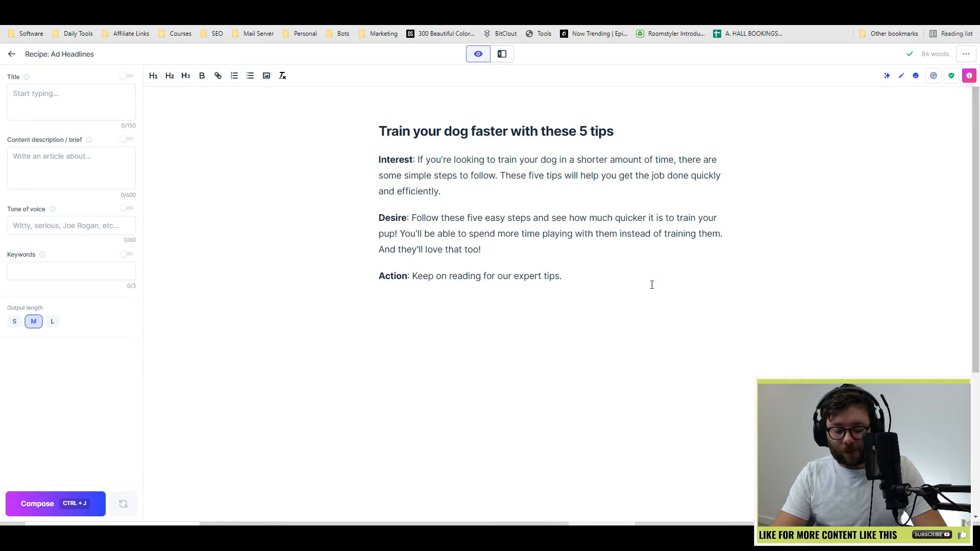
Add the command "Write a intro paragraph about the topic above" on a new line below the Action paragraph and execute it.
text(Write a)
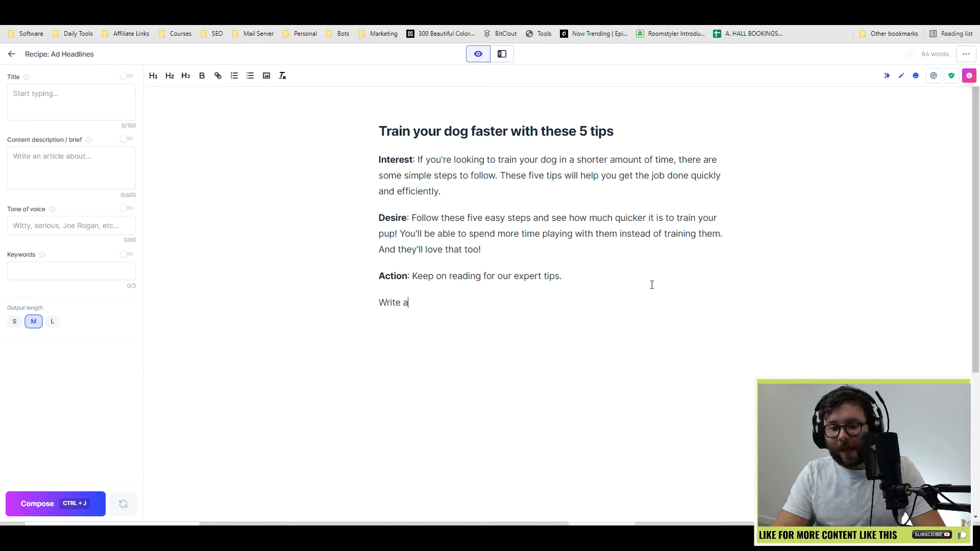
text( intro parag)
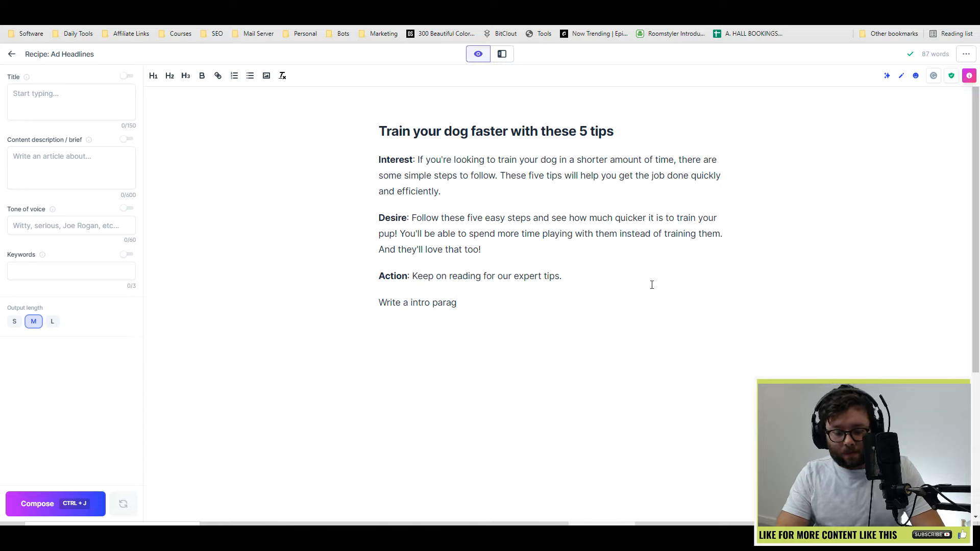
text(raph )
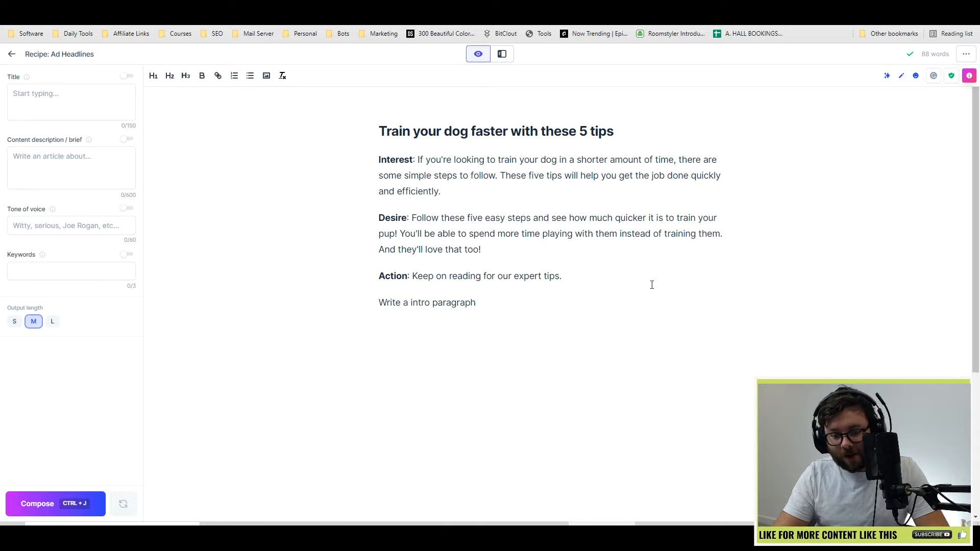
text(about t)
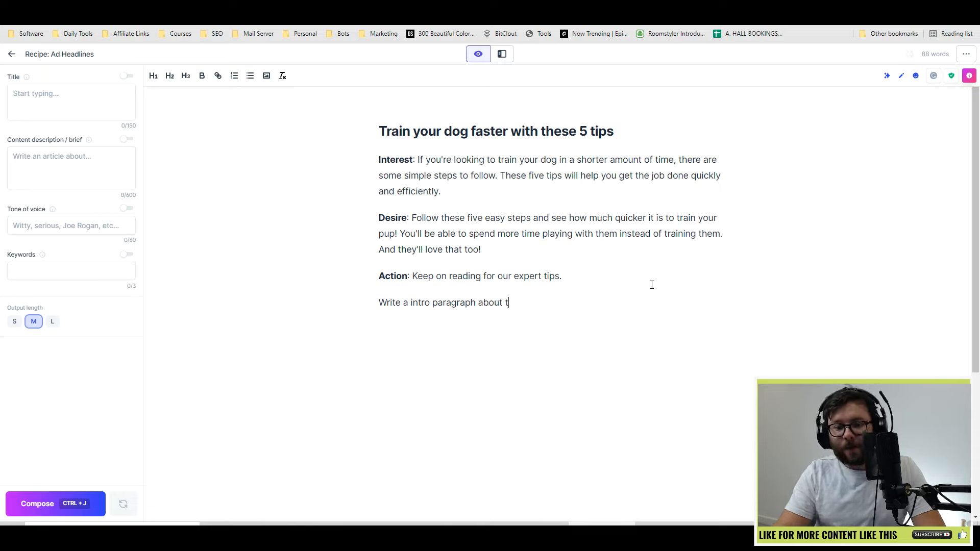
text(he t)
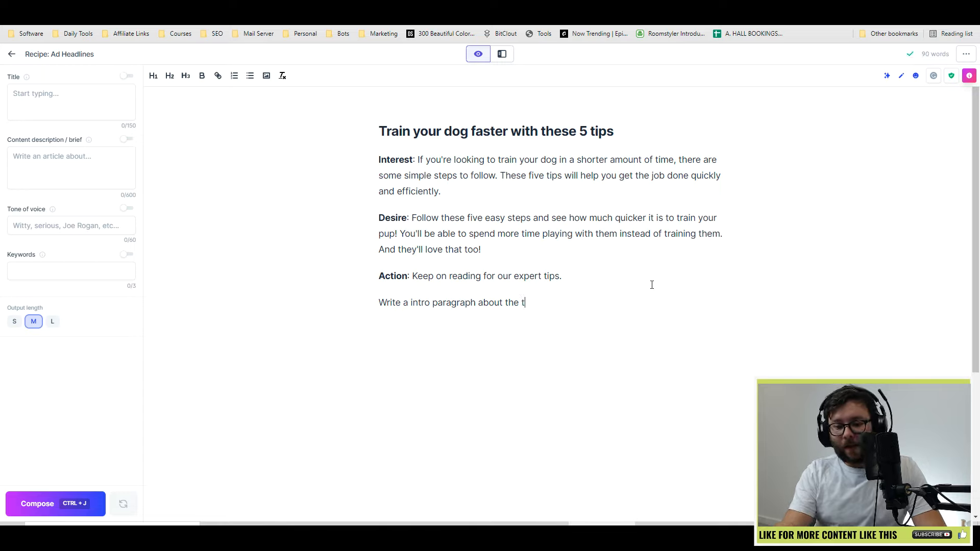
text(opic above)
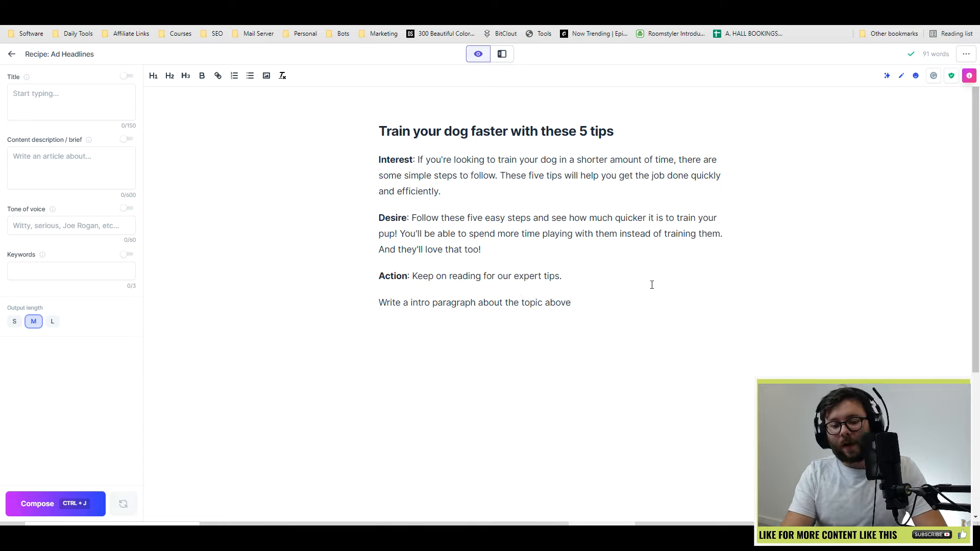
key(ctrl+Return)
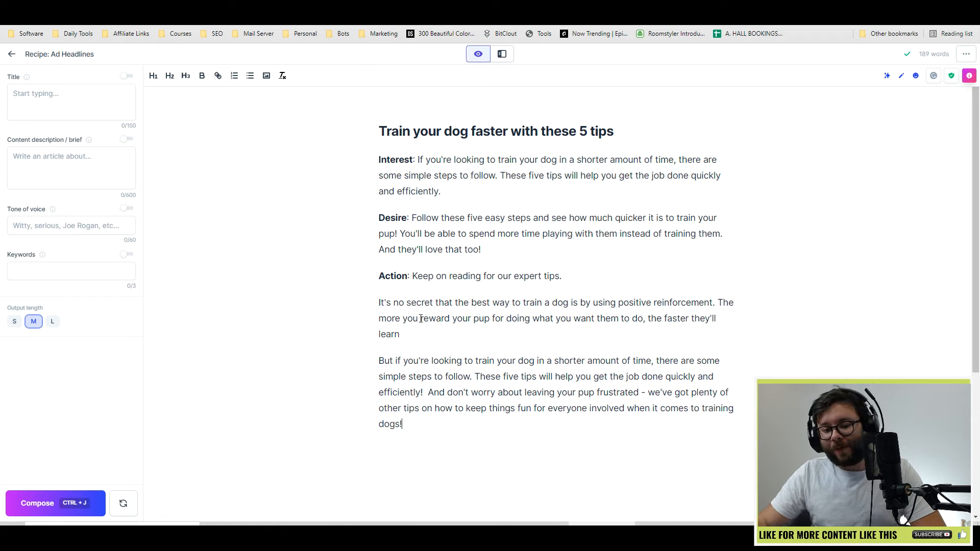
Read through the two generated intro paragraphs below the Action line.
drag(385, 304, 509, 319)
key(ctrl+j)
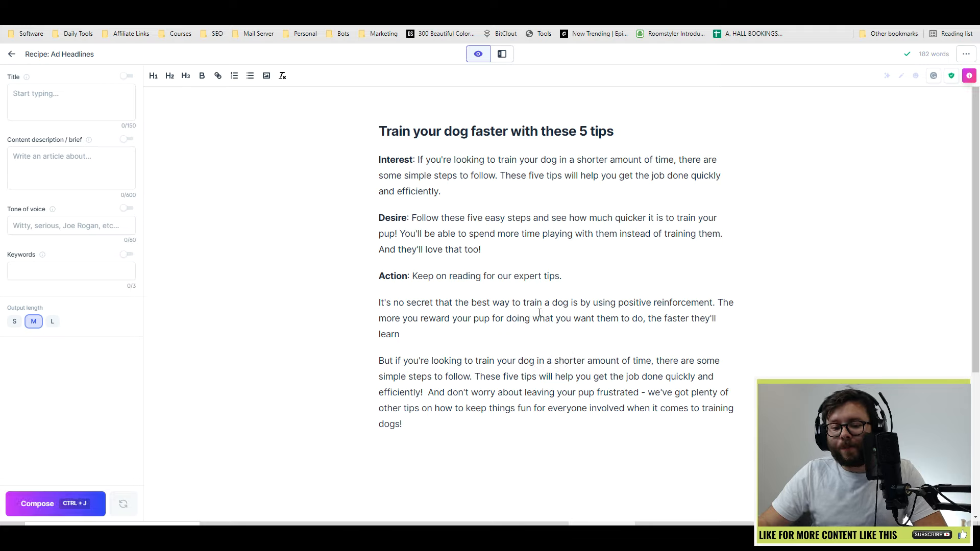
drag(411, 318, 494, 318)
click(559, 319)
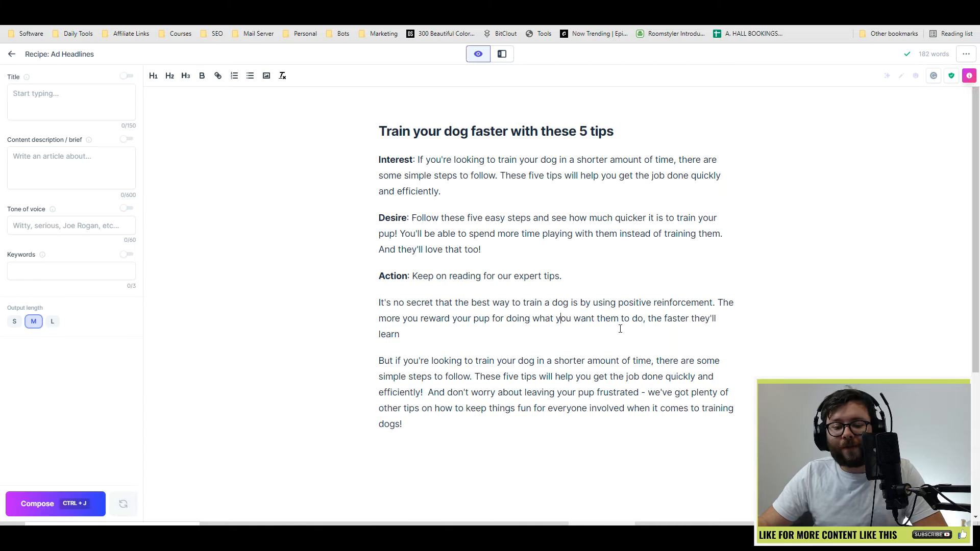
scroll(359, 341, down, 1)
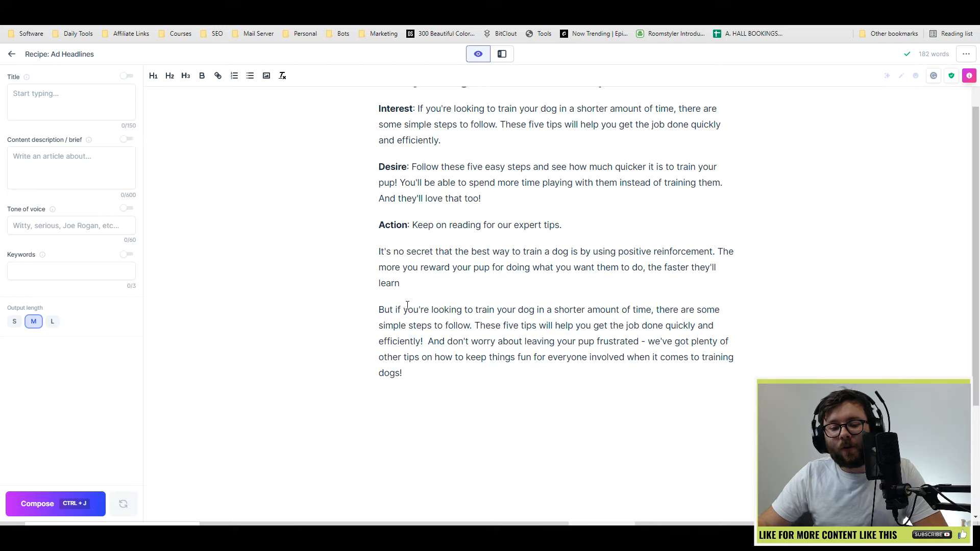
drag(464, 310, 586, 310)
click(587, 312)
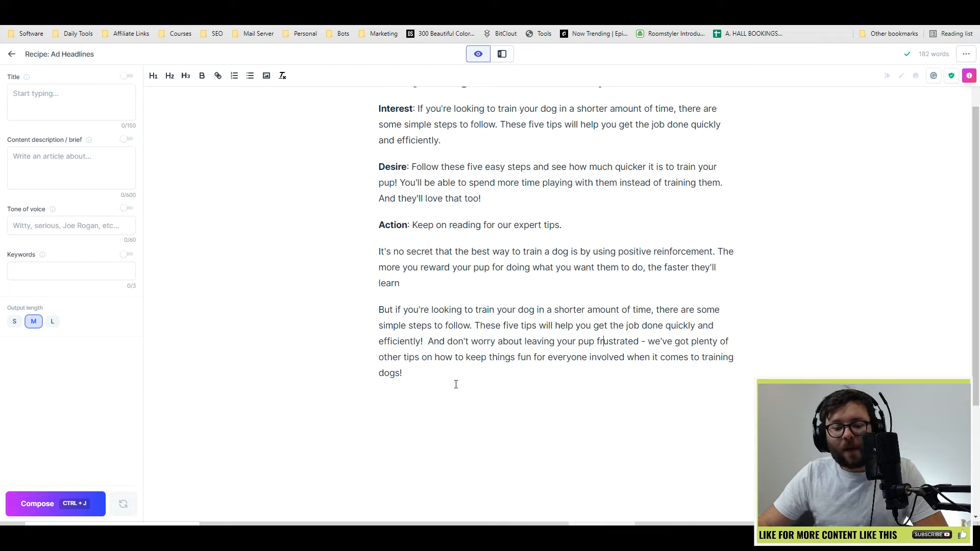
click(592, 327)
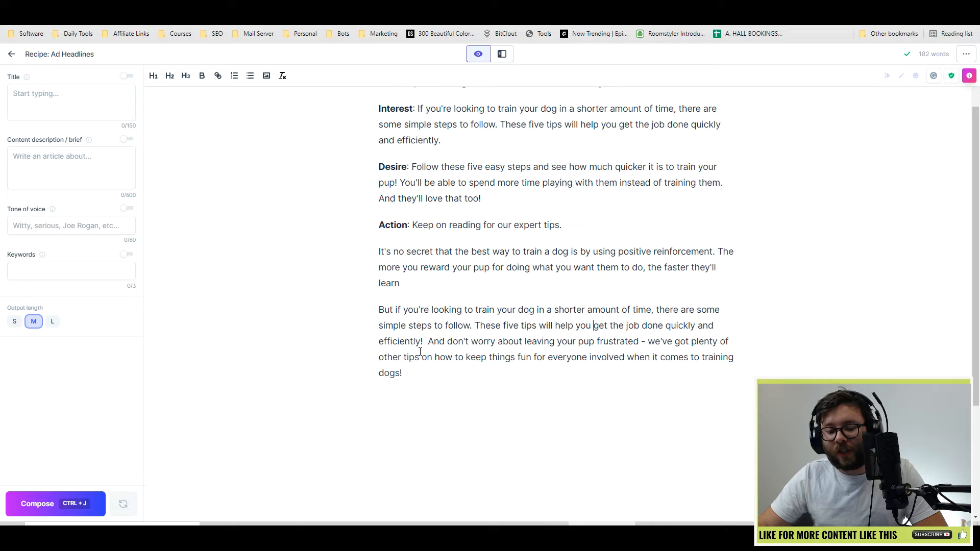
drag(454, 358, 545, 350)
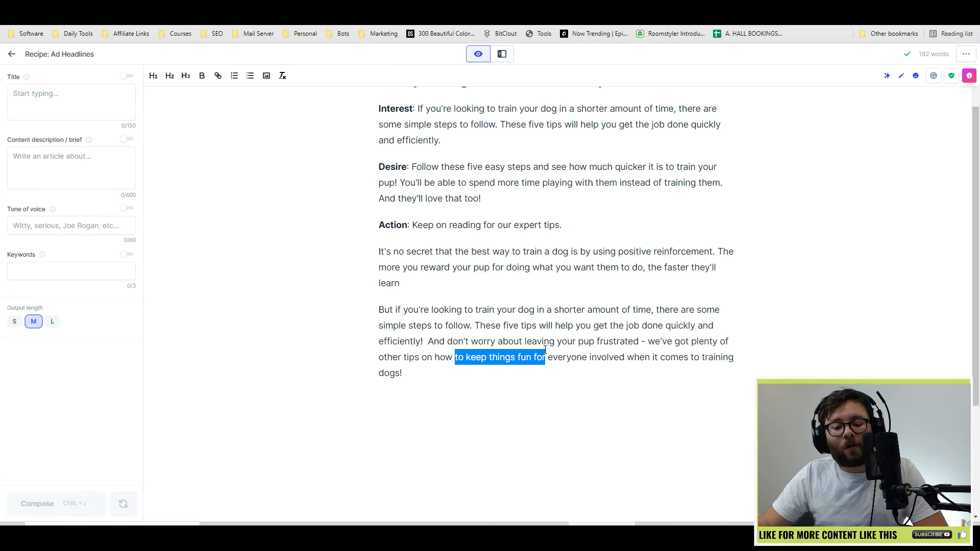
click(575, 350)
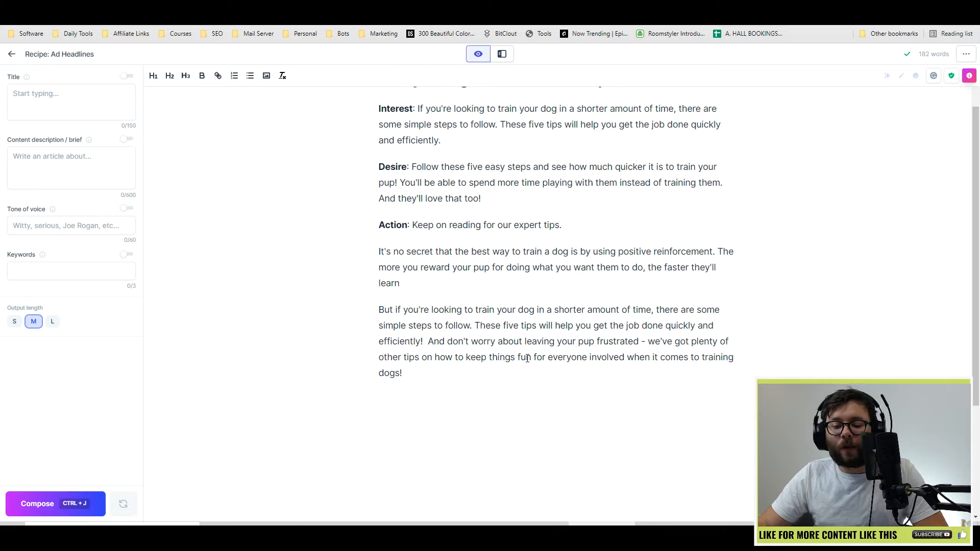
Add the instruction "Write a blog post outline about" on a new line after the article's last paragraph.
click(457, 367)
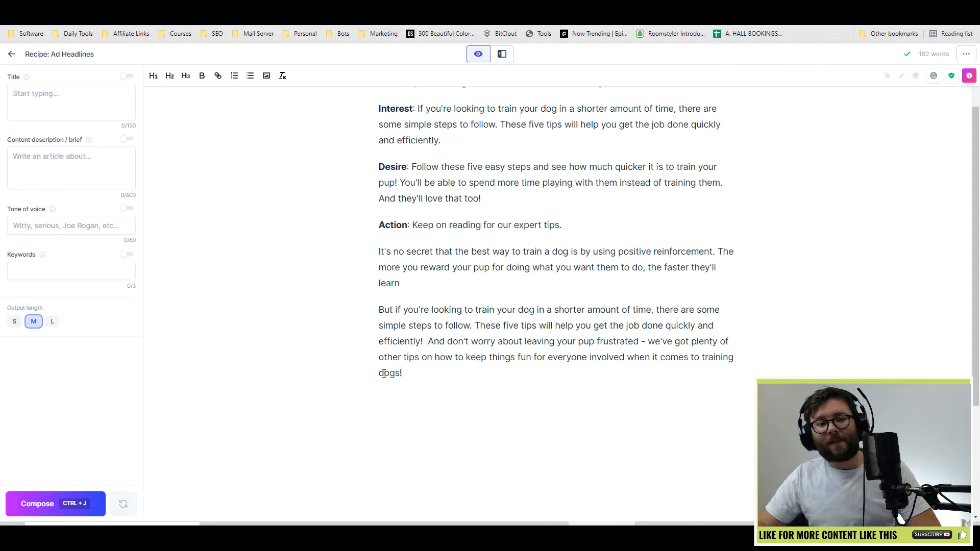
key(Return)
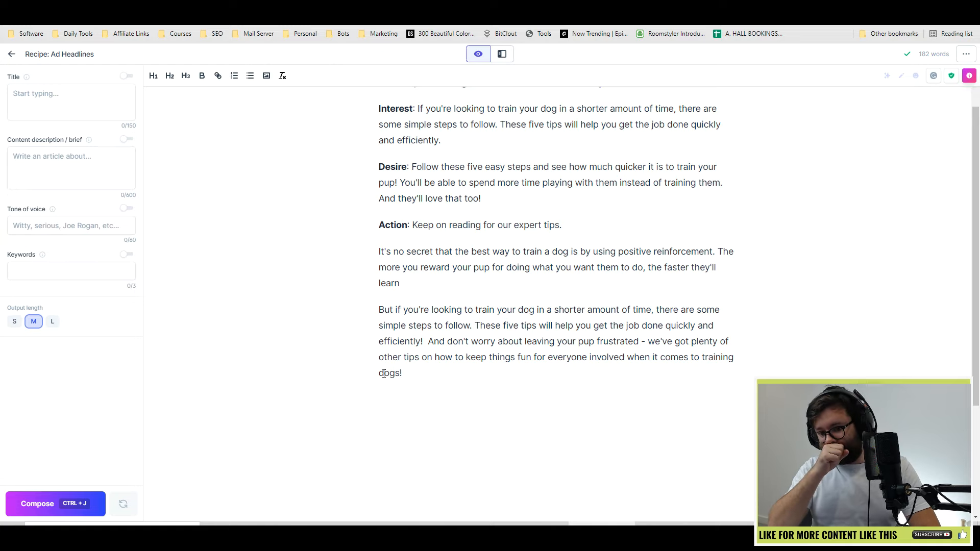
scroll(383, 373, up, 1)
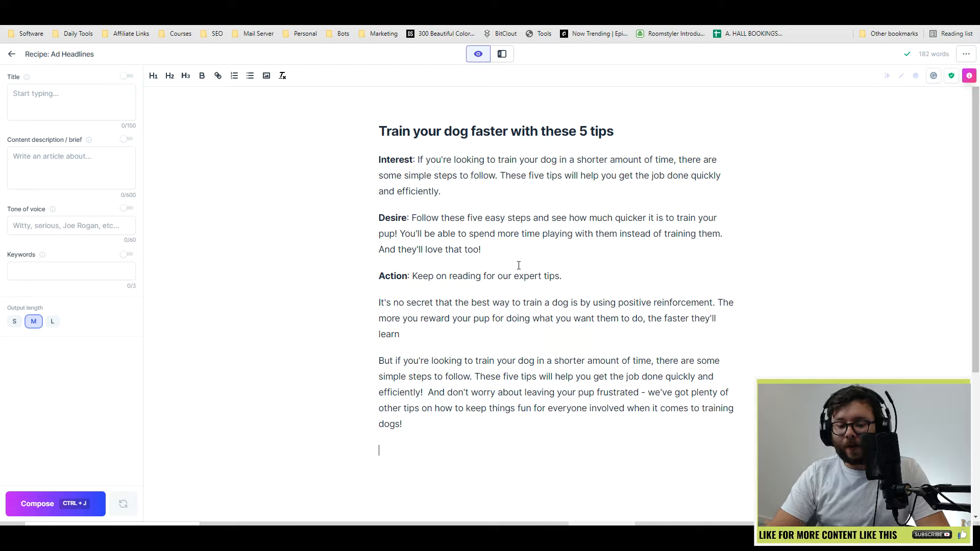
text(C)
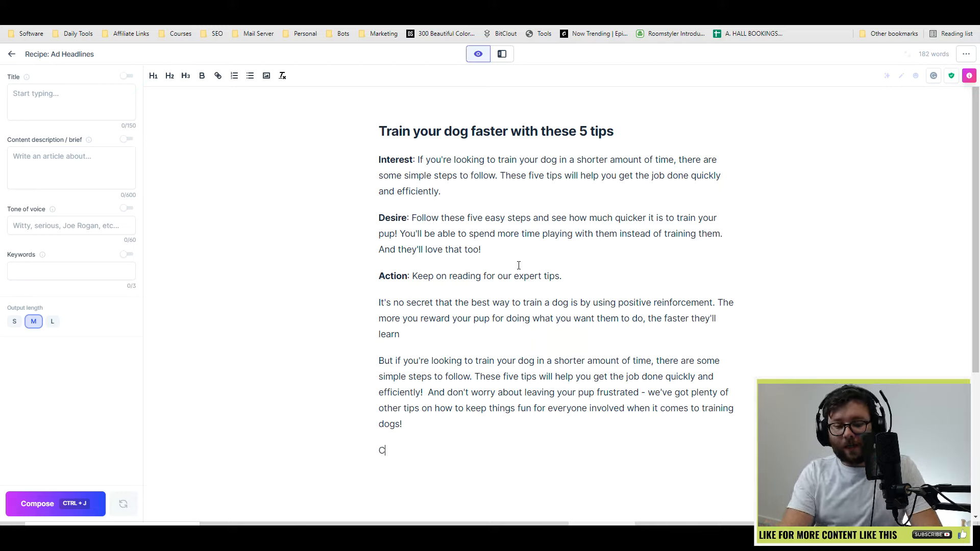
key(BackSpace)
text(Write)
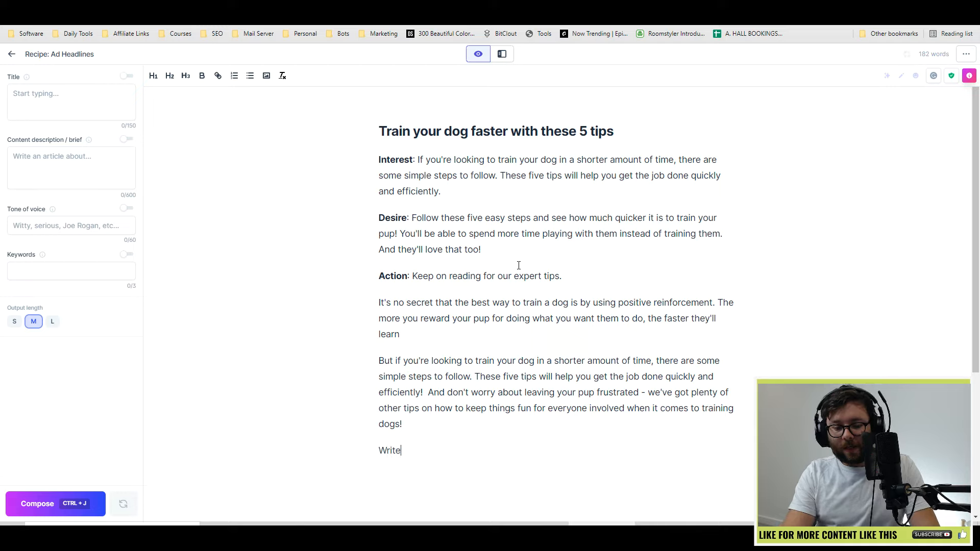
text( a blog)
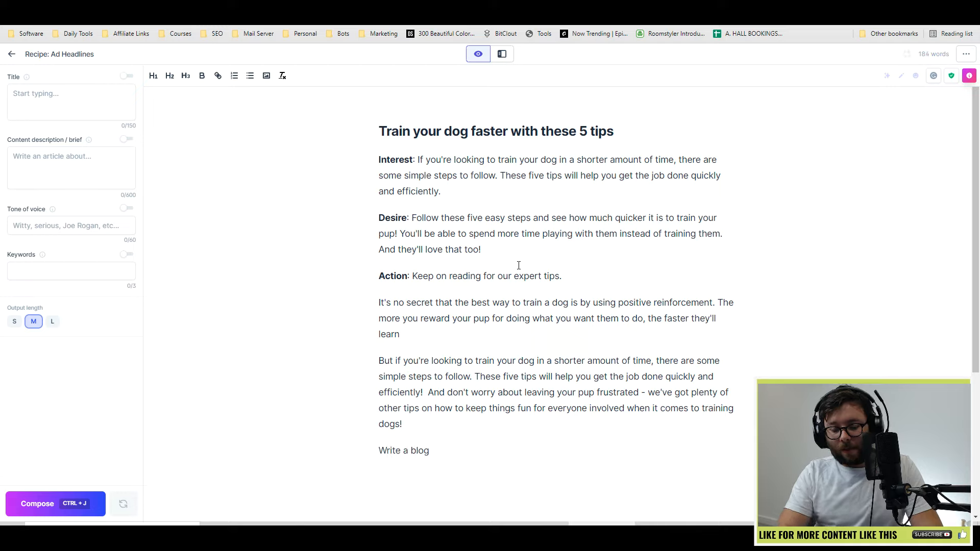
text( post outline)
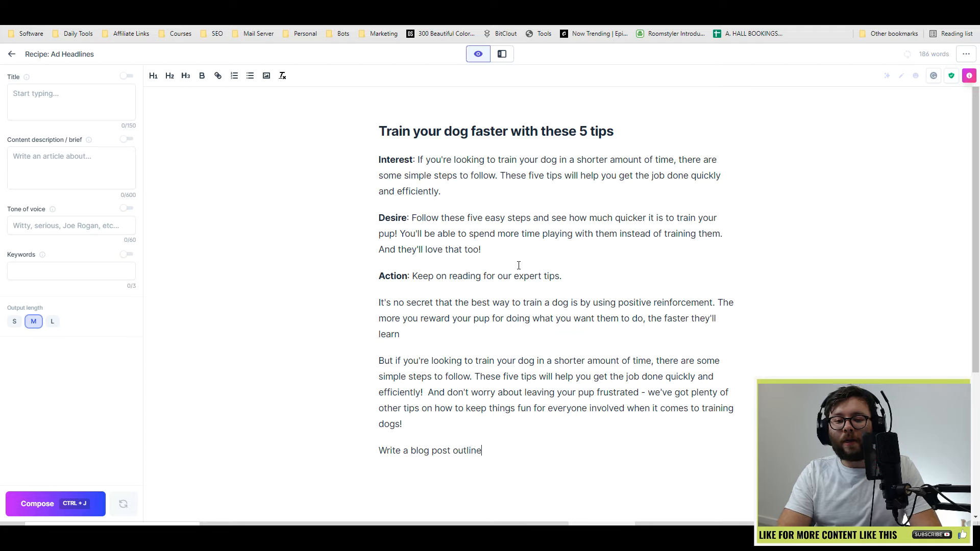
text( about)
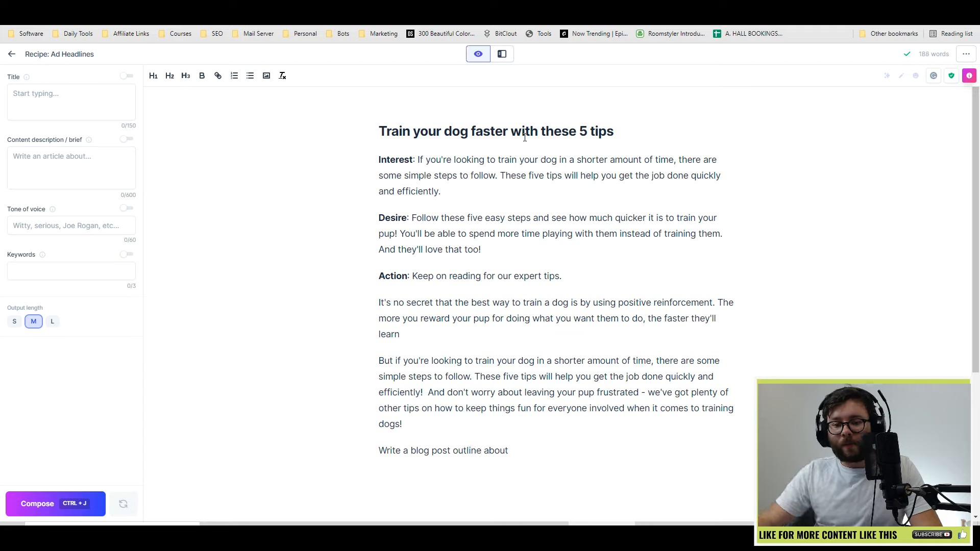
Copy the article's heading and append it as plain text to the end of the outline instruction.
triple_click(393, 129)
key(ctrl+c)
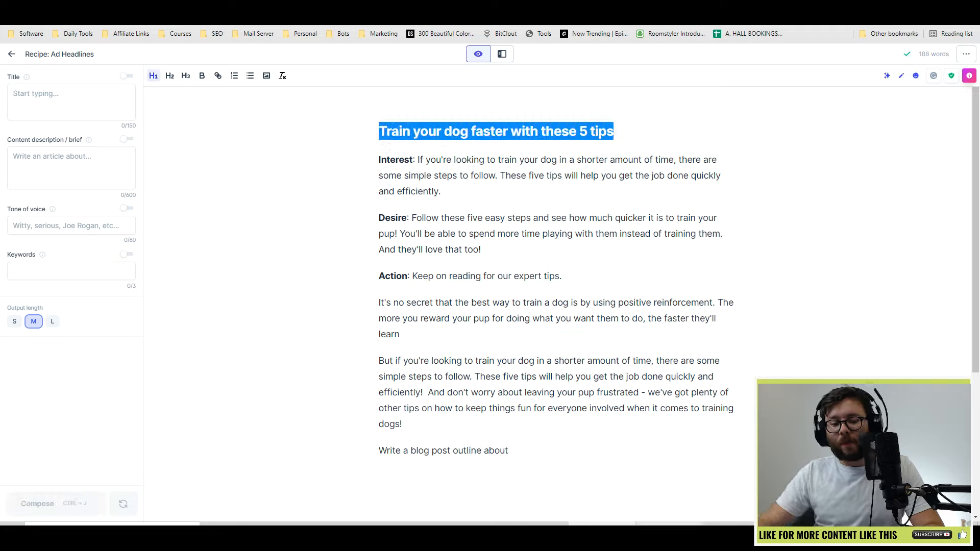
click(542, 451)
right_click(554, 451)
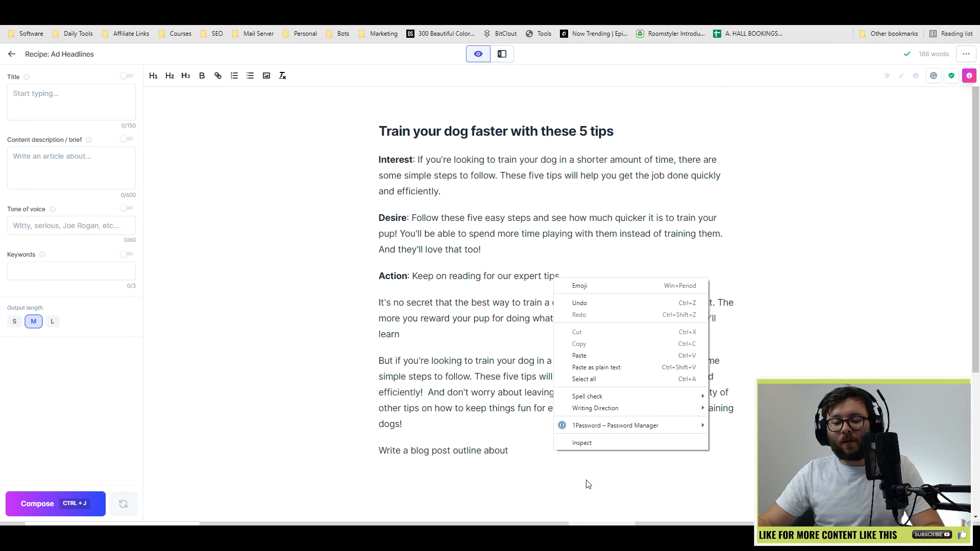
click(596, 367)
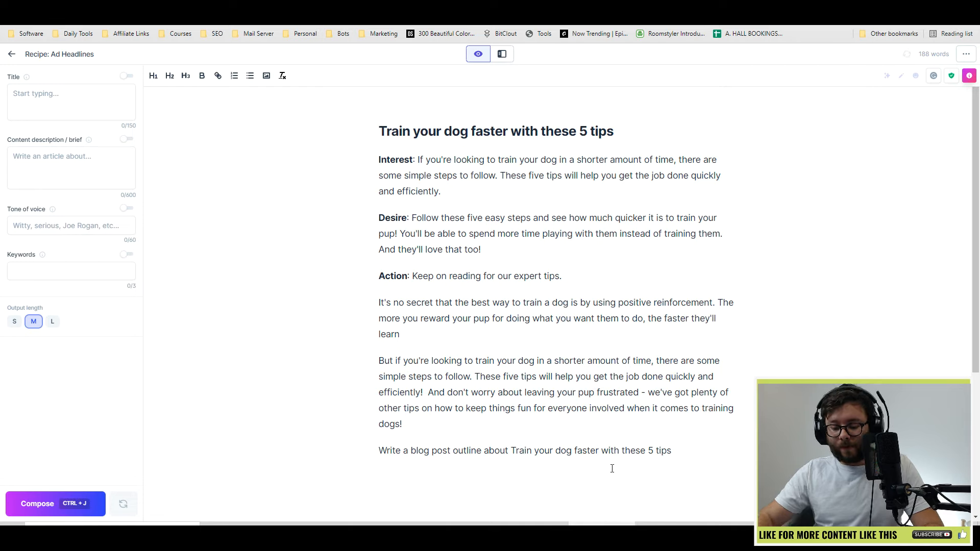
Generate an outline from the instruction line, review it, and undo the generation.
key(ctrl+j)
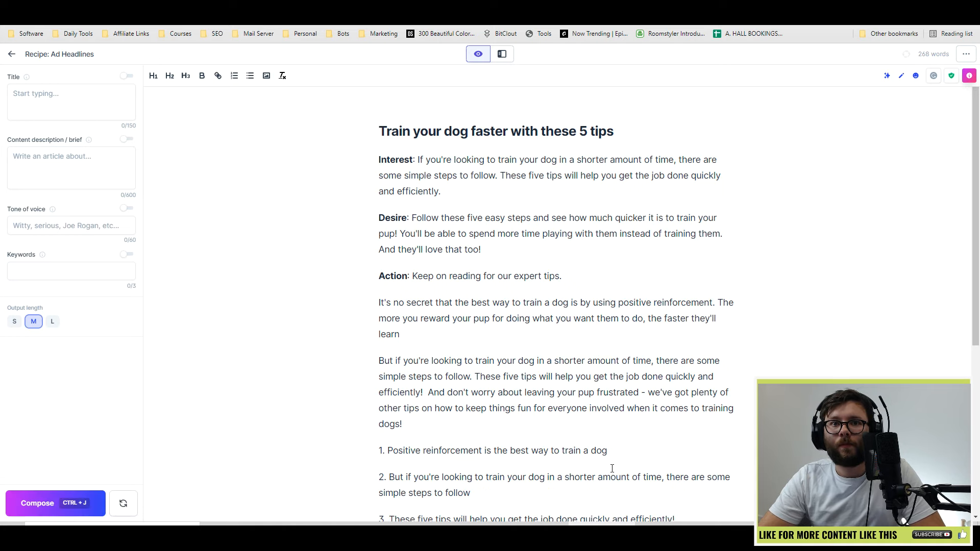
scroll(612, 465, down, 5)
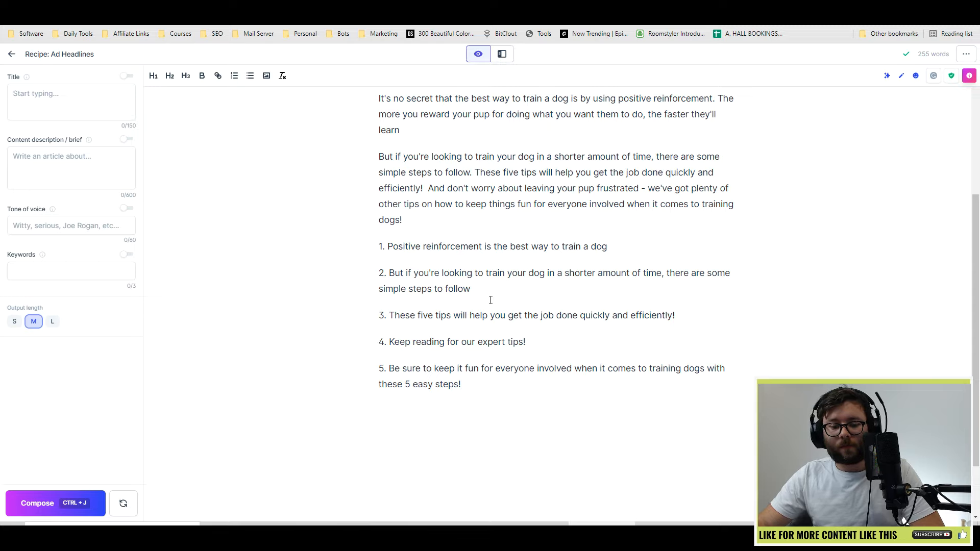
scroll(443, 475, up, 1)
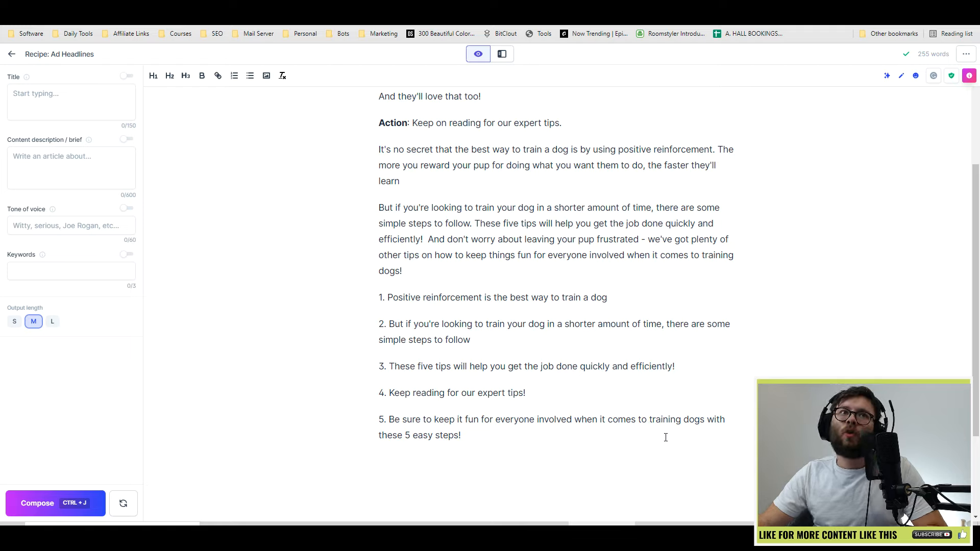
key(ctrl+z)
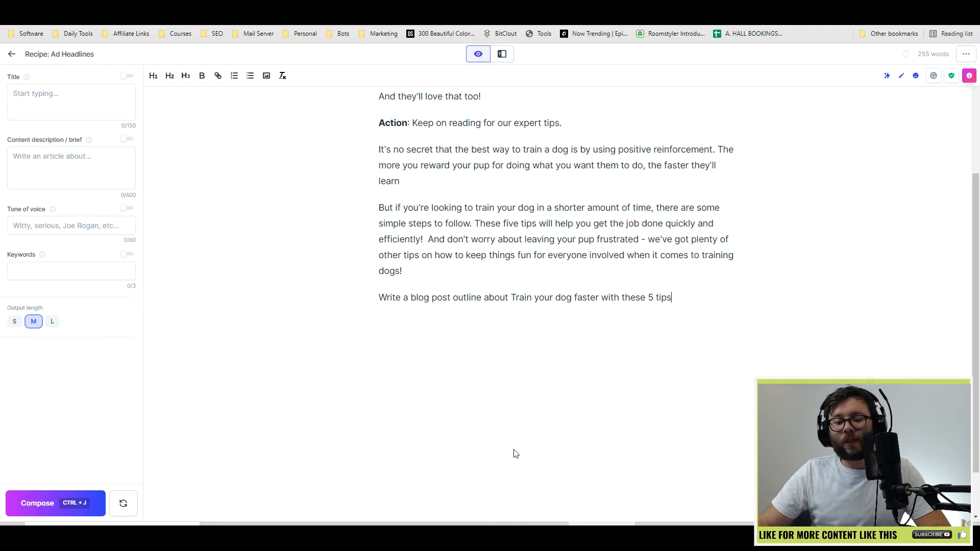
Replace the instruction's topic with "training a dog to sit" and run the line as a command to generate the outline.
drag(387, 303, 472, 301)
click(585, 303)
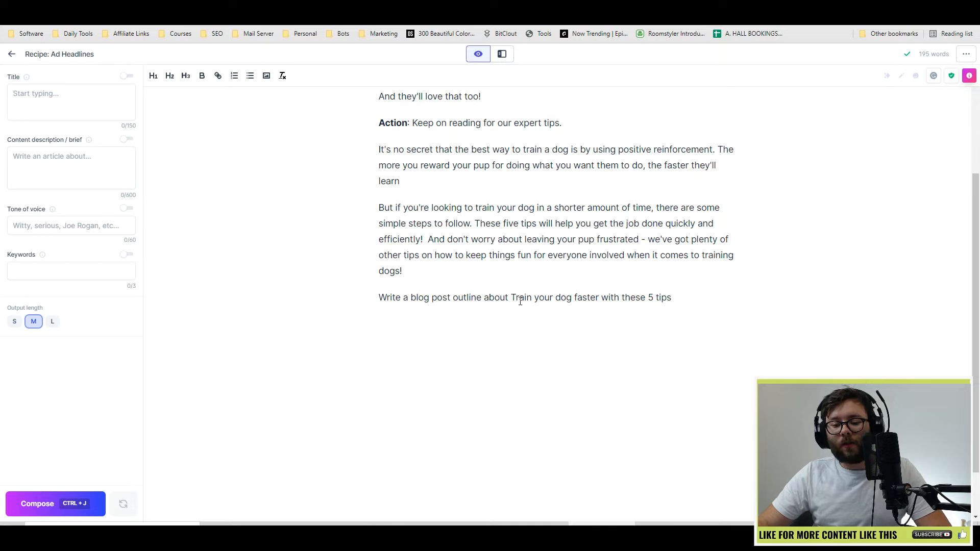
drag(680, 289, 513, 297)
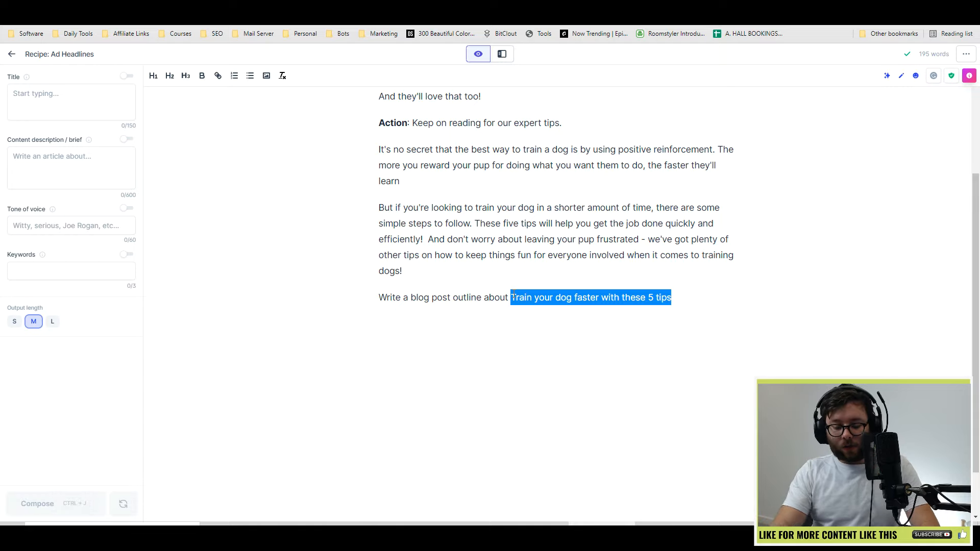
text(training a dog )
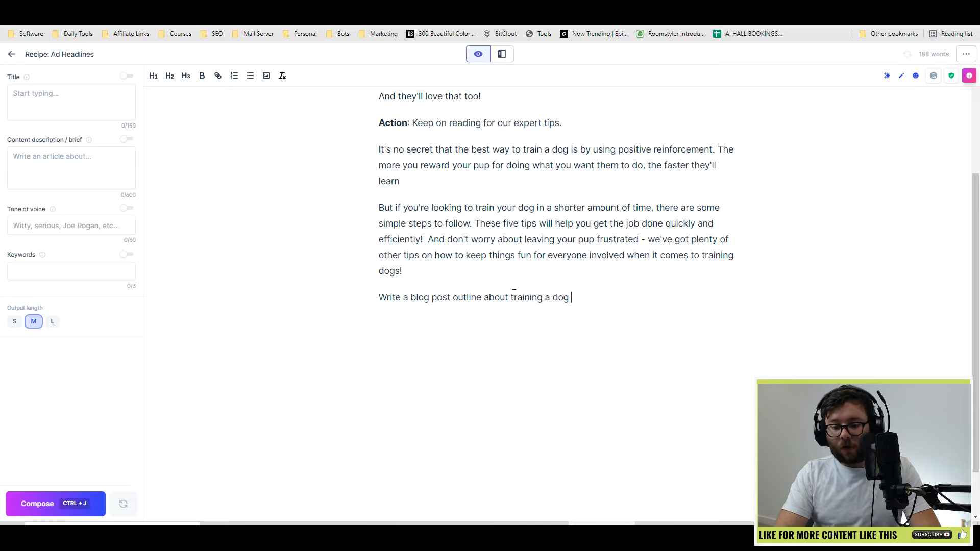
text(to sit)
key(ctrl+Return)
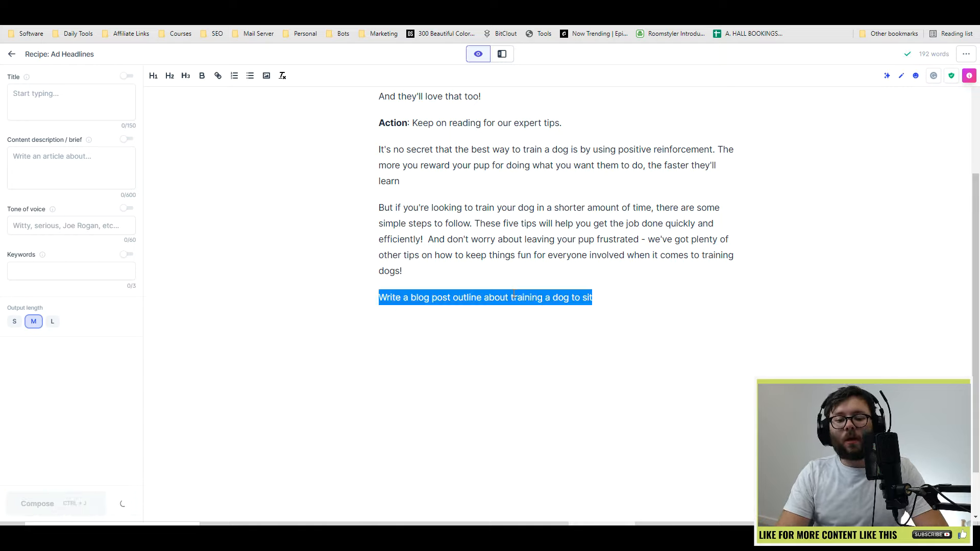
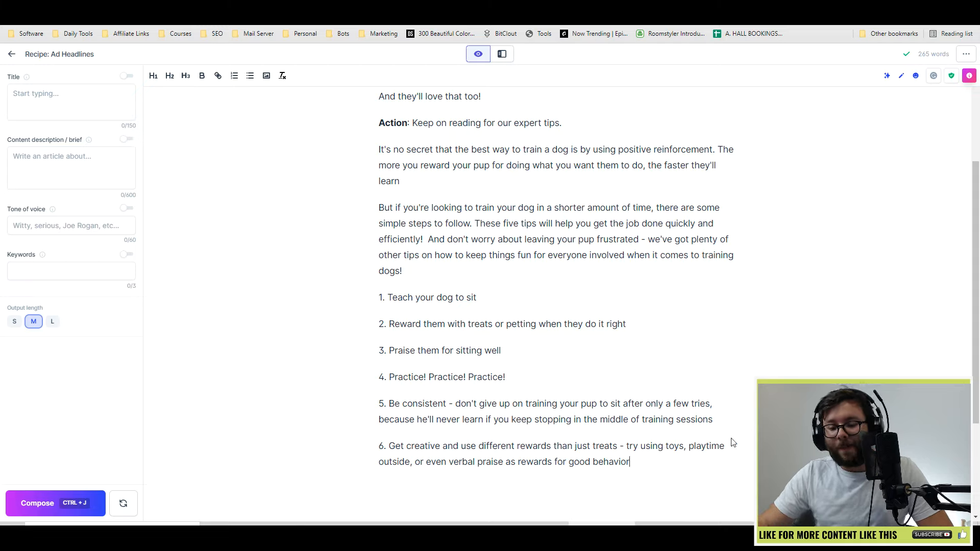
Remove the number from the sixth outline item and insert the line "Bonus Tips" above it.
drag(389, 445, 340, 449)
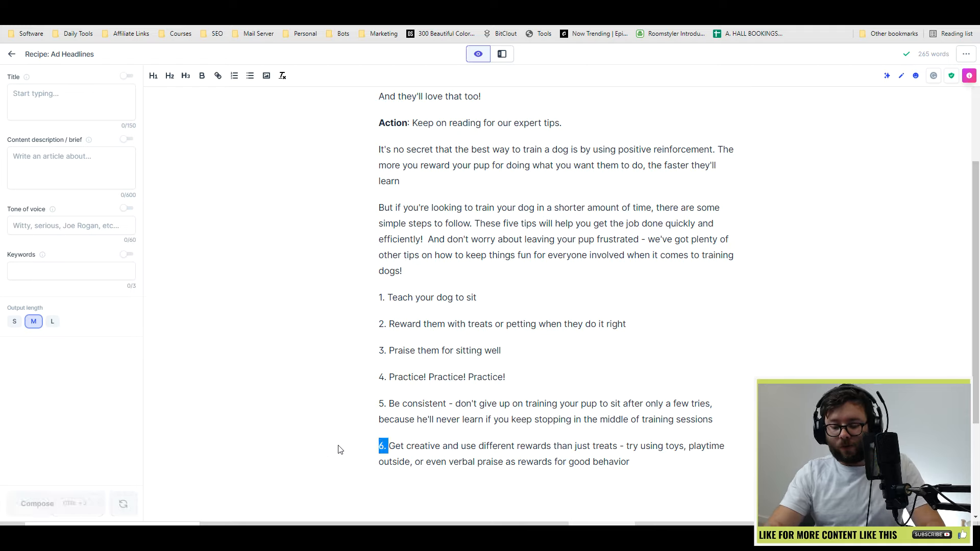
key(BackSpace)
key(Return)
key(Up)
text(P)
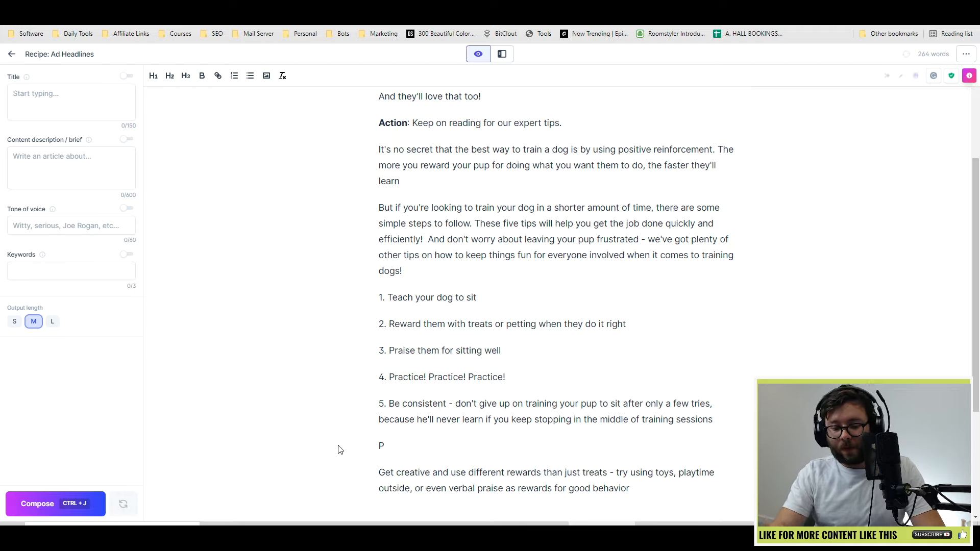
text(RO)
key(BackSpace)
key(BackSpace)
text(r)
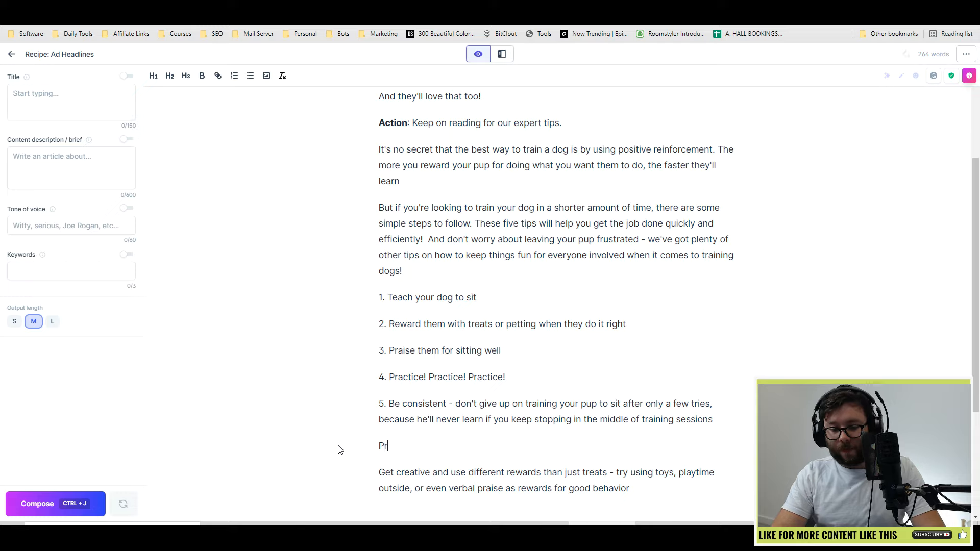
key(BackSpace)
key(BackSpace)
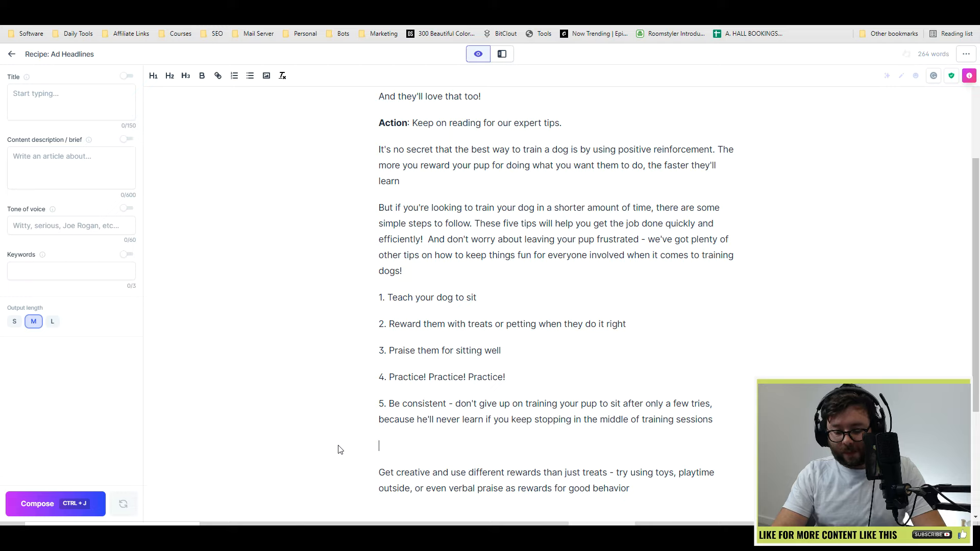
text(Bonus Tips)
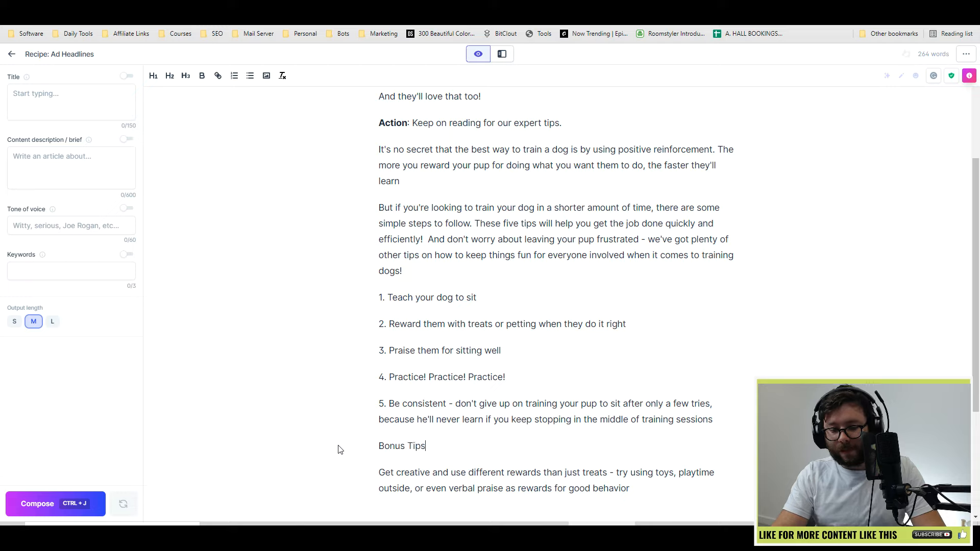
Format the "Bonus Tips" line as a level 3 heading.
triple_click(419, 447)
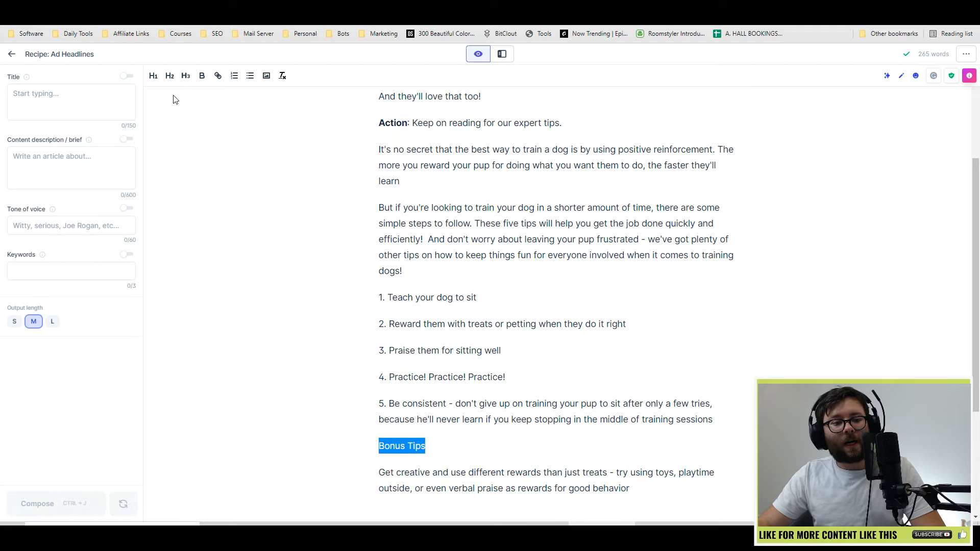
click(186, 75)
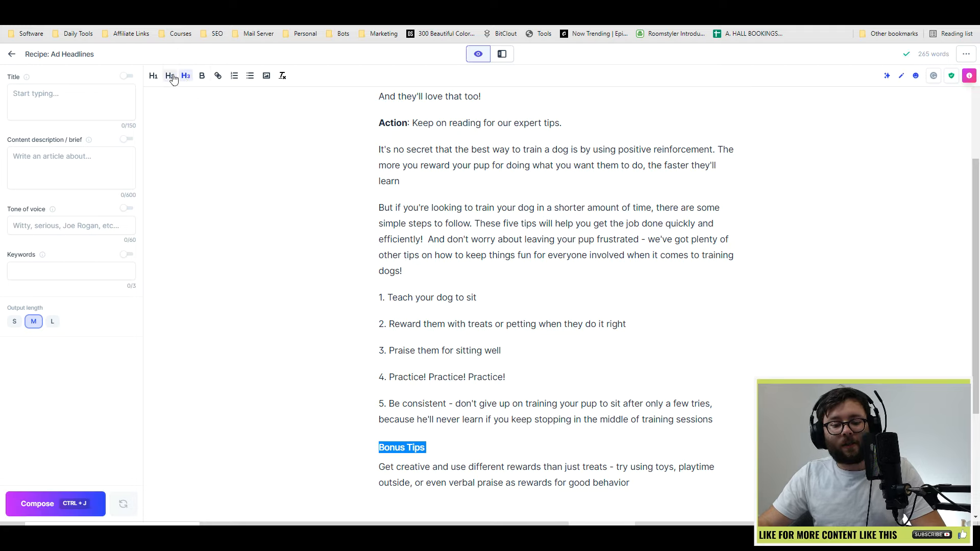
click(171, 76)
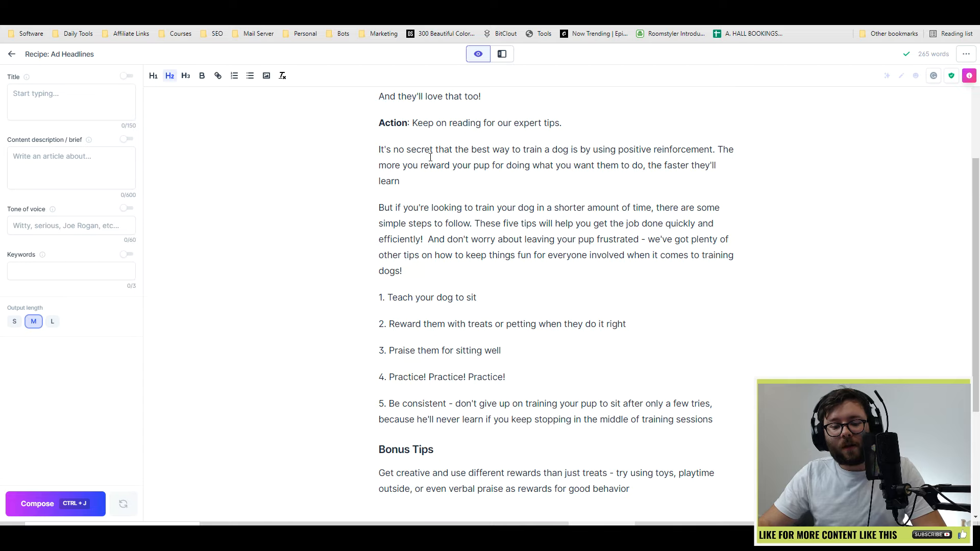
triple_click(416, 445)
click(185, 75)
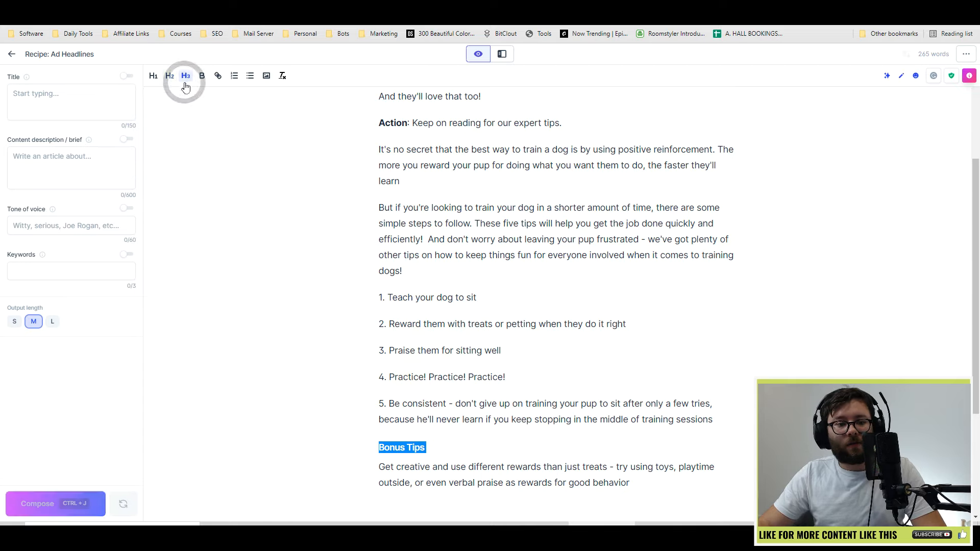
click(574, 396)
scroll(444, 354, up, 2)
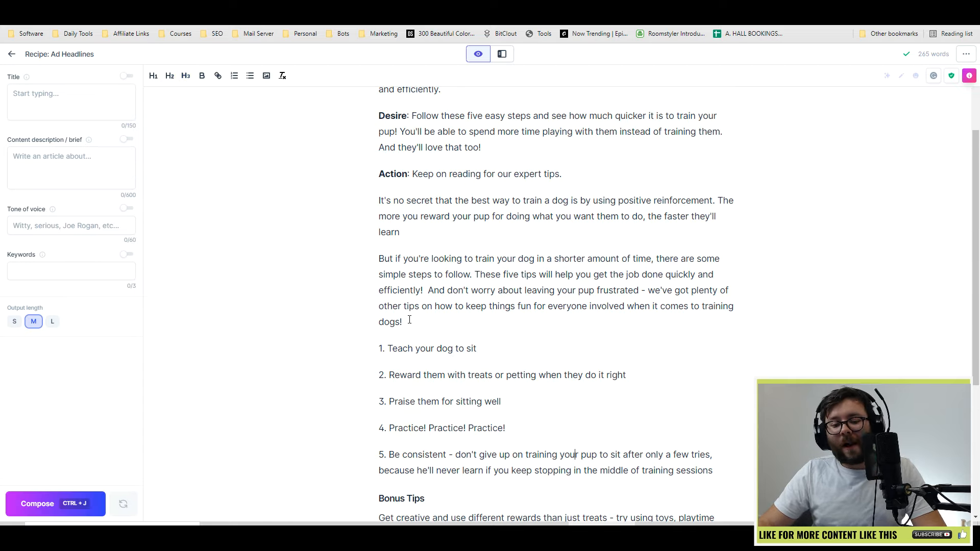
scroll(403, 286, down, 4)
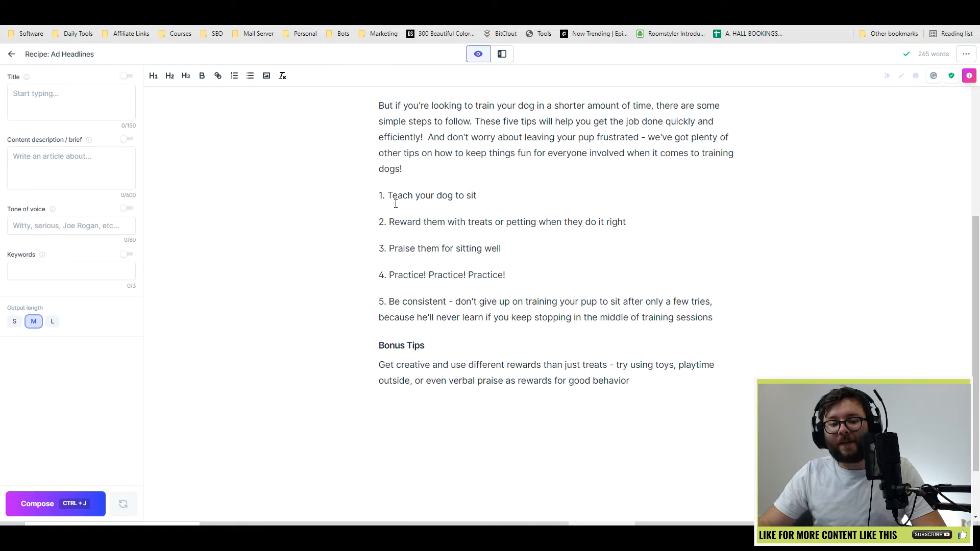
scroll(406, 321, up, 2)
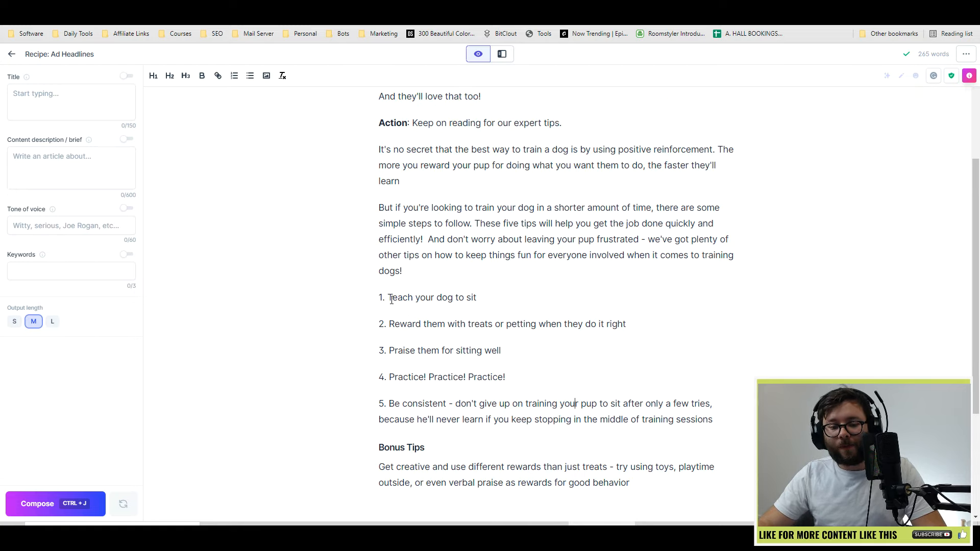
Remove the numbers from the five outline items, from "Teach your dog to sit" to "Be consistent".
triple_click(393, 302)
click(393, 301)
drag(389, 298, 350, 405)
key(BackSpace)
key(BackSpace)
key(BackSpace)
key(BackSpace)
key(BackSpace)
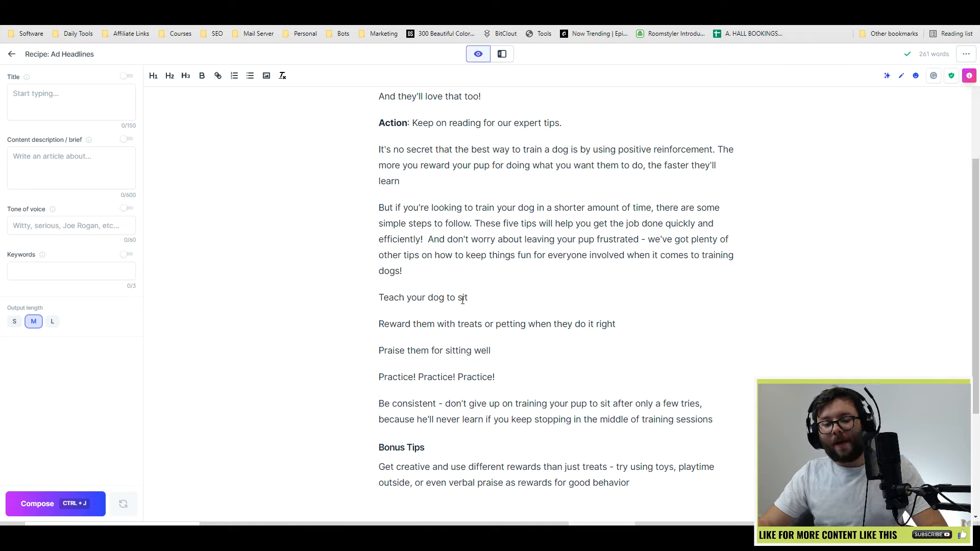
Format the first four outline items, from "Teach your dog to sit" to "Practice! Practice! Practice!", as level 2 headings.
triple_click(435, 298)
click(166, 79)
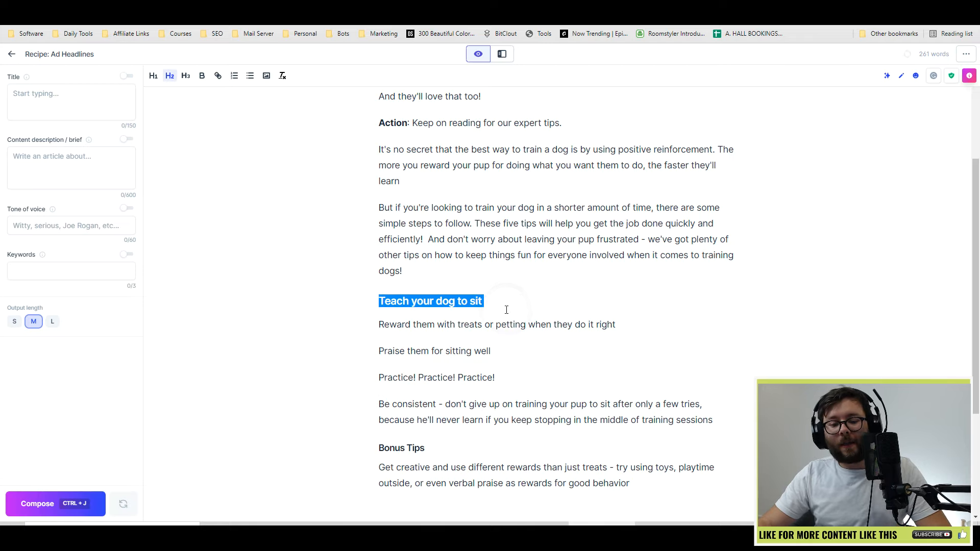
triple_click(496, 322)
click(170, 77)
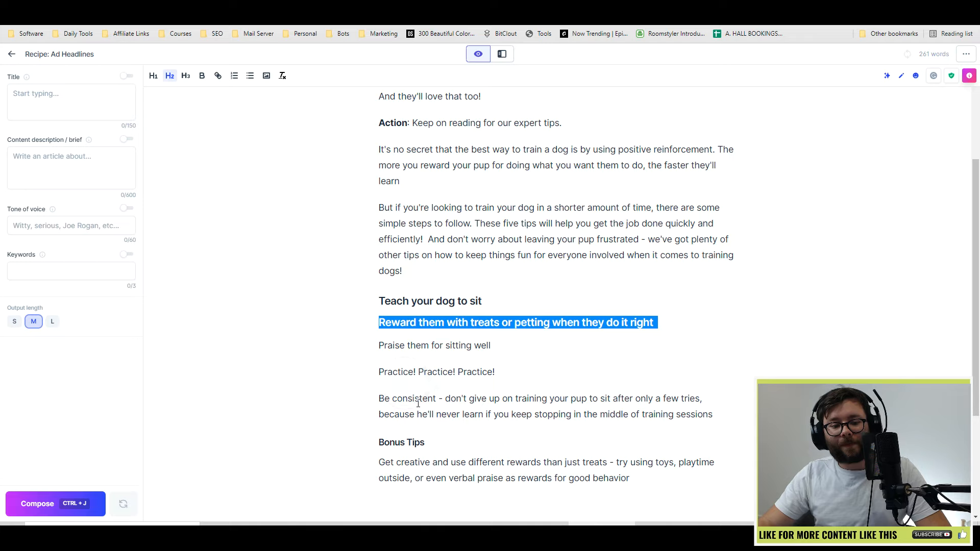
double_click(415, 345)
double_click(458, 345)
triple_click(447, 346)
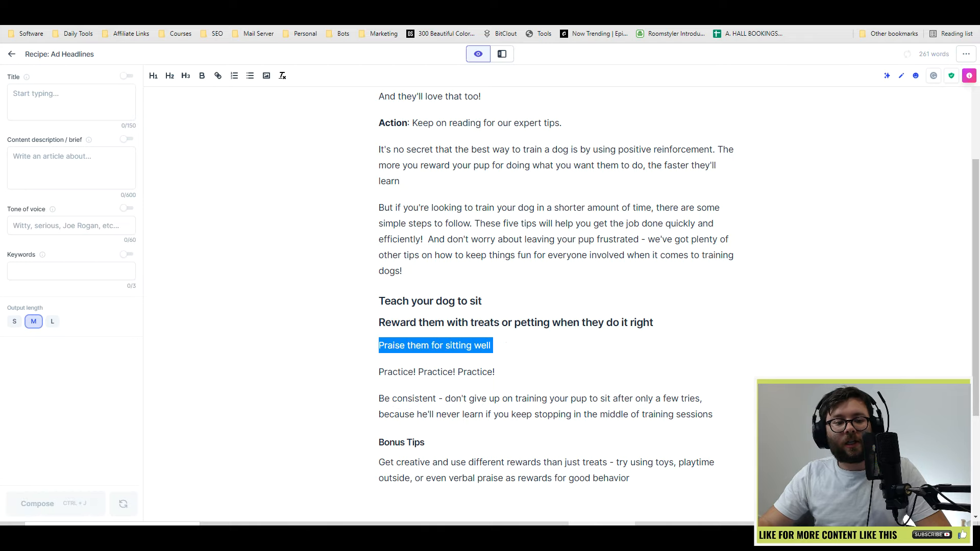
click(170, 77)
double_click(434, 367)
triple_click(418, 366)
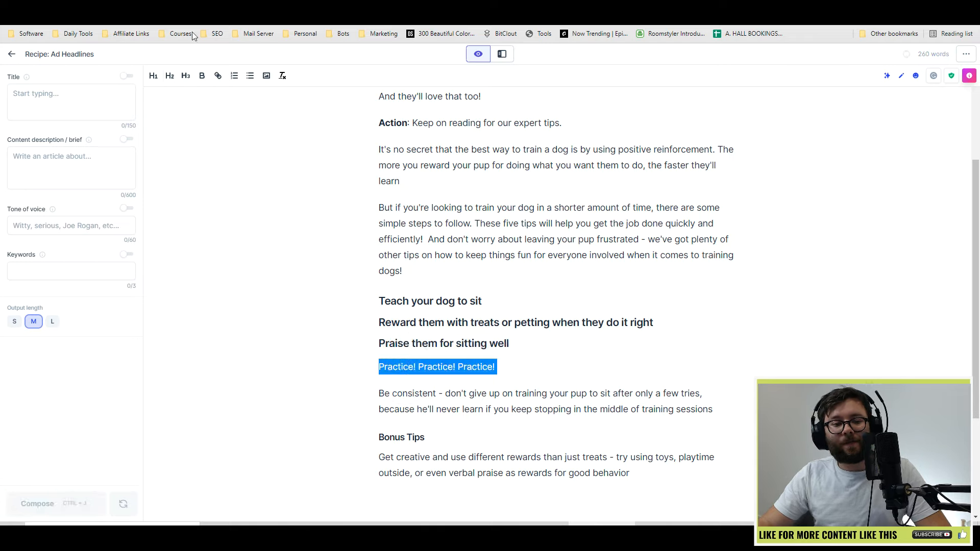
click(169, 76)
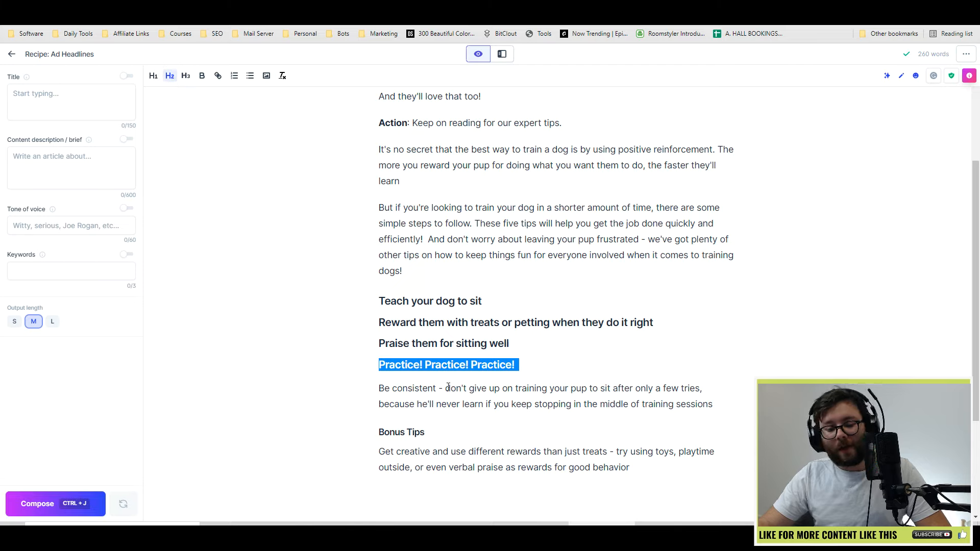
Make "Be consistent" a separate level 2 heading without its trailing dash, keeping the rest of the item as body text below it.
drag(437, 389, 378, 388)
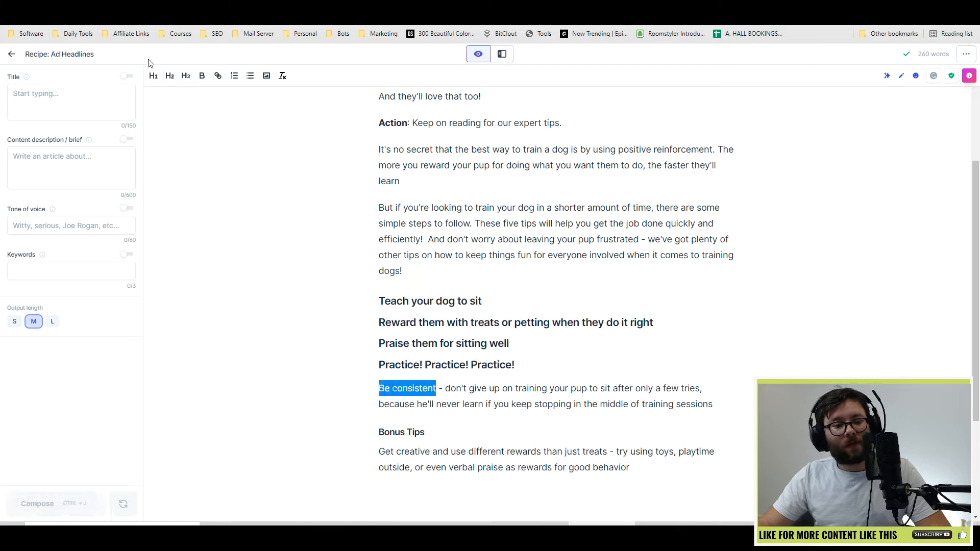
click(170, 75)
click(455, 387)
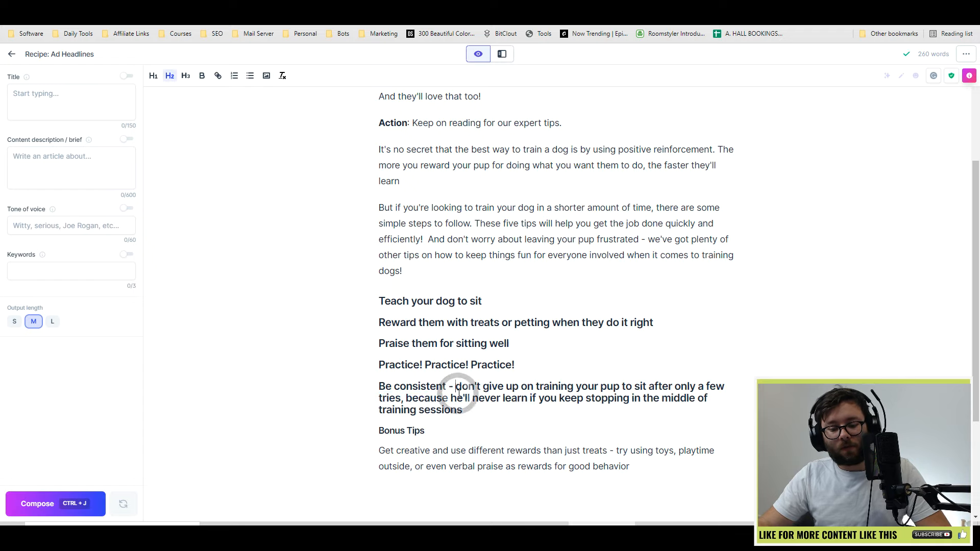
key(Return)
click(516, 413)
triple_click(515, 413)
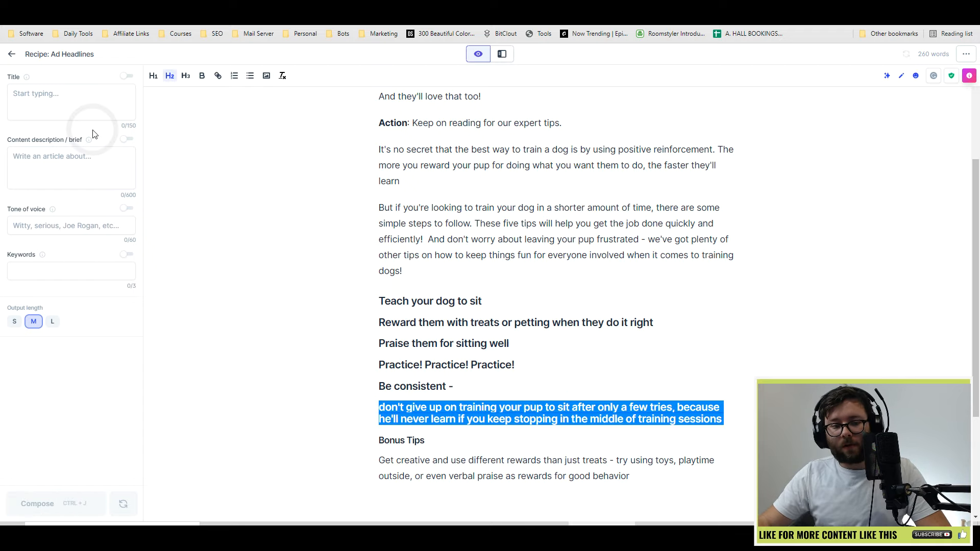
click(170, 75)
click(456, 389)
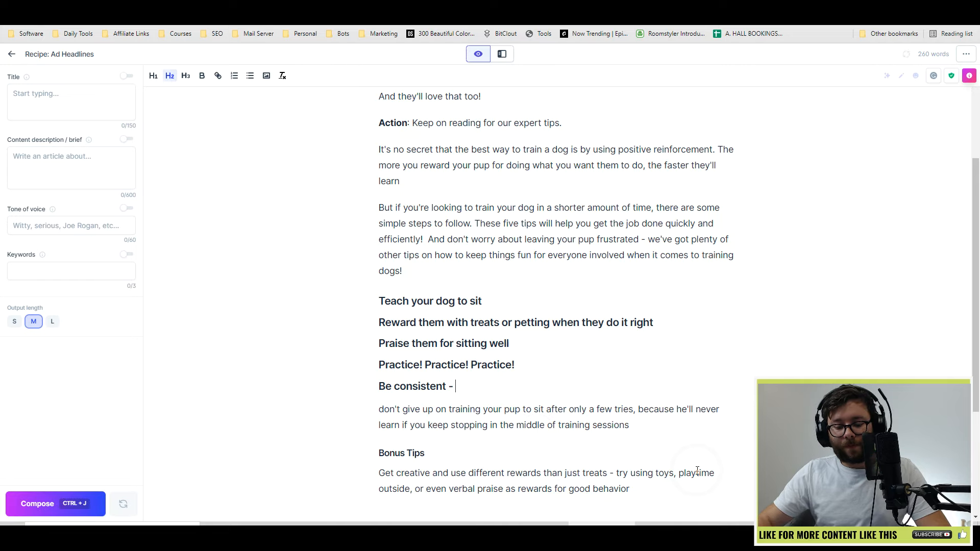
key(BackSpace)
key(BackSpace)
key(BackSpace)
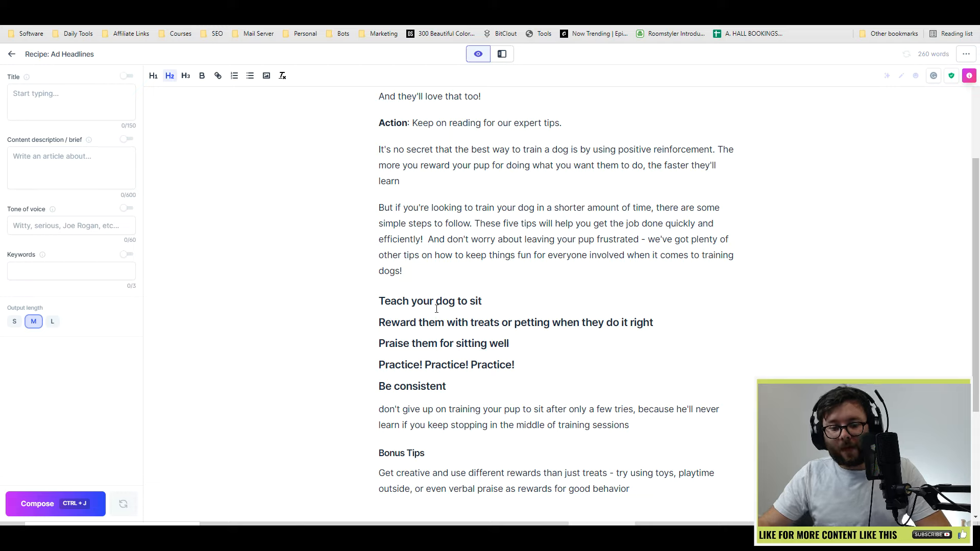
Add the instruction line "Write a paragraph about the topic above" under the "Teach your dog to sit" heading.
click(432, 386)
scroll(539, 332, up, 1)
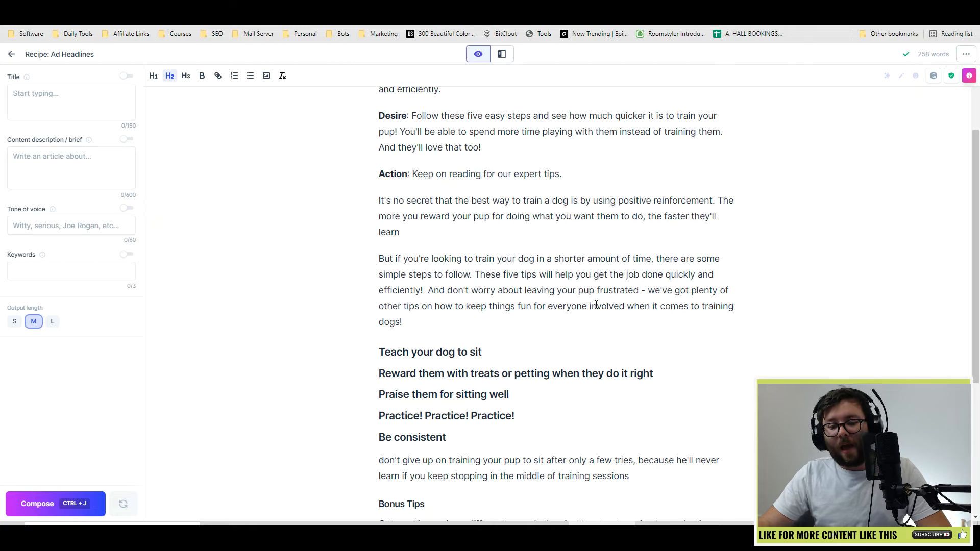
scroll(596, 305, down, 2)
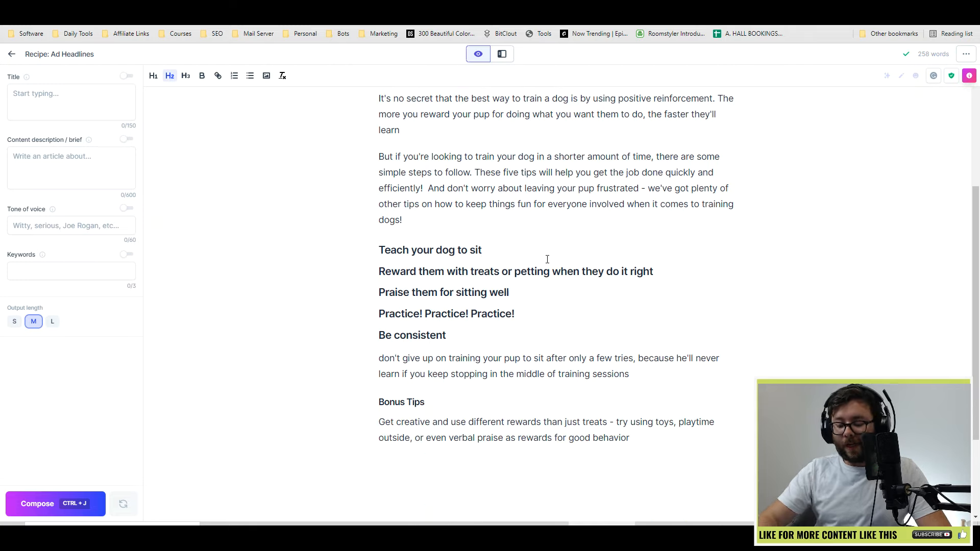
key(Return)
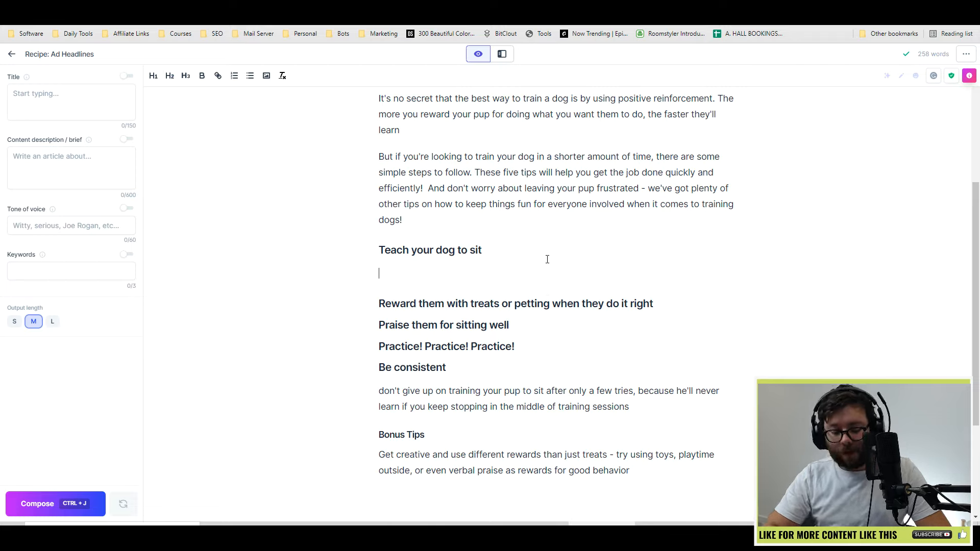
text(We)
key(BackSpace)
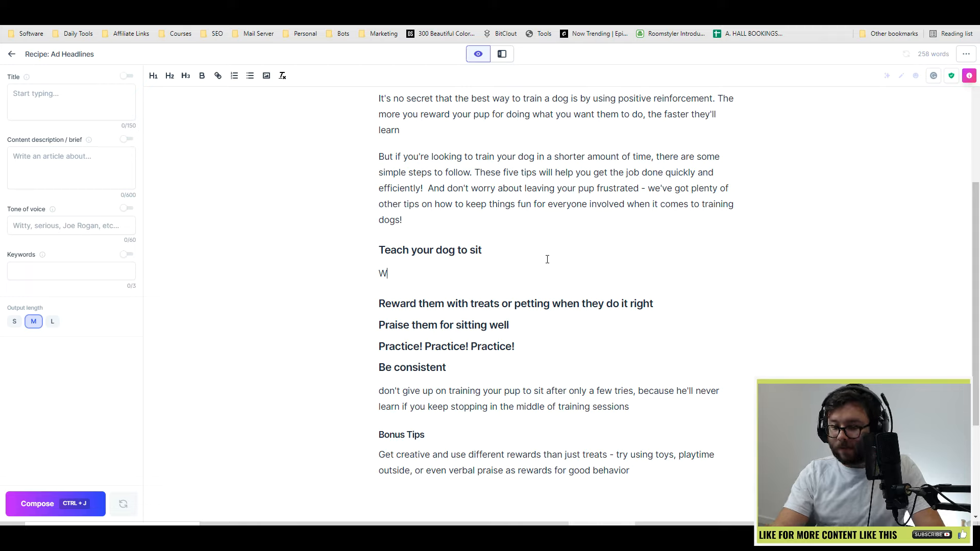
text(rite a)
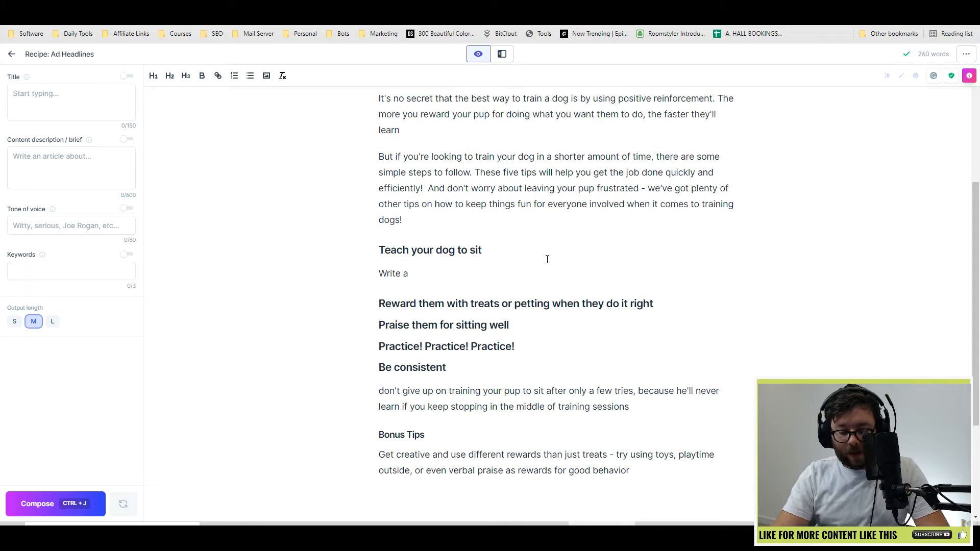
text( paragpah)
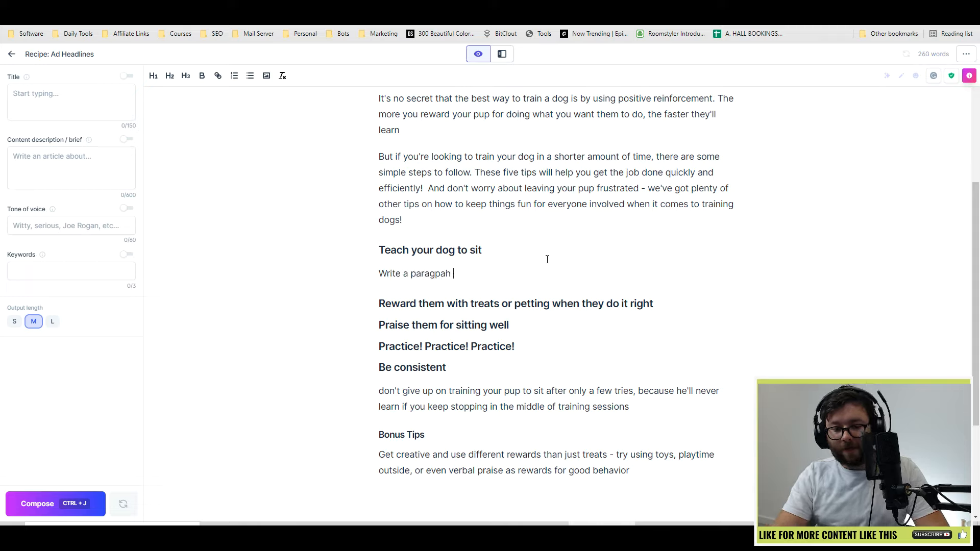
key(BackSpace)
key(BackSpace)
key(BackSpace)
text(ath)
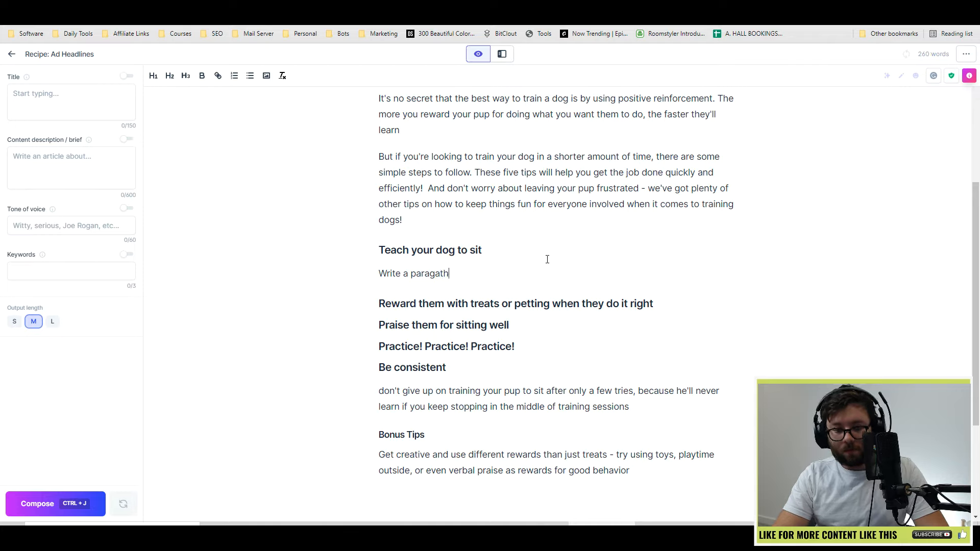
key(BackSpace)
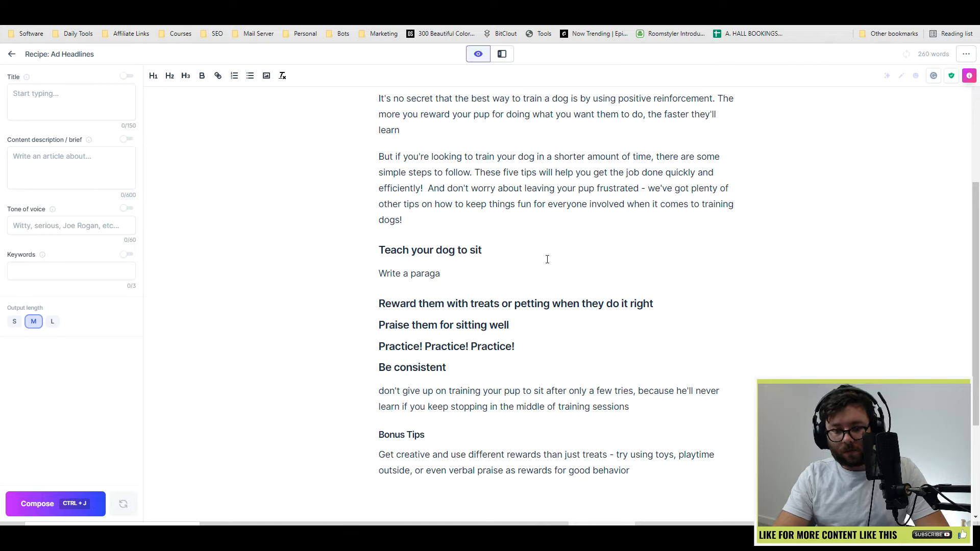
key(BackSpace)
text(raph )
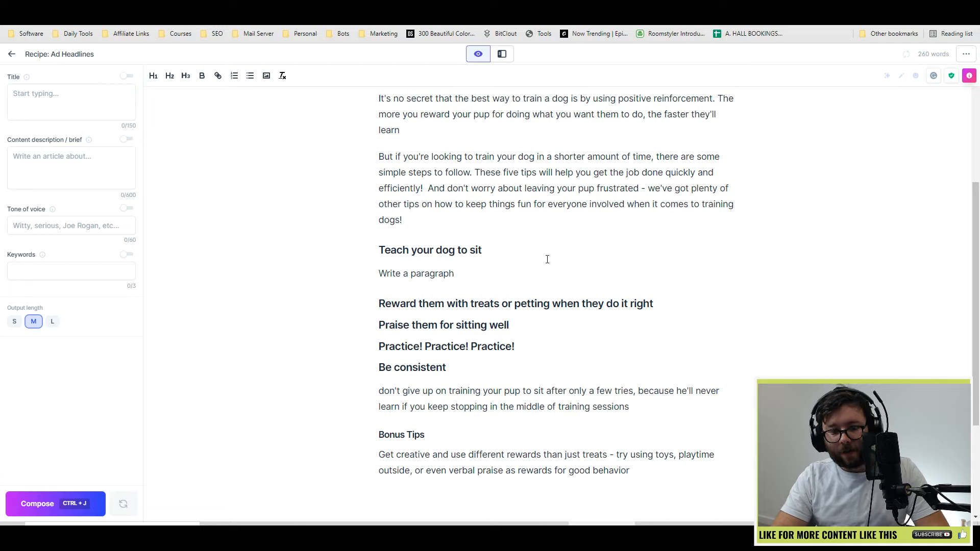
text(and)
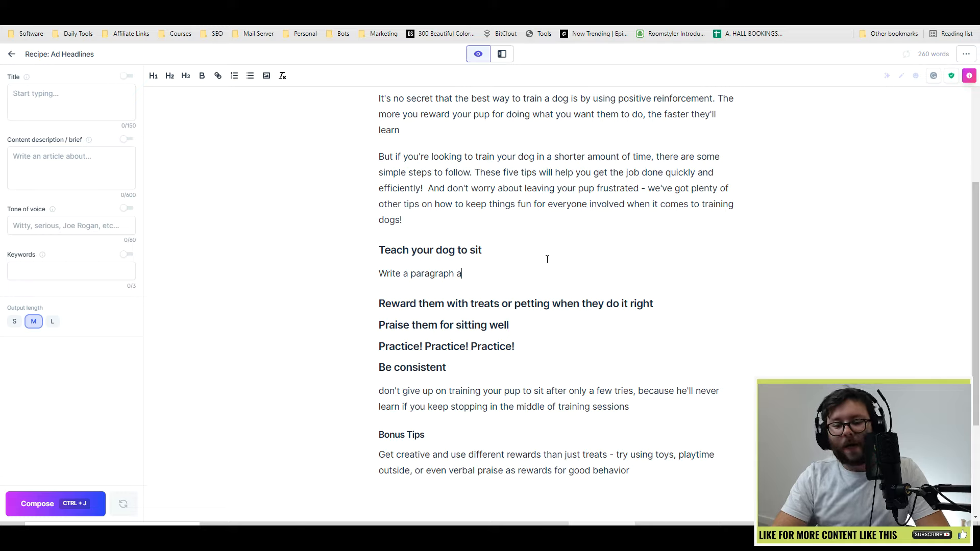
key(BackSpace)
key(BackSpace)
text(bout the topi)
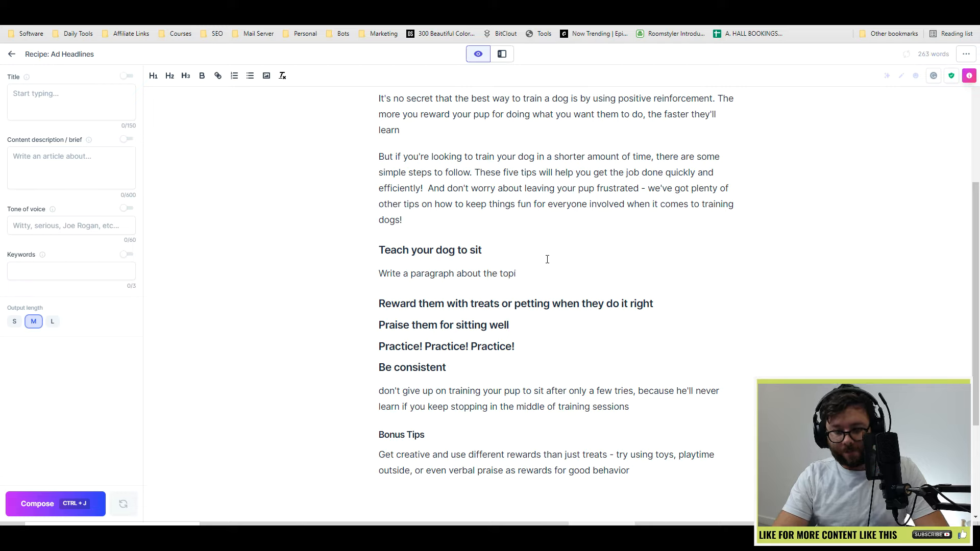
text(c above)
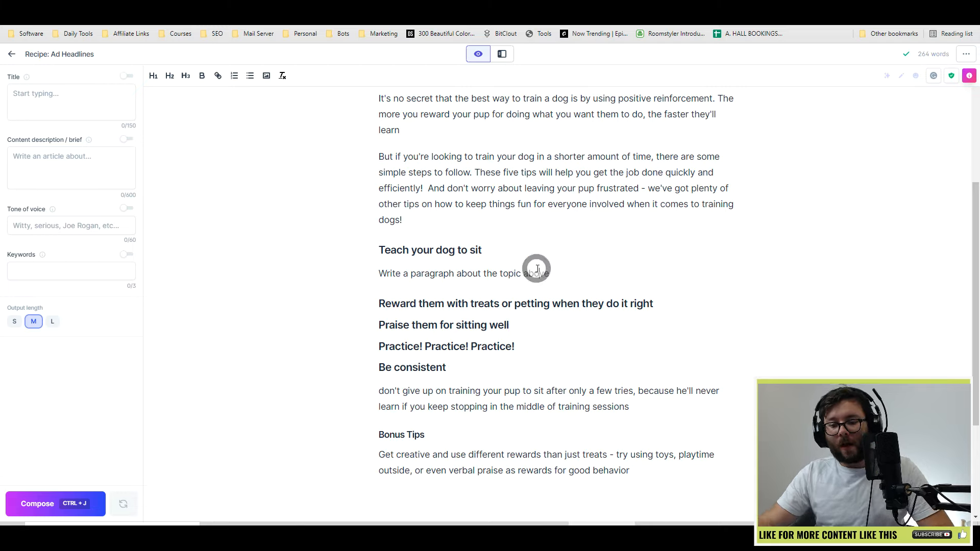
Run the "topic above" instruction line as a command, review the generated paragraph, and undo the generation.
triple_click(536, 269)
click(593, 267)
triple_click(593, 268)
key(ctrl+j)
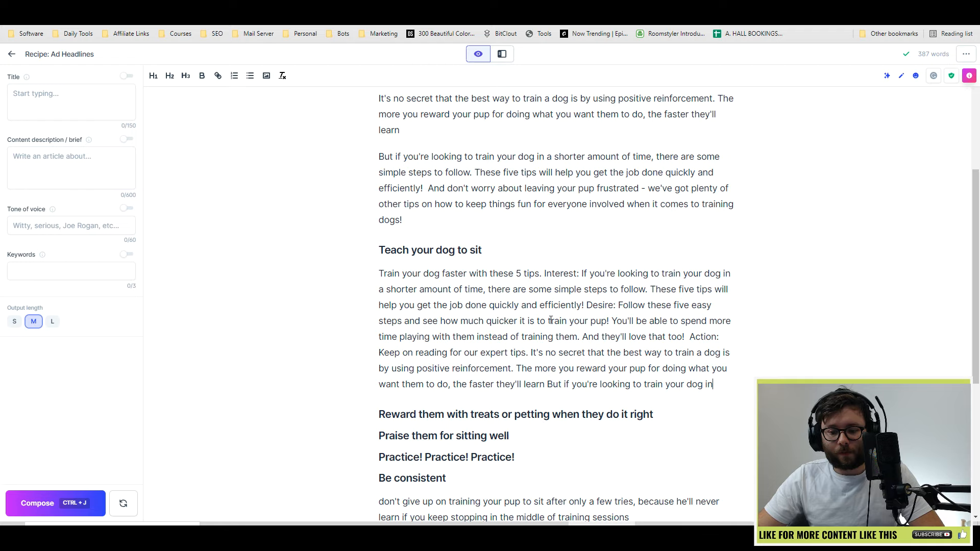
click(704, 370)
drag(713, 383, 307, 310)
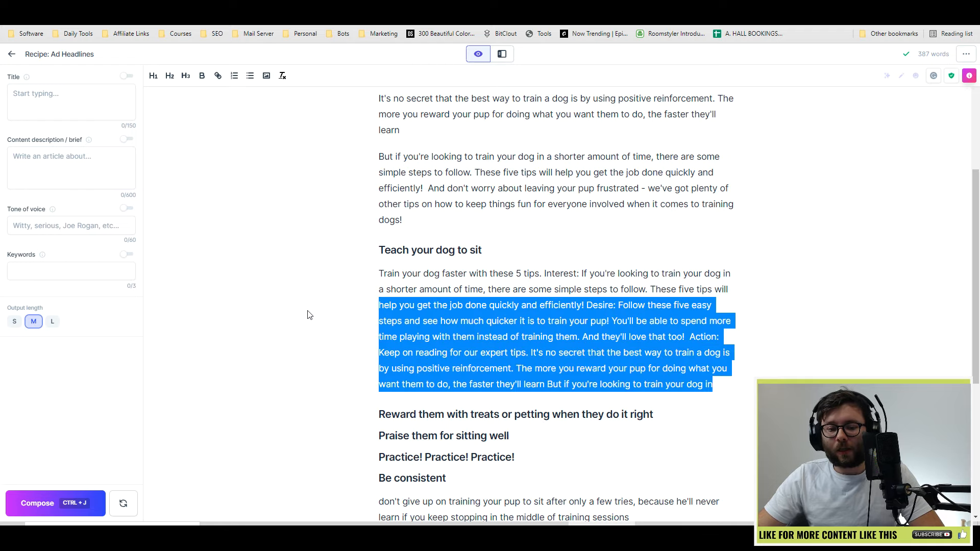
click(506, 311)
key(ctrl+z)
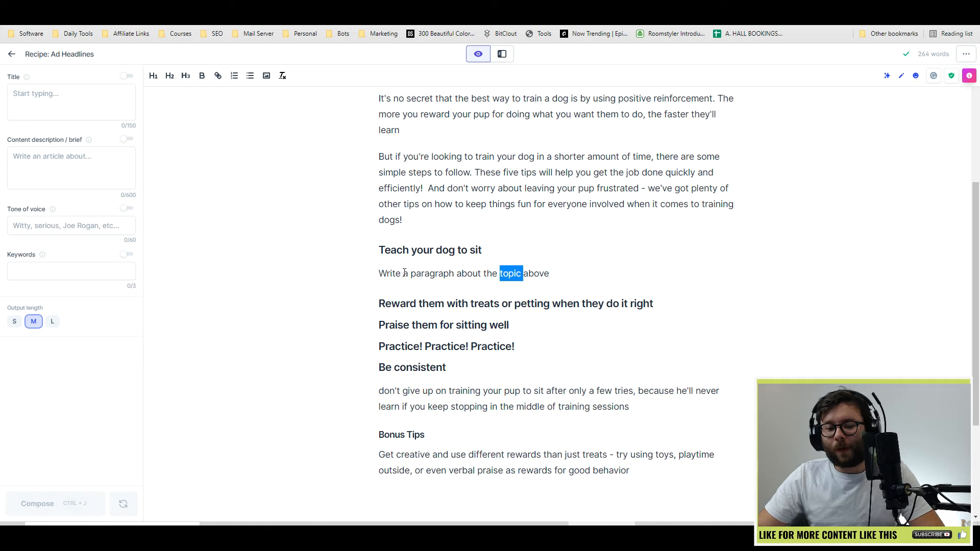
Replace the word "topic" with "title" in the instruction line under "Teach your dog to sit".
click(403, 273)
double_click(504, 273)
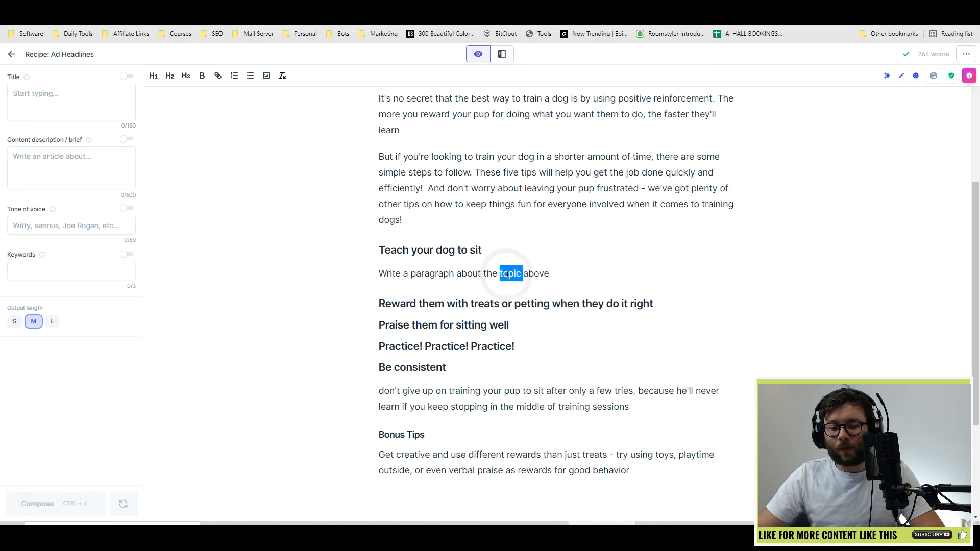
text(title)
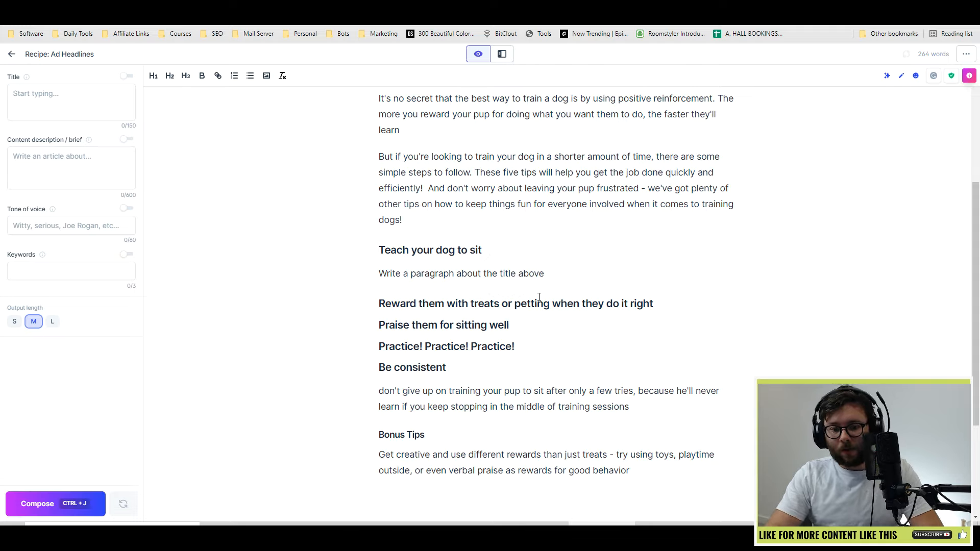
Run the "title above" instruction line as a command, review the generated text, and undo the generation.
click(578, 277)
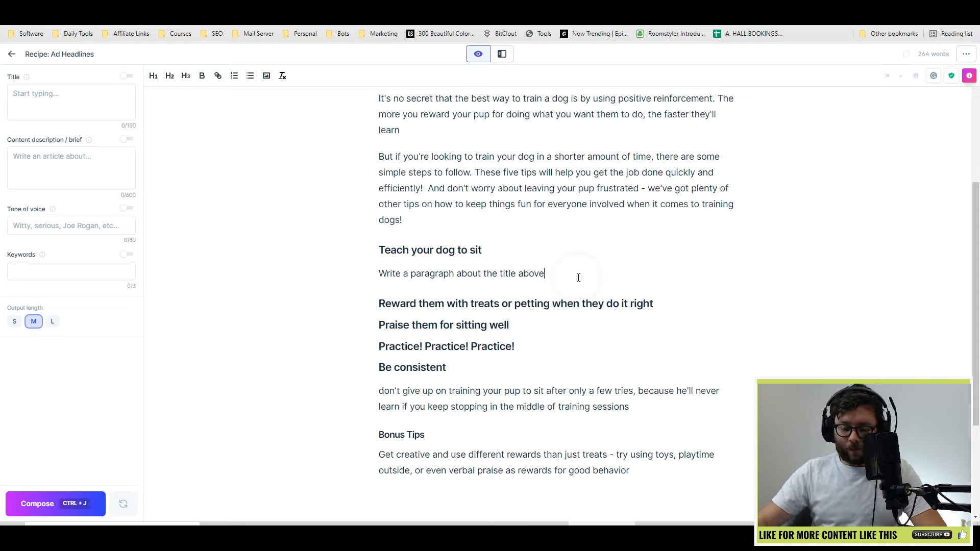
key(shift+Home)
key(ctrl+j)
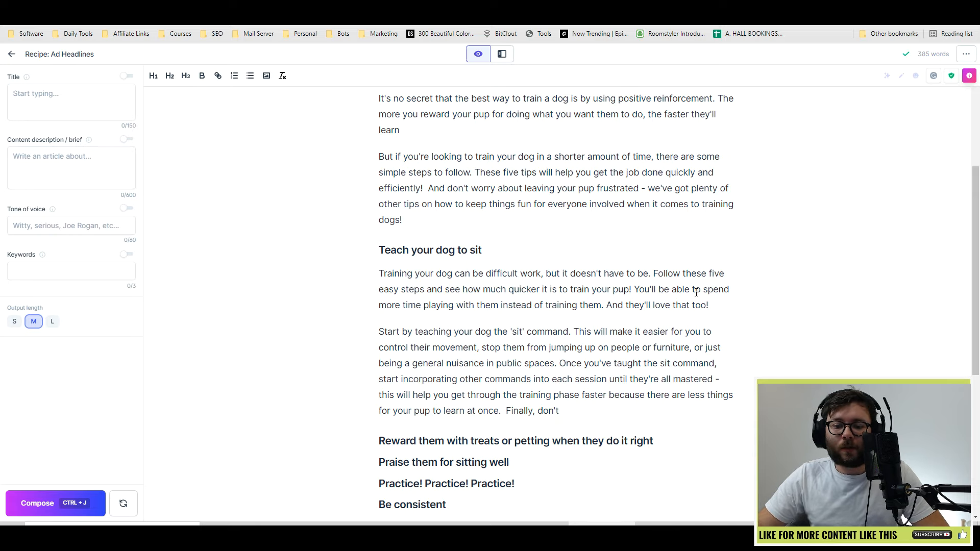
scroll(637, 304, down, 1)
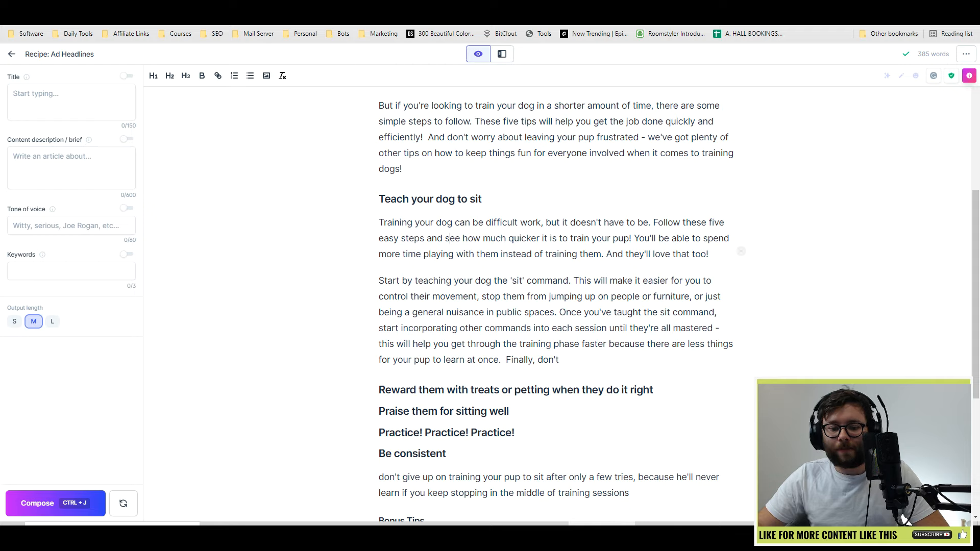
drag(739, 248, 434, 240)
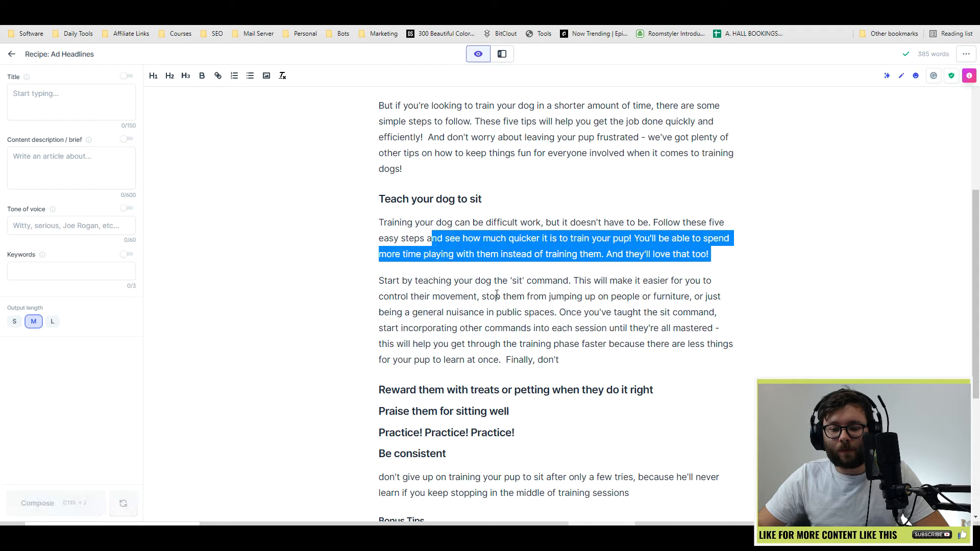
click(605, 354)
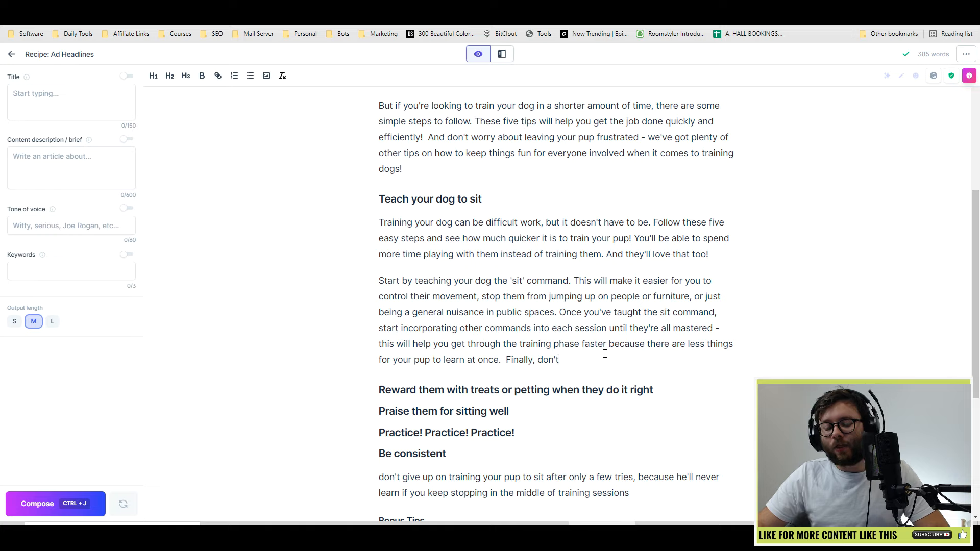
key(ctrl+z)
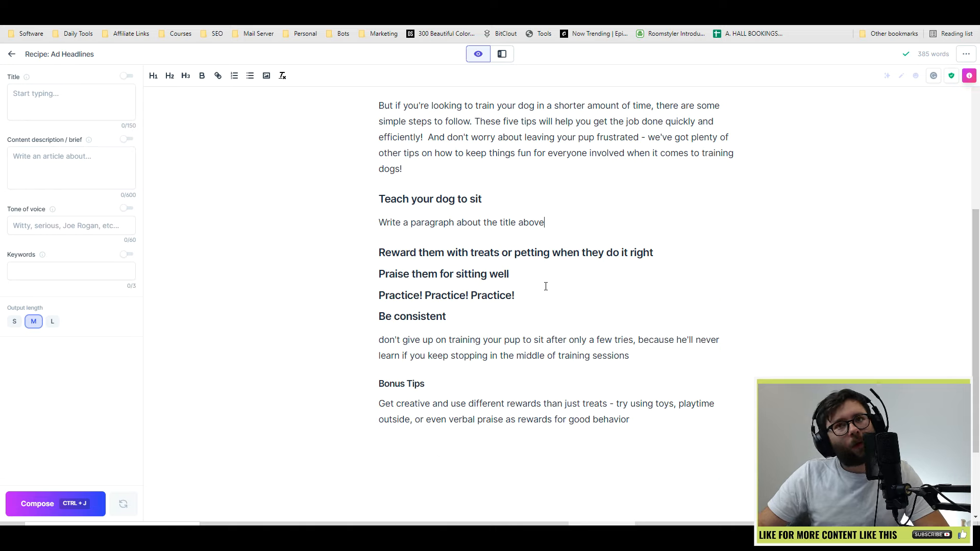
triple_click(494, 222)
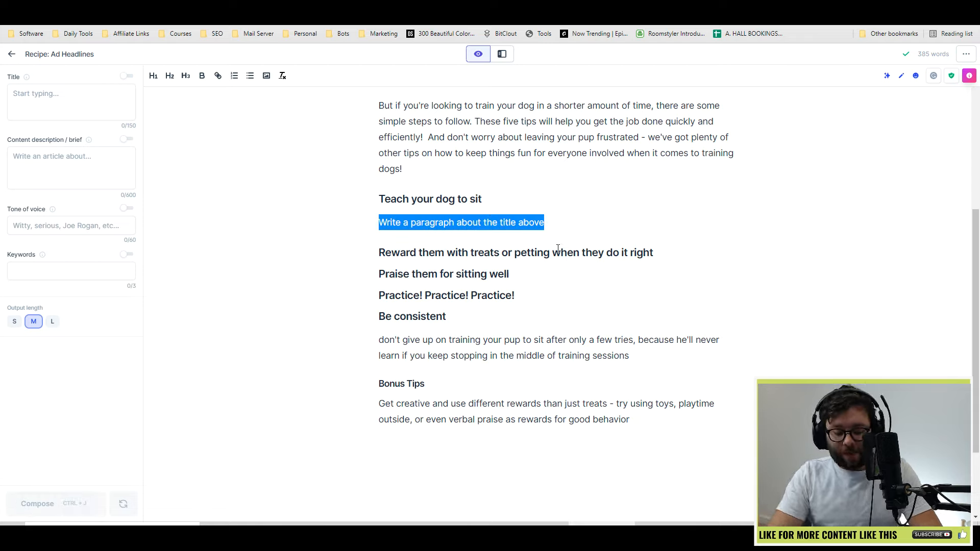
text(wr)
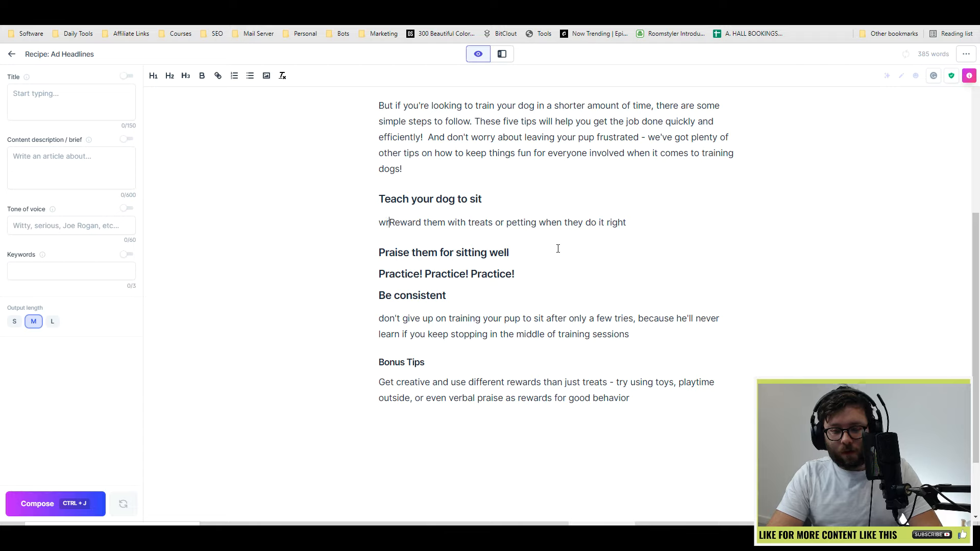
click(302, 229)
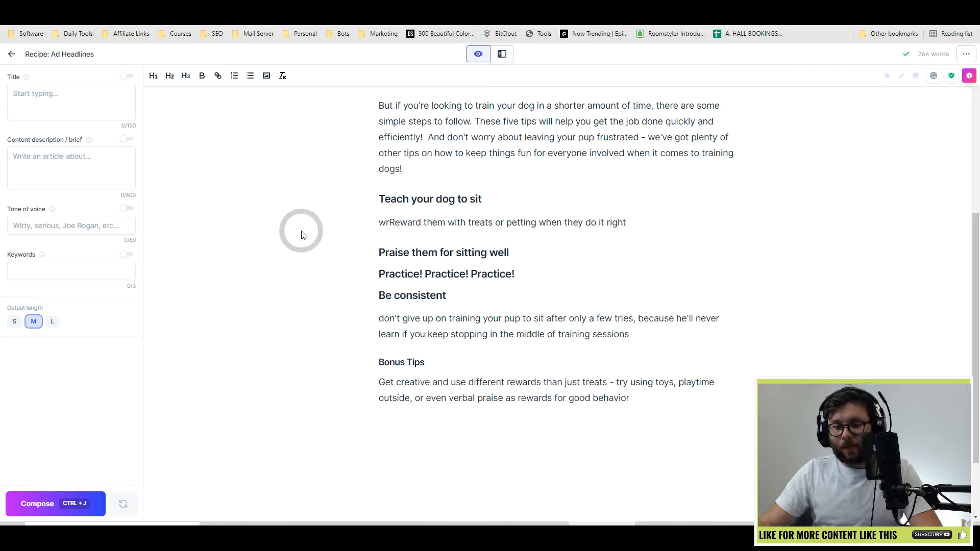
triple_click(406, 223)
text(write aPraise them for sitting well)
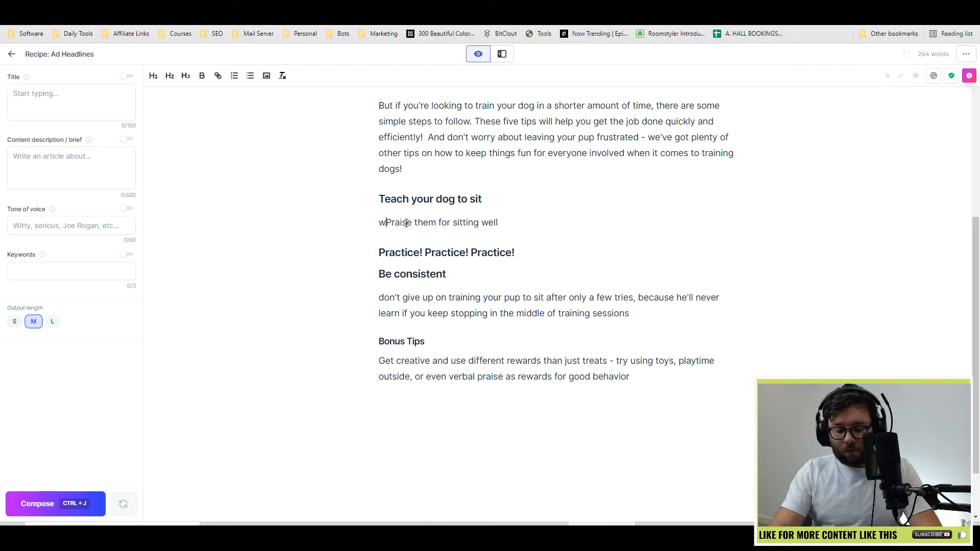
key(ctrl+z)
triple_click(462, 222)
text(W)
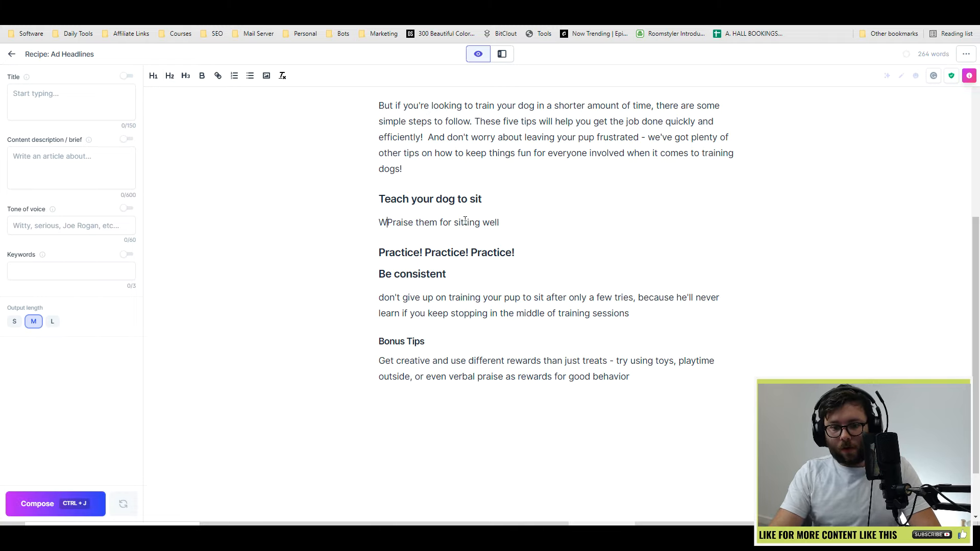
key(ctrl+z)
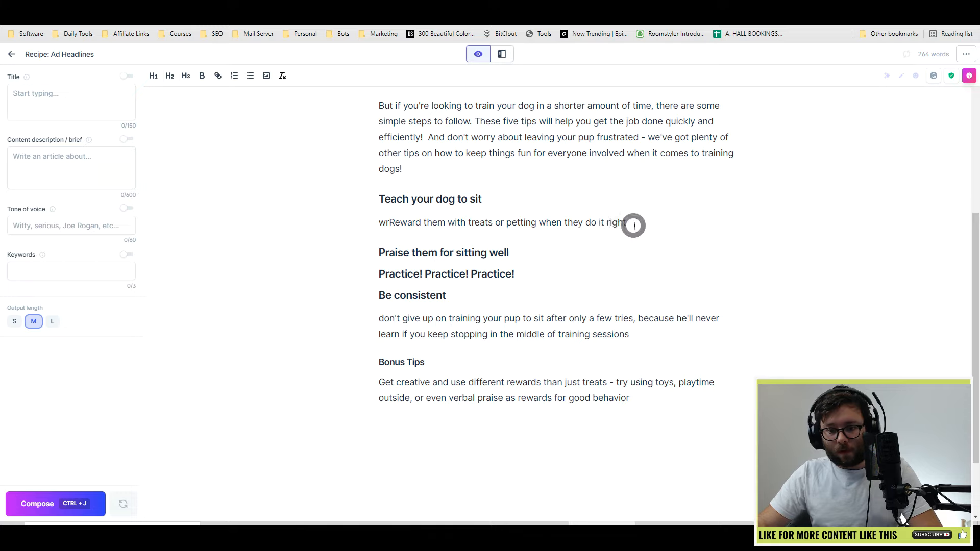
Replace the line under "Teach your dog to sit" with "Write a quora answer to the question how to teach your dog to sit".
triple_click(377, 227)
text(W)
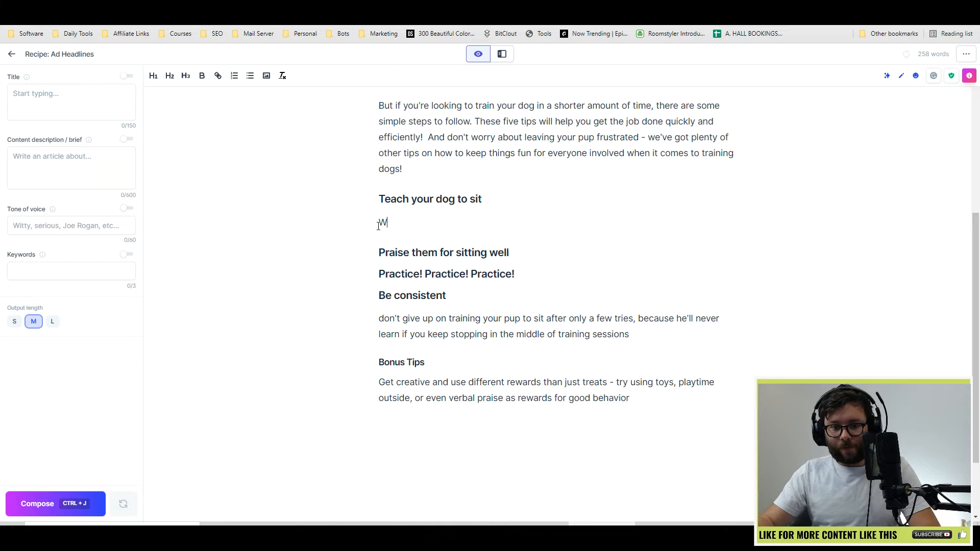
text(rite a quo)
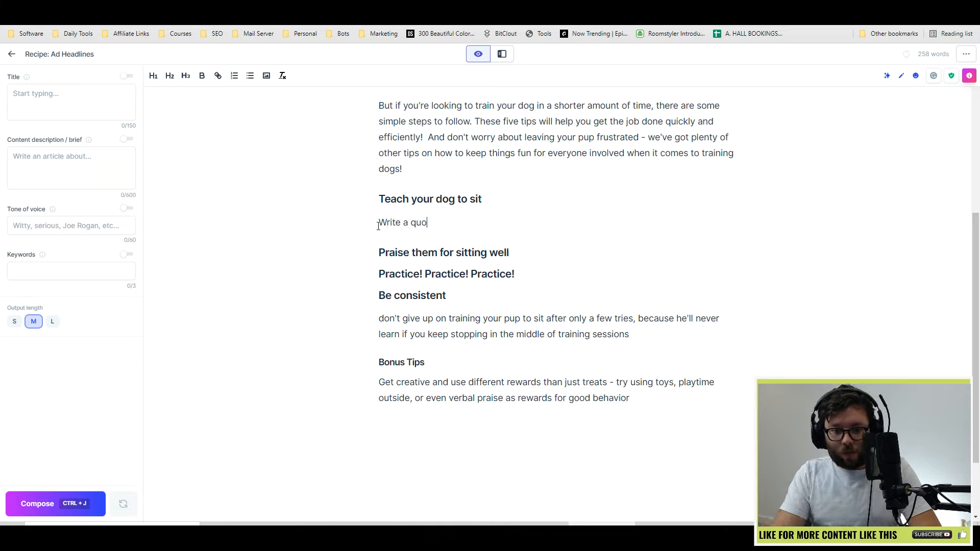
text(ra answer to t)
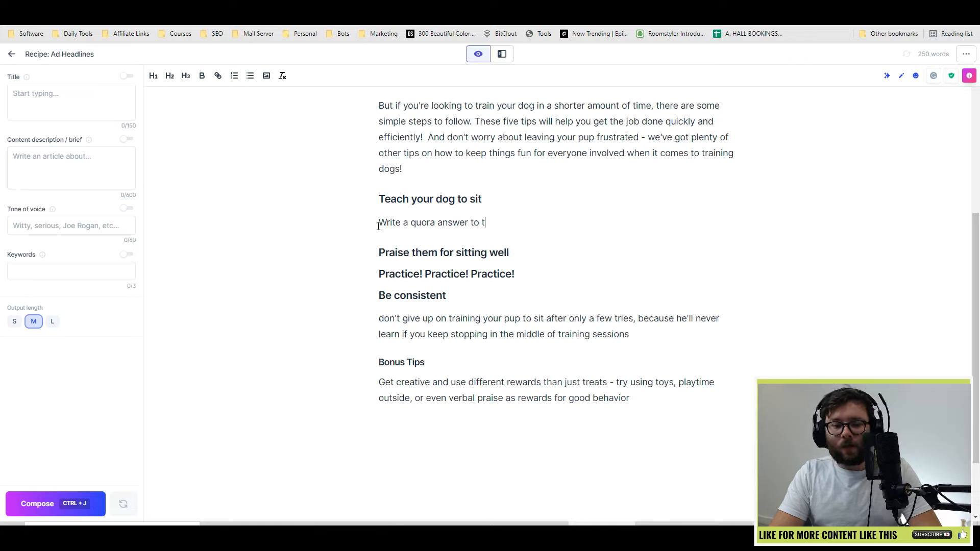
text(he question )
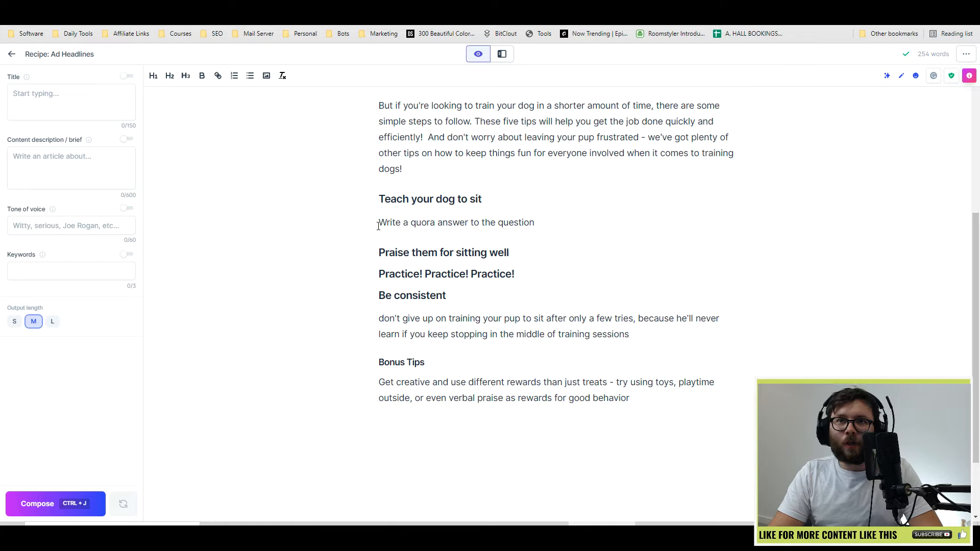
text(how t)
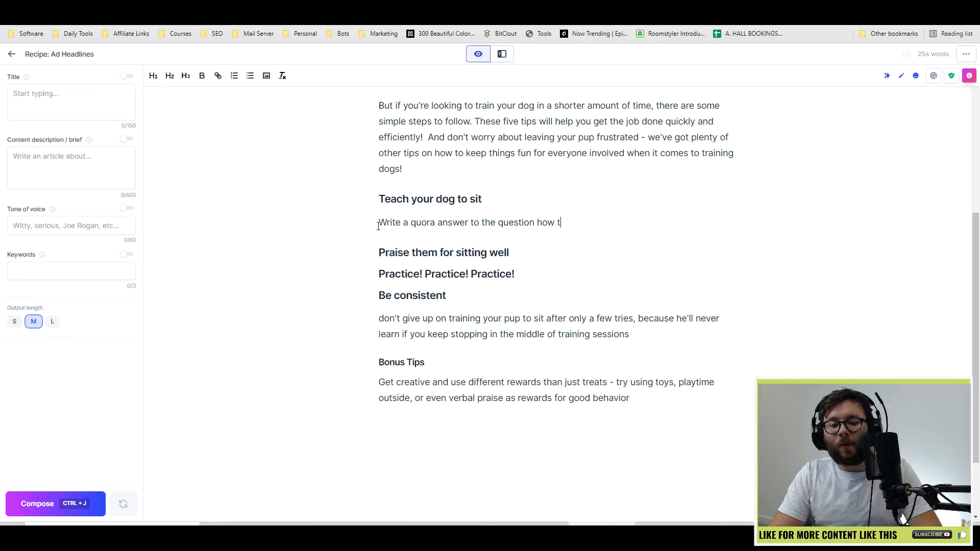
text(o teach your )
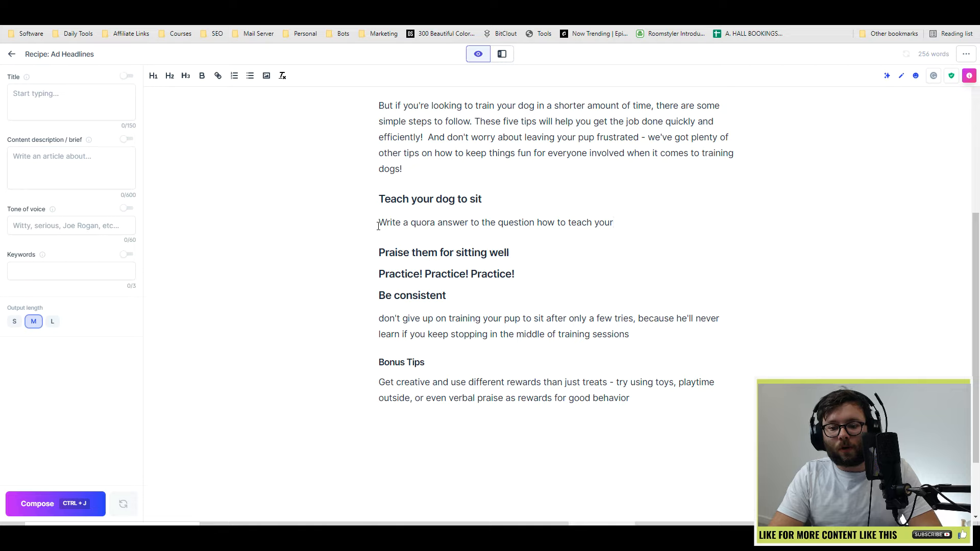
text(dog to sit)
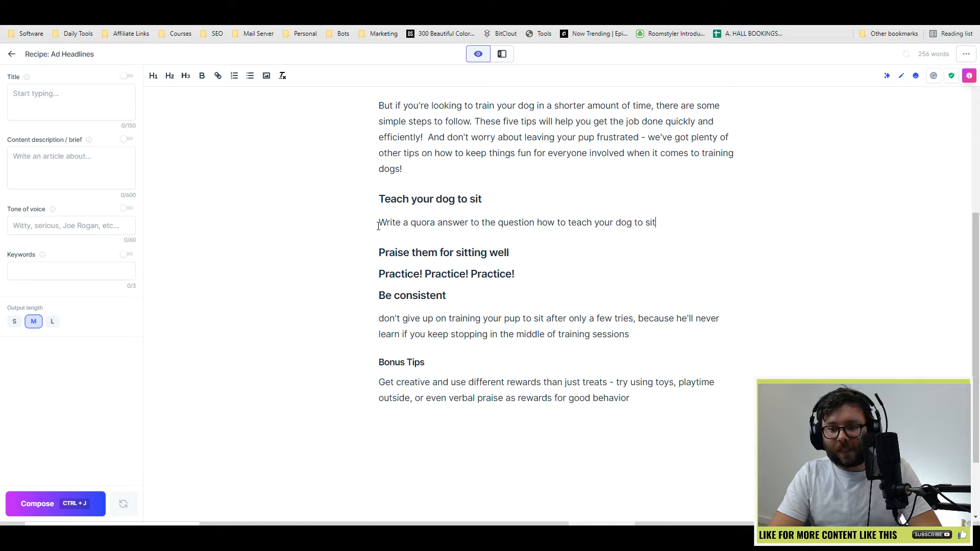
Run the Quora-answer instruction under "Teach your dog to sit" as a command and review the generated paragraph.
key(shift+Home)
key(ctrl+j)
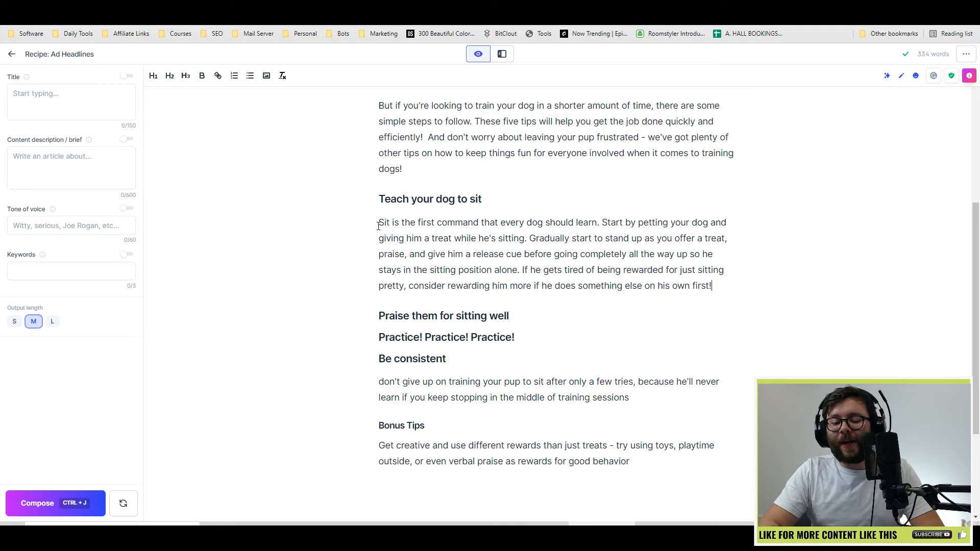
click(456, 252)
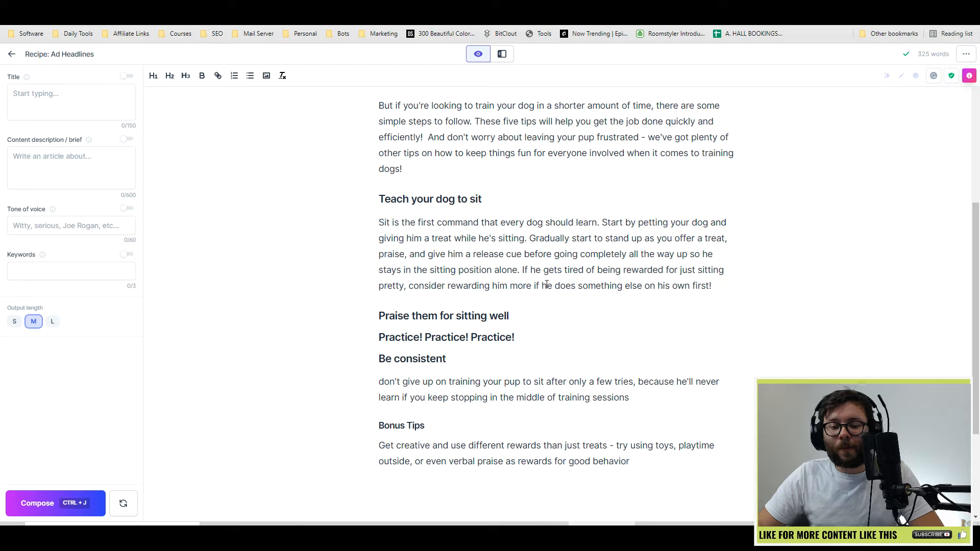
click(723, 282)
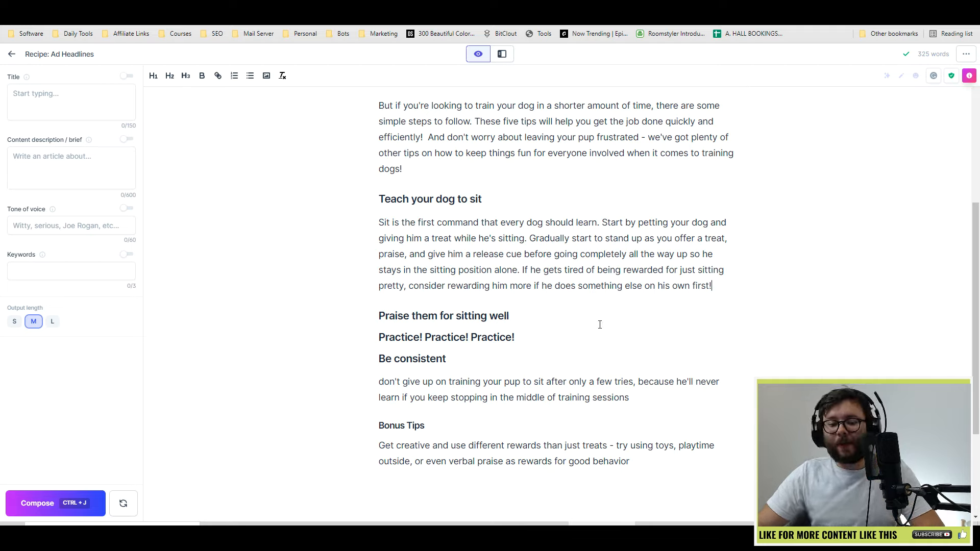
Add the instruction "Write a quora answer about the importance of praising a dog when they do a good thing" under the "Praise them for sitting well" heading.
click(629, 319)
key(Return)
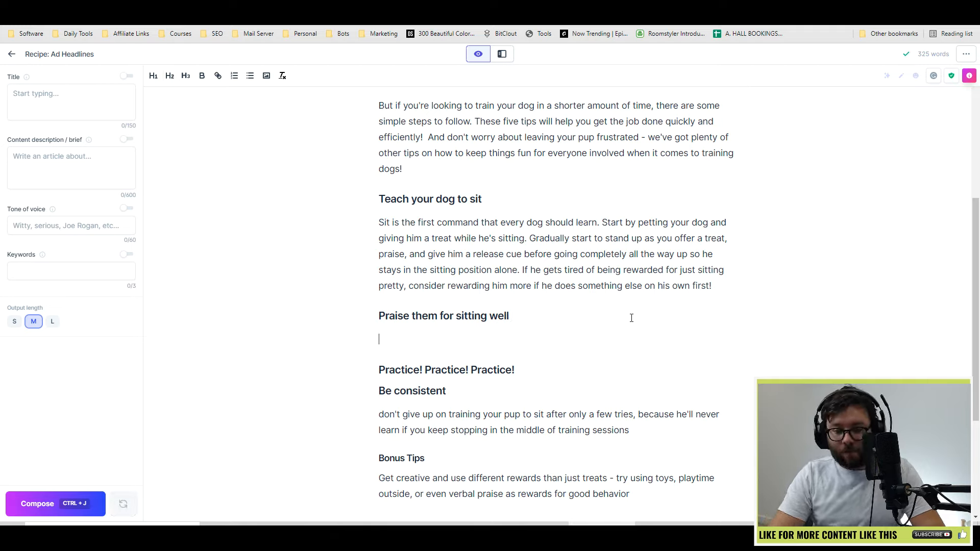
text(Write a paragraph about the topic above)
drag(550, 340, 410, 341)
text(quora)
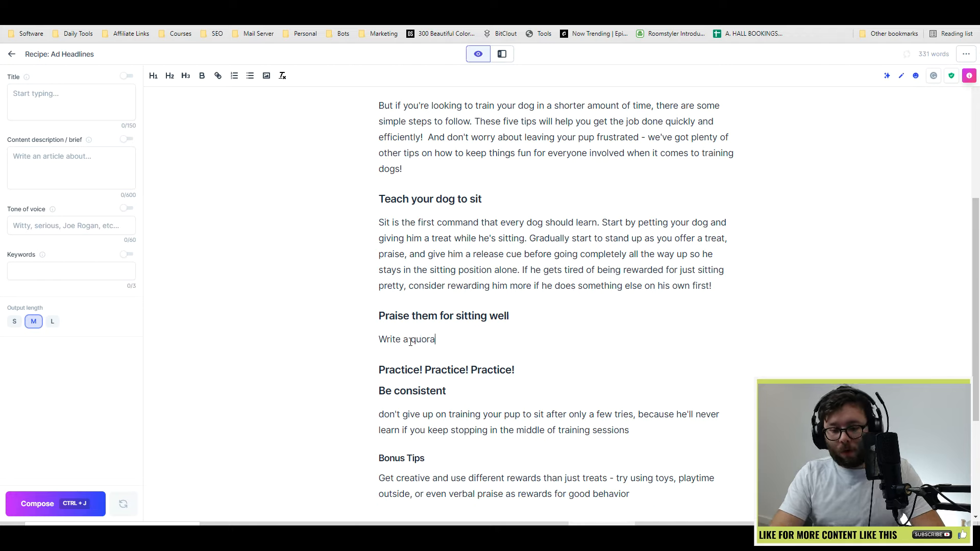
text( answer abo)
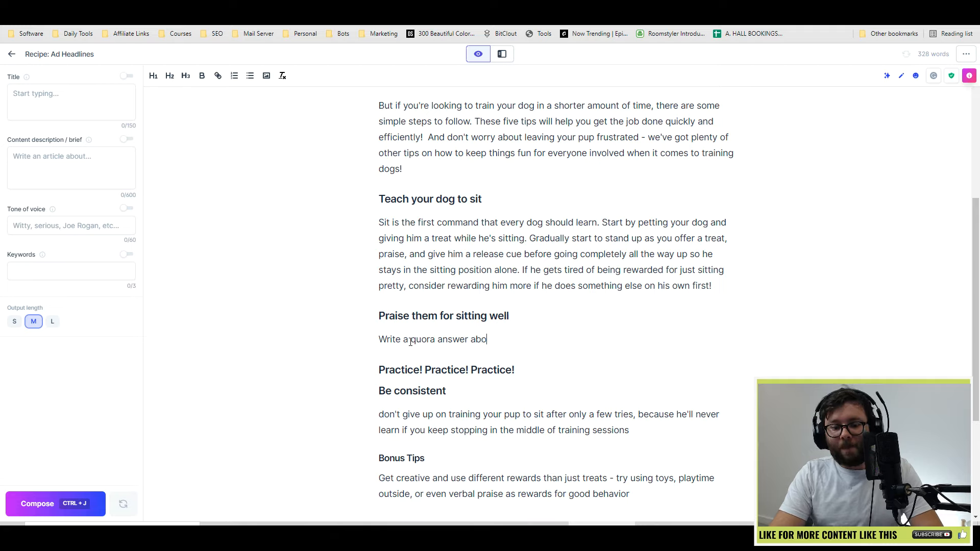
text(ut the im)
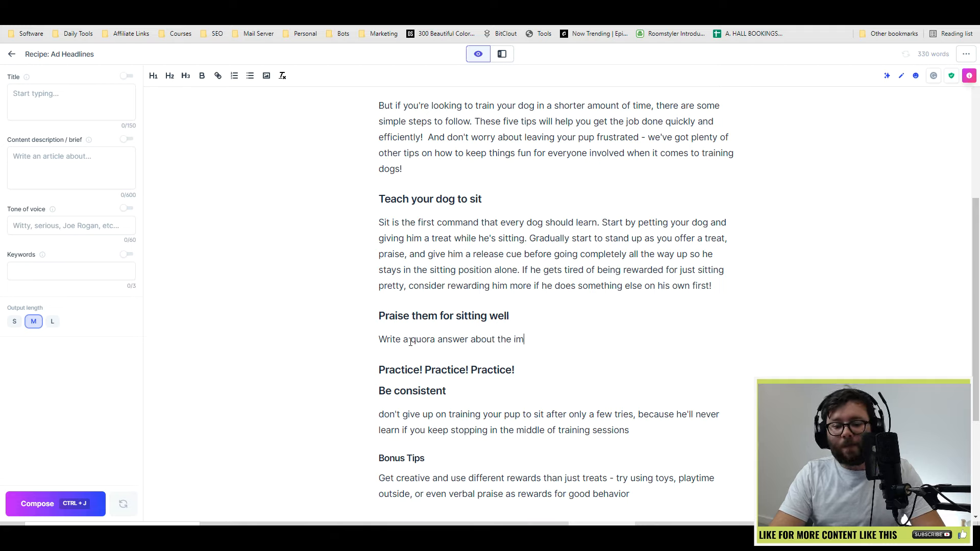
text(portance )
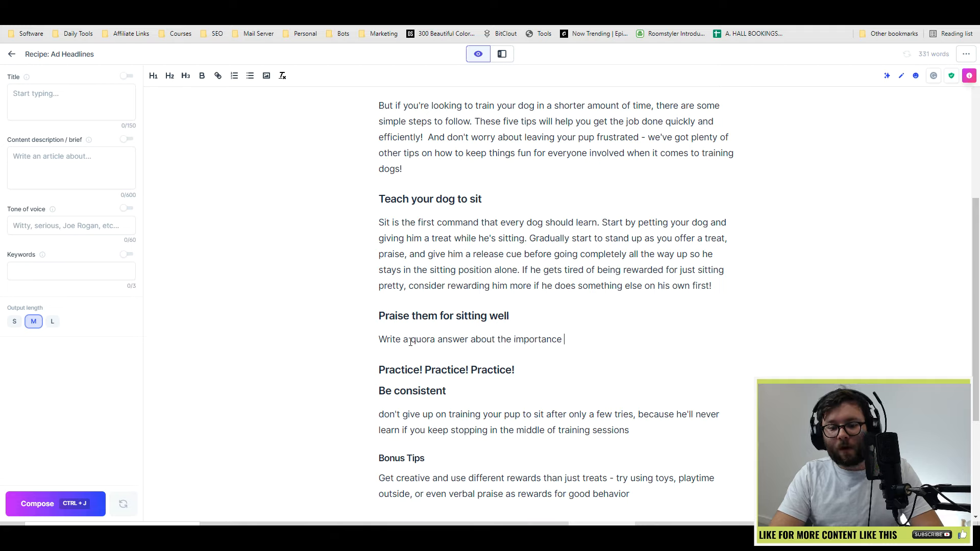
text(of praising a)
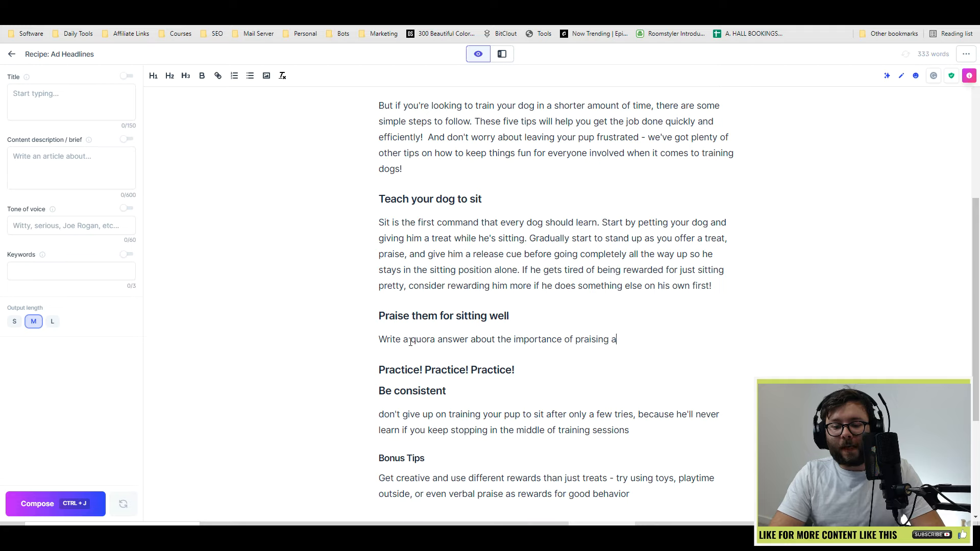
text( dog whe)
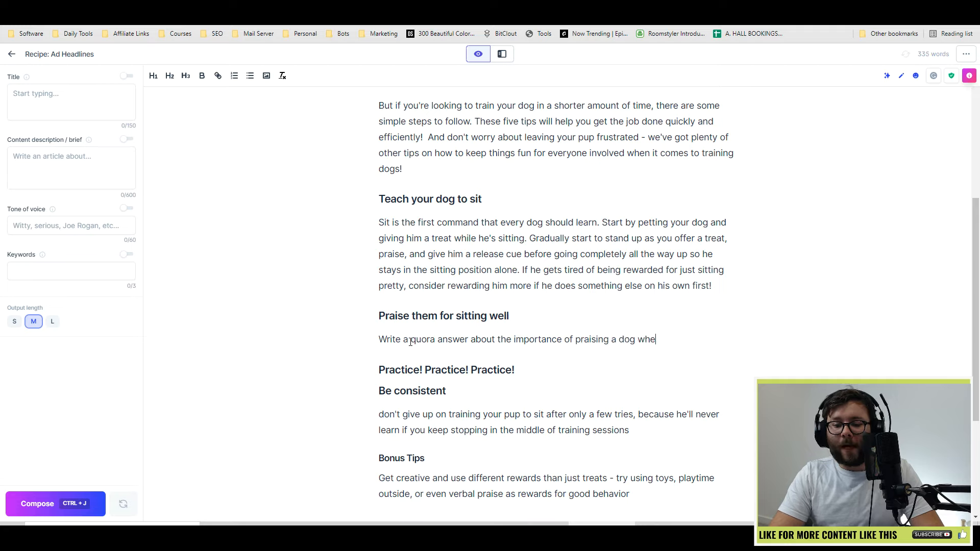
text(n they do a good)
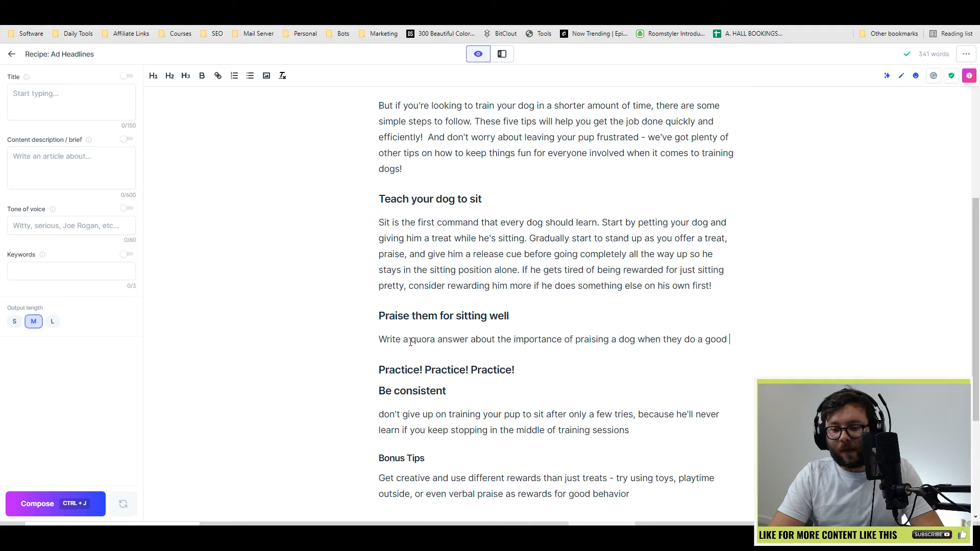
text( thing)
Run the instruction under "Praise them for sitting well" as a command and review the generated paragraphs.
triple_click(431, 351)
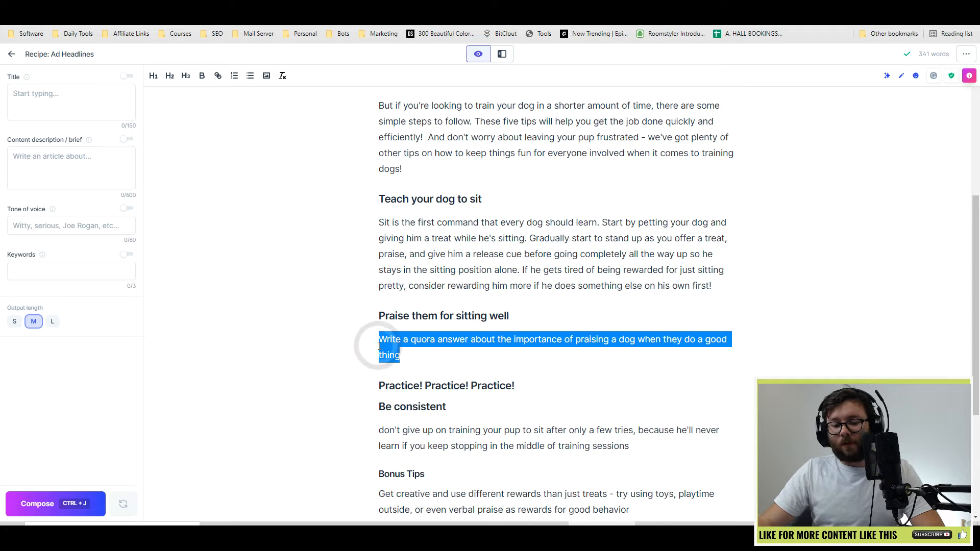
key(ctrl+j)
key(ctrl+z)
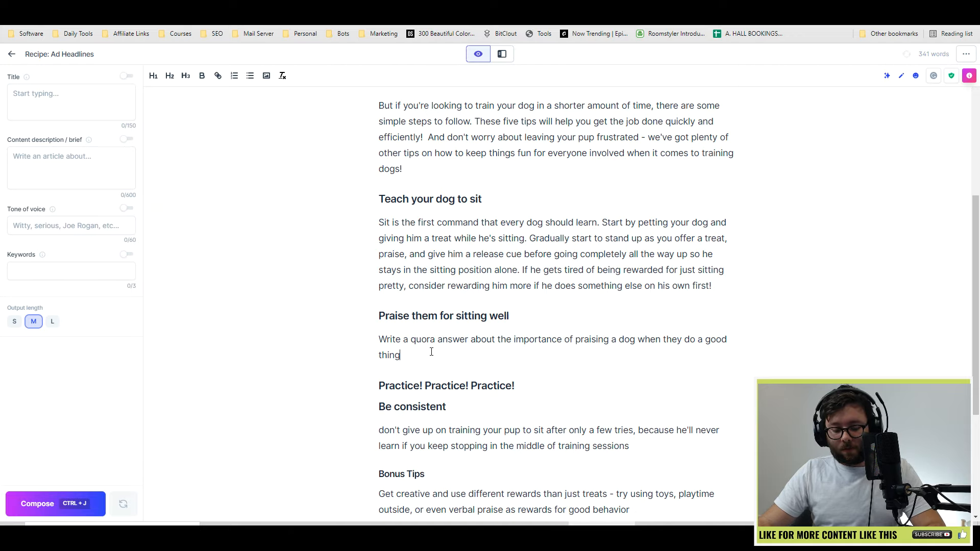
triple_click(389, 346)
key(ctrl+j)
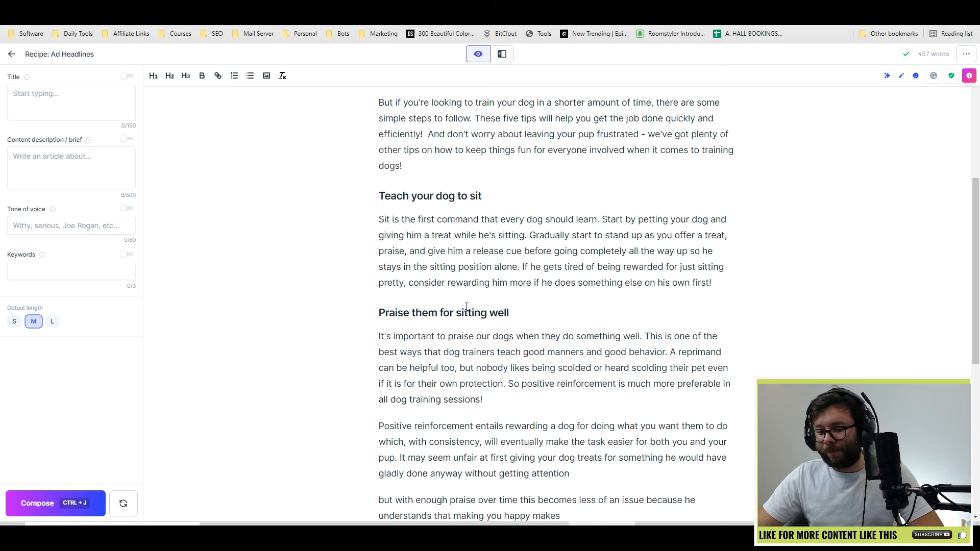
scroll(398, 300, down, 2)
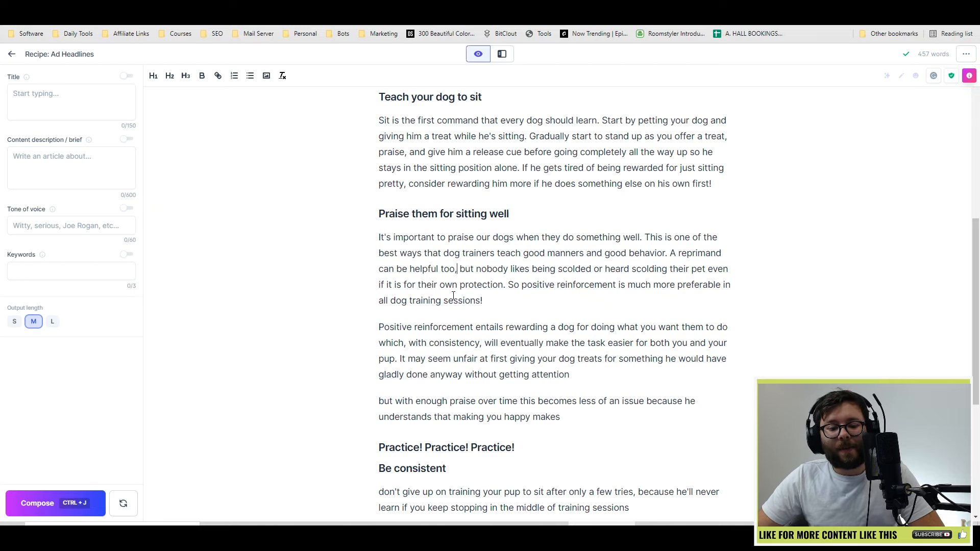
click(498, 307)
scroll(499, 306, down, 1)
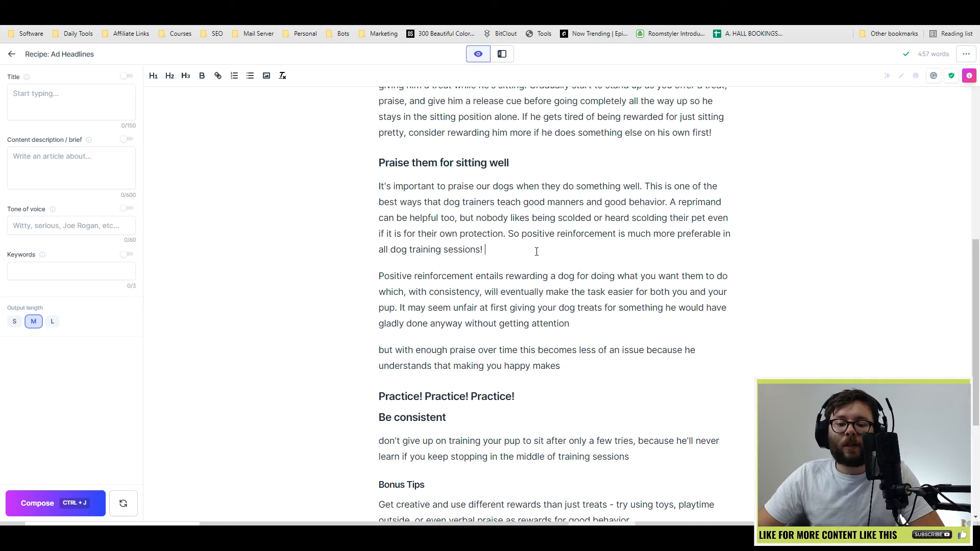
scroll(537, 251, down, 1)
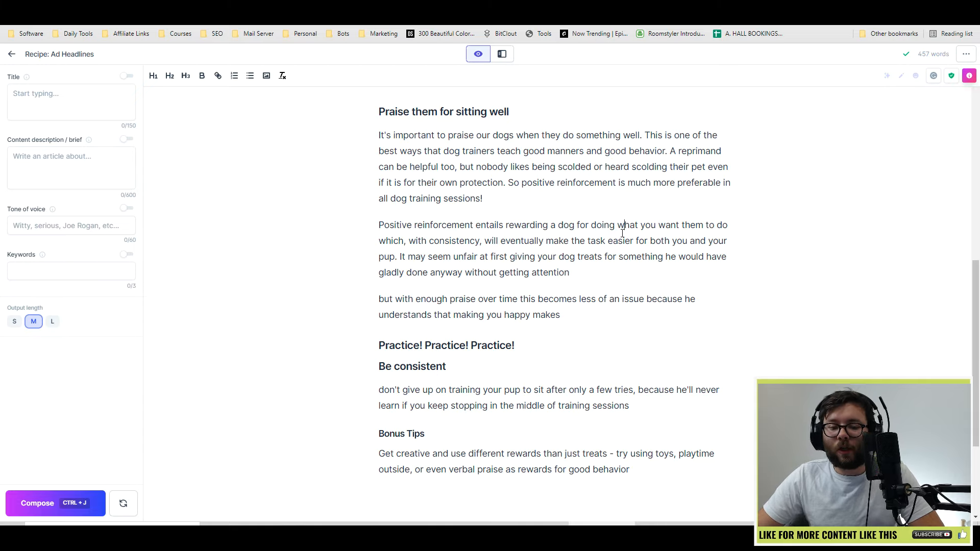
scroll(623, 233, down, 1)
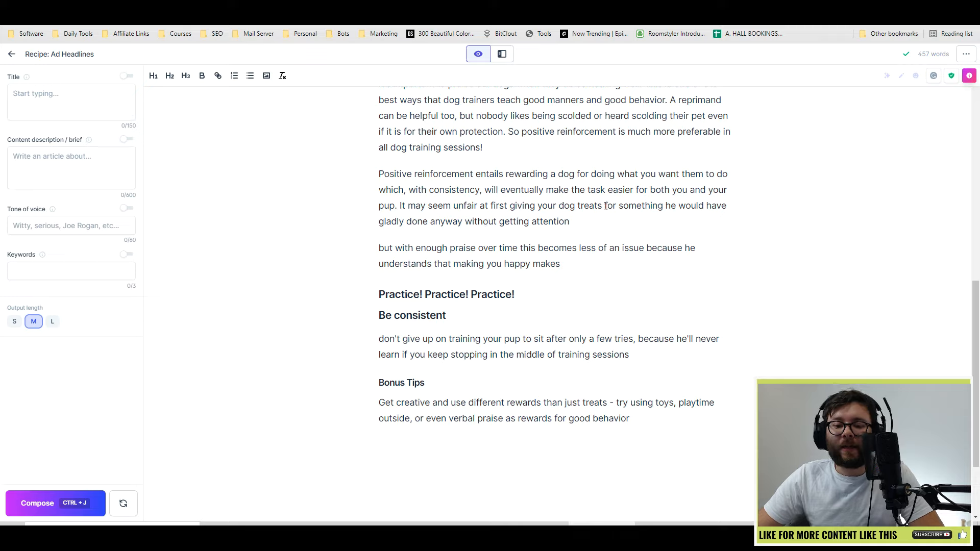
Join the fragment starting "but with enough praise over time" to the preceding paragraph and place the cursor at the end of the merged text.
click(468, 200)
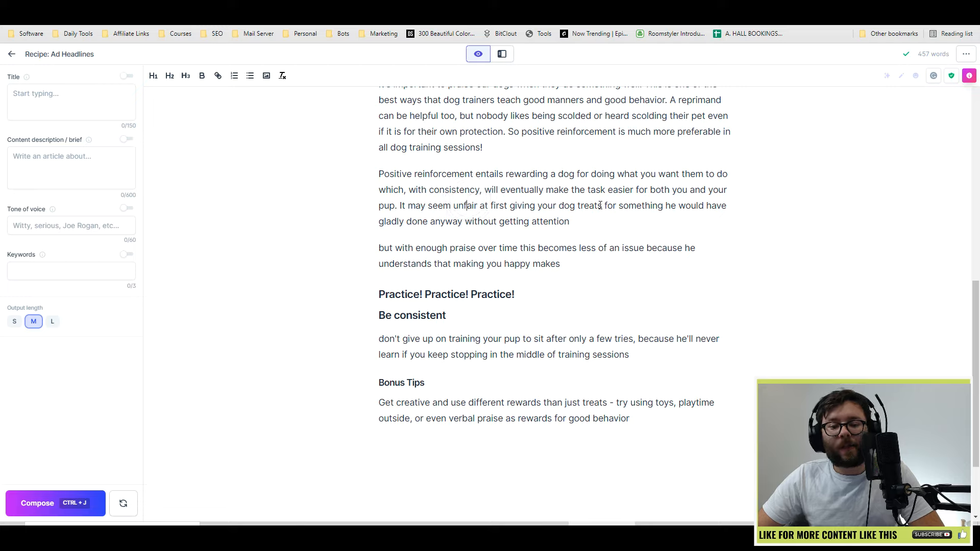
click(580, 226)
click(380, 248)
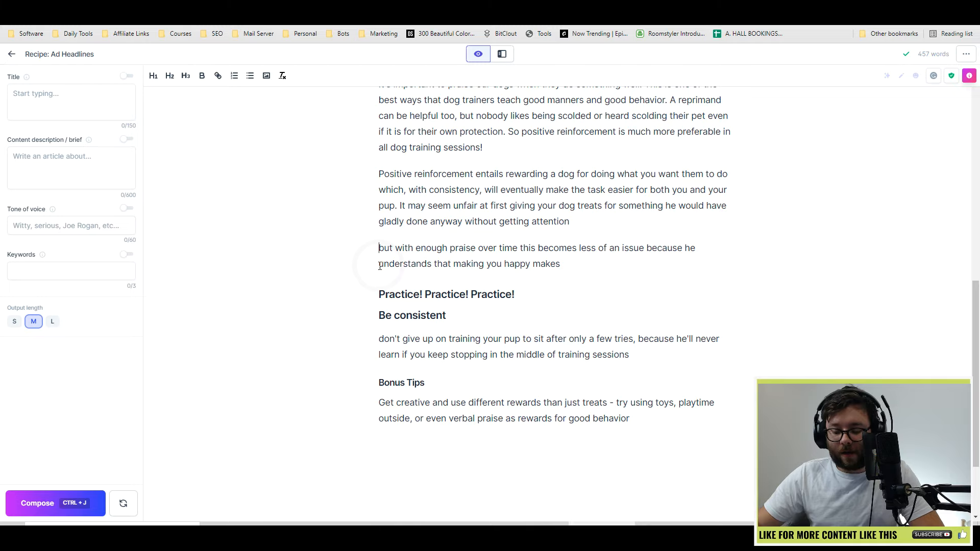
key(BackSpace)
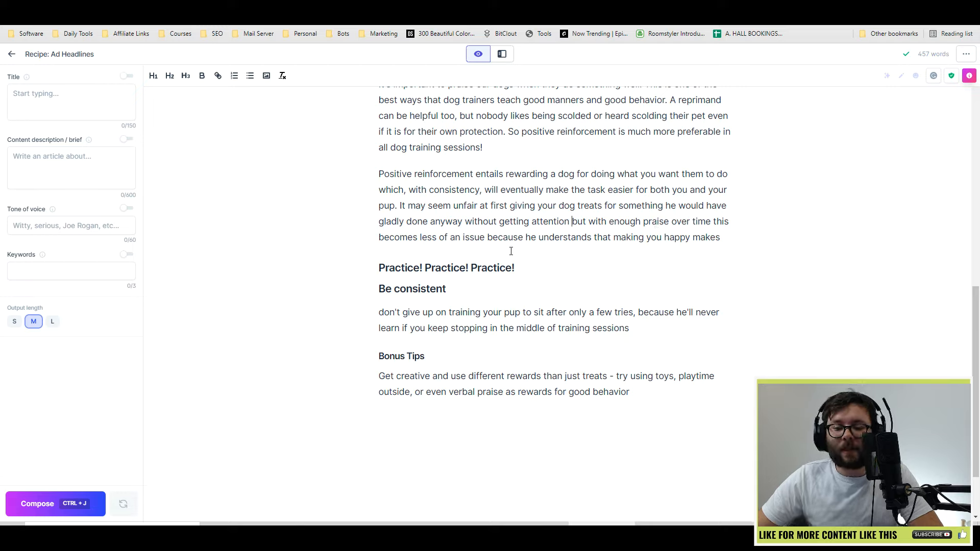
click(727, 240)
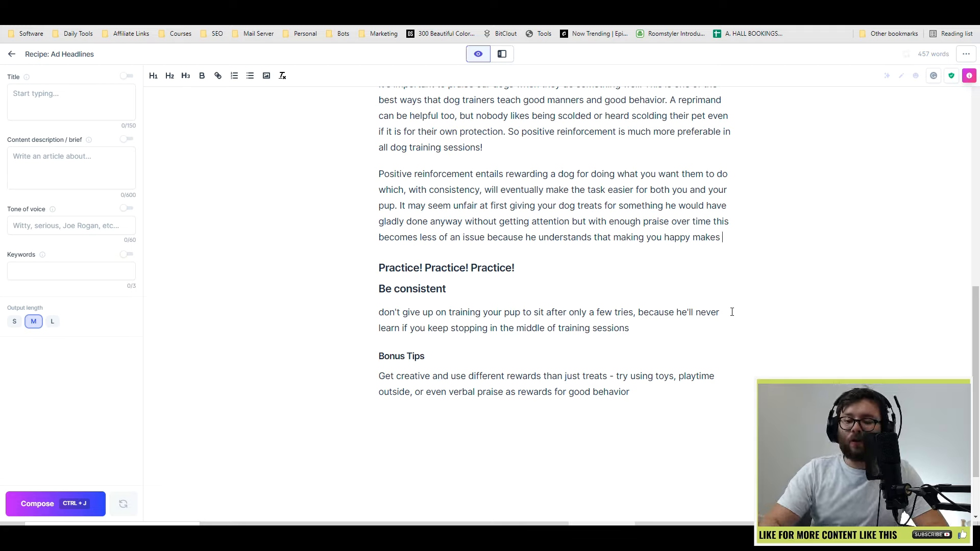
Compose the ending of the praise section's last paragraph, and delete the extra generated text from "Praise them consistently" onward.
key(ctrl+j)
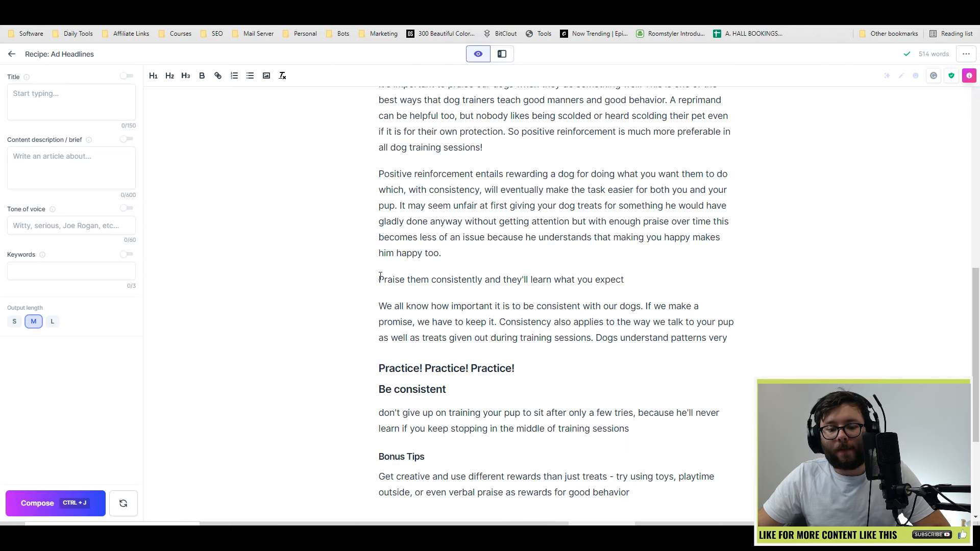
drag(716, 339, 313, 280)
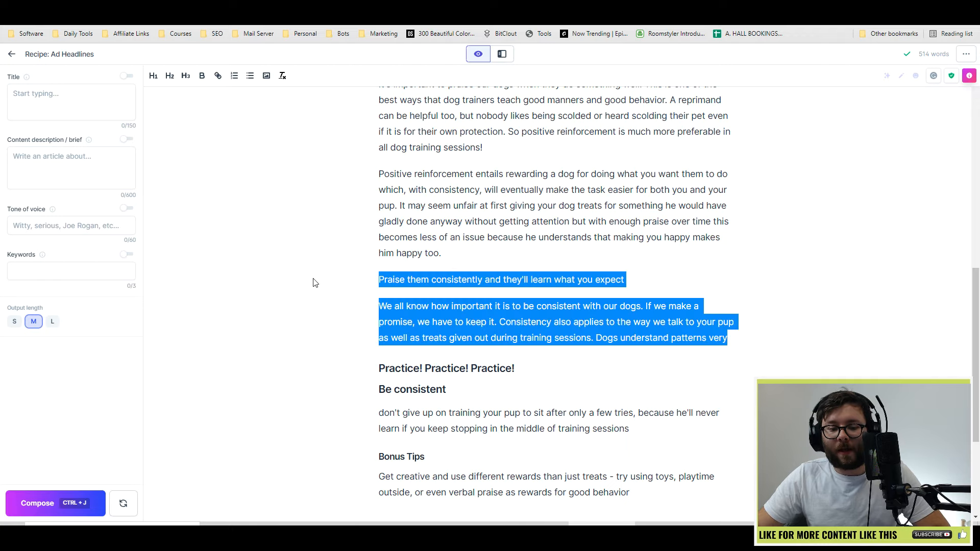
key(BackSpace)
key(BackSpace)
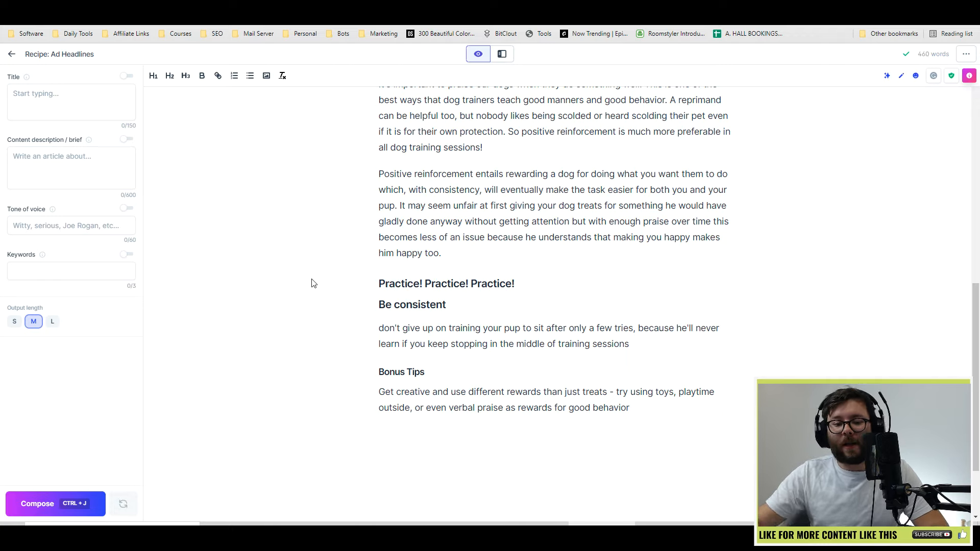
Add the instruction "Write a quora answer about the importance of practice in dog training" under the "Practice! Practice! Practice!" heading.
key(Return)
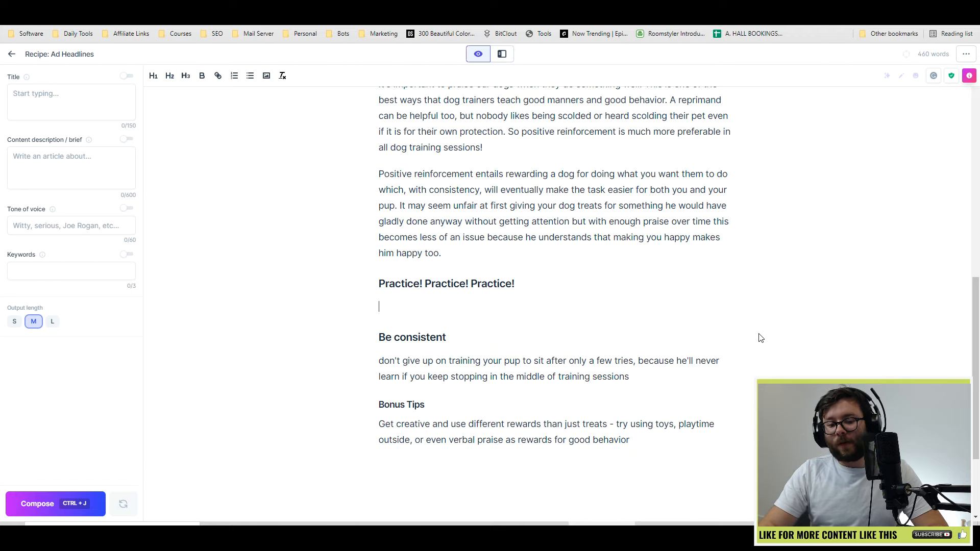
text(Write a quora answer about the importance of praising a dog when they do a good thing)
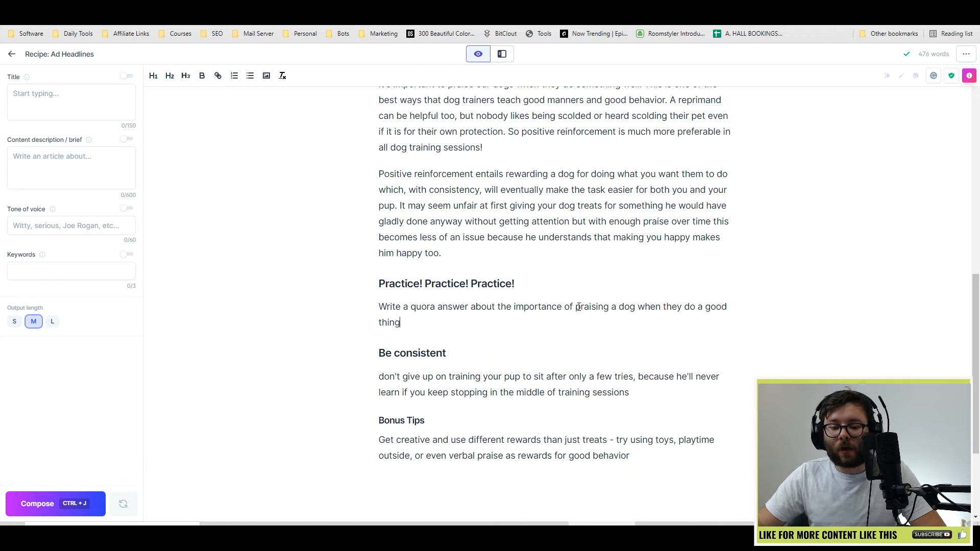
drag(578, 307, 586, 317)
key(BackSpace)
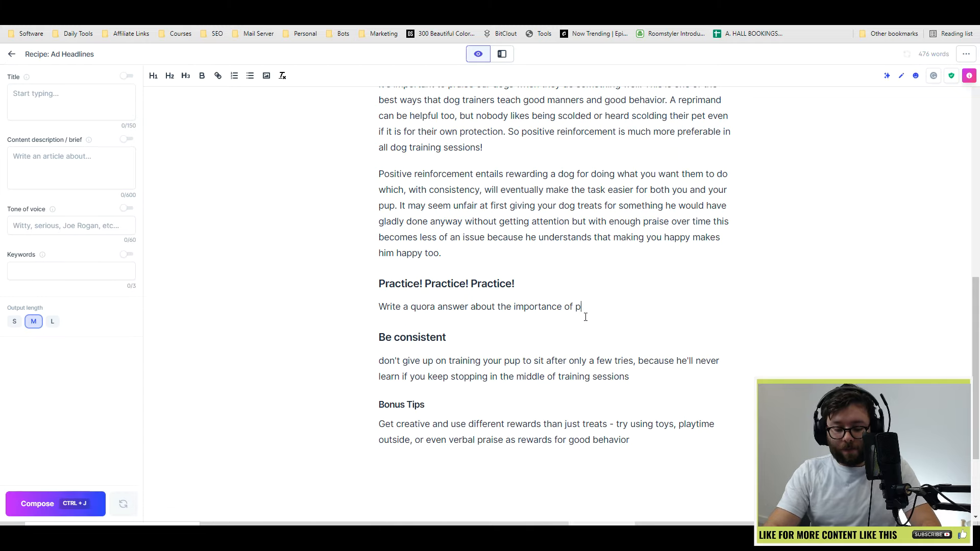
text(ractice )
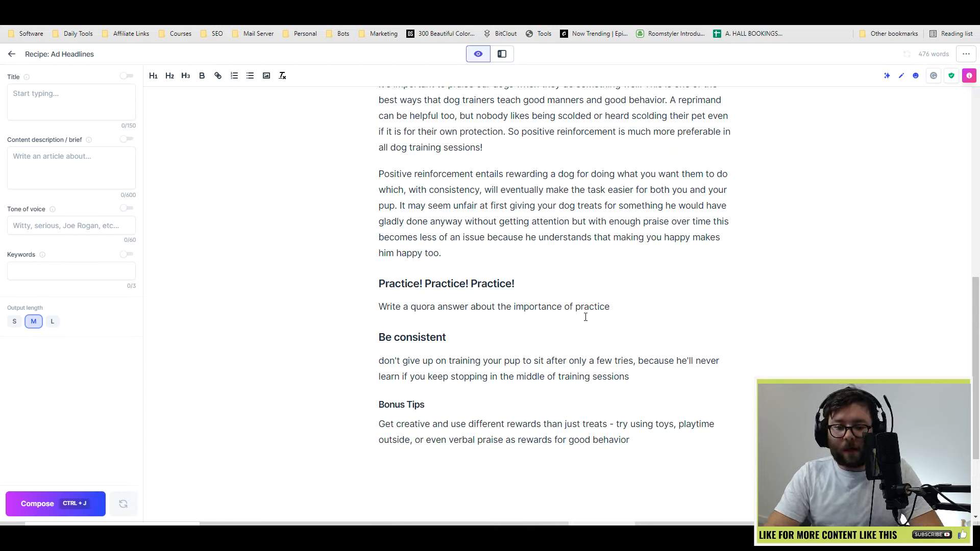
text(in dog tr)
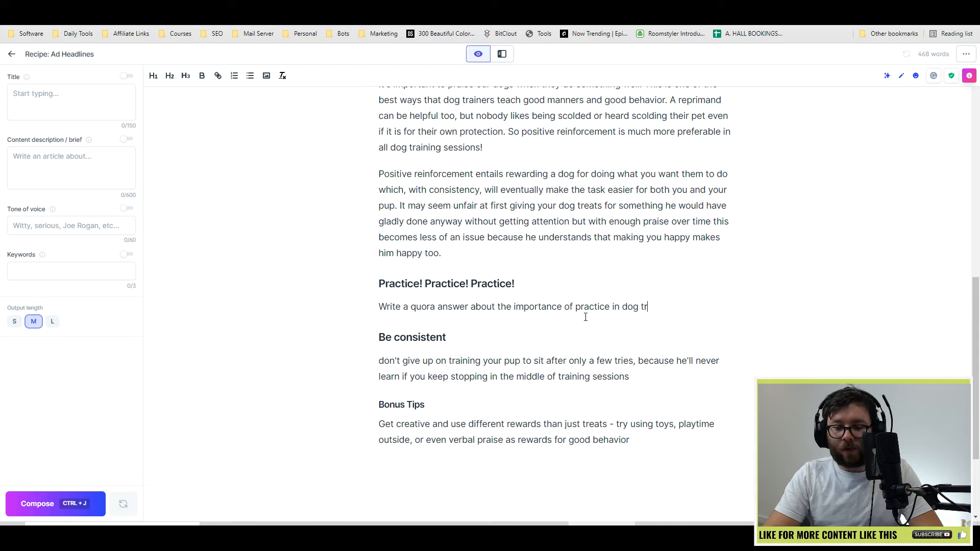
text(aining)
Run the instruction under "Practice! Practice! Practice!" as a command and remove the smiley from the end of the generated paragraph.
key(shift+Home)
key(ctrl+j)
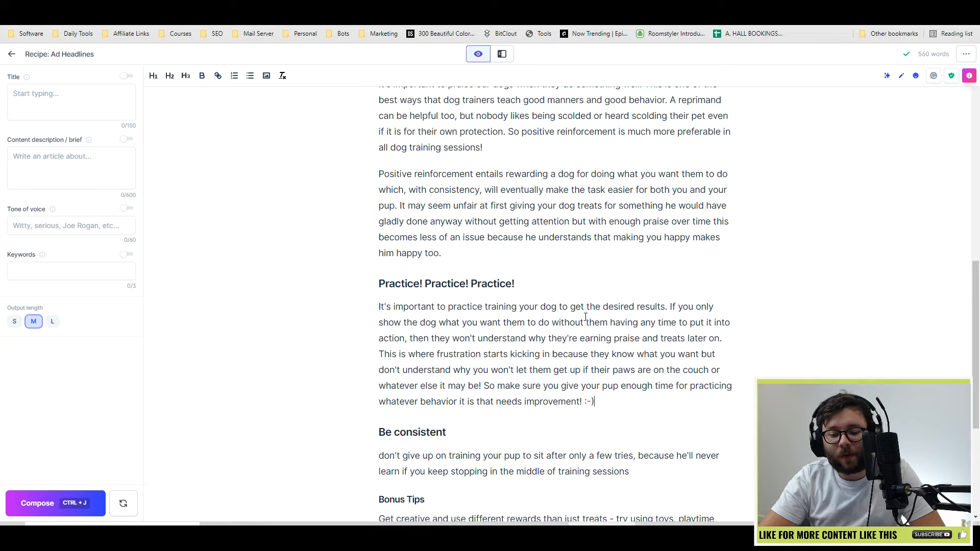
key(BackSpace)
key(BackSpace)
key(BackSpace)
key(BackSpace)
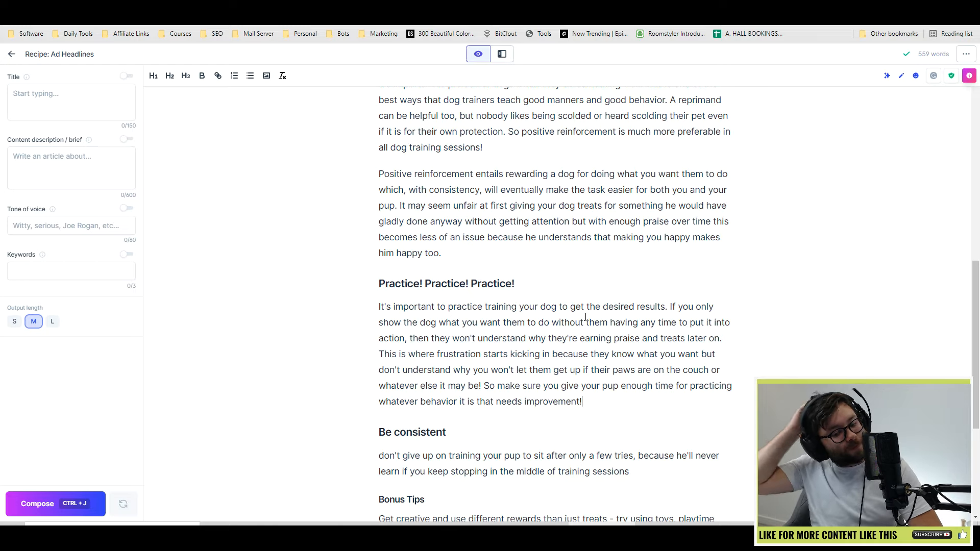
Replace the text under "Be consistent" with "Write a quora answer about the importance of being consistent with dog training".
scroll(569, 315, down, 3)
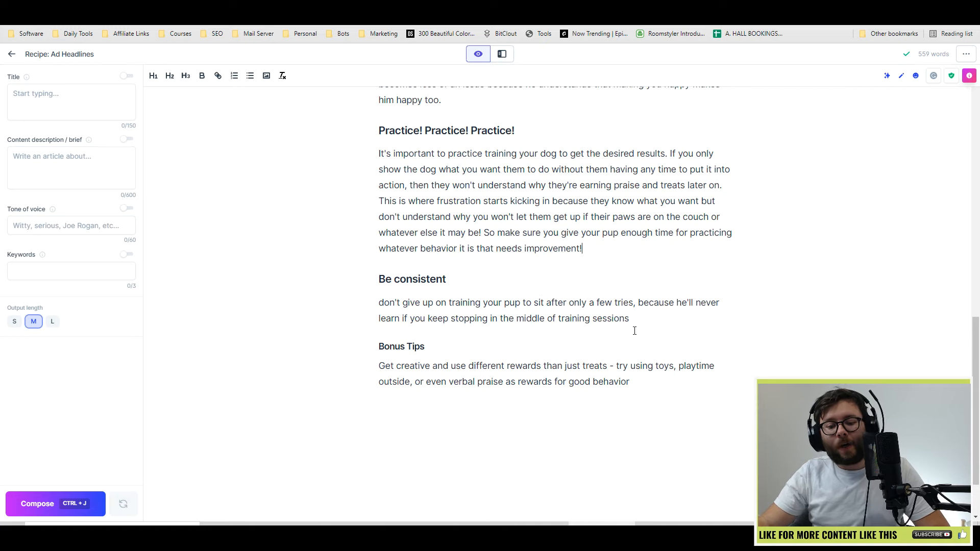
click(645, 320)
drag(645, 320, 121, 308)
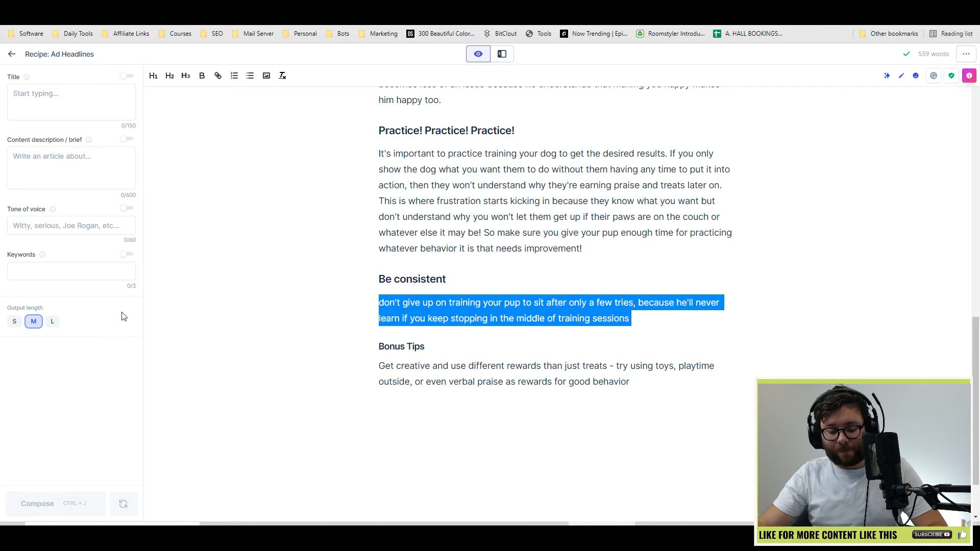
text(Write a quora answer about the importance of praising a dog when they do a good thing)
scroll(516, 357, up, 2)
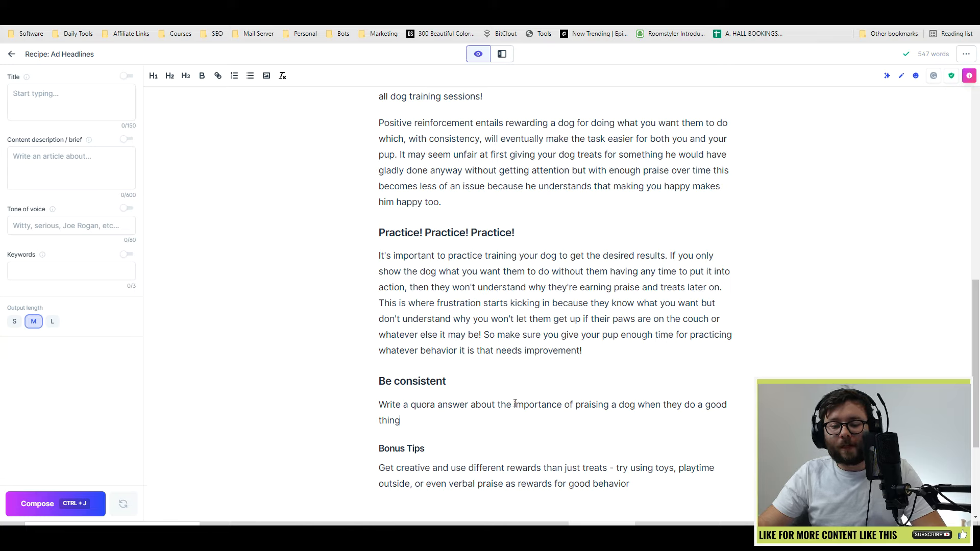
drag(576, 404, 582, 424)
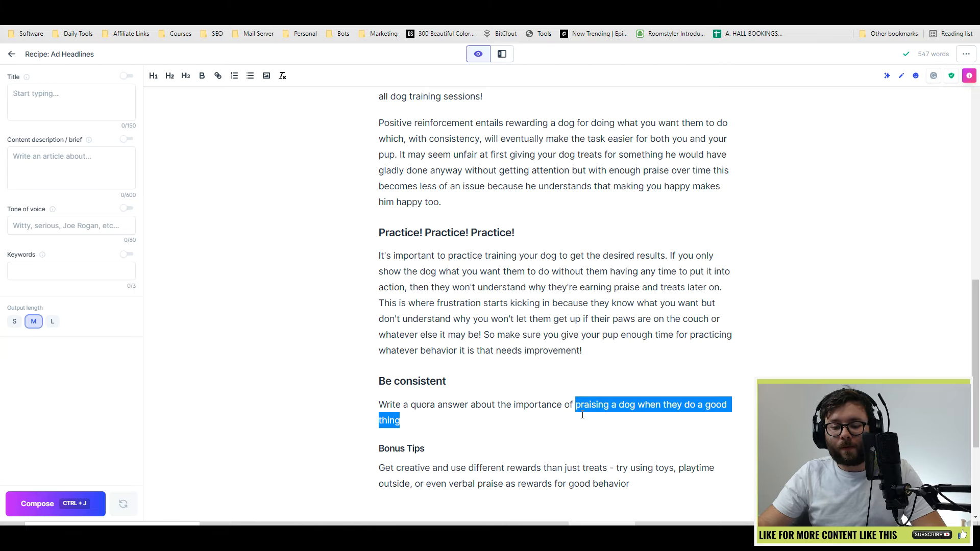
text(being con)
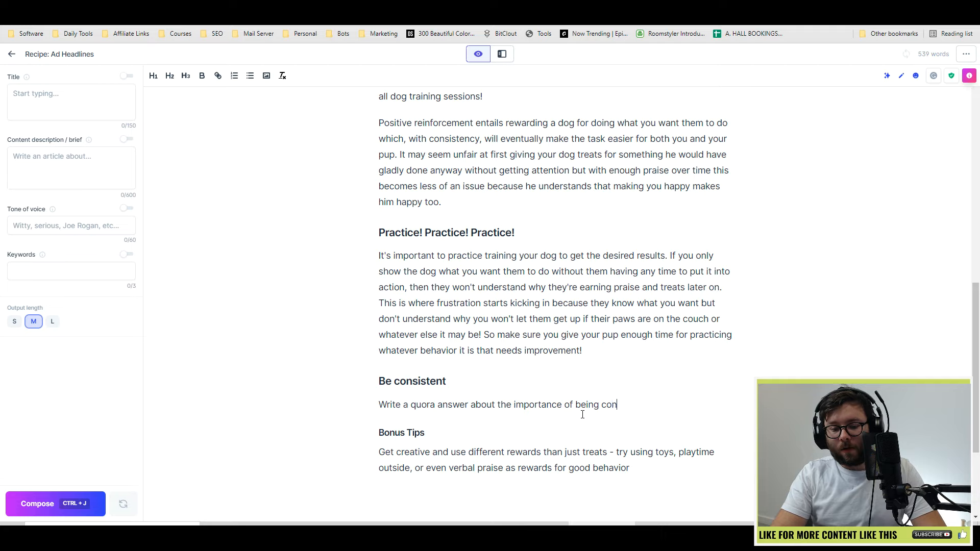
text(sistent )
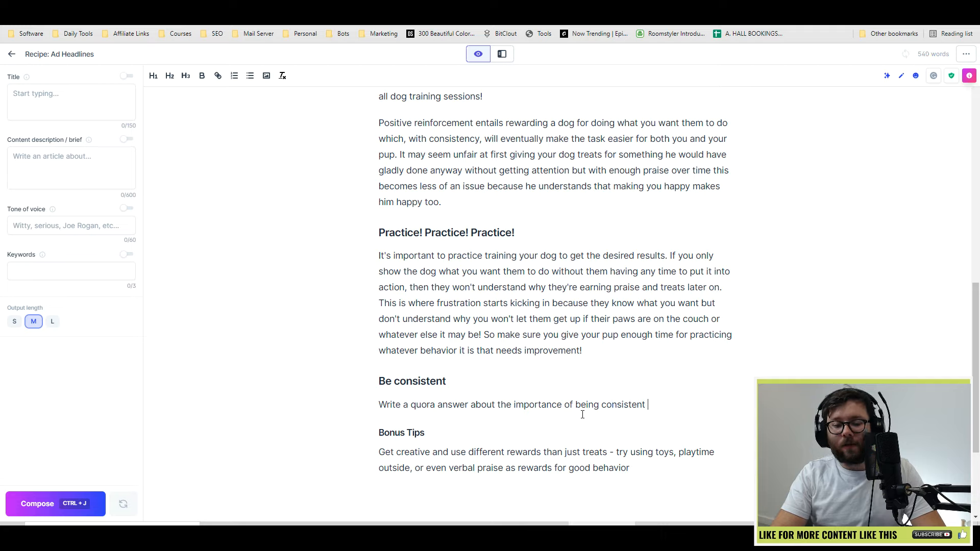
text(with dog training)
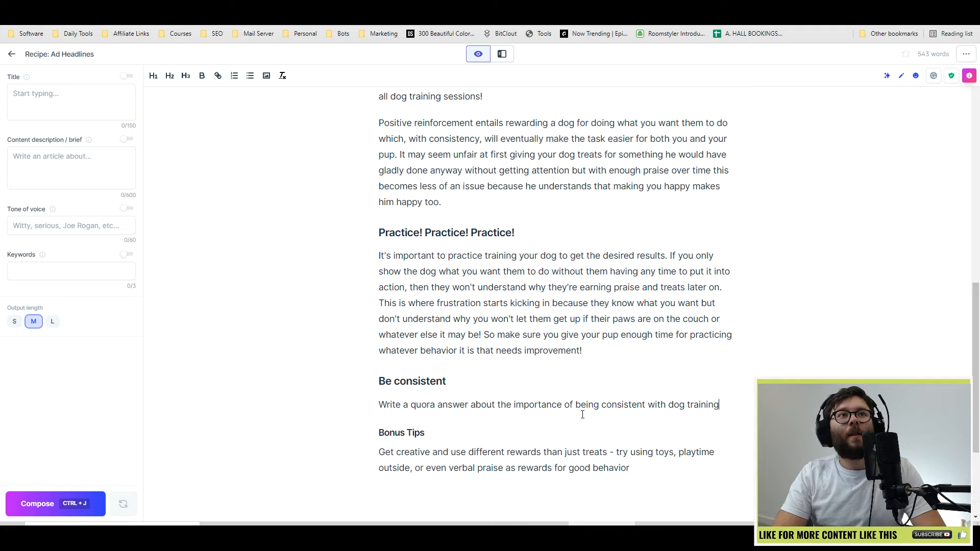
Run the instruction under "Be consistent" as a command and review the generated text.
key(ctrl+Return)
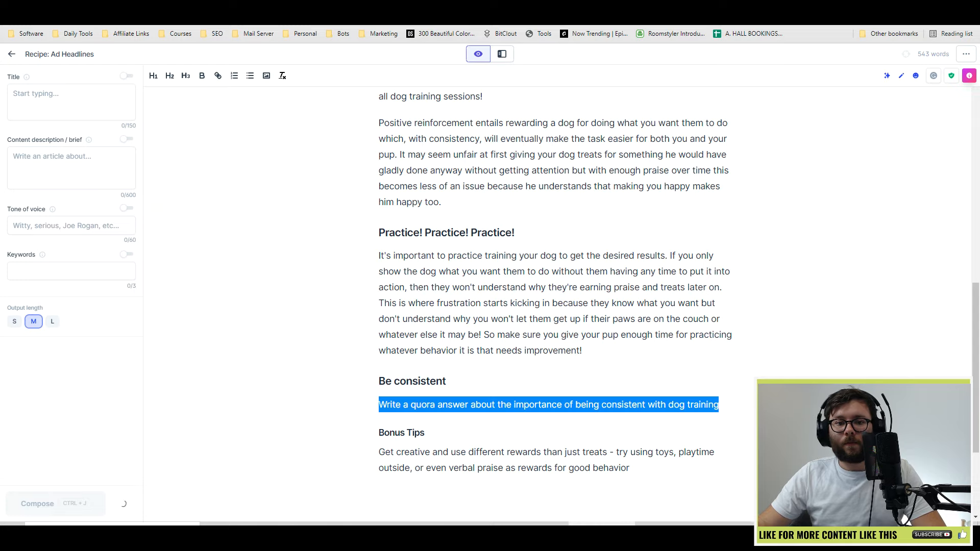
scroll(658, 367, down, 1)
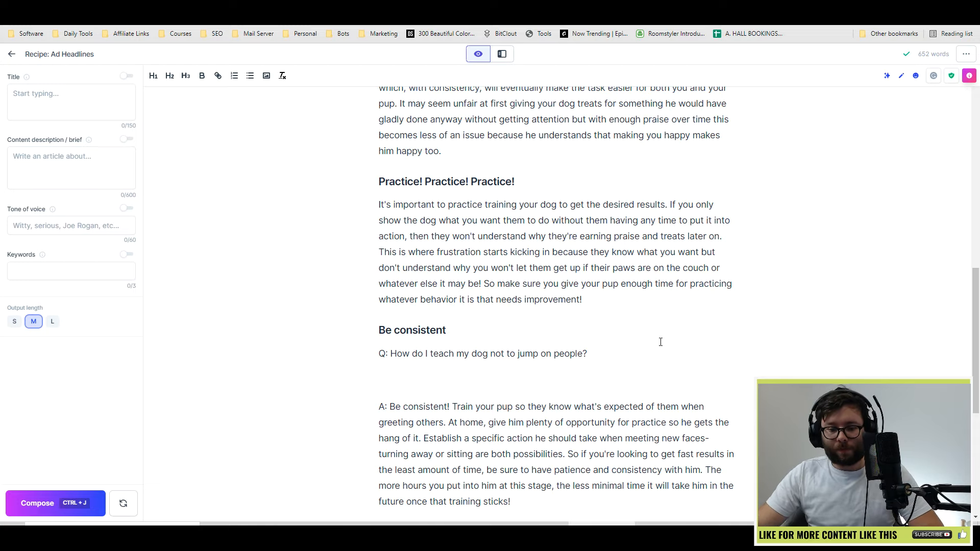
scroll(663, 378, down, 3)
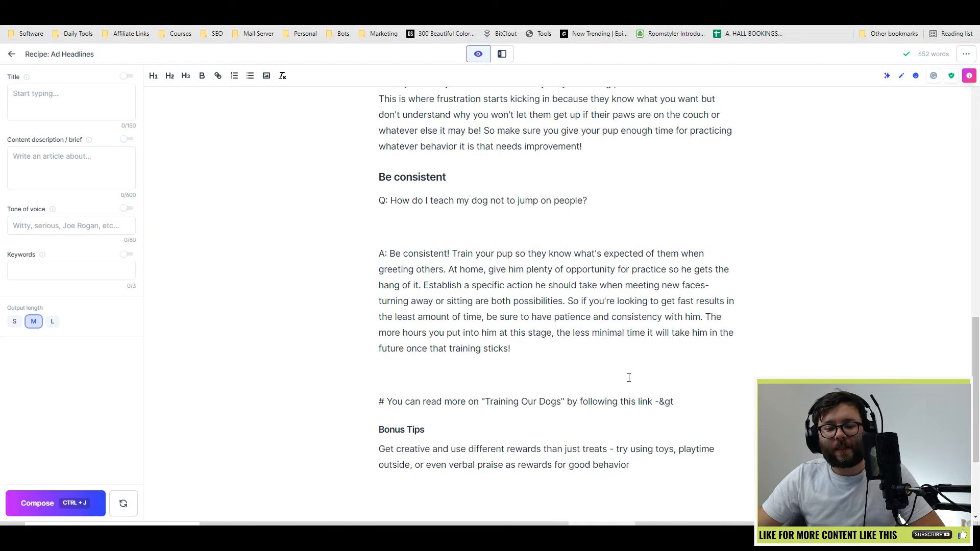
Delete the question about jumping on people and the "A:" prefix so the "Be consistent" section starts with the answer.
click(387, 254)
shift+click(336, 200)
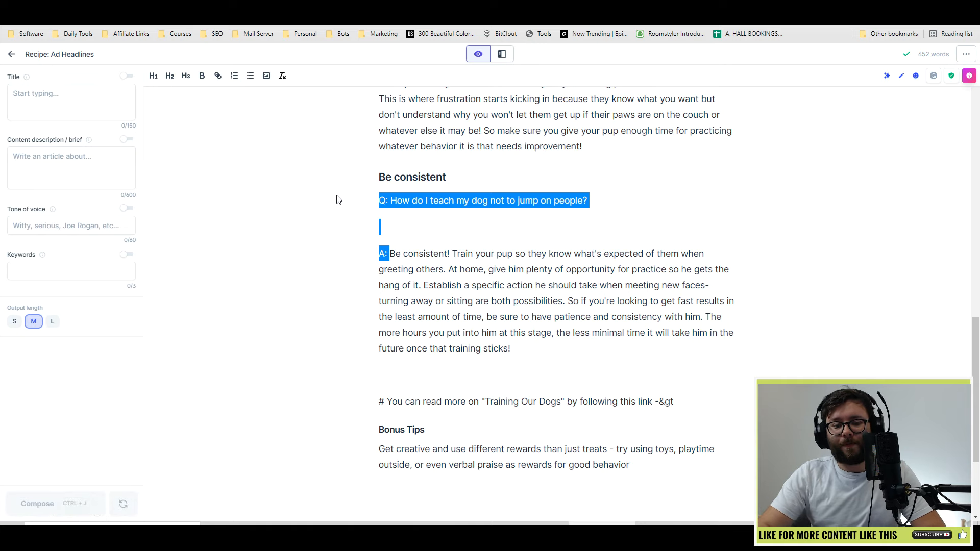
key(BackSpace)
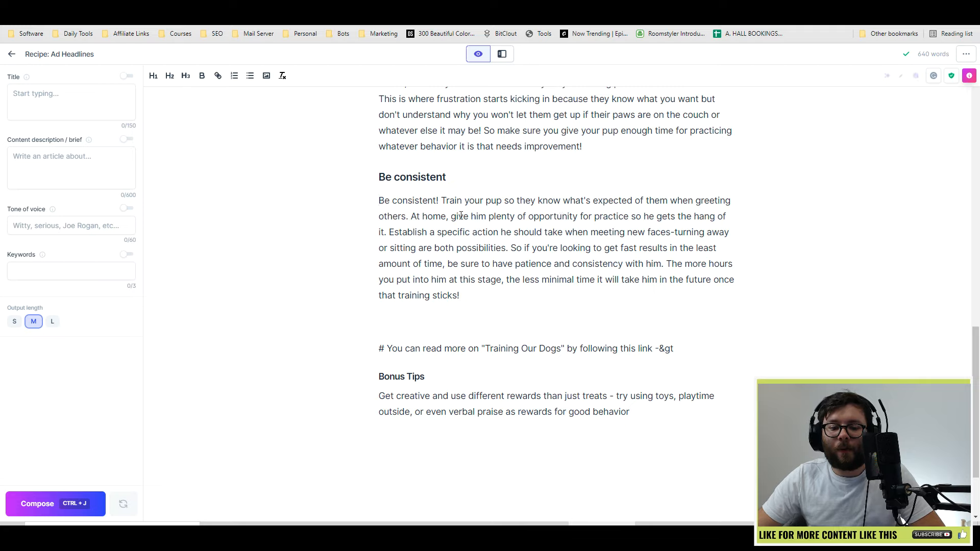
Read through the "Be consistent" paragraph and delete the "You can read more on" line and blank lines below it.
drag(502, 216, 603, 216)
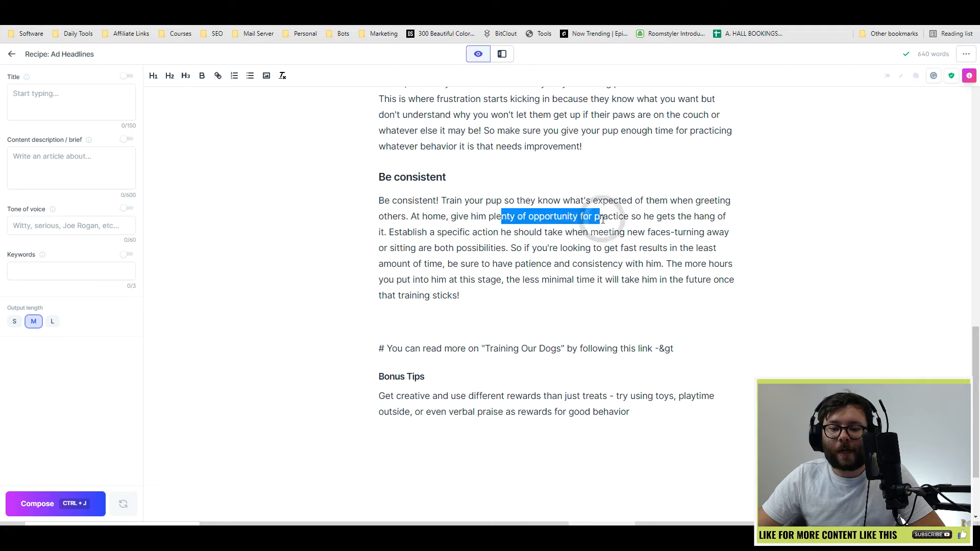
click(632, 233)
drag(416, 235, 427, 233)
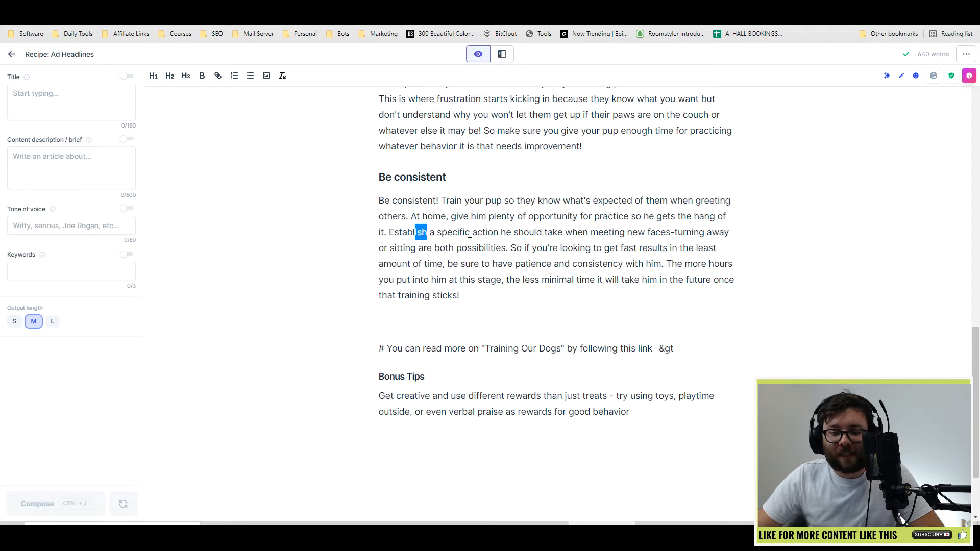
scroll(550, 284, down, 1)
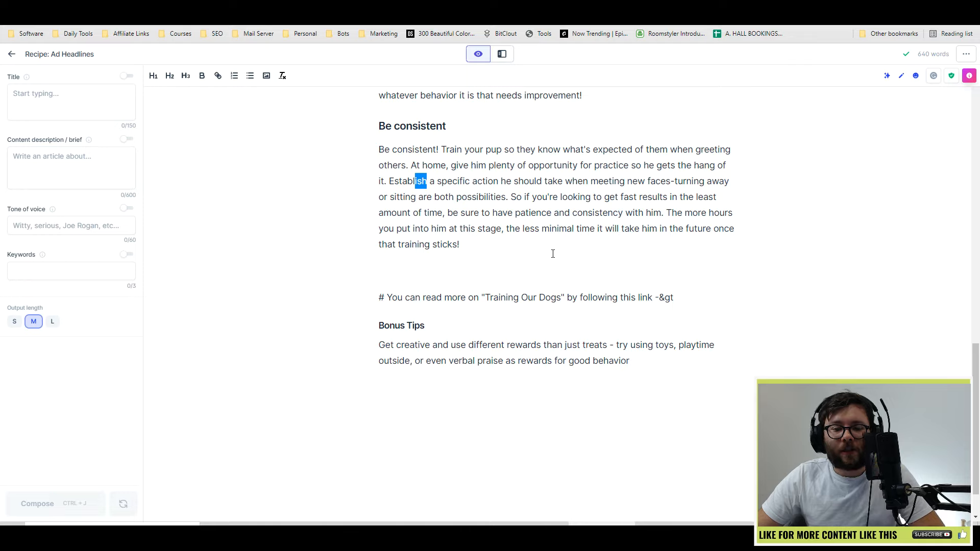
click(415, 227)
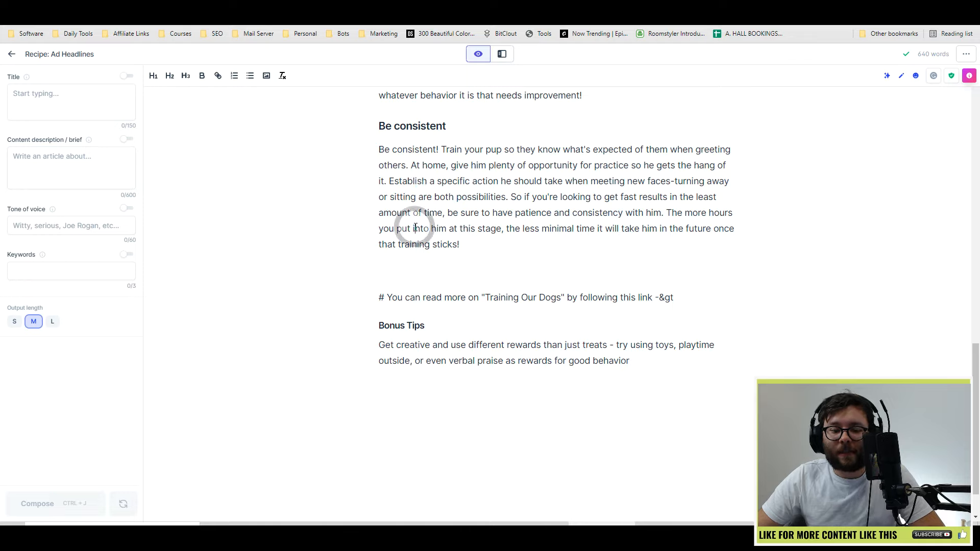
click(520, 238)
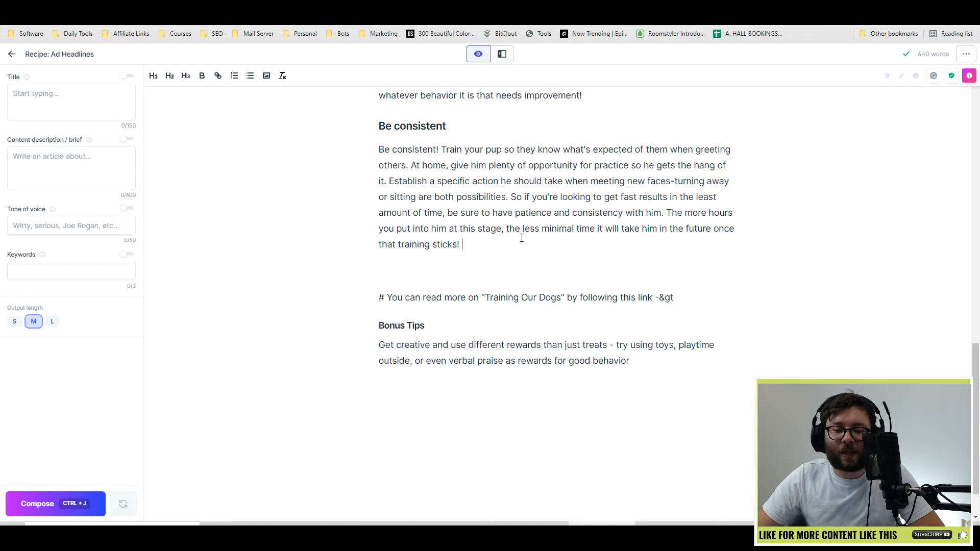
click(540, 247)
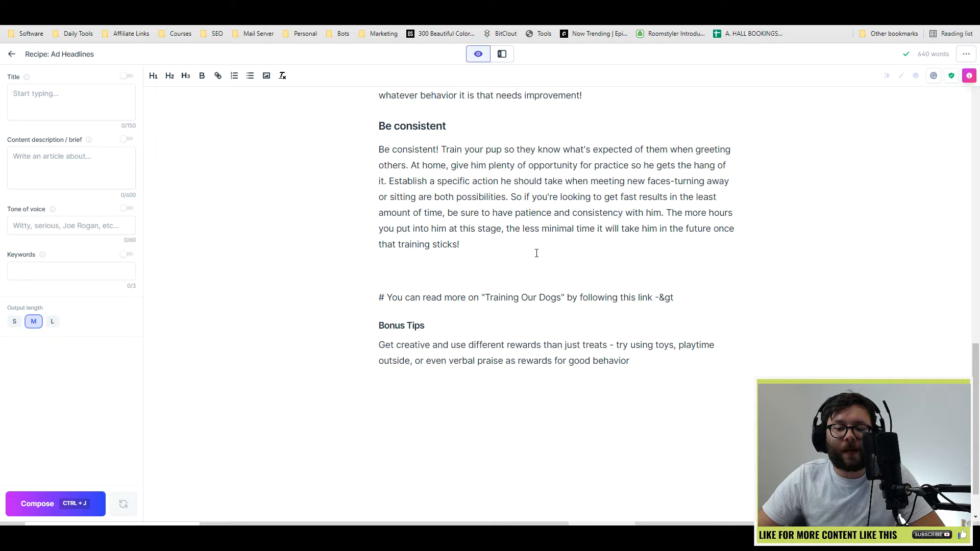
drag(752, 304, 222, 262)
key(BackSpace)
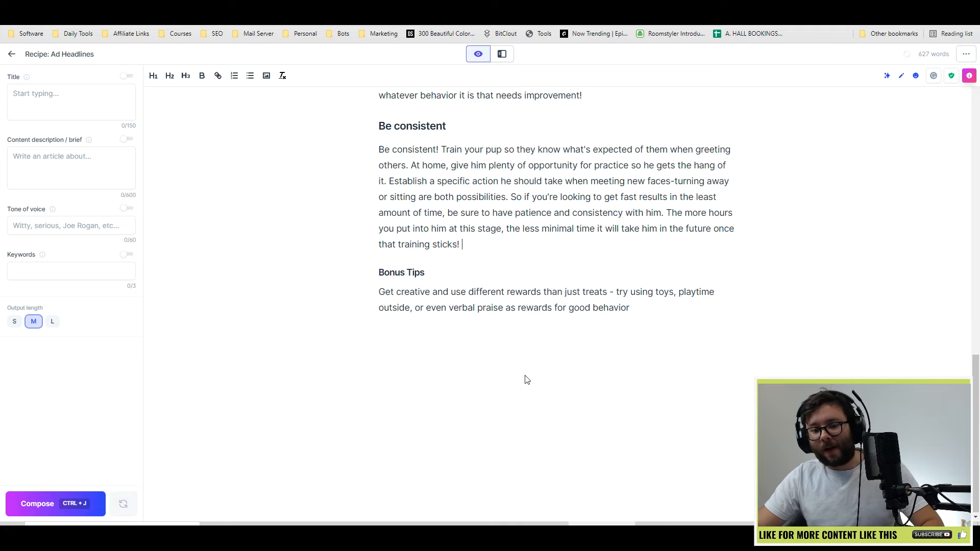
Add the instruction "Write a summary of how to train a dog to sit" below the "Bonus Tips" text and run it as a command.
scroll(525, 378, up, 15)
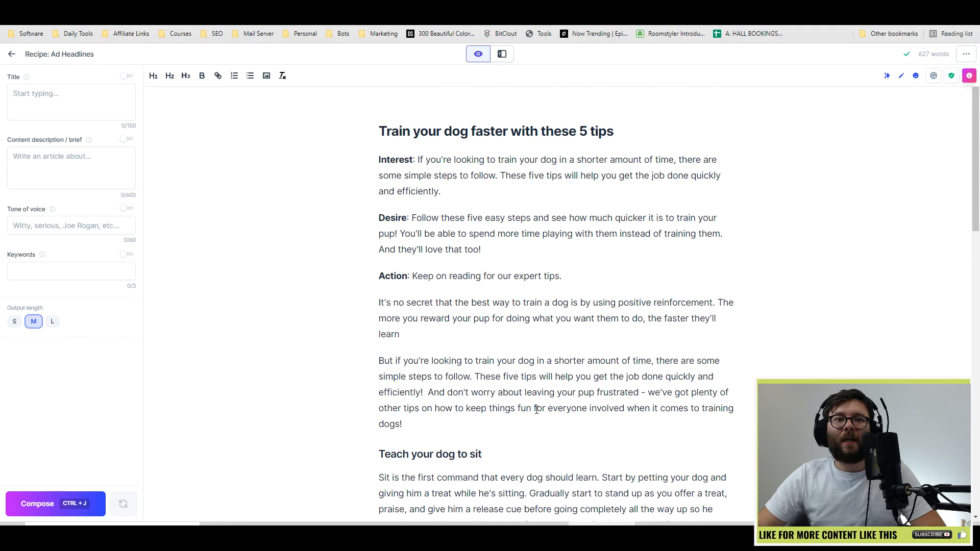
scroll(536, 410, down, 6)
scroll(523, 320, down, 6)
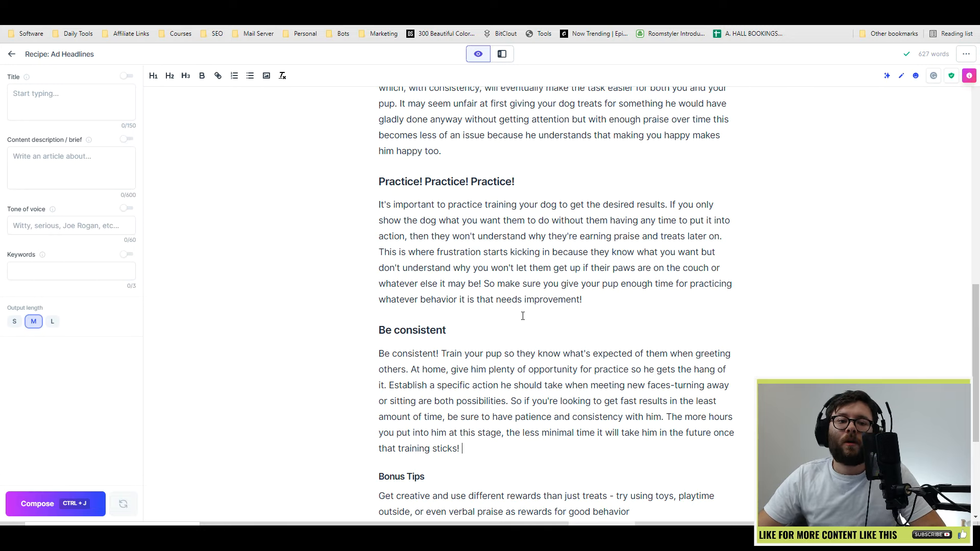
scroll(620, 320, down, 4)
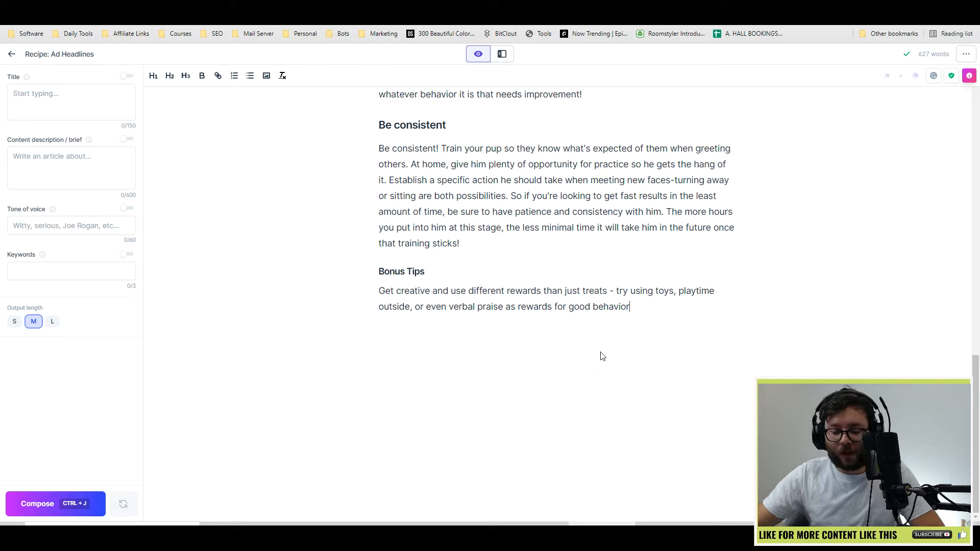
key(Return)
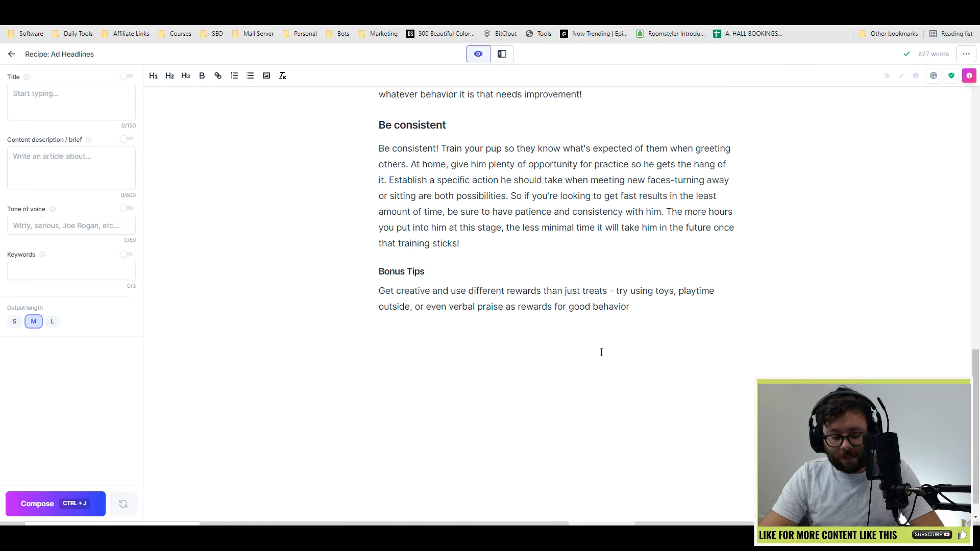
text(S)
key(BackSpace)
text(W)
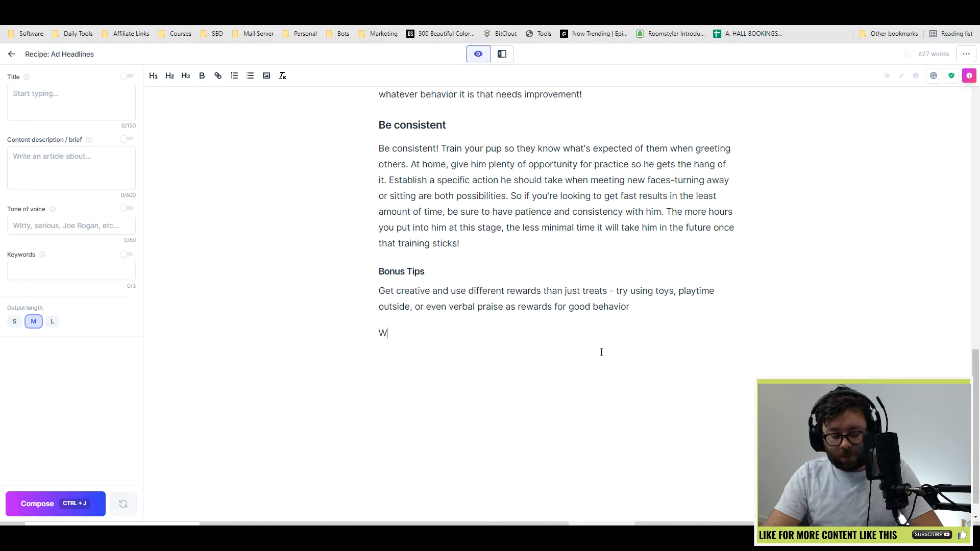
text(rite a summaruy)
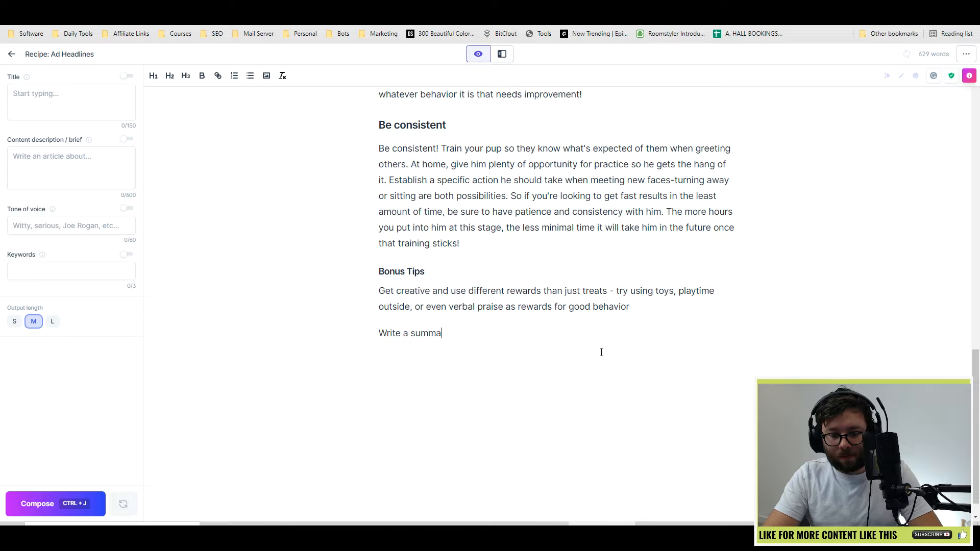
key(BackSpace)
key(BackSpace)
text(y of )
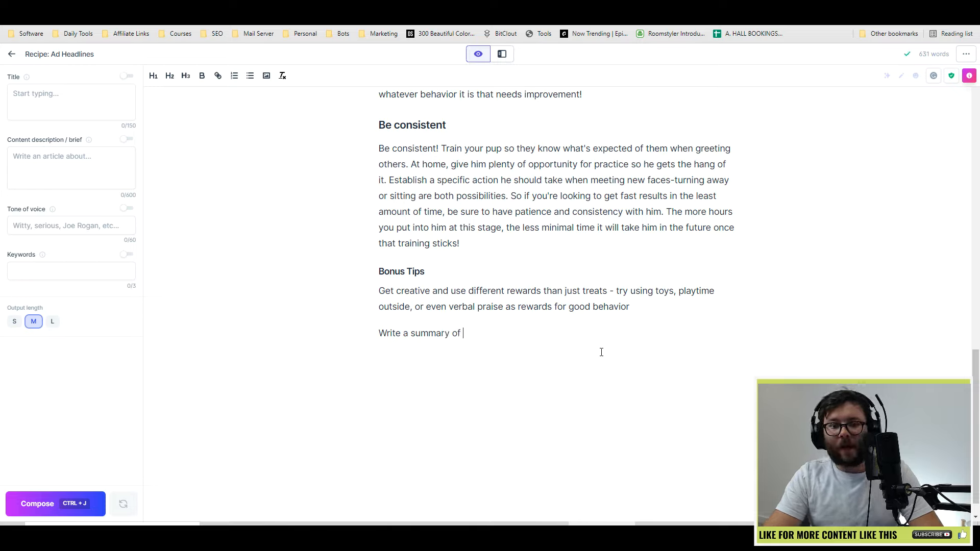
text(how to tr)
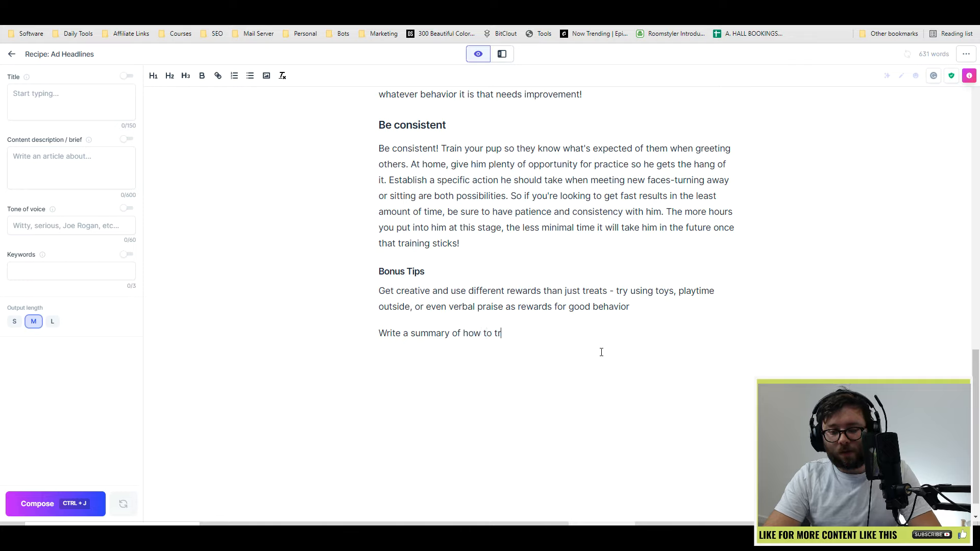
text(ain a dog to sit)
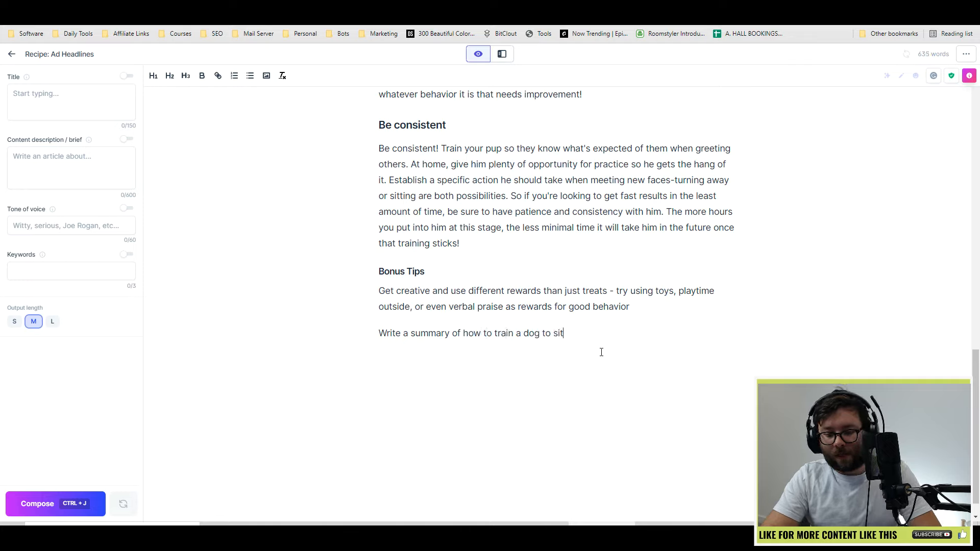
key(shift+Home)
key(ctrl+j)
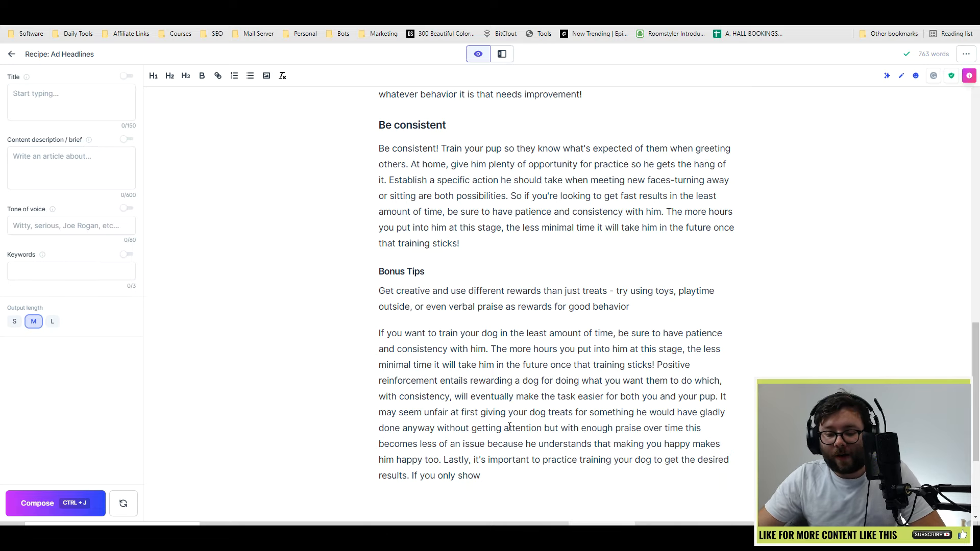
Delete the unfinished sentence "If you only show" from the end of the generated summary paragraph.
scroll(538, 430, down, 1)
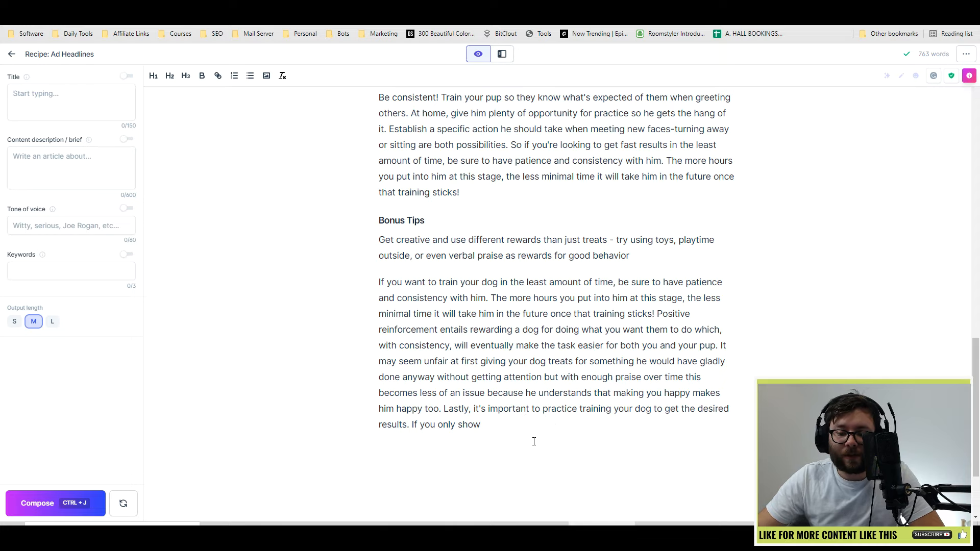
scroll(531, 443, up, 1)
scroll(528, 444, down, 1)
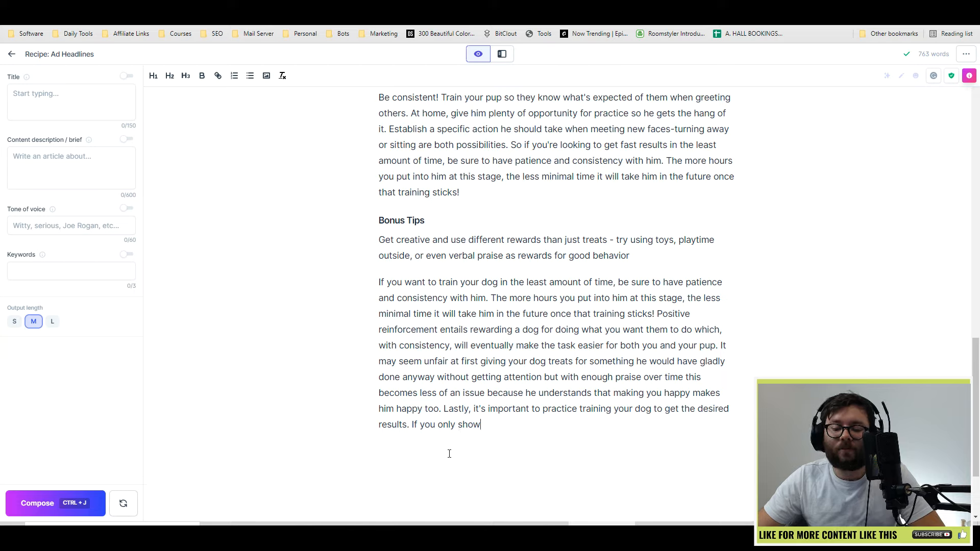
drag(524, 425, 412, 425)
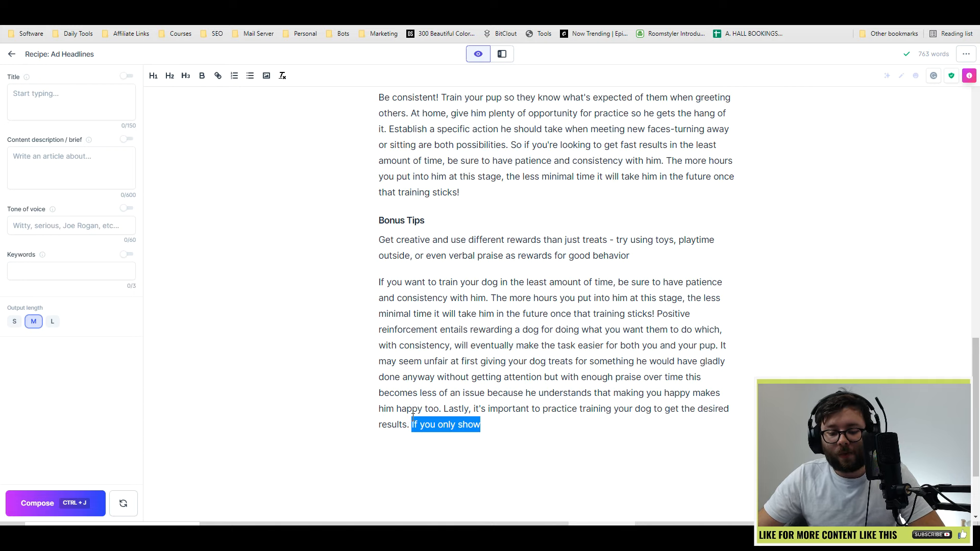
key(BackSpace)
Remove the "Interest:", "Desire:" and "Action:" labels from the introduction paragraphs under the article title.
scroll(450, 436, up, 20)
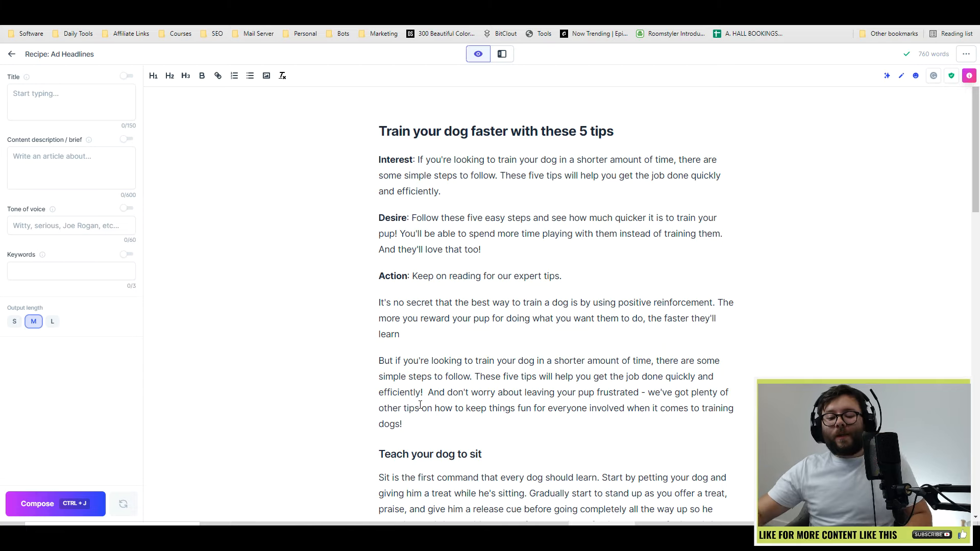
drag(419, 158, 350, 164)
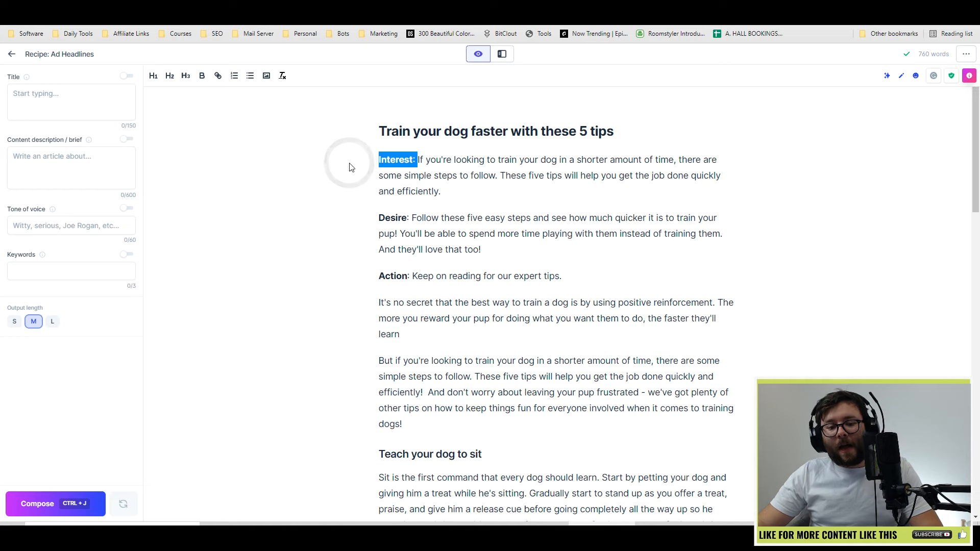
key(BackSpace)
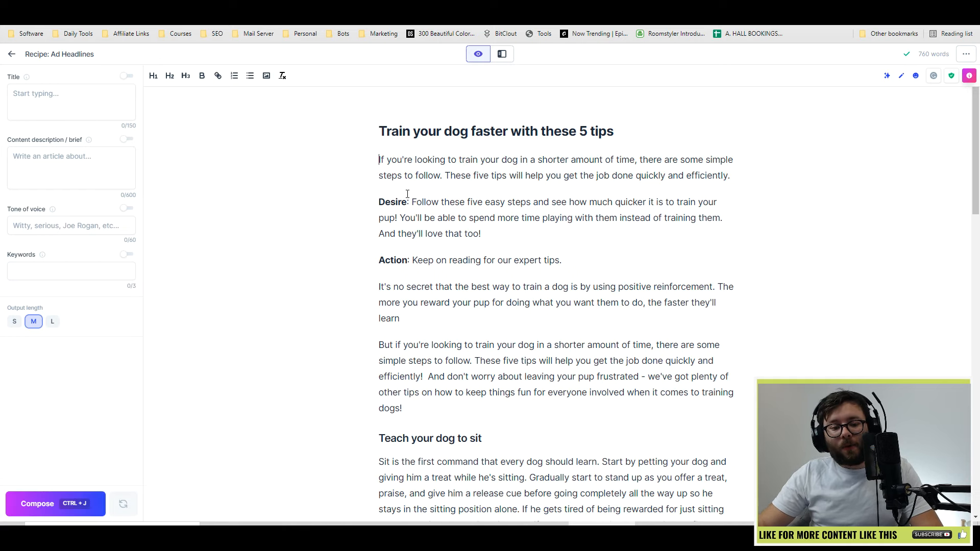
drag(413, 200, 373, 200)
key(BackSpace)
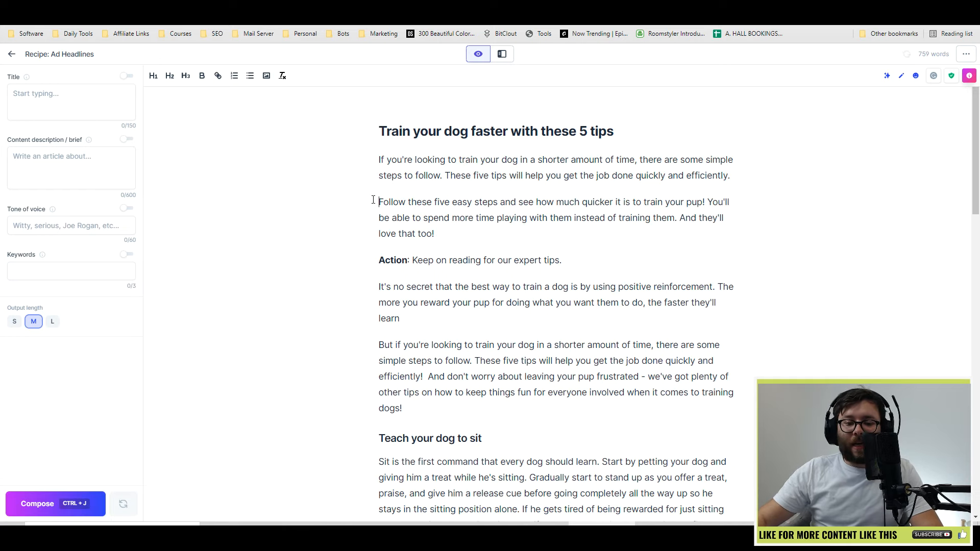
drag(414, 263, 309, 272)
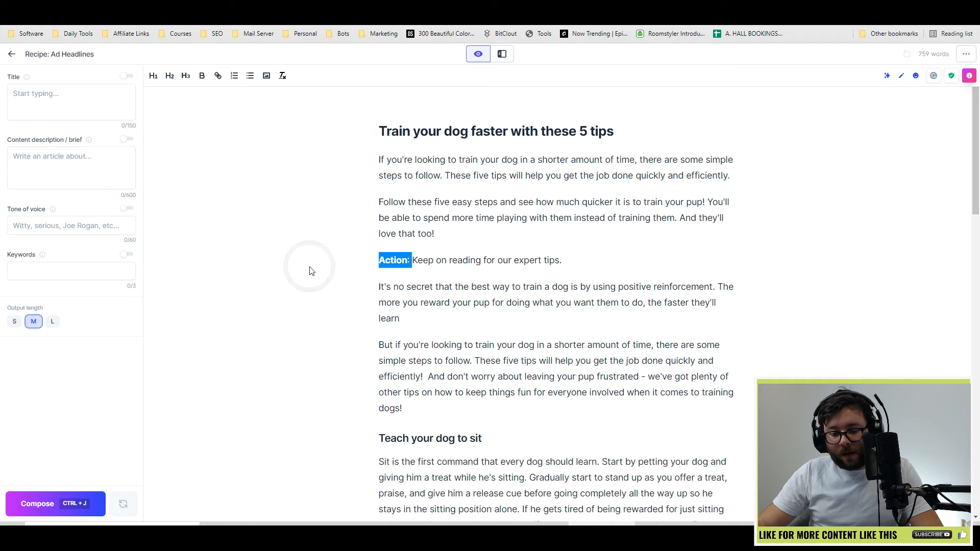
key(BackSpace)
Rename the document as "Jarvis DEMO" in its document settings and save the change.
scroll(633, 378, down, 5)
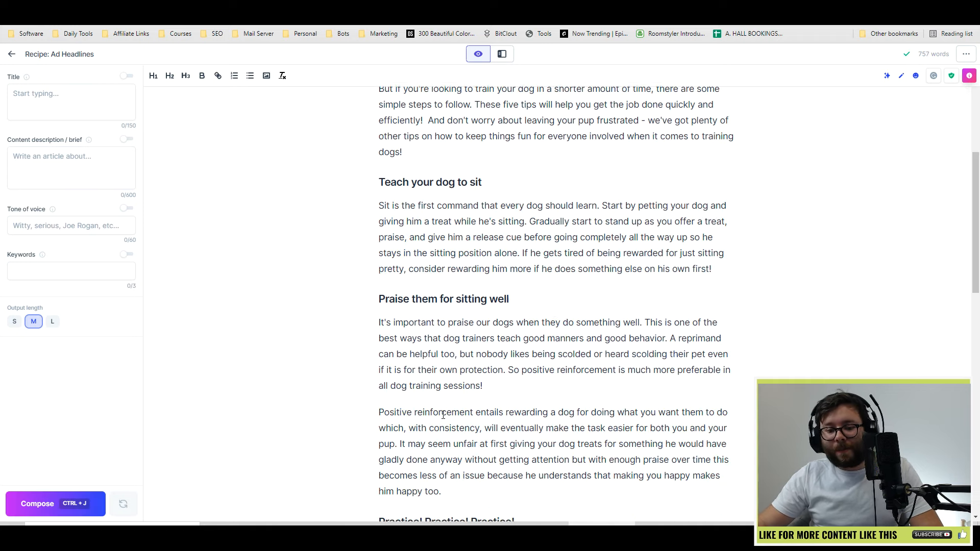
scroll(633, 378, down, 14)
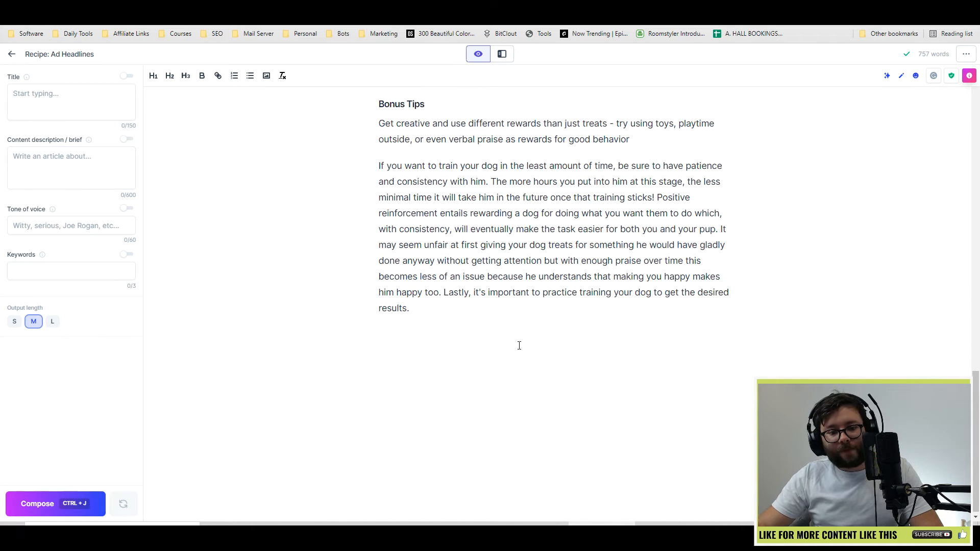
click(51, 53)
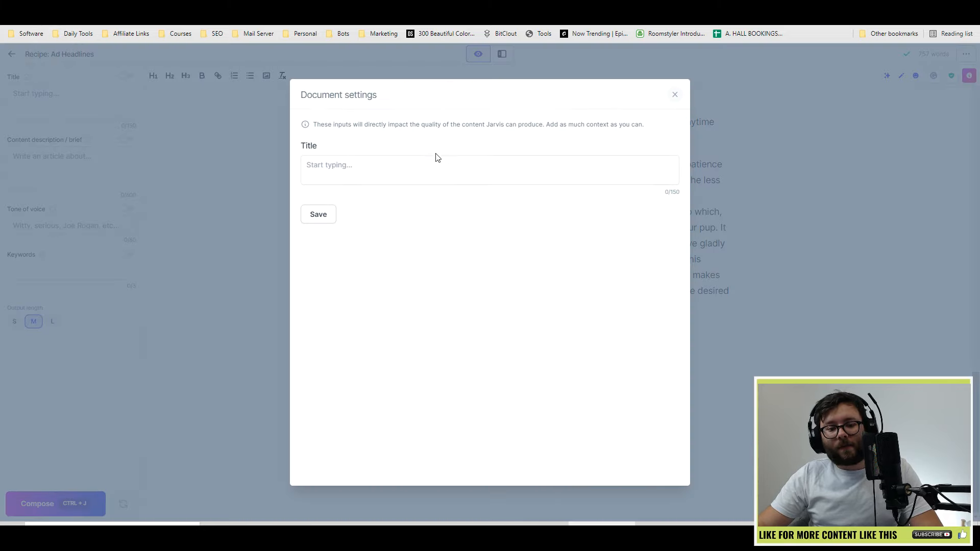
click(436, 171)
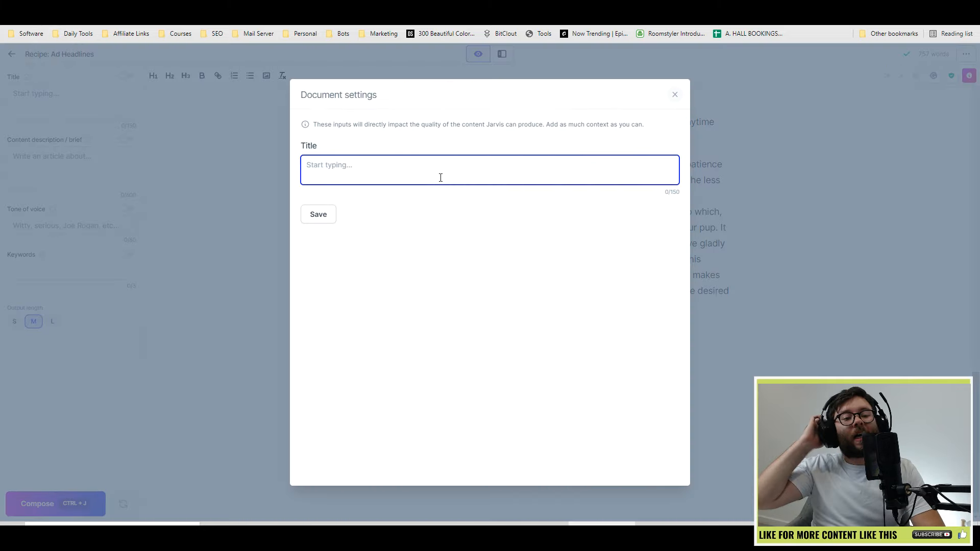
text(Jarvis DEMO)
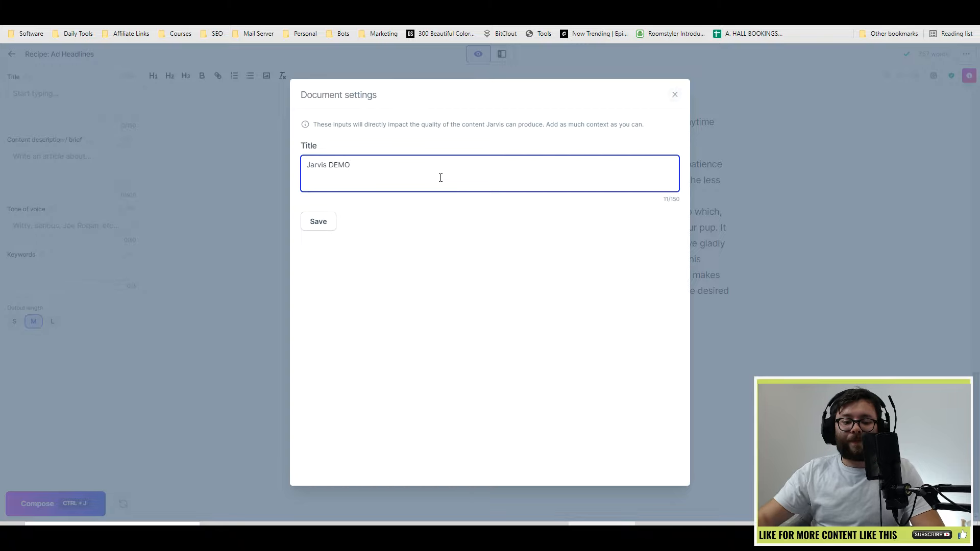
click(448, 246)
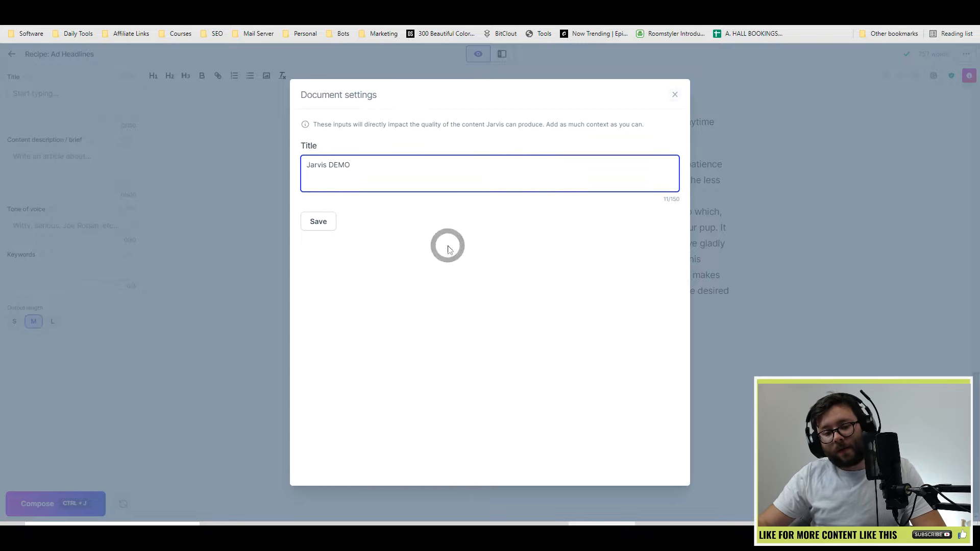
click(309, 233)
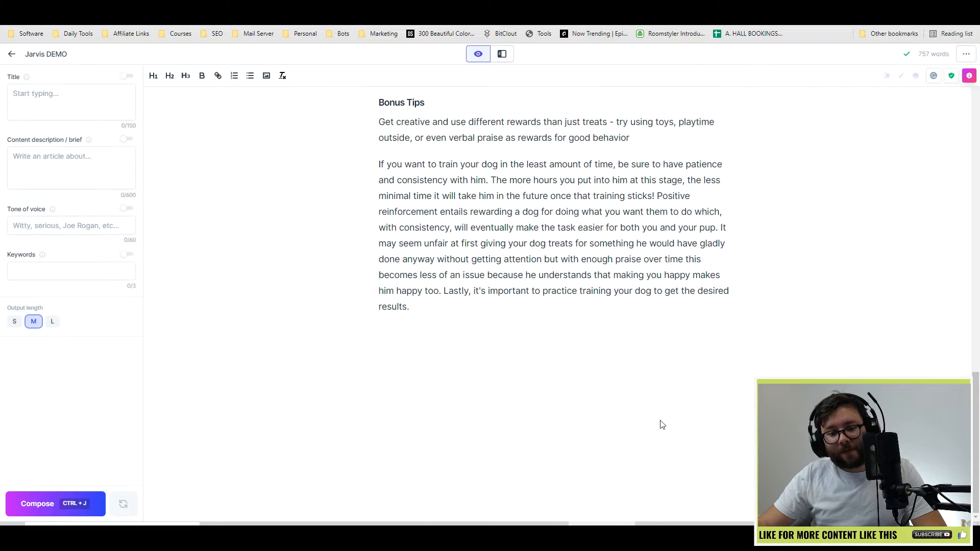
End the "Bonus Tips" text with a period and insert a level-2 "Summary" heading above the closing paragraph.
scroll(641, 418, up, 15)
scroll(642, 417, up, 3)
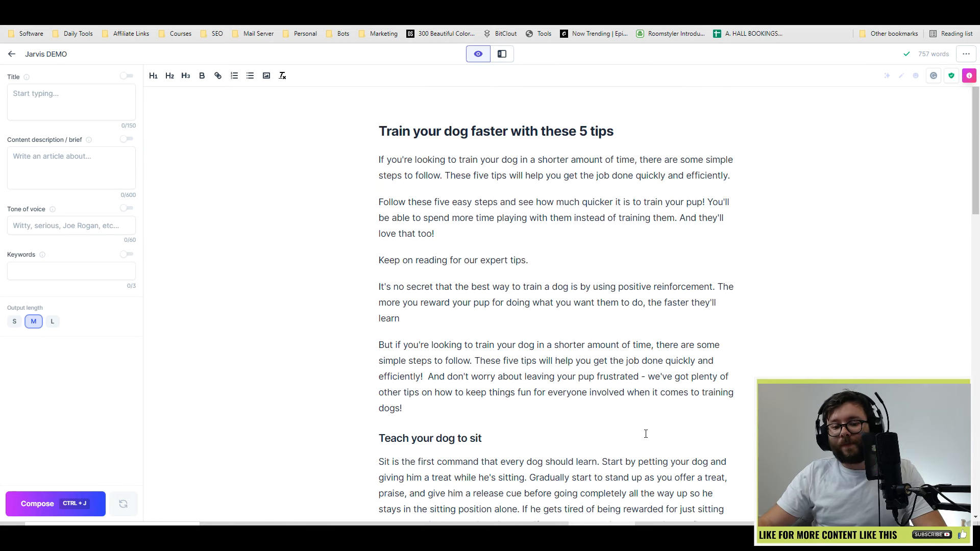
scroll(644, 431, down, 10)
scroll(645, 430, down, 4)
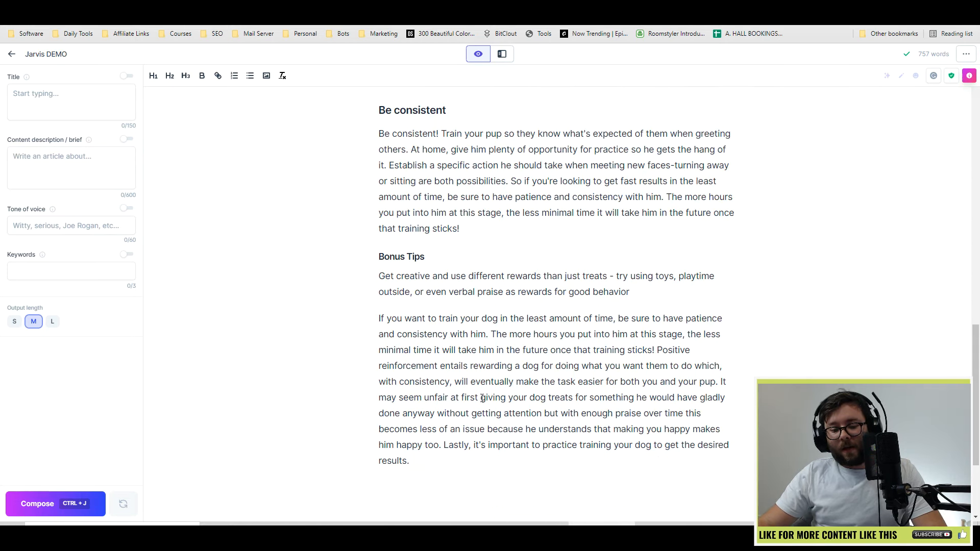
click(421, 303)
click(642, 292)
key(Return)
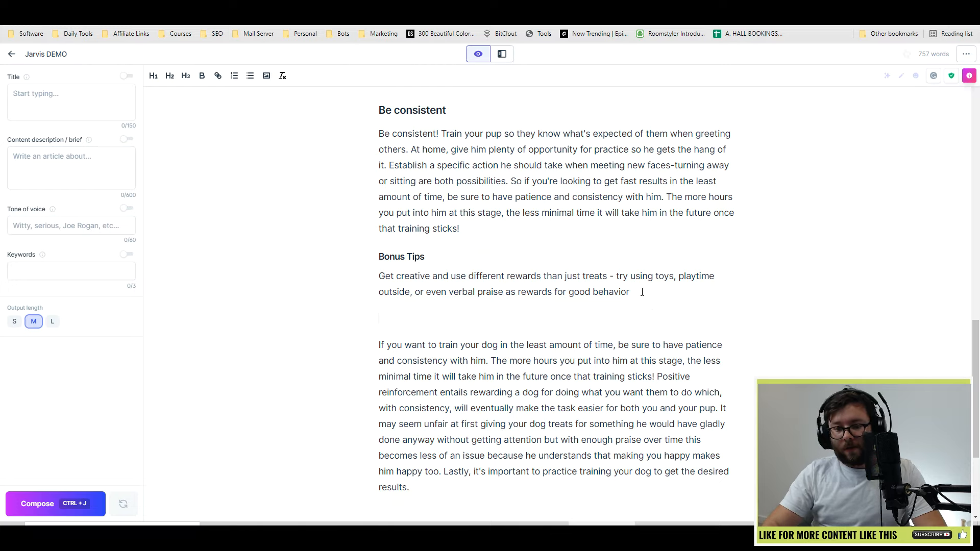
key(BackSpace)
text(.)
key(Return)
text(Summary)
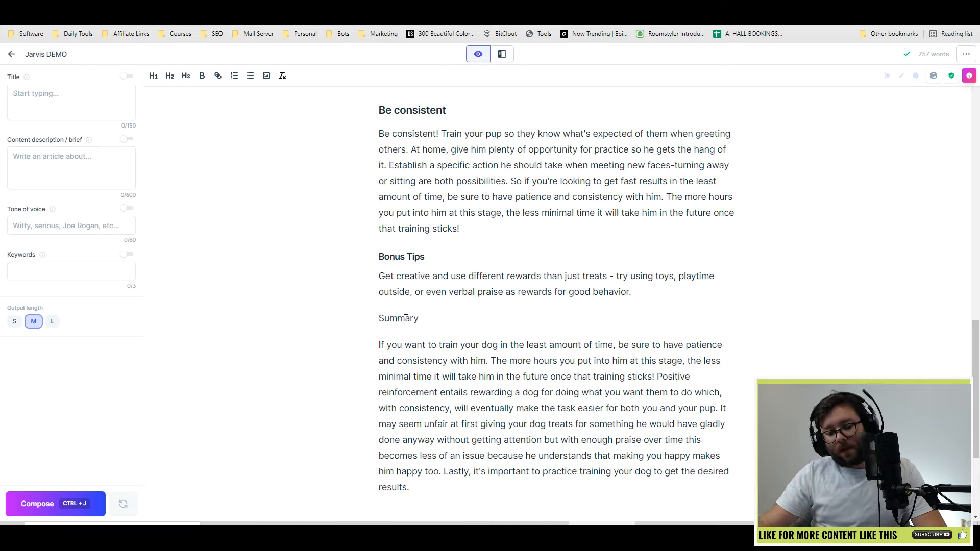
double_click(405, 318)
click(169, 76)
click(785, 312)
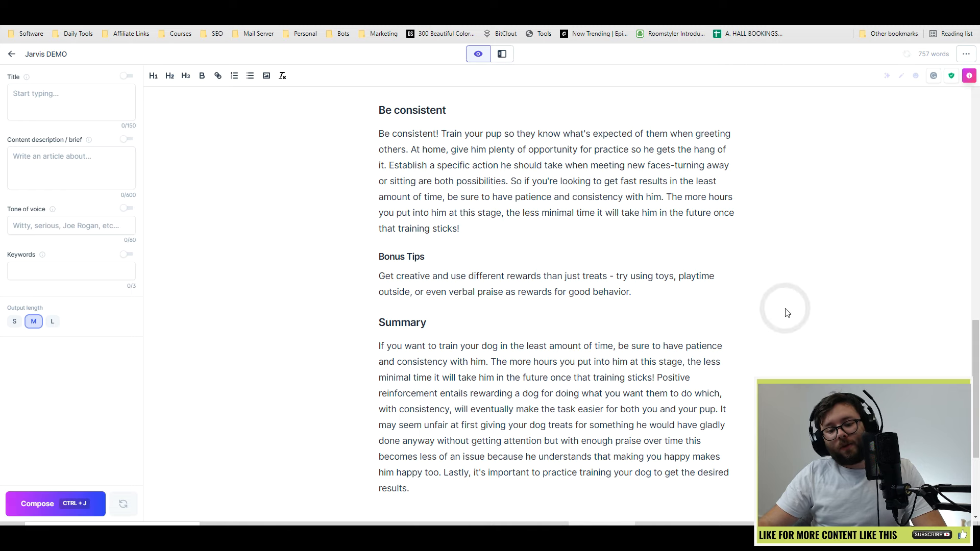
Return to the start of the article, view the plagiarism checker's options and close them again.
scroll(786, 312, up, 20)
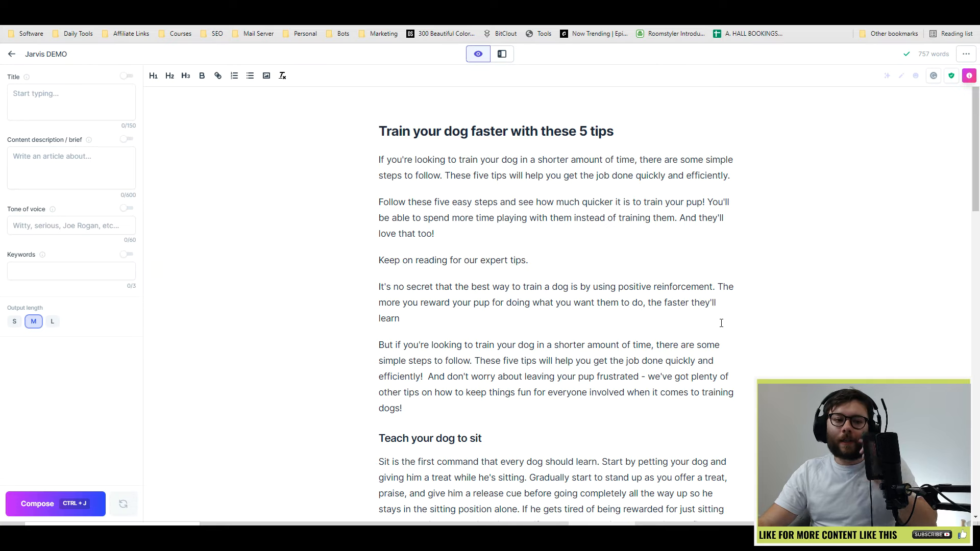
scroll(578, 324, down, 1)
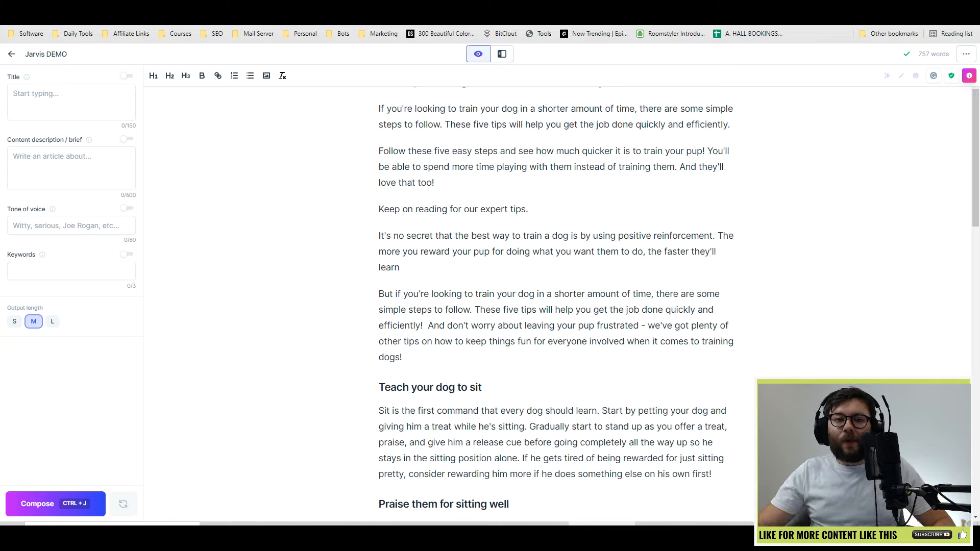
scroll(527, 134, up, 1)
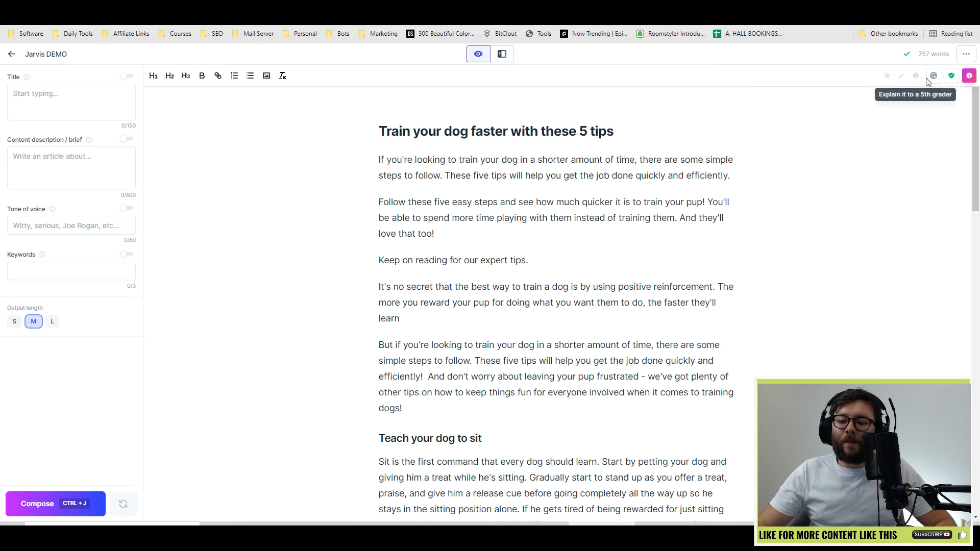
click(952, 82)
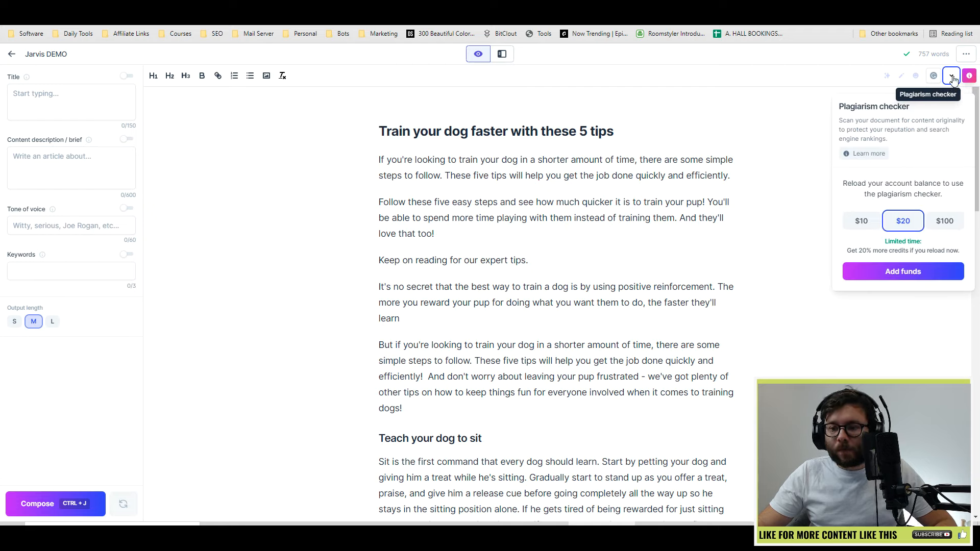
click(951, 79)
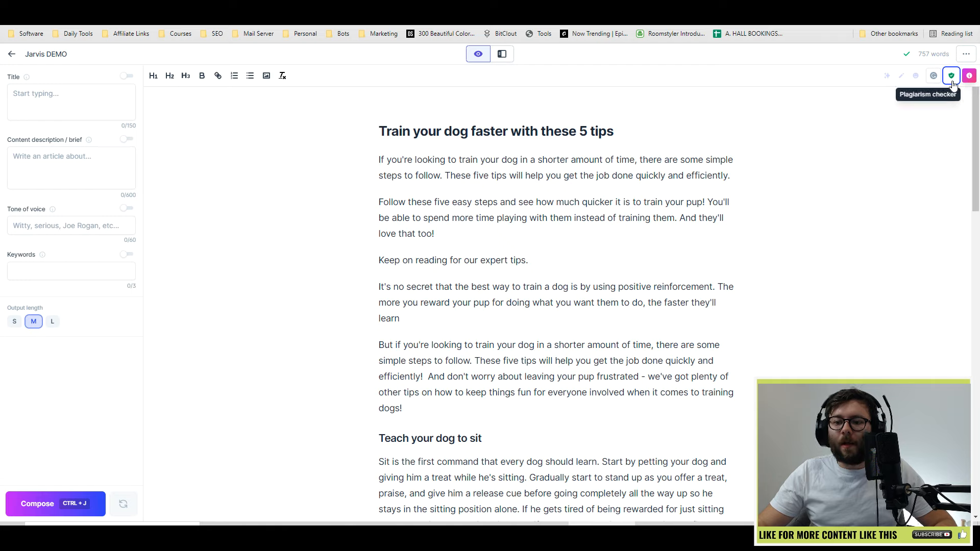
Turn on the grammar checker for the article and close the plagiarism checker's options.
click(952, 82)
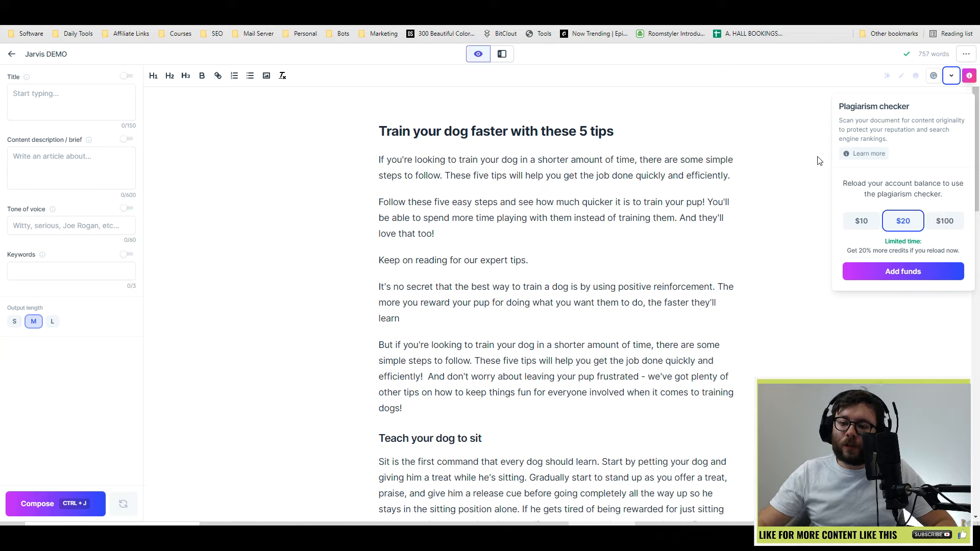
click(935, 79)
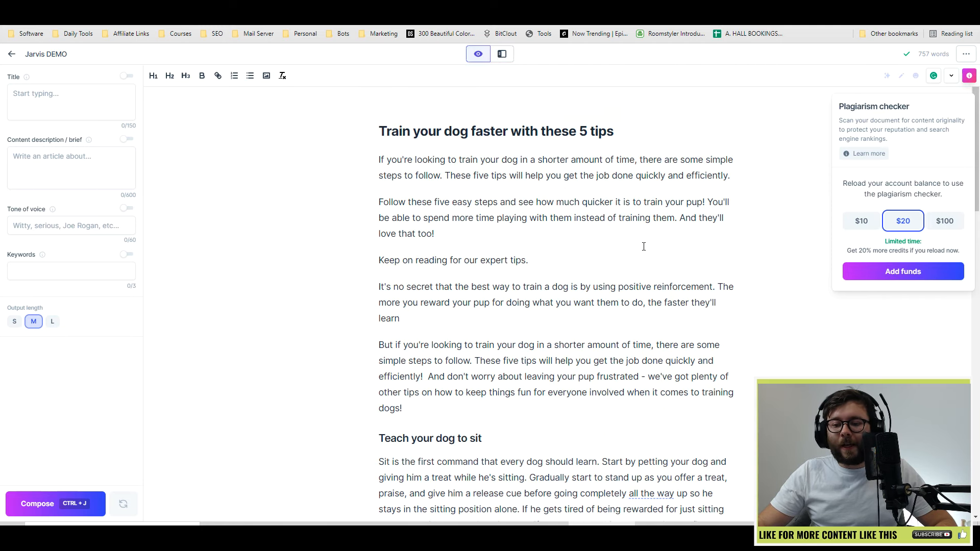
click(969, 80)
click(970, 82)
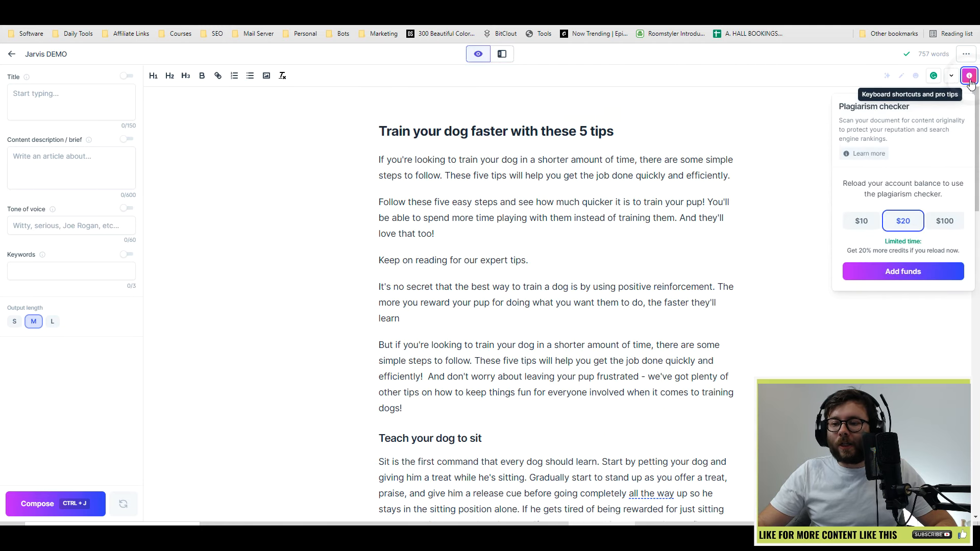
click(952, 78)
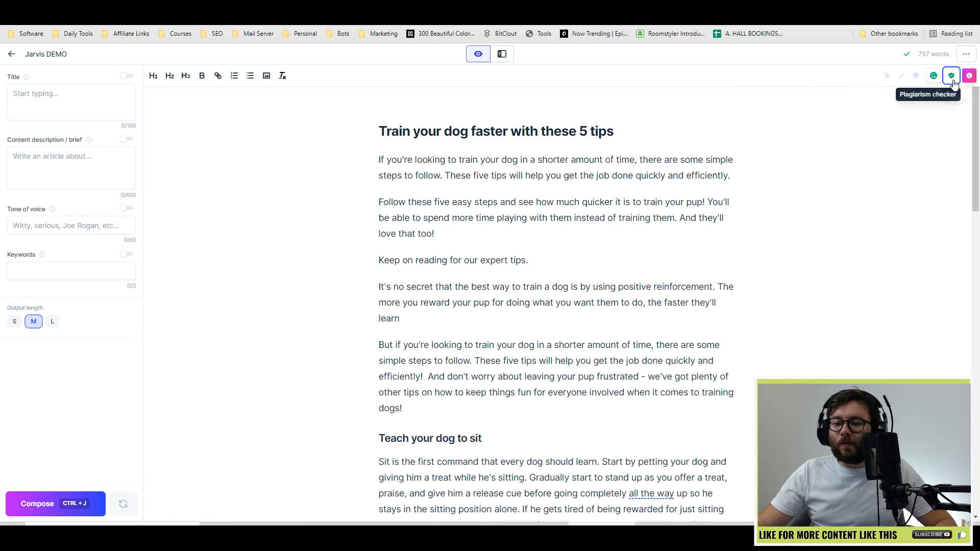
click(956, 501)
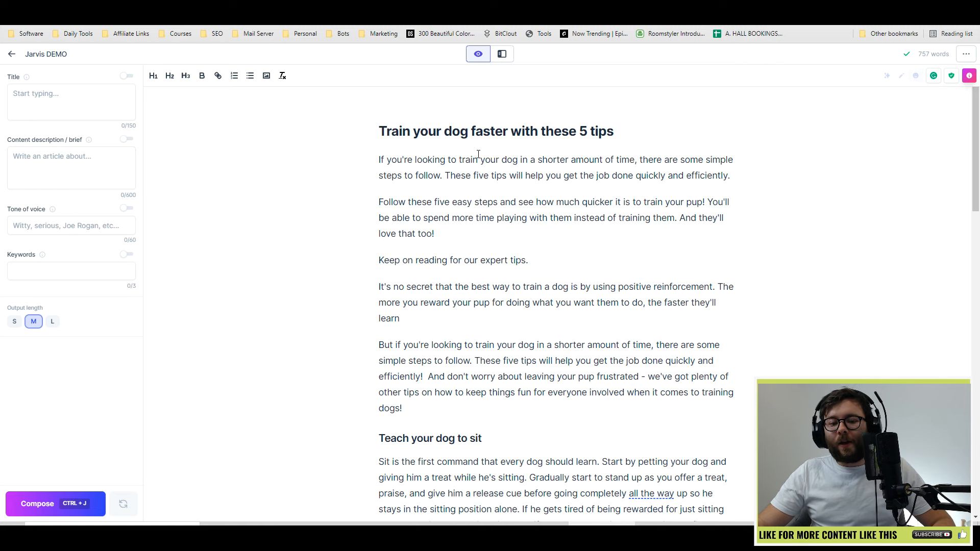
Simplify the first paragraph under "Praise them for sitting well" with Explain It To a Child and replace it with the generated version.
scroll(528, 200, down, 6)
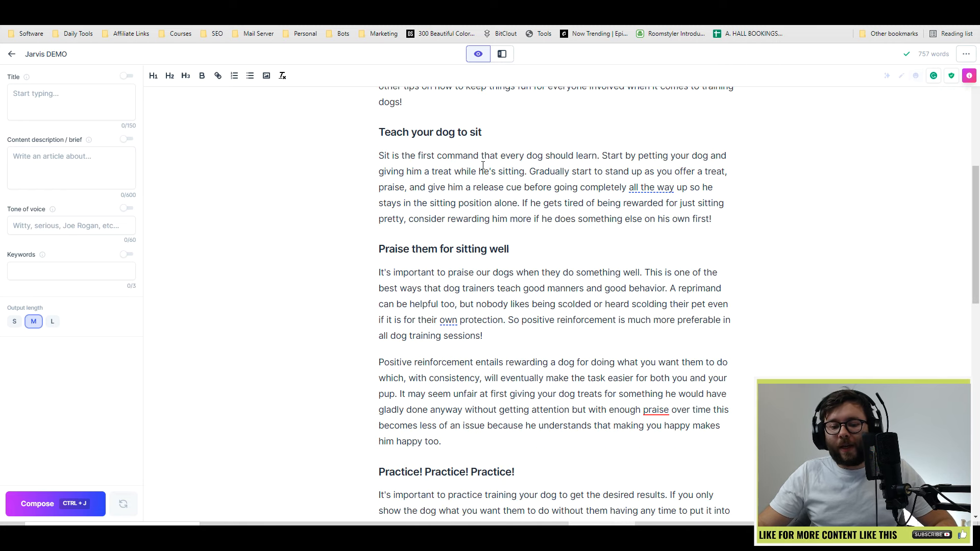
triple_click(507, 240)
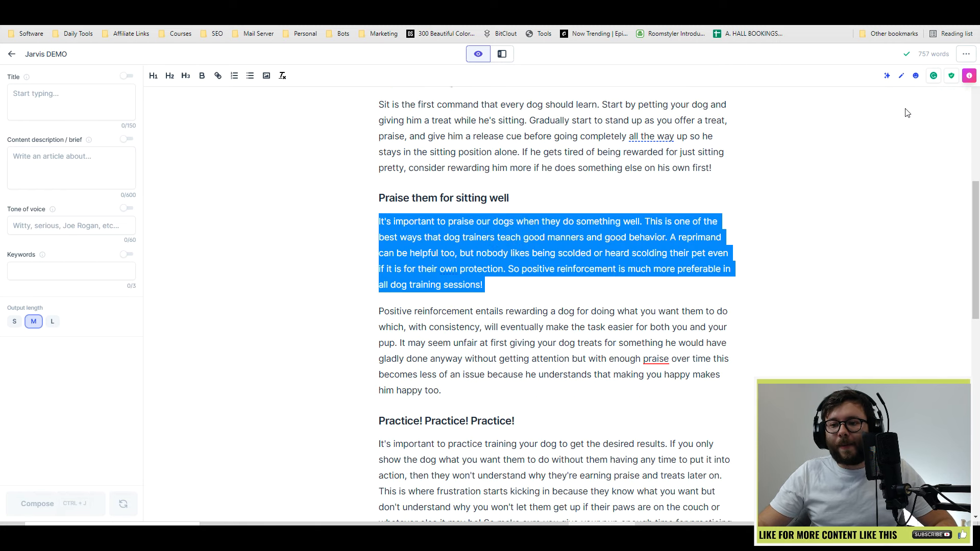
click(916, 77)
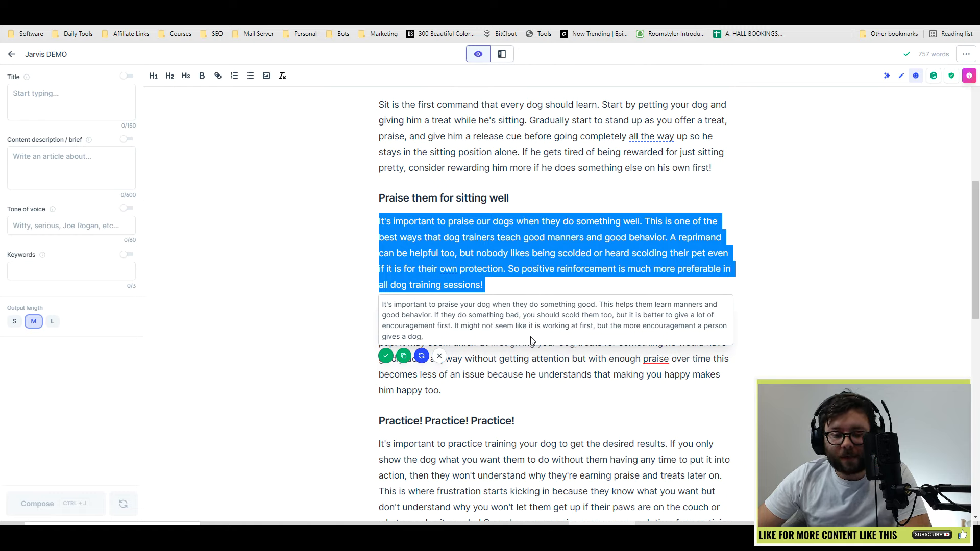
click(385, 356)
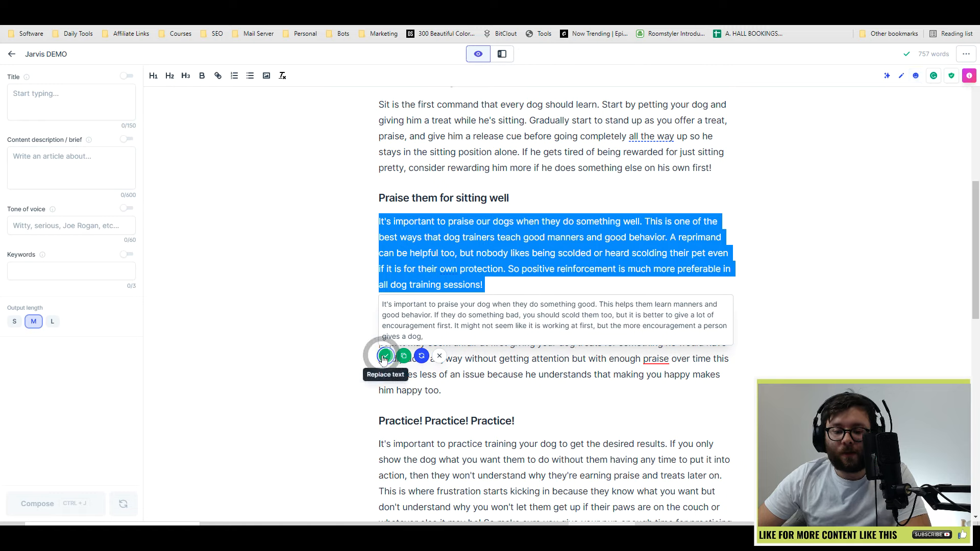
click(585, 321)
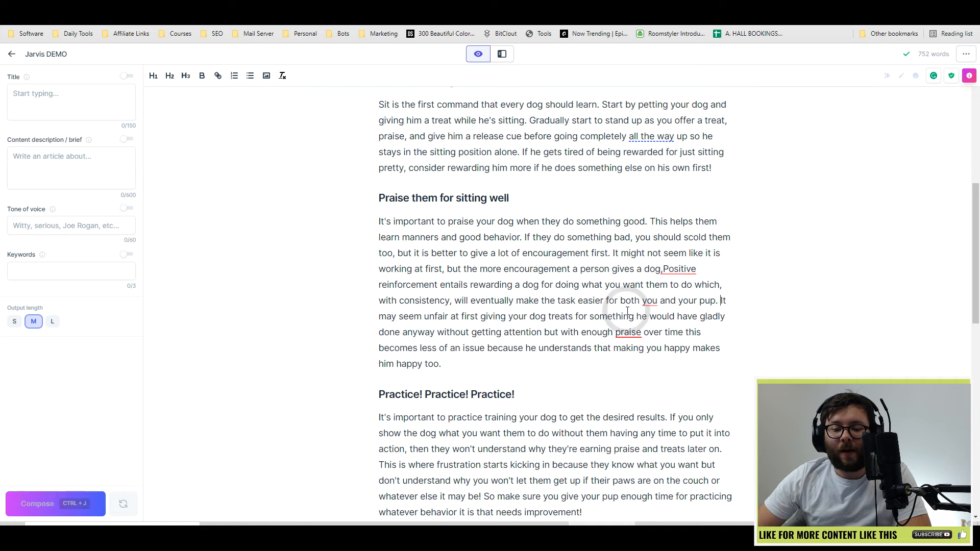
Rephrase the "Follow these five easy steps" paragraph in the introduction and replace it with the generated version.
scroll(547, 417, up, 7)
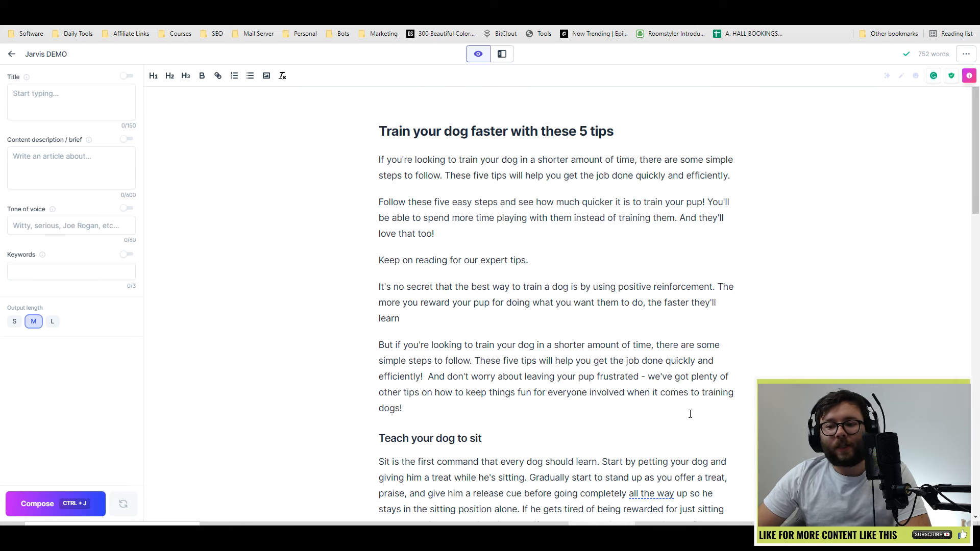
scroll(690, 413, down, 12)
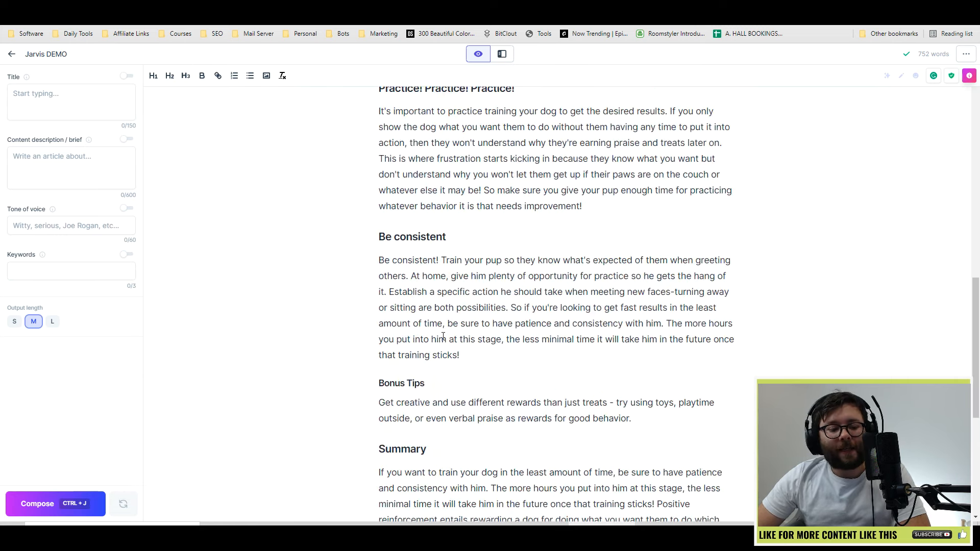
scroll(449, 339, down, 4)
scroll(508, 322, up, 7)
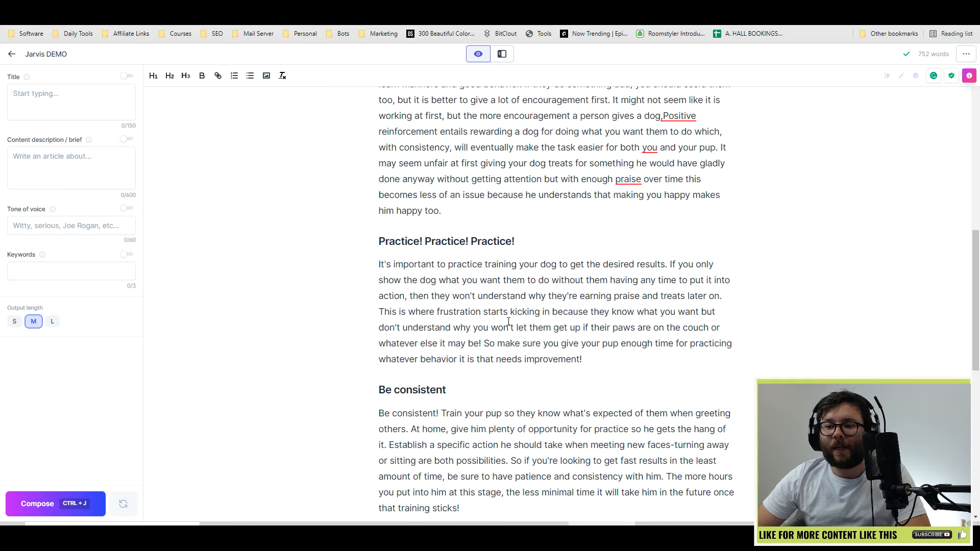
scroll(508, 322, up, 4)
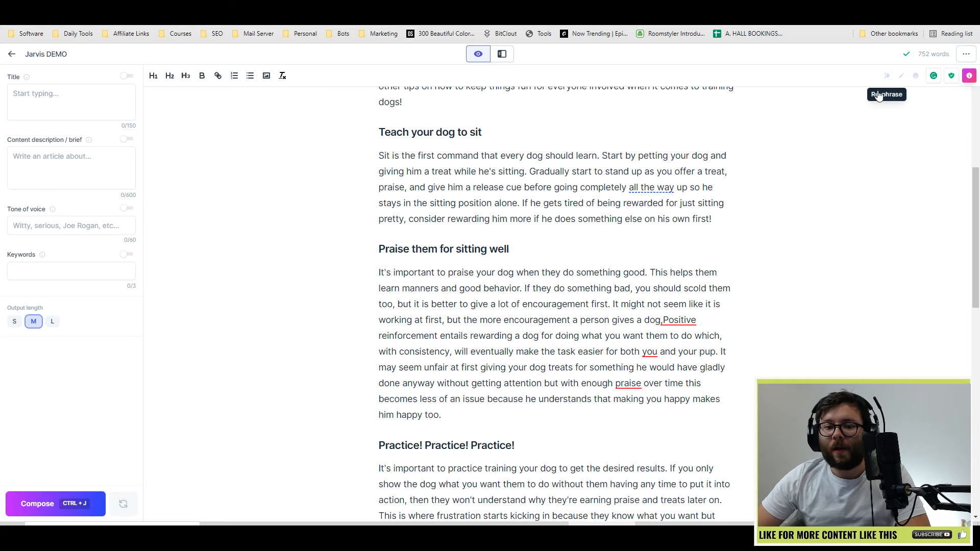
scroll(449, 285, up, 6)
triple_click(534, 218)
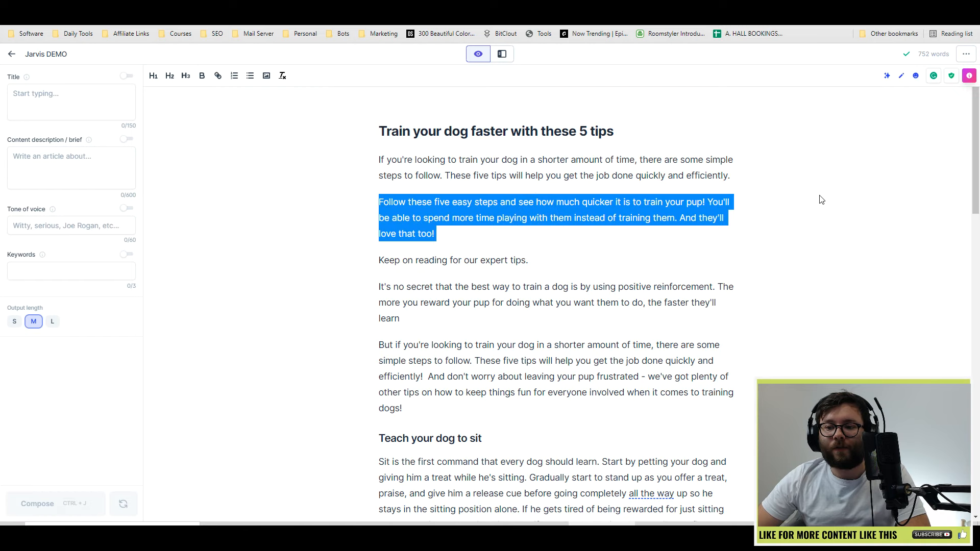
click(886, 75)
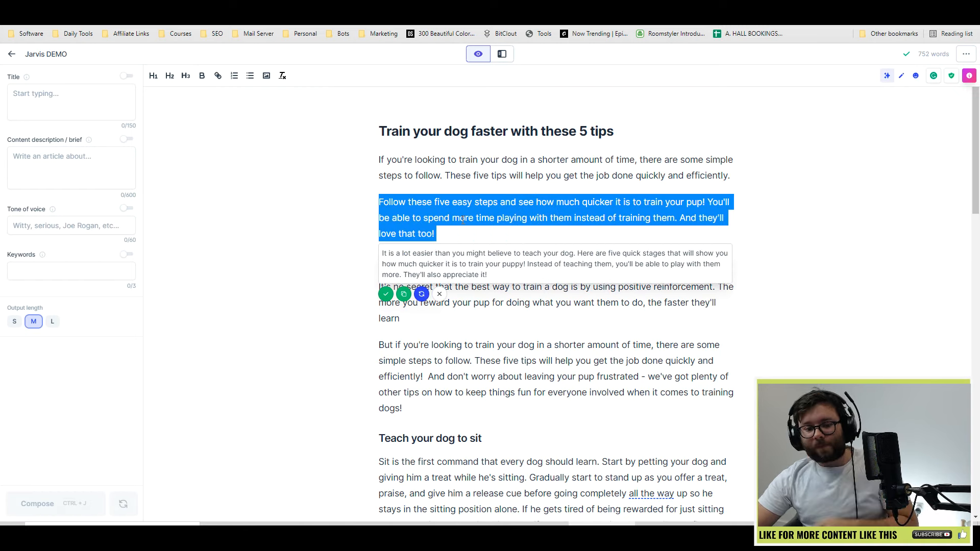
click(386, 294)
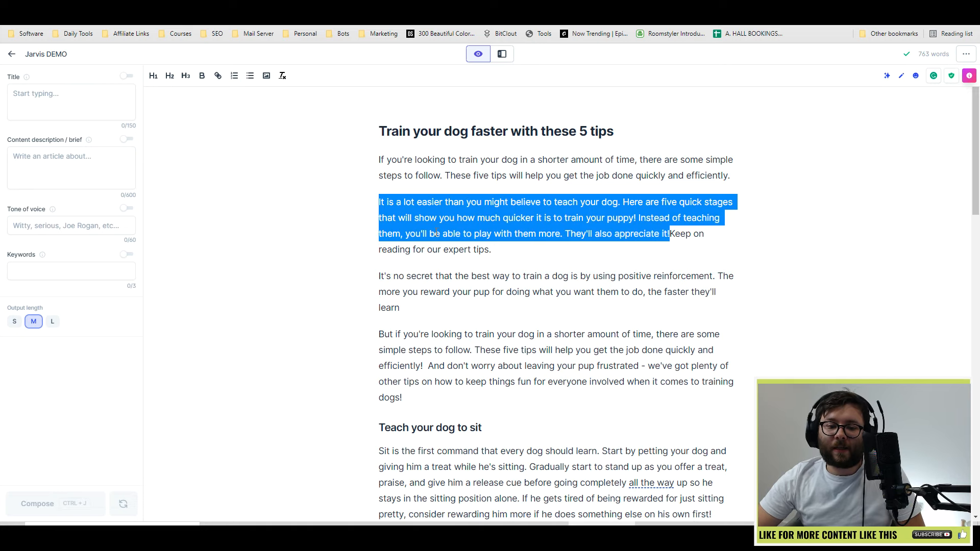
click(401, 202)
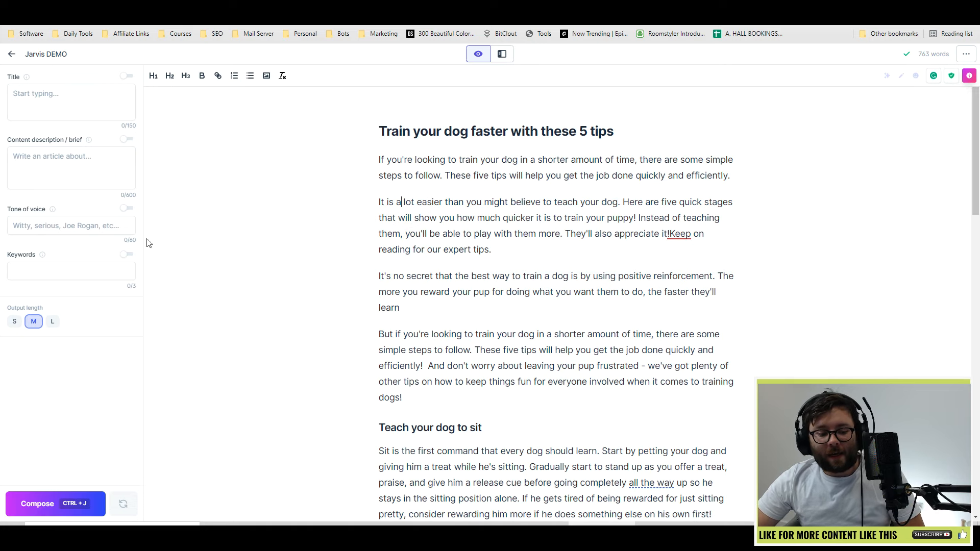
Leave the article, look through the list of saved documents and briefly visit the recipes page.
click(11, 54)
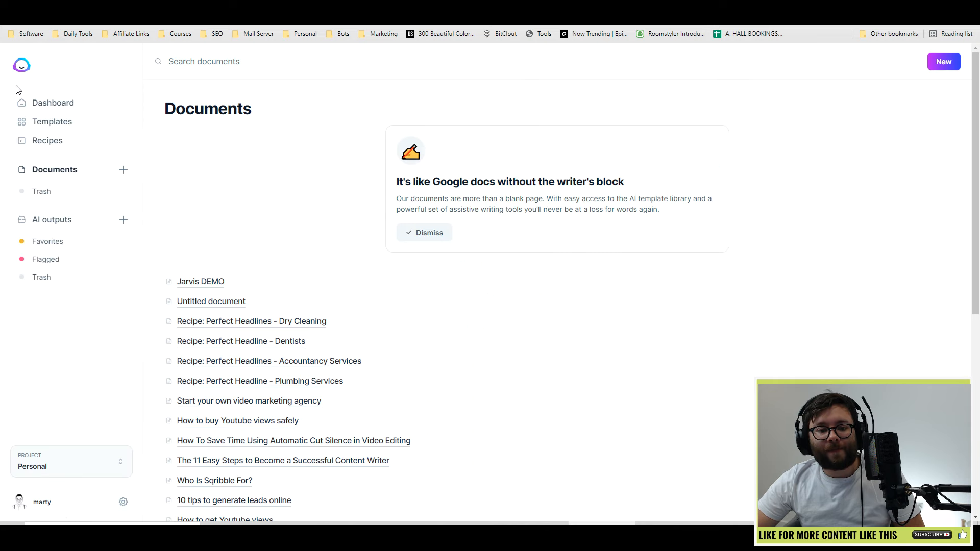
scroll(237, 219, down, 5)
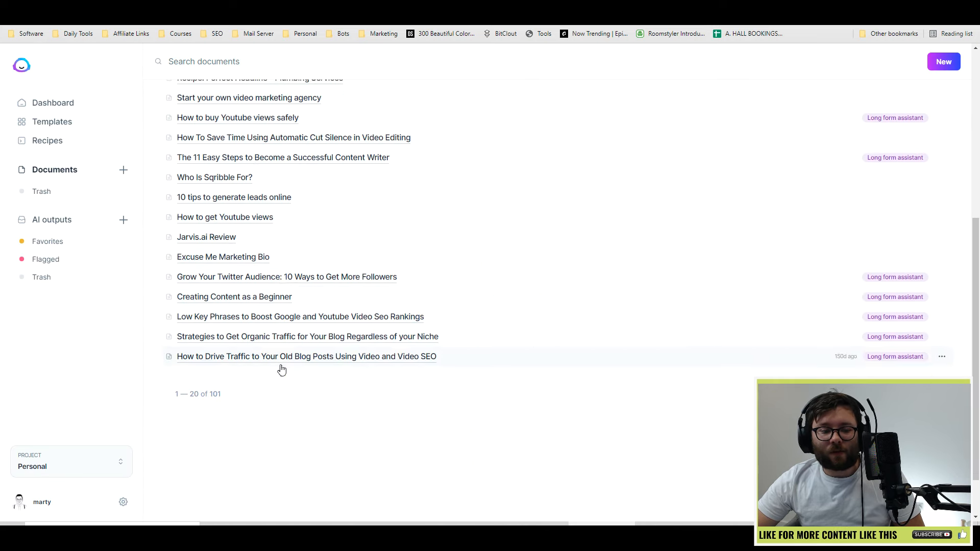
scroll(281, 370, up, 5)
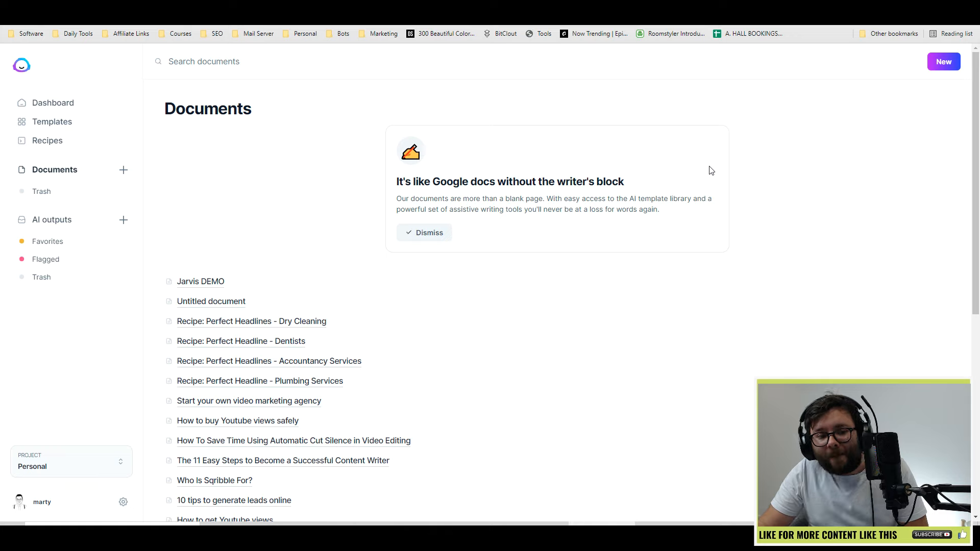
click(38, 141)
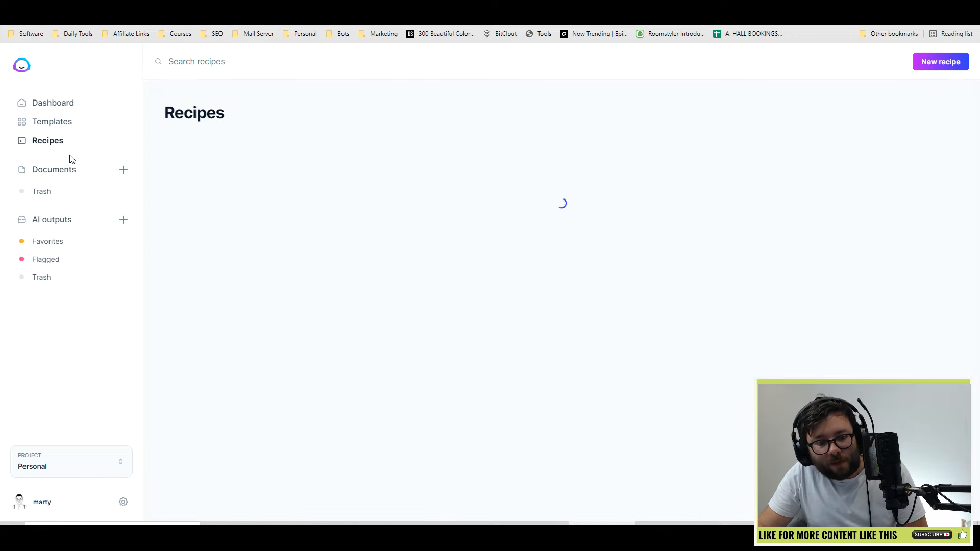
click(45, 171)
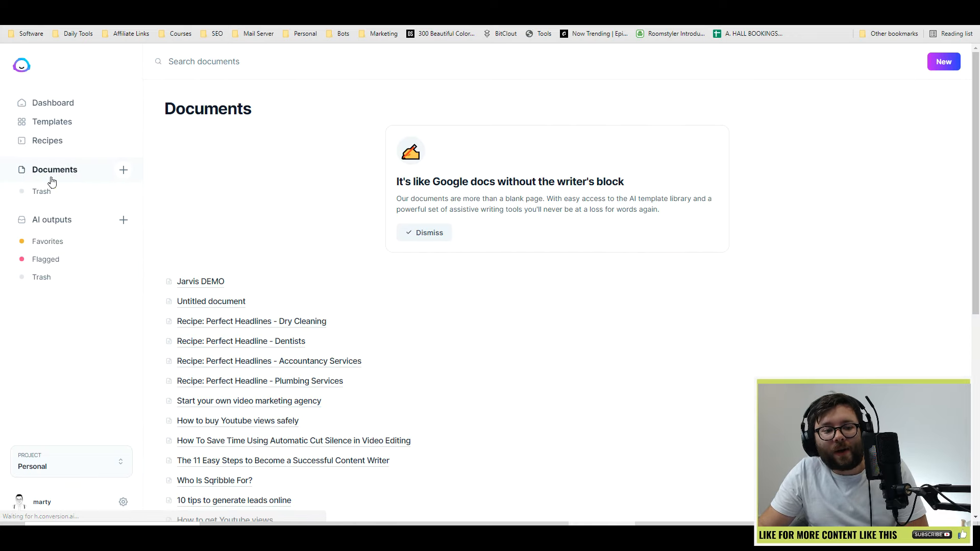
Browse the saved AI outputs and dismiss the notice about generated content being saved there.
click(57, 221)
scroll(314, 390, down, 5)
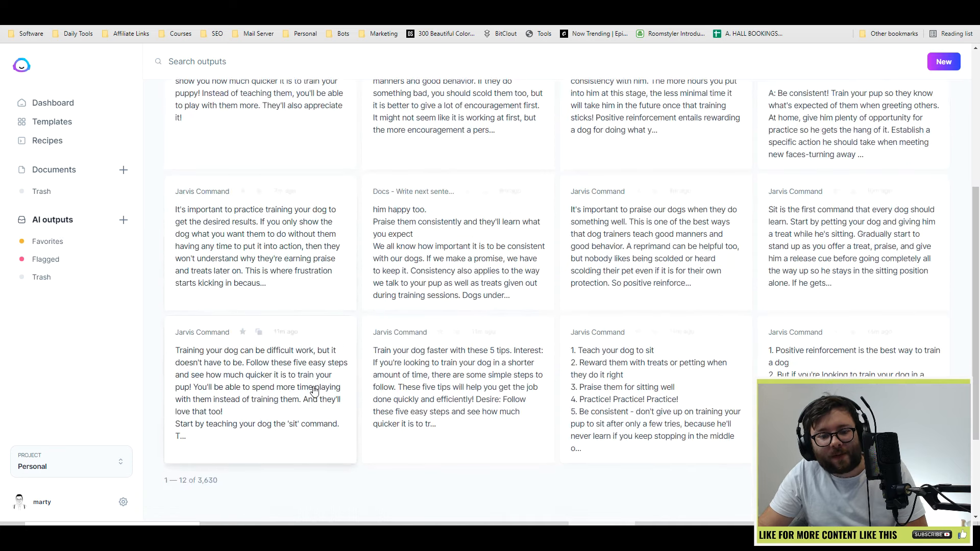
scroll(314, 391, up, 1)
scroll(565, 255, down, 3)
scroll(564, 256, up, 4)
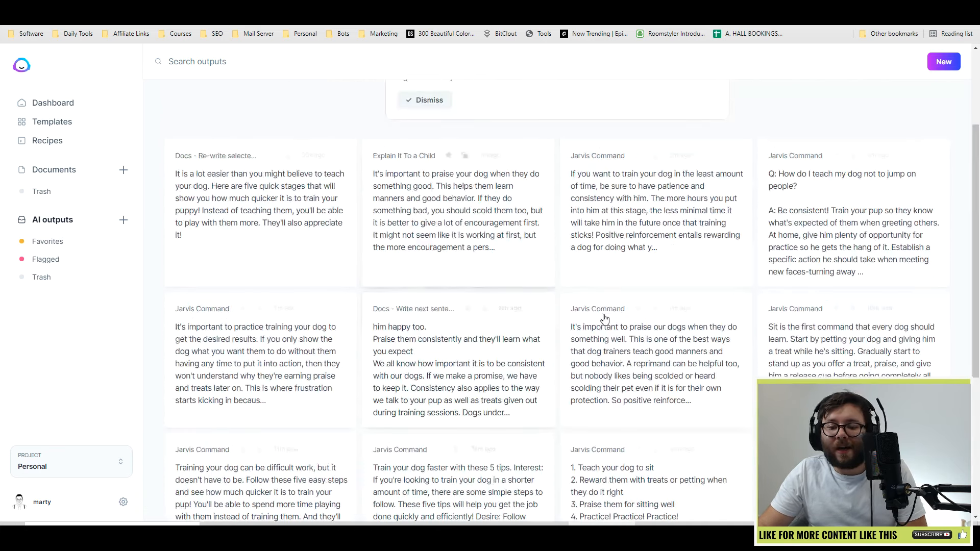
scroll(604, 318, up, 2)
click(417, 200)
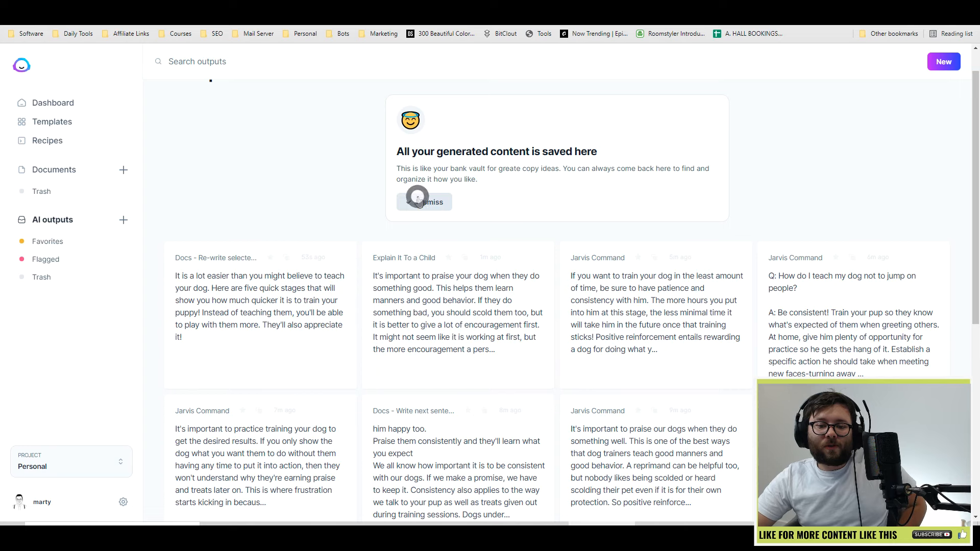
scroll(759, 287, down, 3)
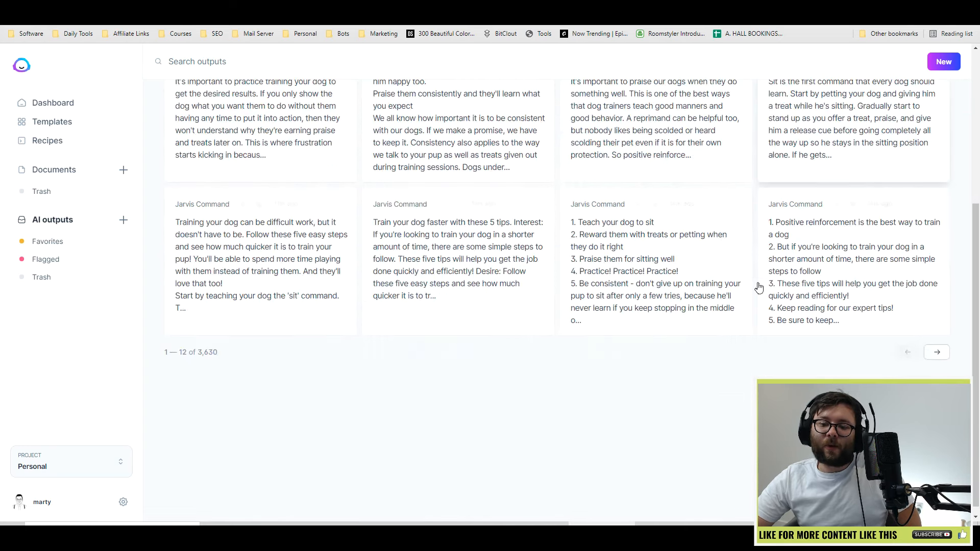
scroll(429, 363, down, 1)
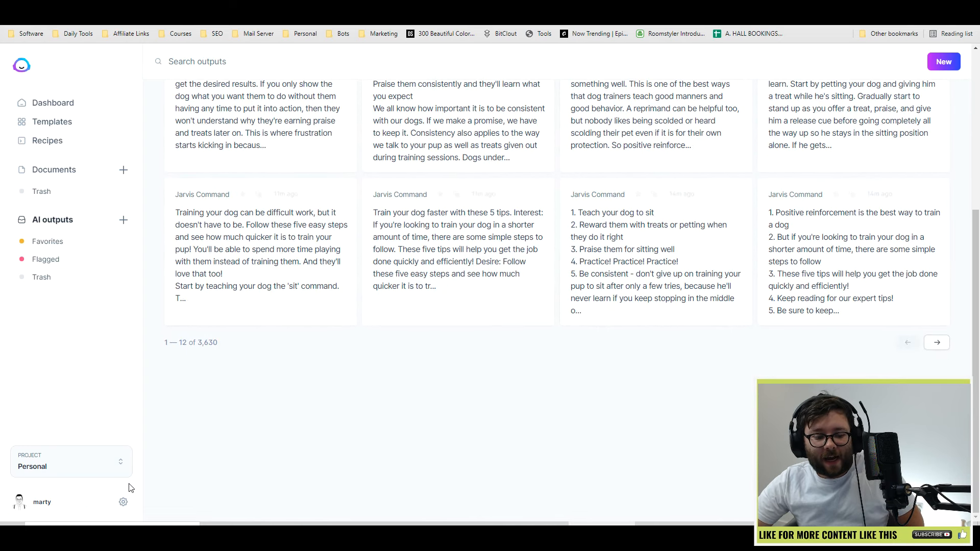
View the list of projects, close it without switching, and return to the start of the AI outputs.
click(105, 468)
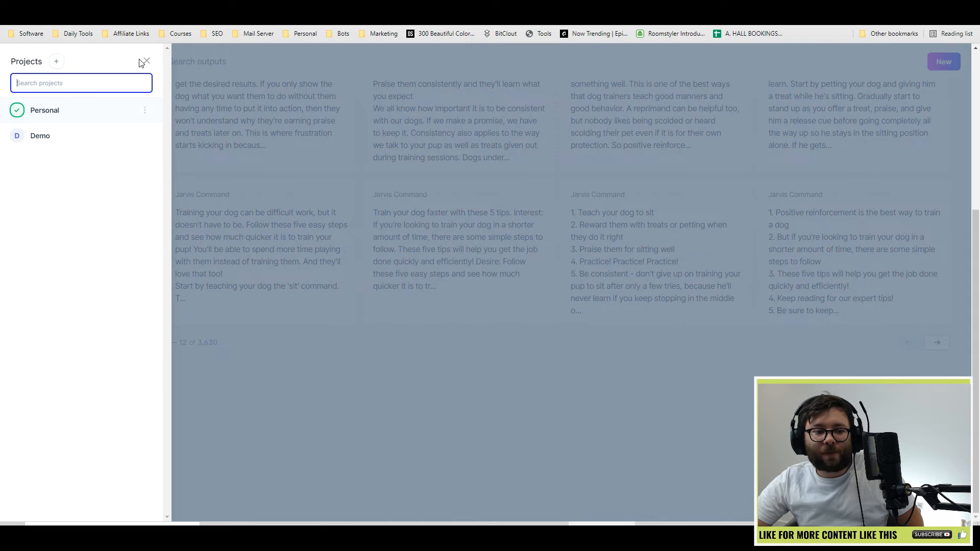
click(146, 61)
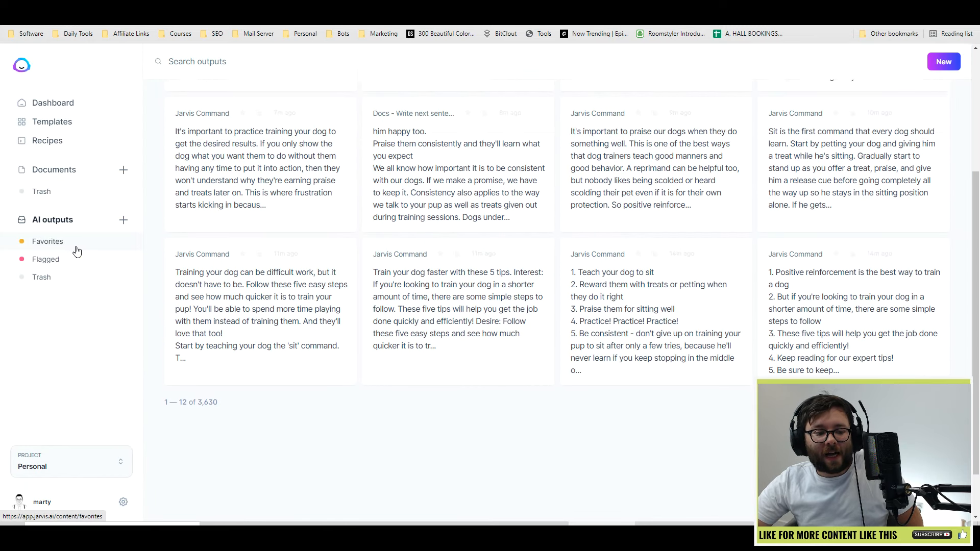
scroll(76, 250, up, 2)
scroll(240, 326, up, 2)
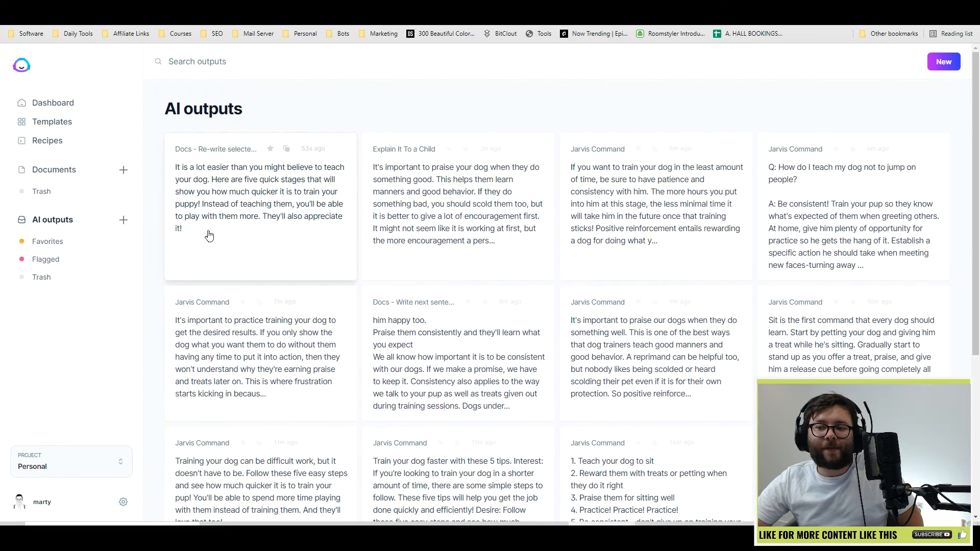
Examine the dashboard's sections, including the referral offer, community group, words generated chart and free credits.
click(76, 106)
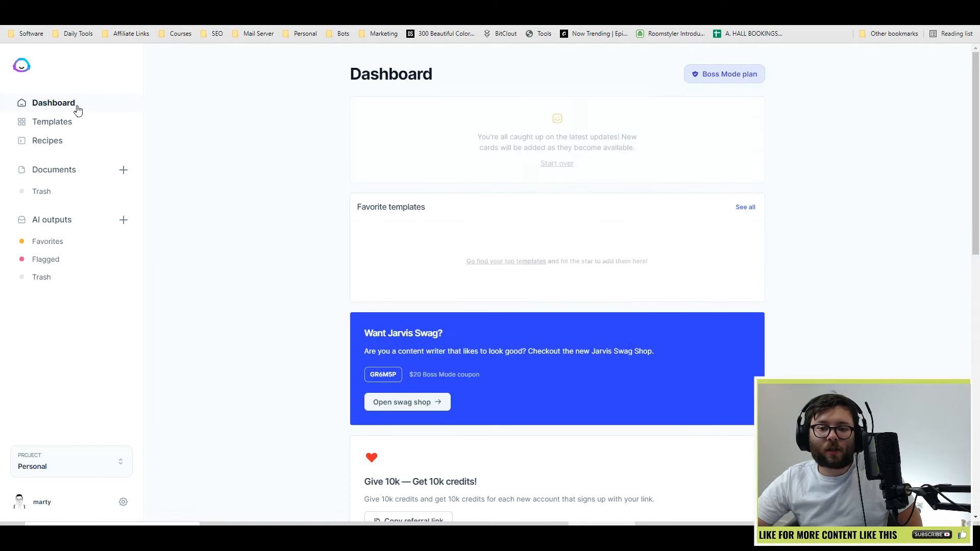
scroll(719, 290, down, 6)
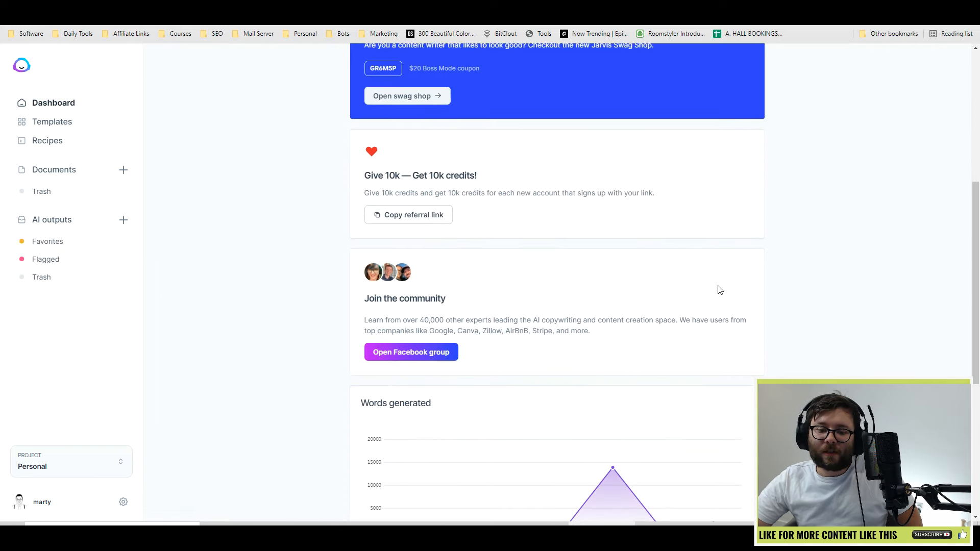
scroll(765, 355, up, 4)
scroll(765, 356, down, 2)
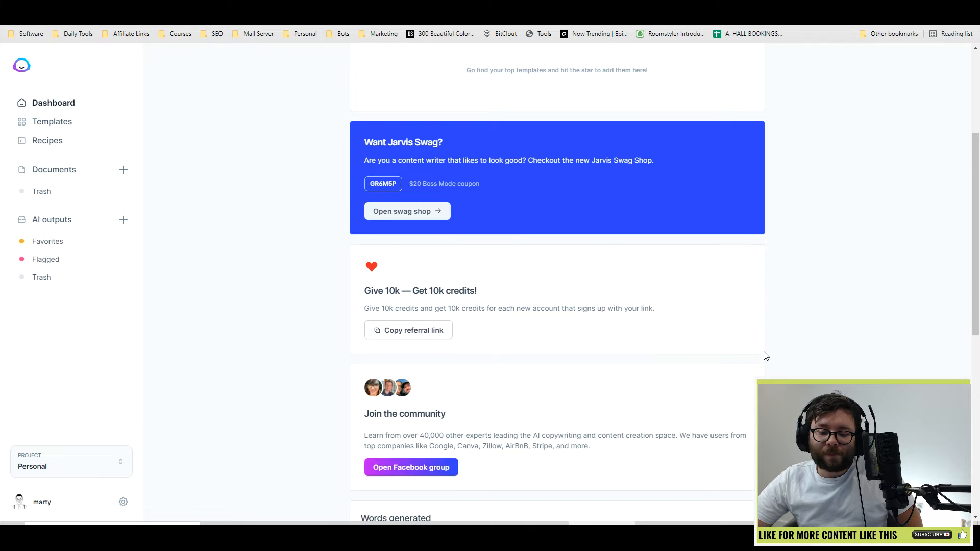
scroll(765, 356, down, 3)
scroll(382, 221, down, 5)
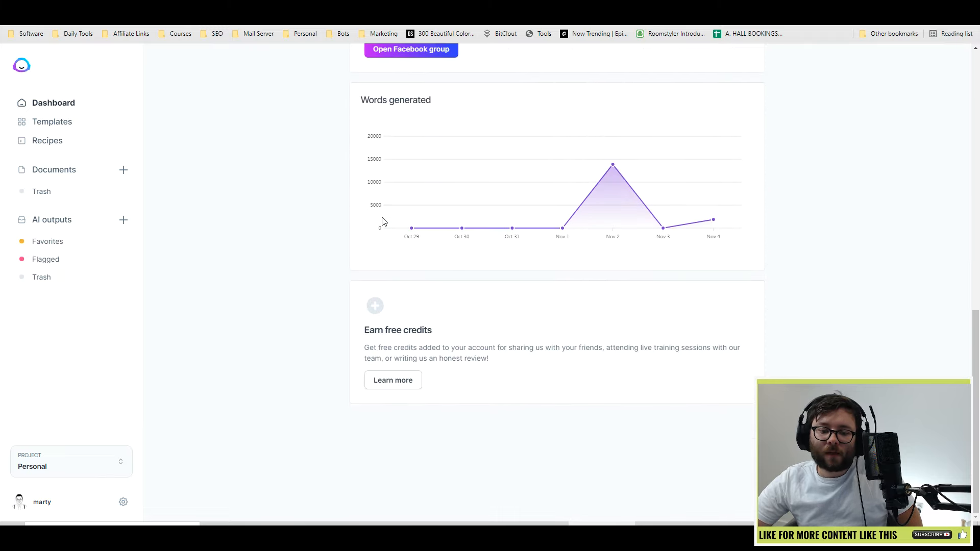
scroll(292, 217, up, 6)
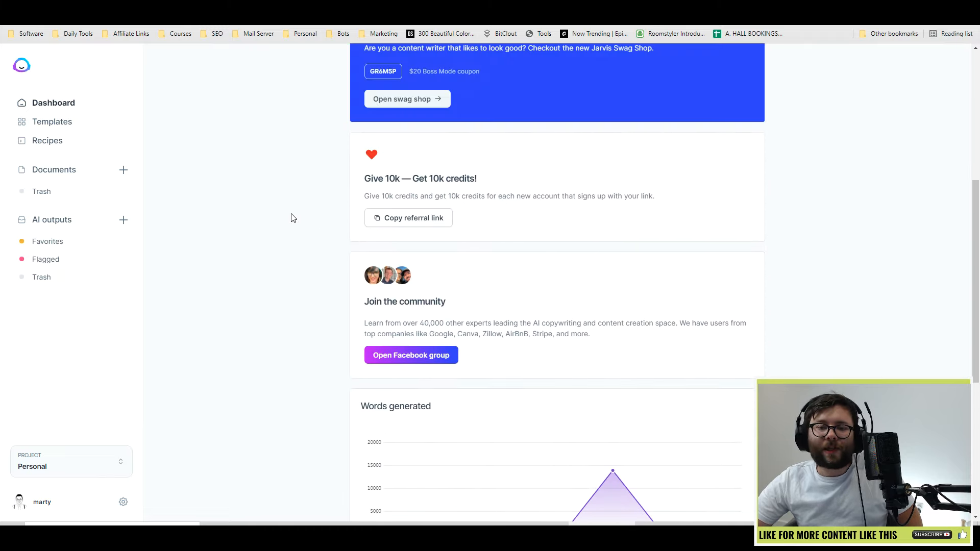
scroll(291, 217, down, 3)
scroll(299, 166, up, 6)
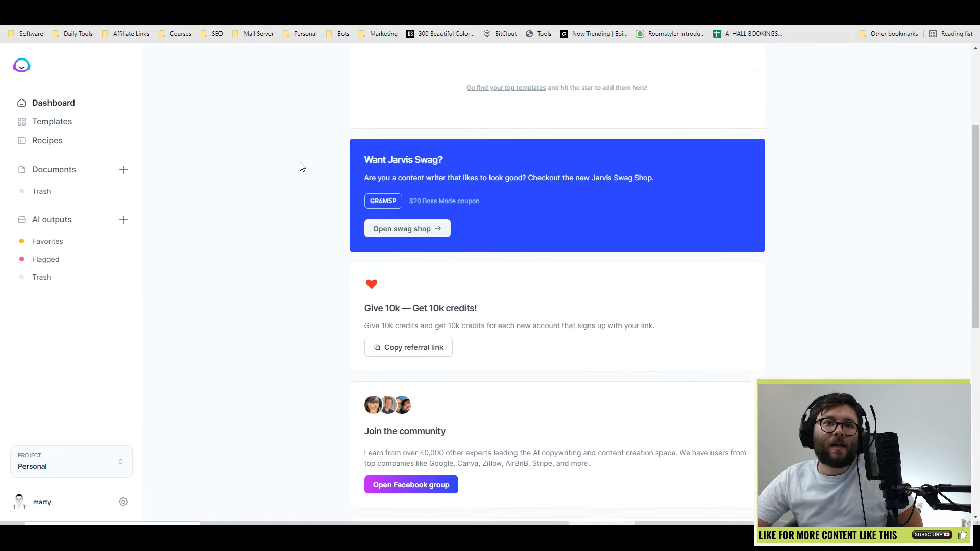